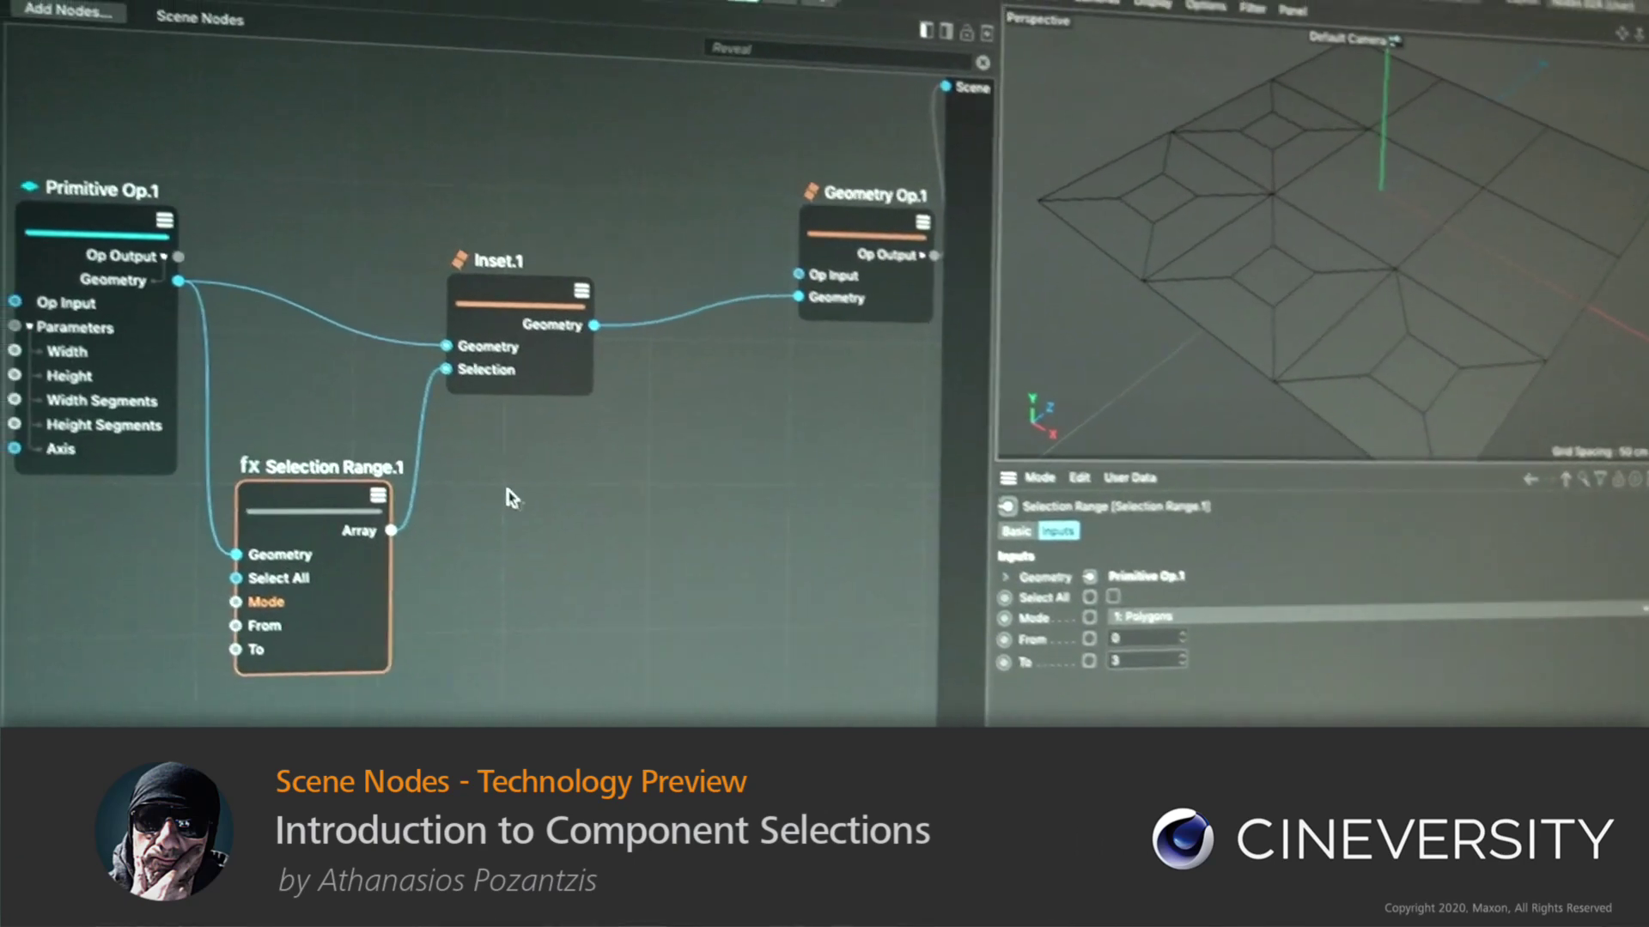
Paste a copy of the Inset node, wire it between Inset.1 and Geometry Op.1, and feed it the Selection Range array.
{"action": "key", "text": "ctrl+v"}
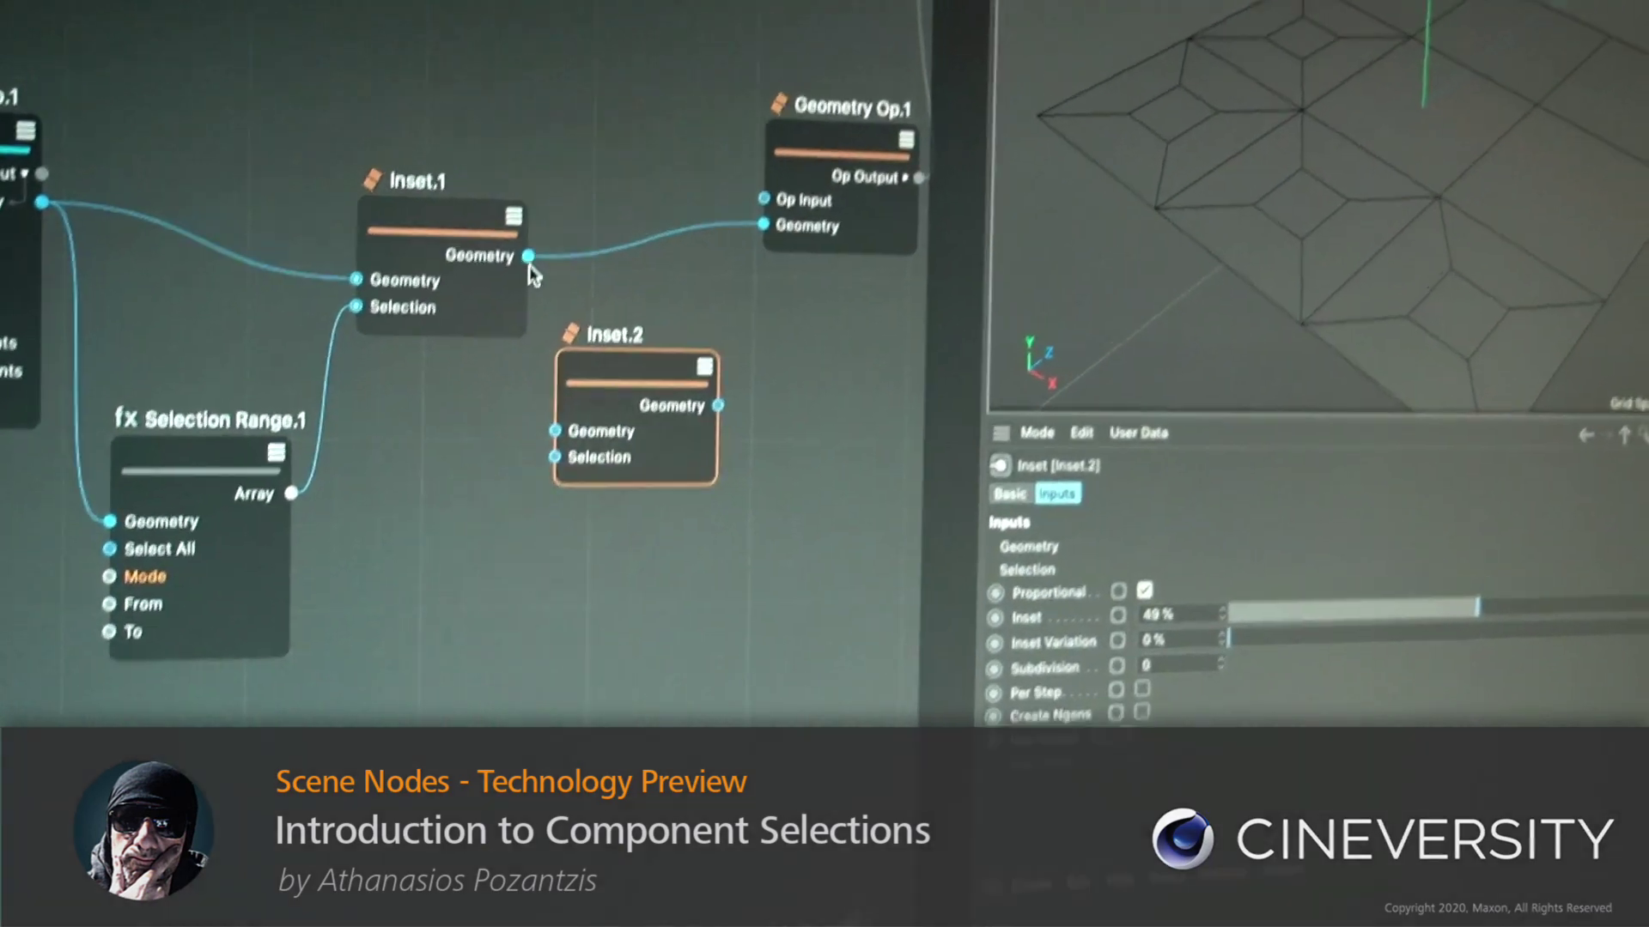
{"action": "left_click_drag", "start_coordinate": [553, 268], "coordinate": [563, 484]}
{"action": "left_click_drag", "start_coordinate": [722, 495], "coordinate": [767, 306]}
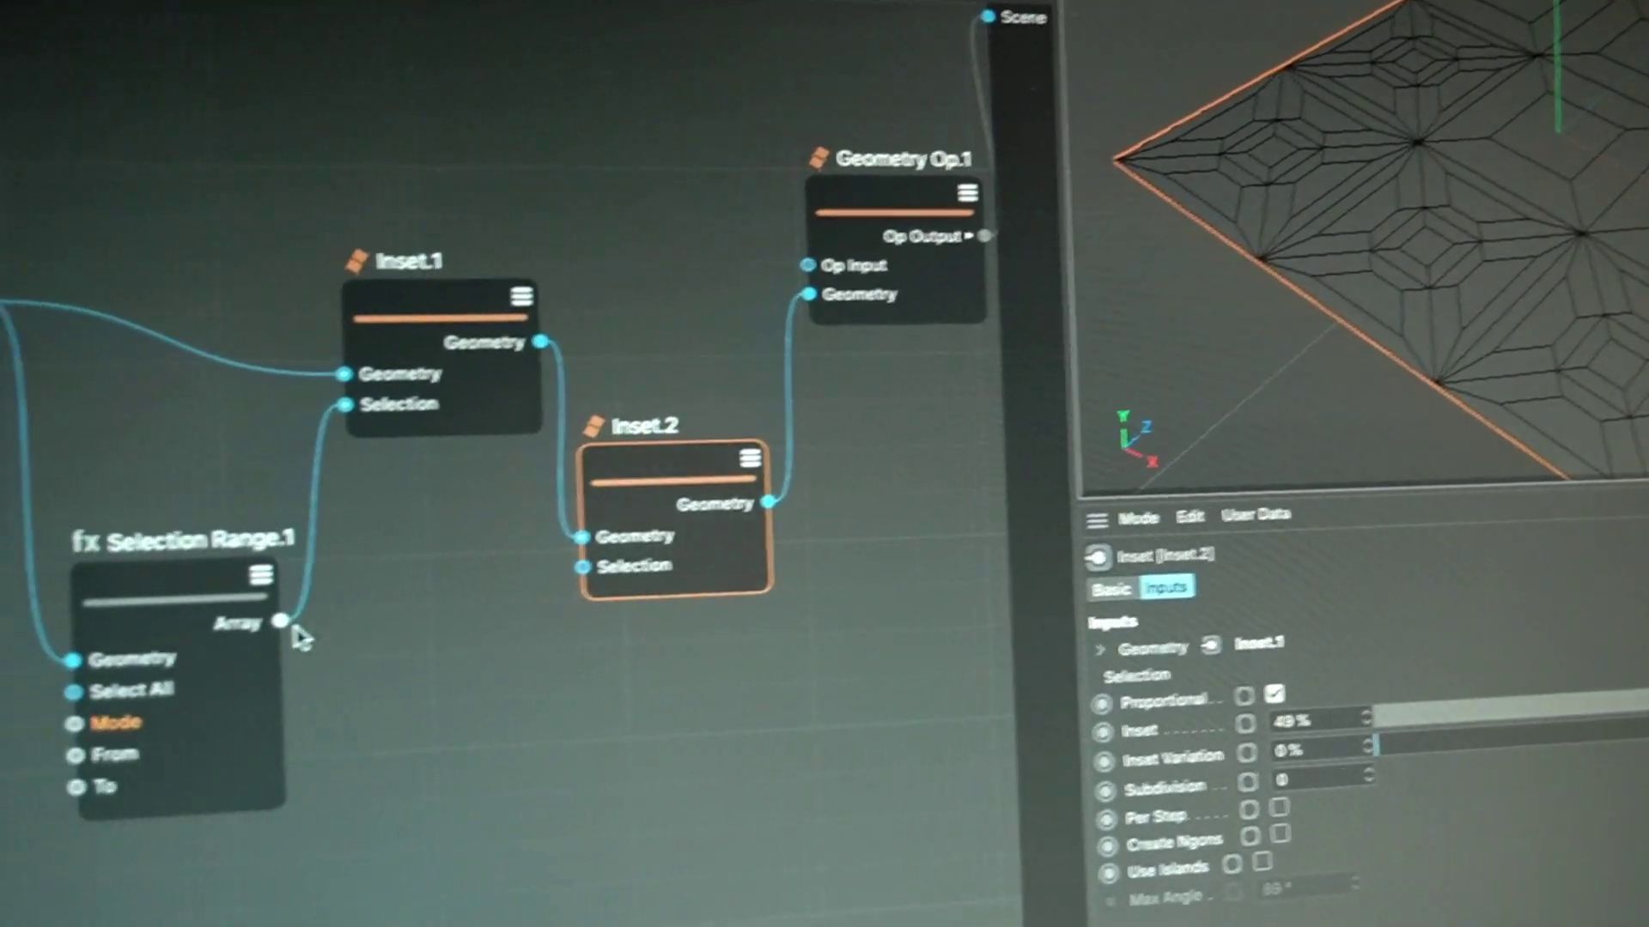
{"action": "left_click_drag", "start_coordinate": [82, 633], "coordinate": [402, 605]}
{"action": "left_click_drag", "start_coordinate": [926, 549], "coordinate": [915, 534]}
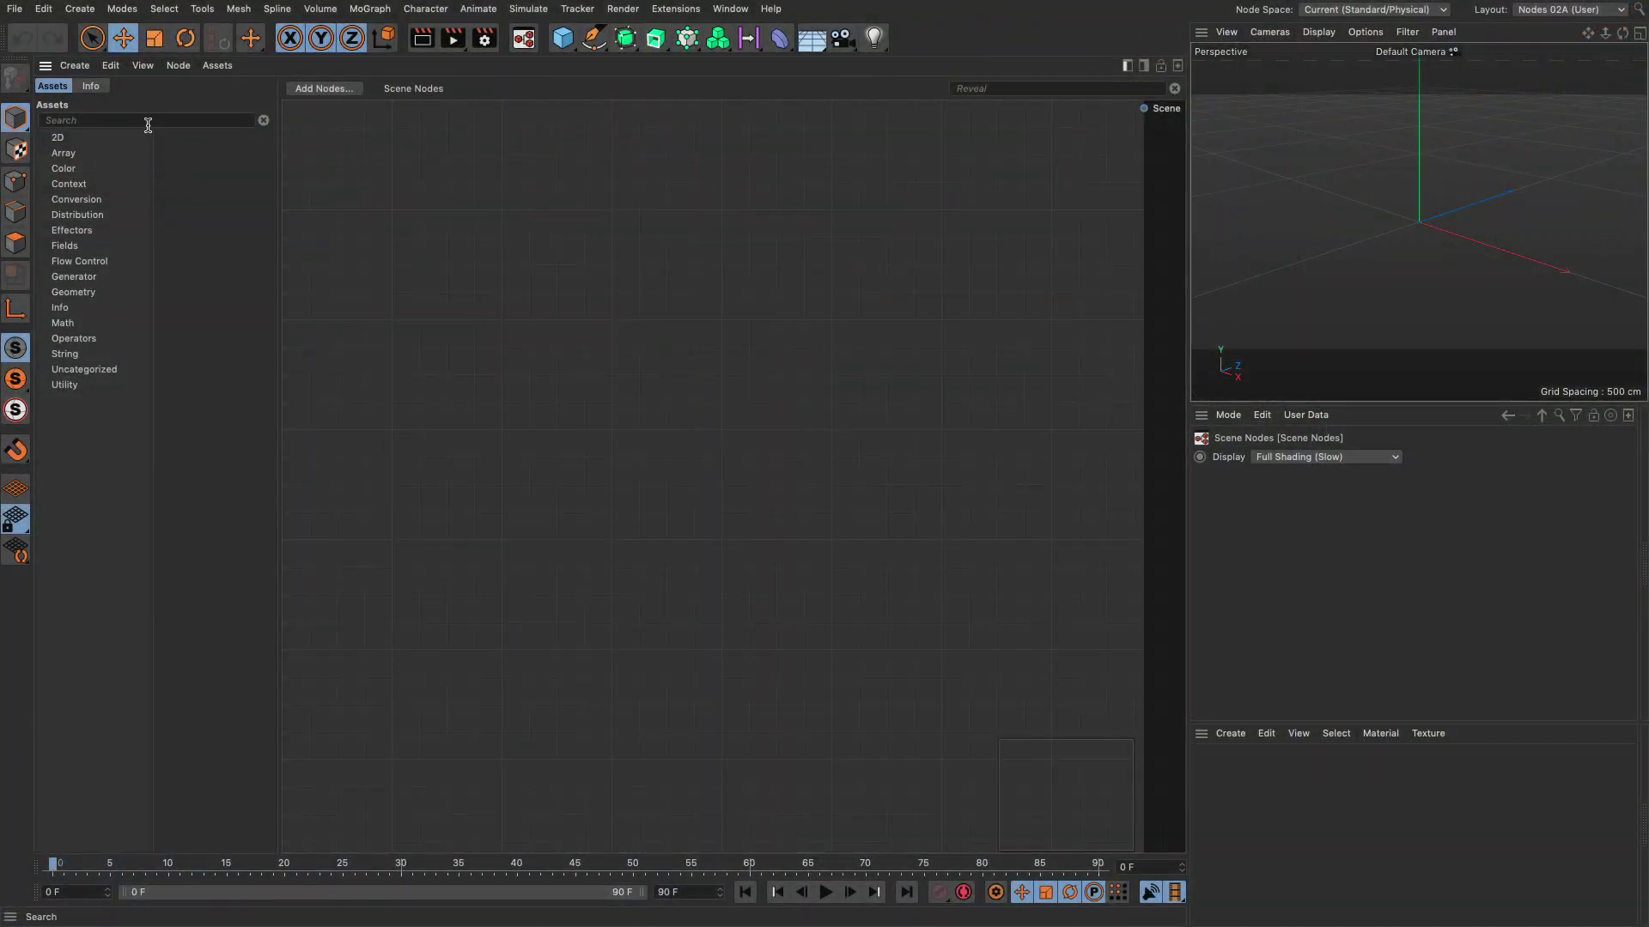
Add a Primitive Op node and, with space beside it, a Geometry Op node to the empty node graph.
{"action": "left_click", "coordinate": [147, 126]}
{"action": "type", "text": "primitive"}
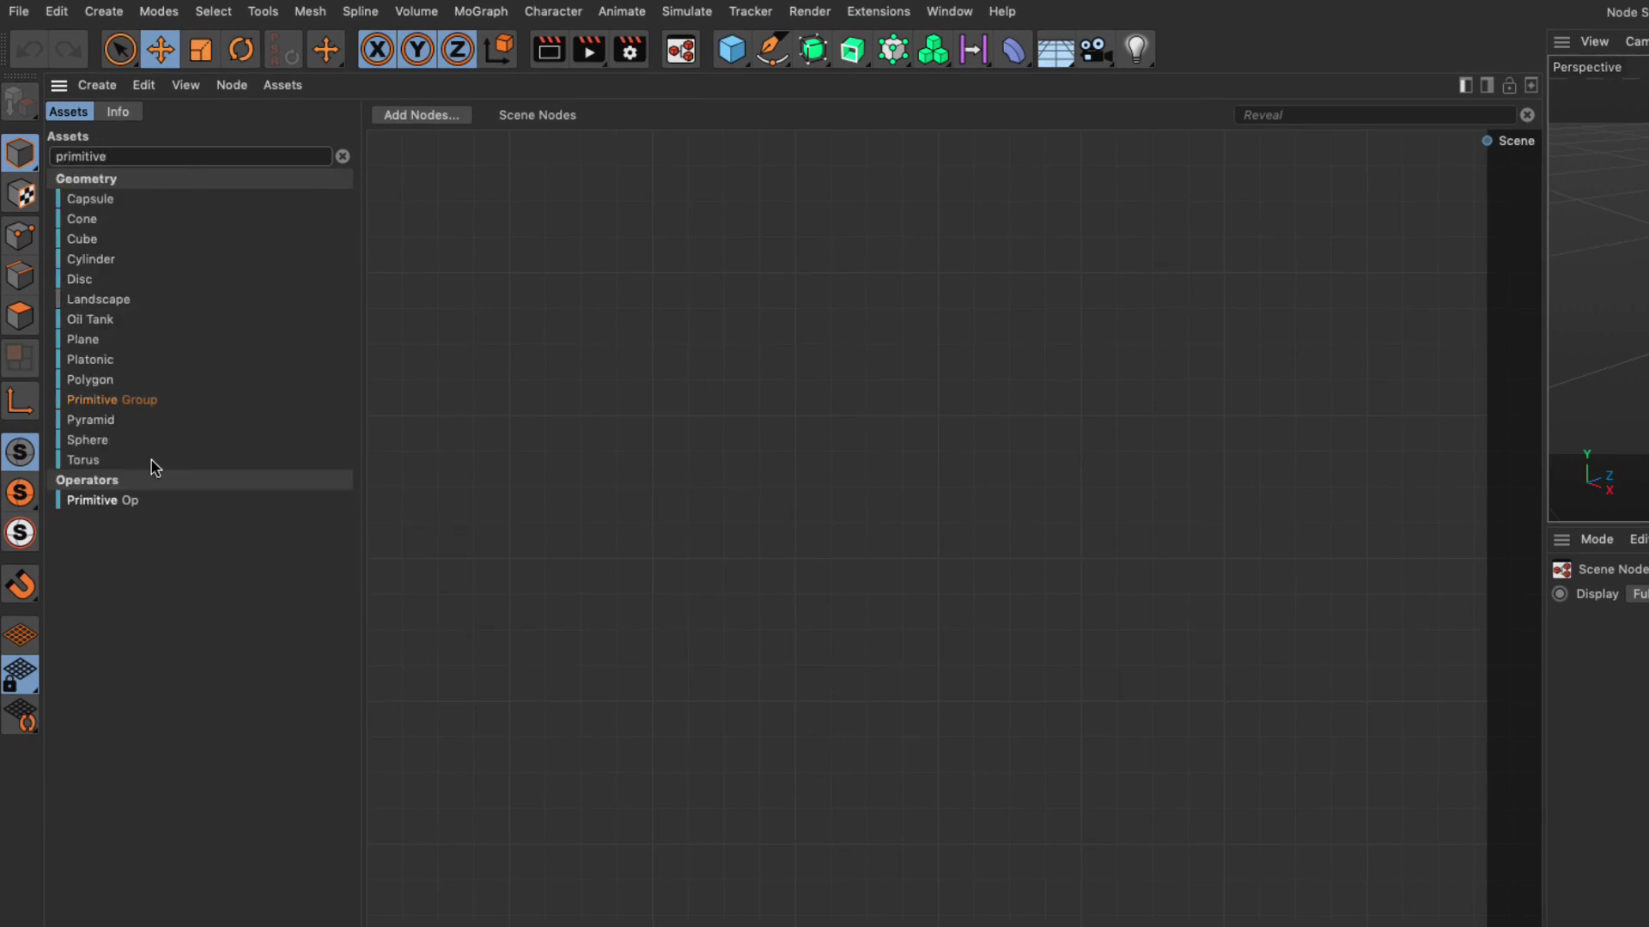
{"action": "left_click_drag", "start_coordinate": [102, 500], "coordinate": [601, 296]}
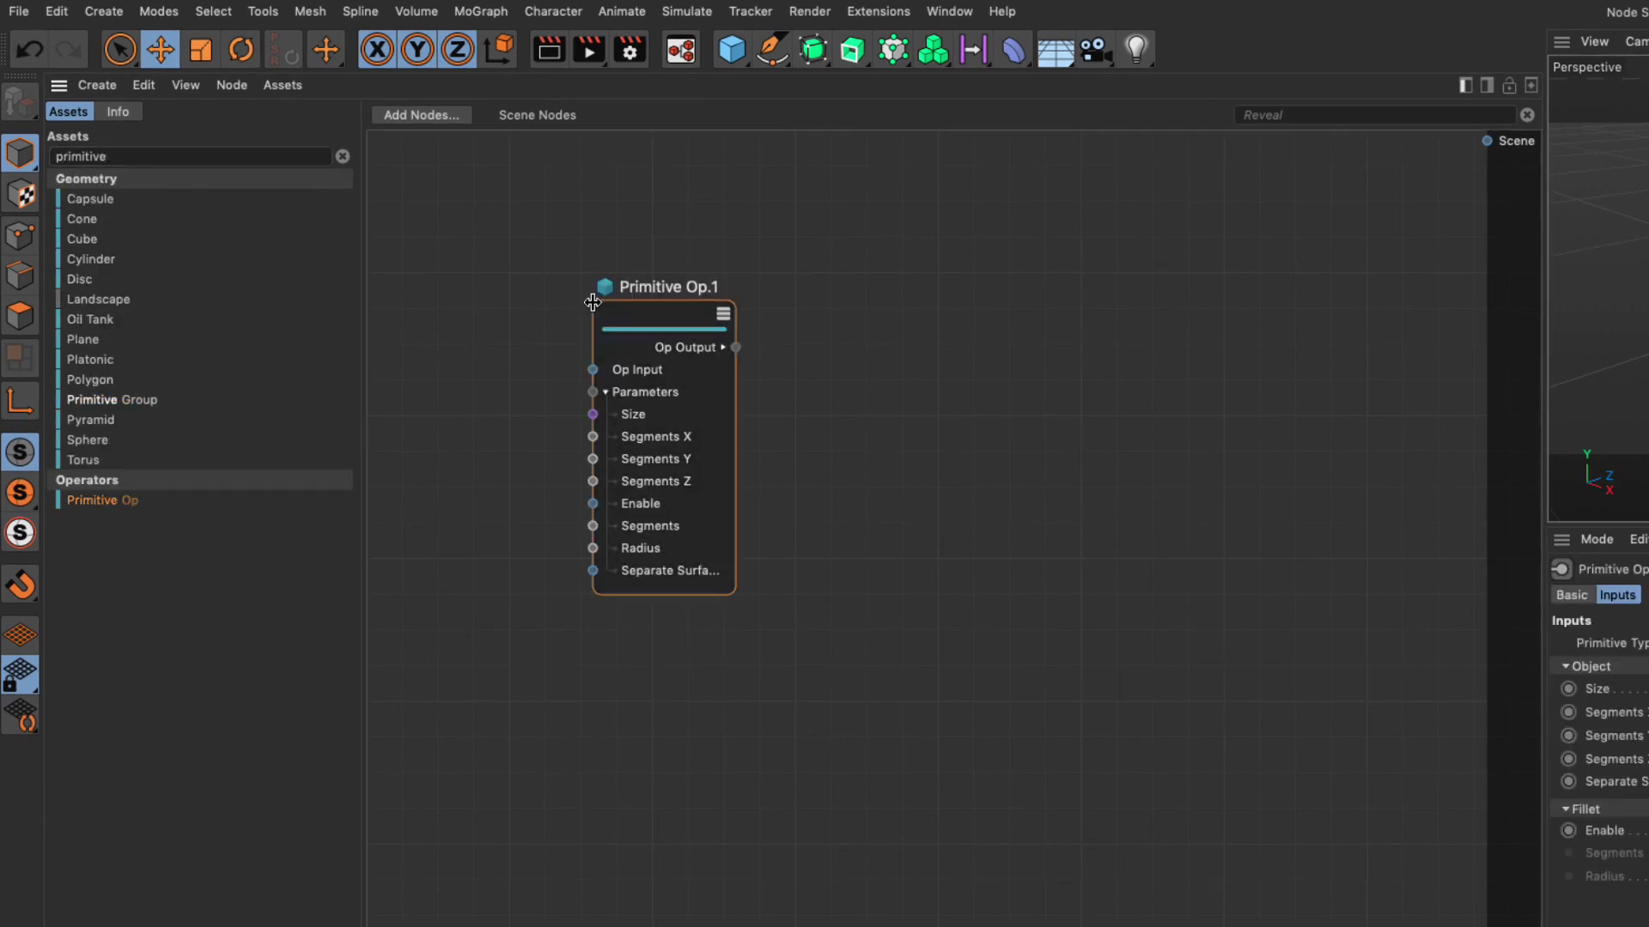
{"action": "double_click", "coordinate": [183, 154]}
{"action": "type", "text": "geom"}
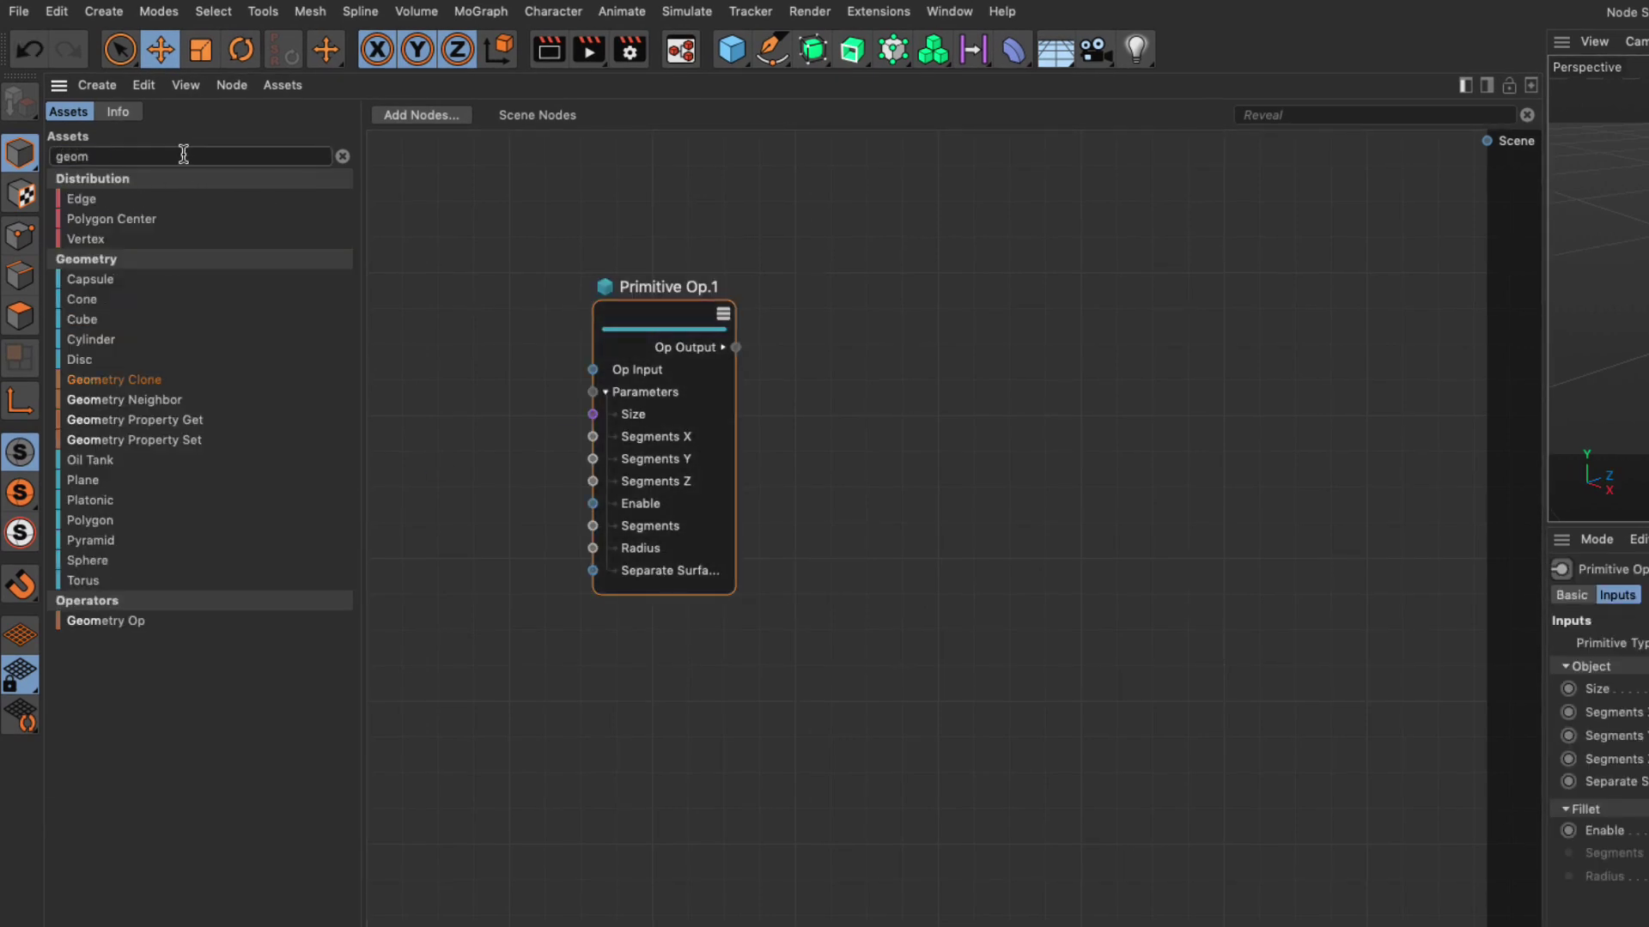
{"action": "left_click_drag", "start_coordinate": [103, 621], "coordinate": [1078, 296]}
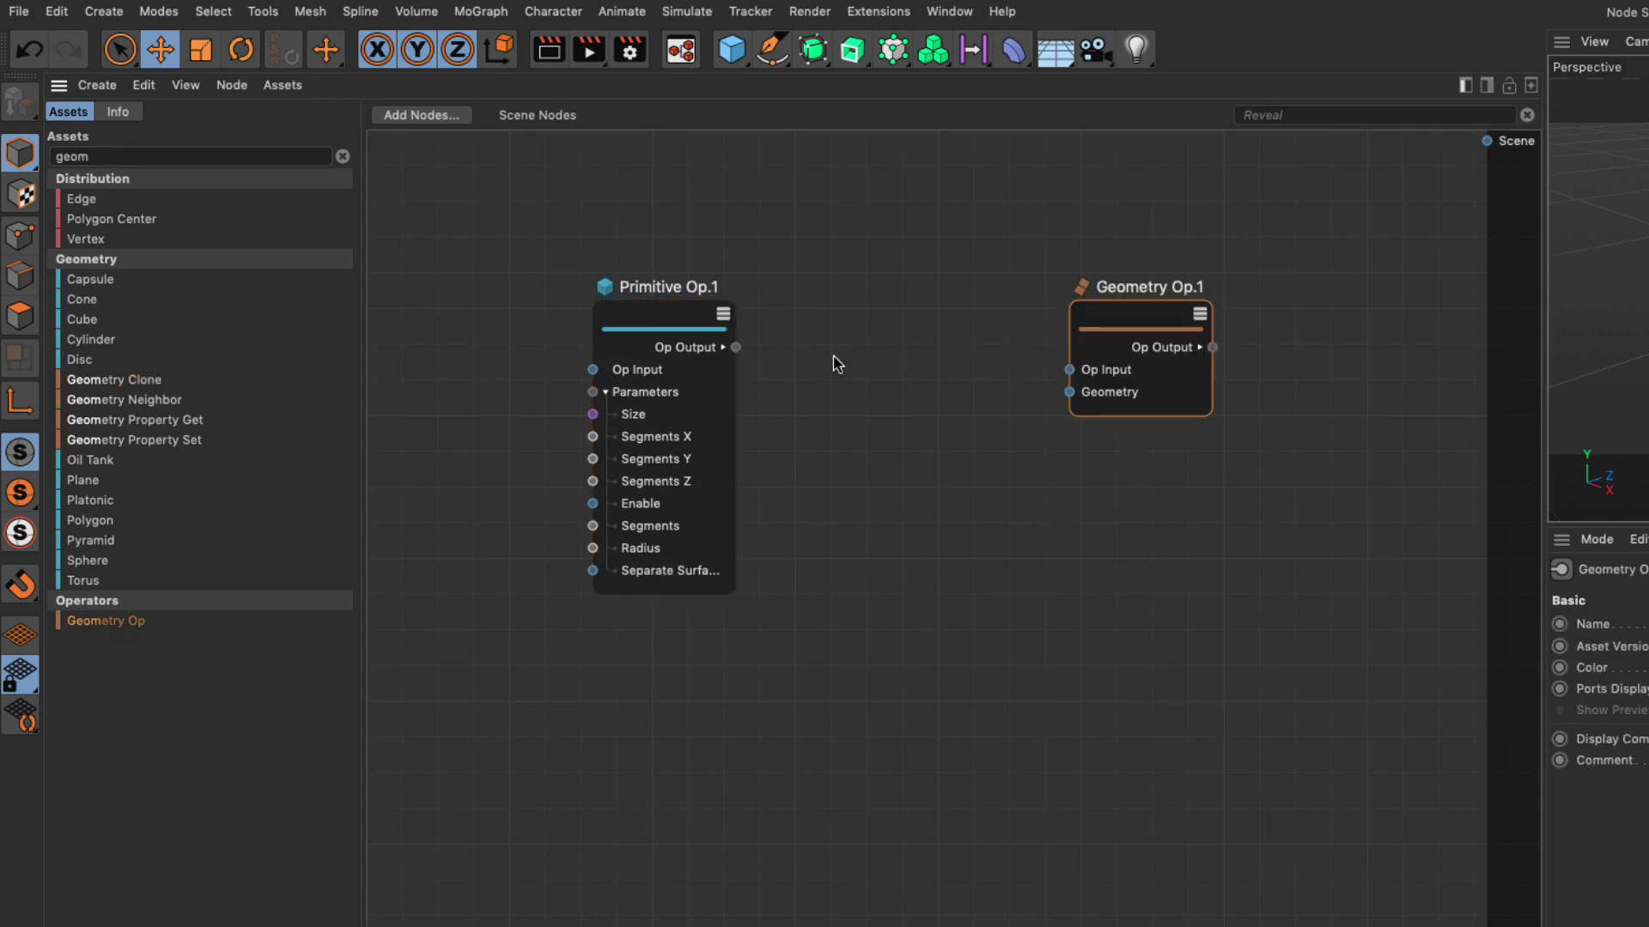
Connect the Primitive Op's geometry output to the Geometry Op, and the Geometry Op's output to the Scene.
{"action": "left_click", "coordinate": [722, 347]}
{"action": "left_click_drag", "start_coordinate": [736, 370], "coordinate": [1069, 392]}
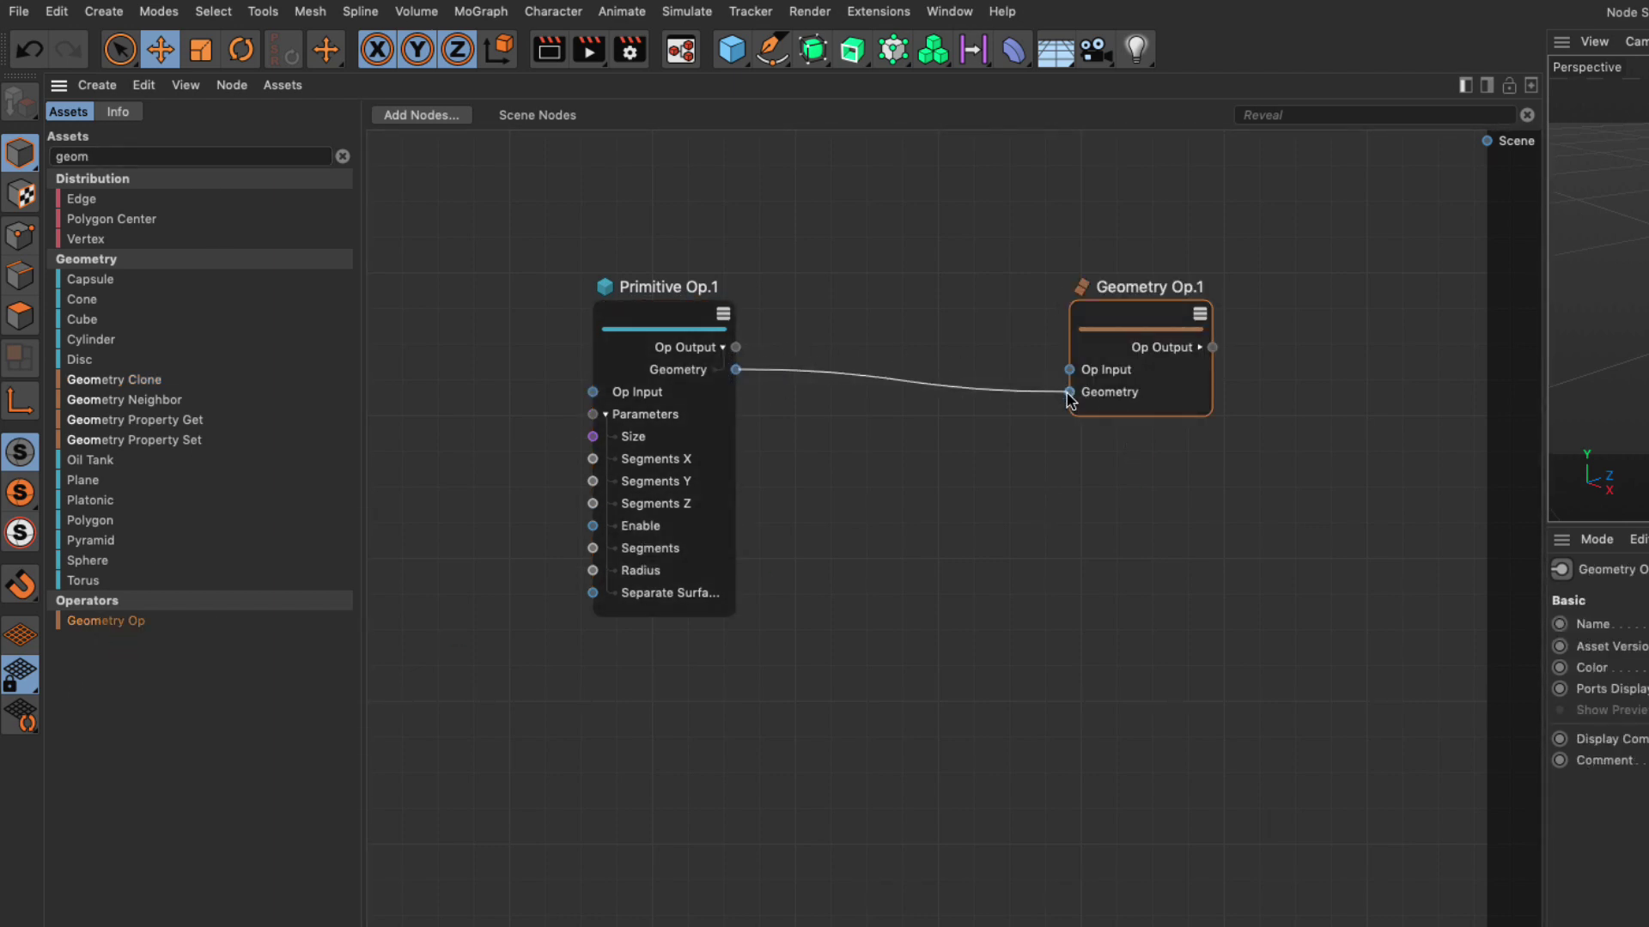
{"action": "left_click_drag", "start_coordinate": [1213, 347], "coordinate": [1486, 140]}
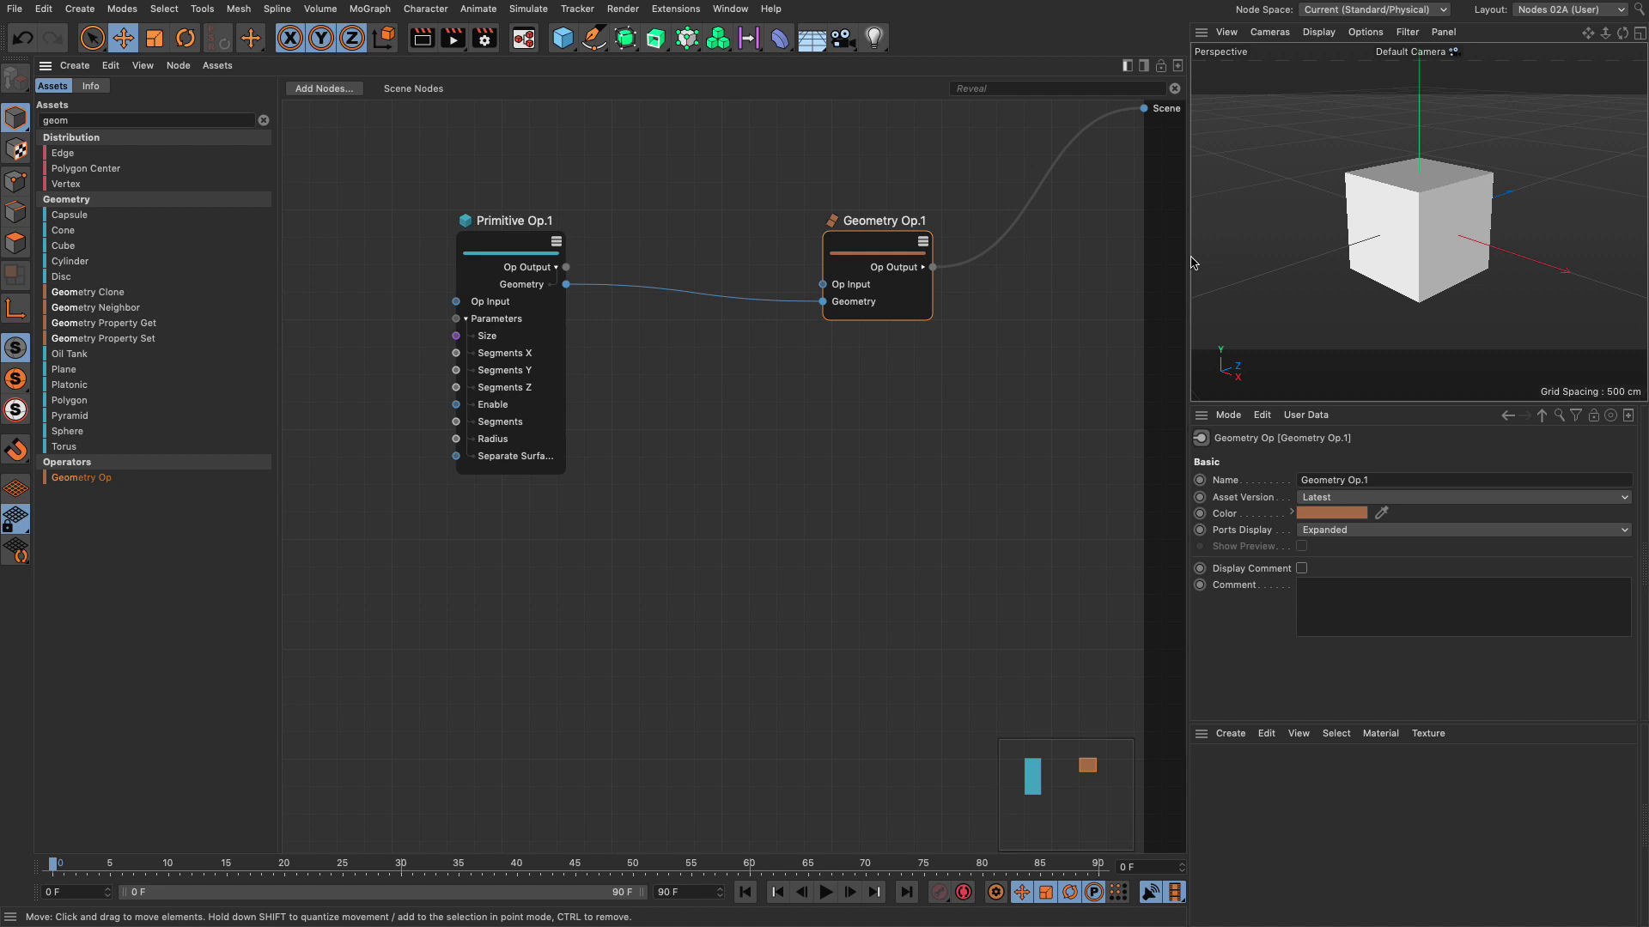
Change the Primitive Op's type to Plane with 3 width segments and 3 height segments.
{"action": "left_click", "coordinate": [659, 315]}
{"action": "left_click", "coordinate": [1389, 495]}
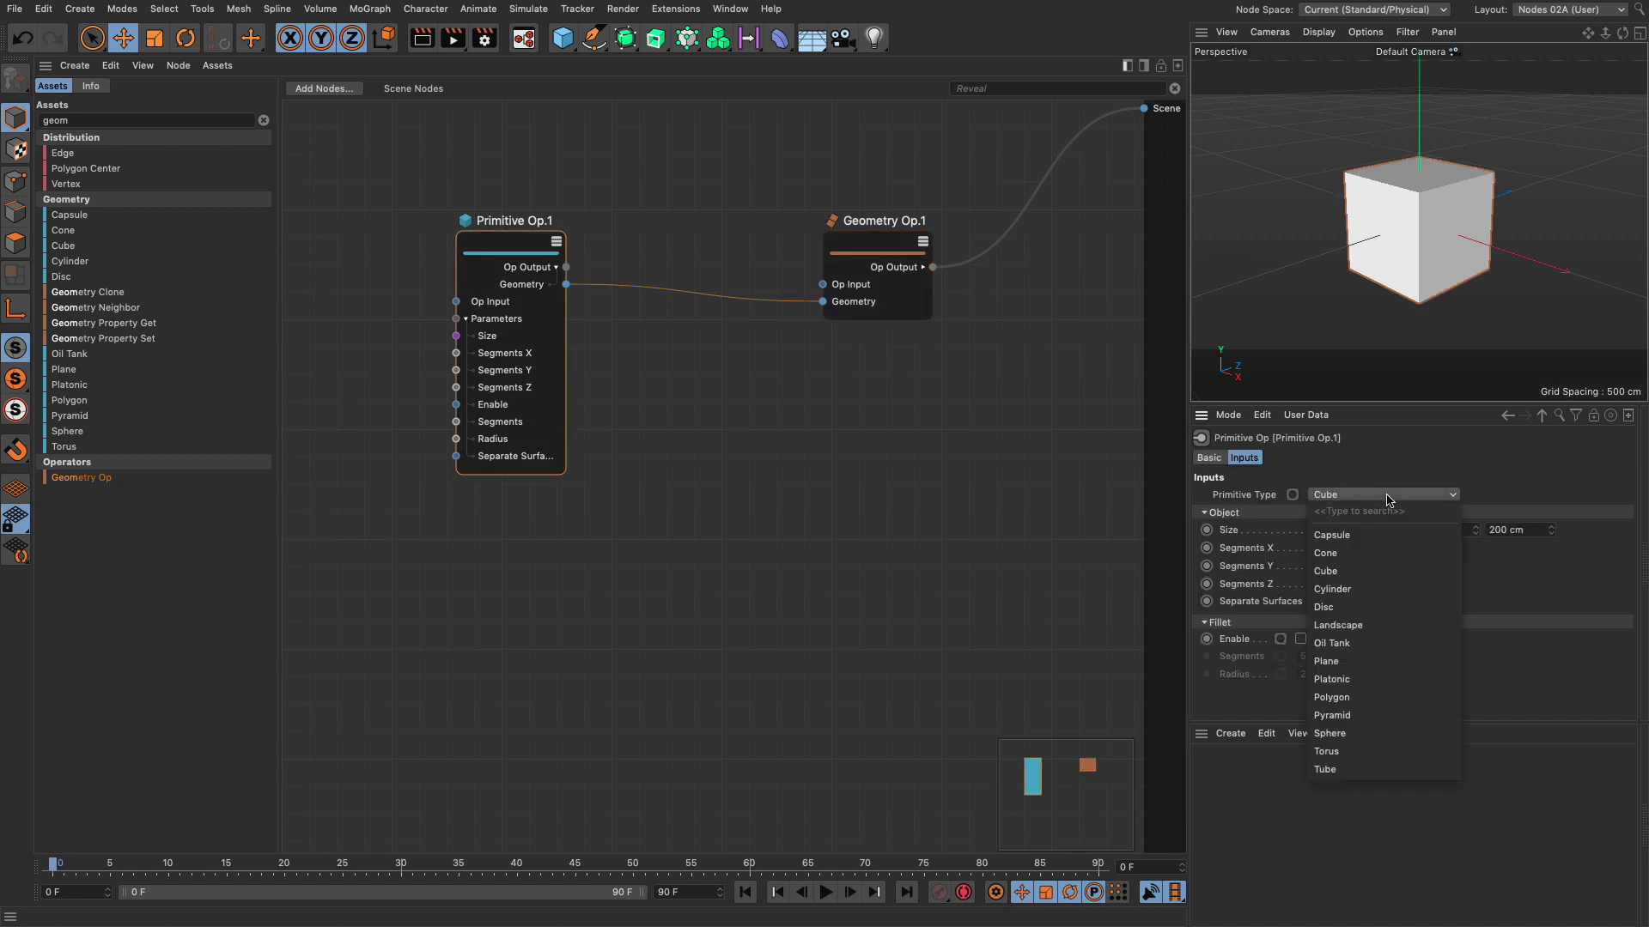
{"action": "left_click", "coordinate": [1365, 664]}
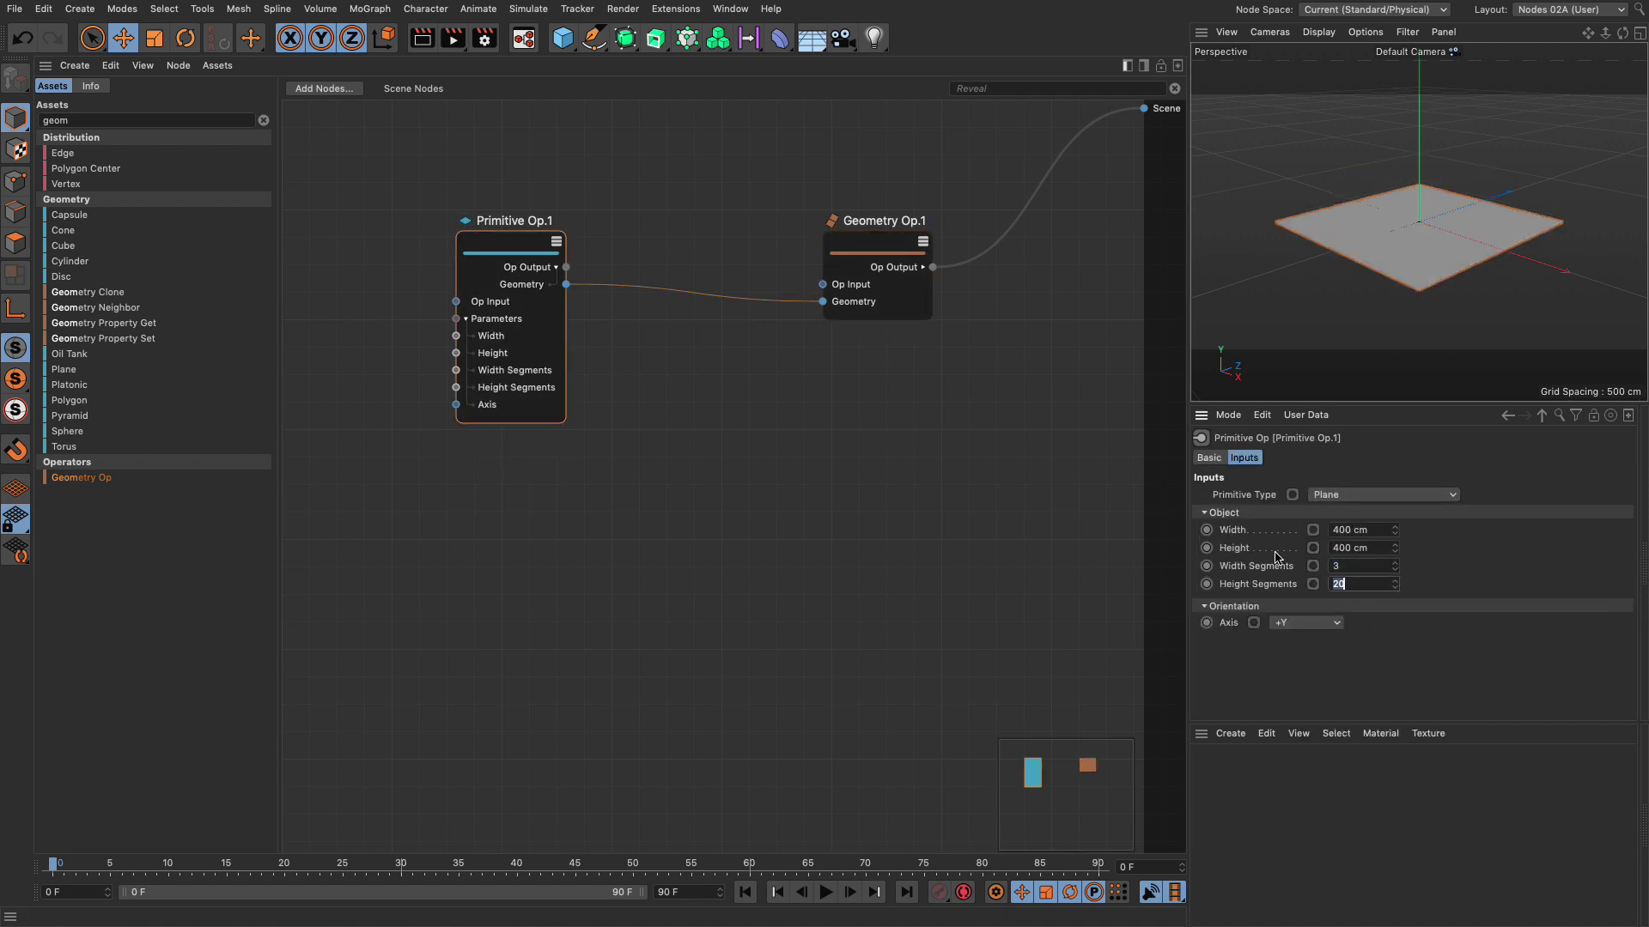
Set the perspective viewport's shading to Hidden Line and frame the plane more closely.
{"action": "left_click", "coordinate": [1318, 32]}
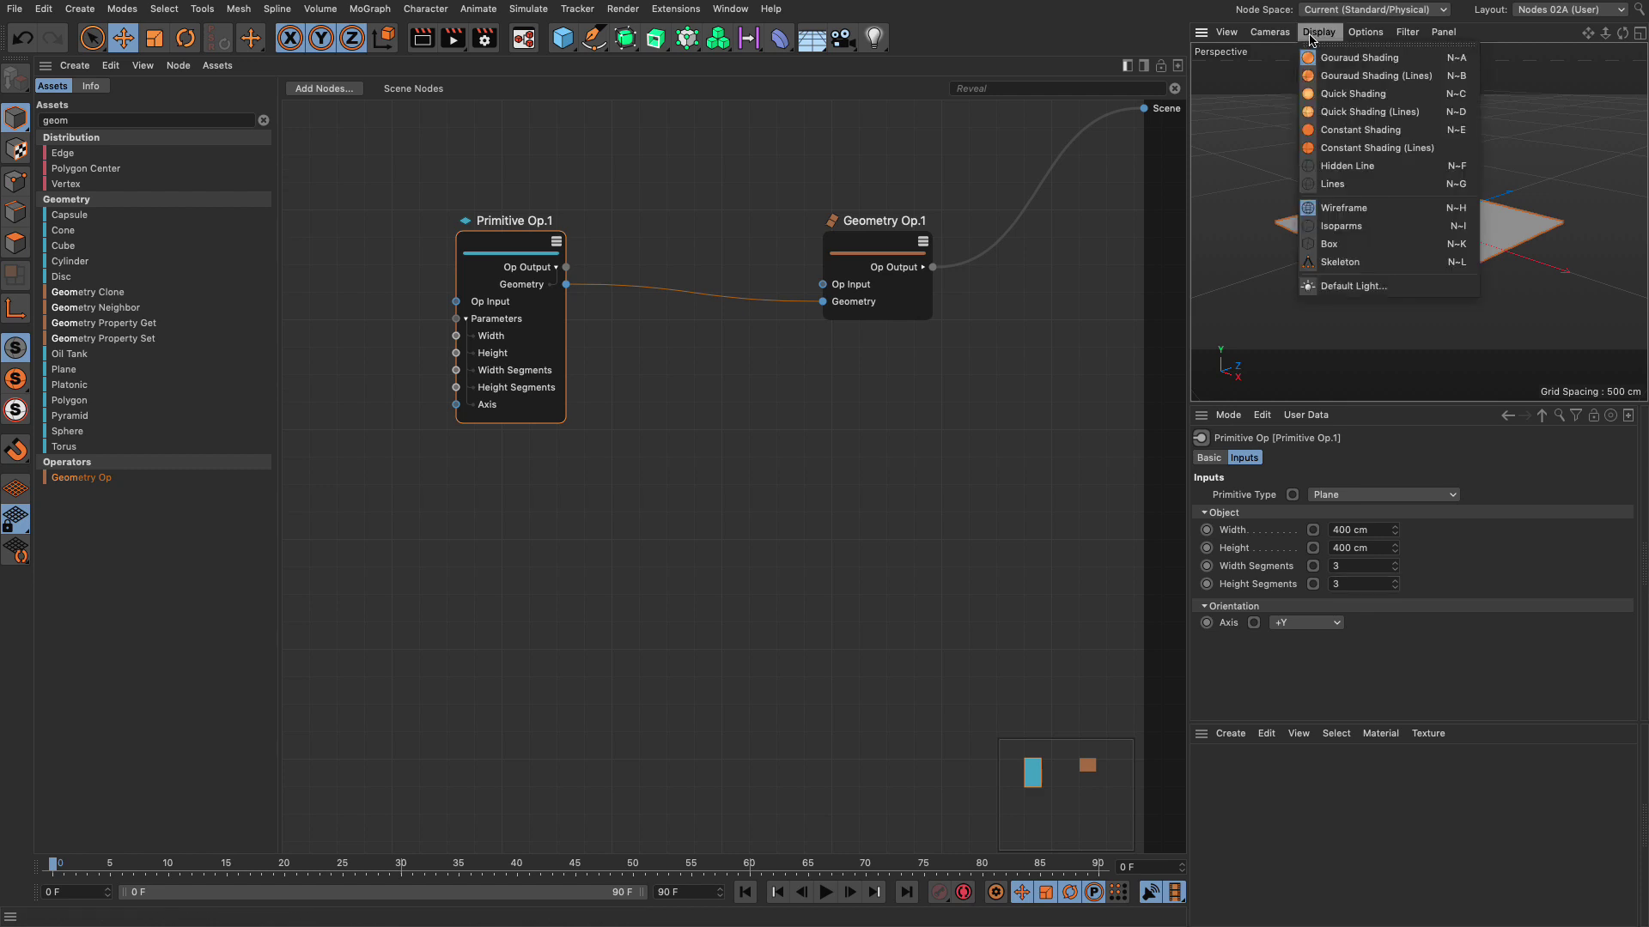
{"action": "left_click", "coordinate": [1320, 165]}
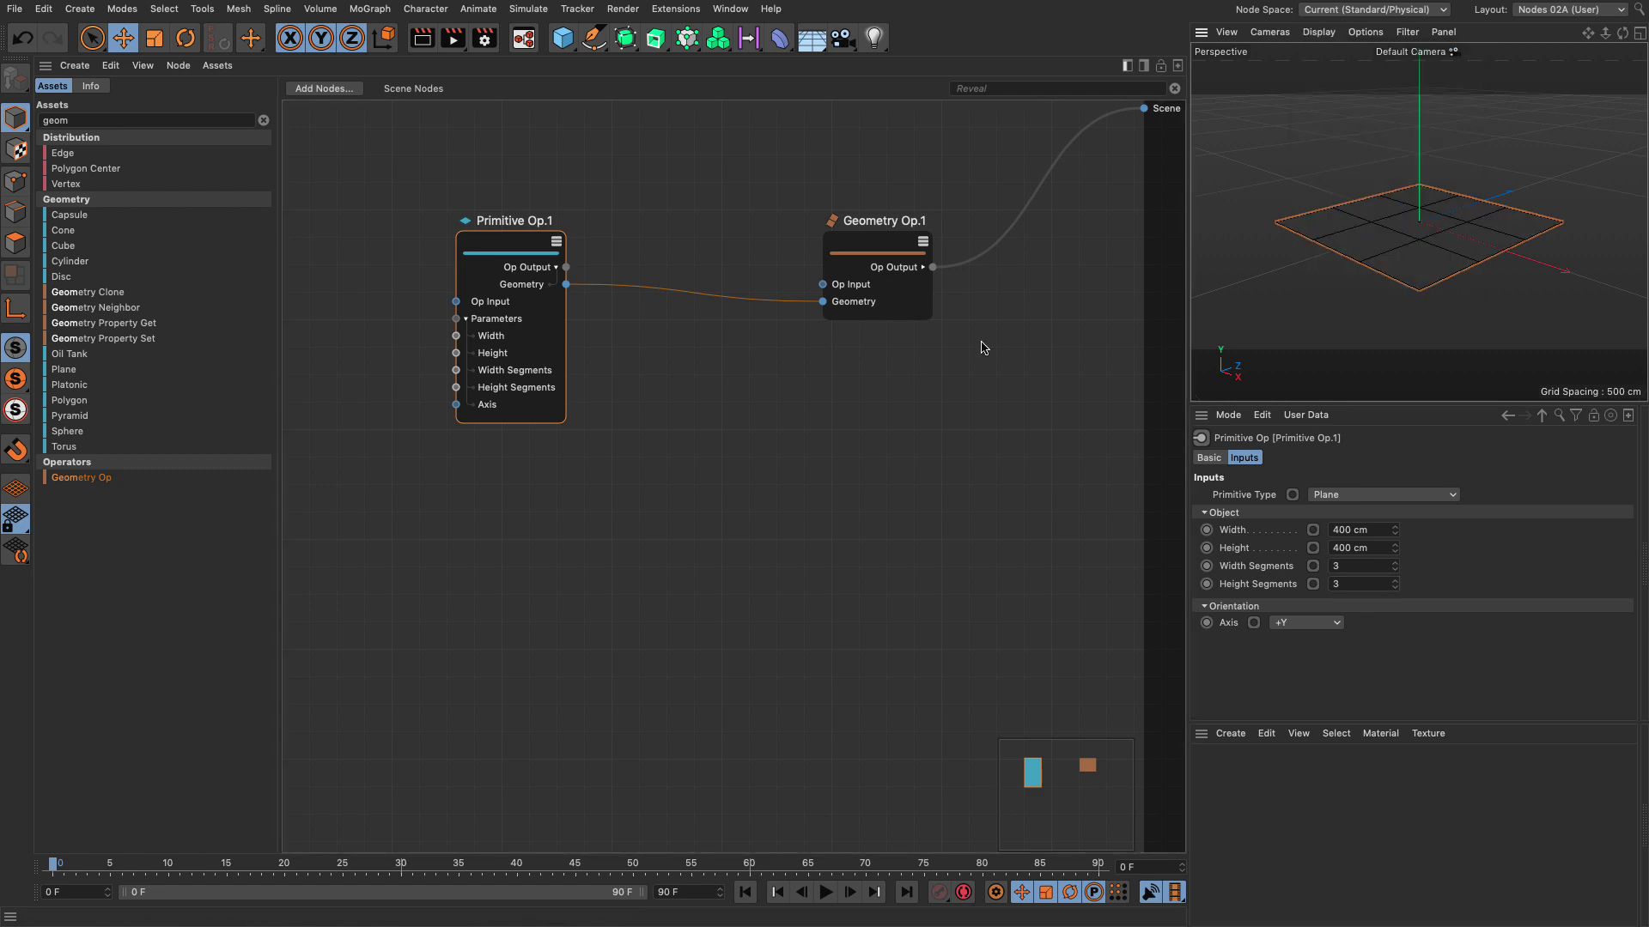
{"action": "left_click_drag", "start_coordinate": [1472, 217], "coordinate": [1469, 213], "text": "alt"}
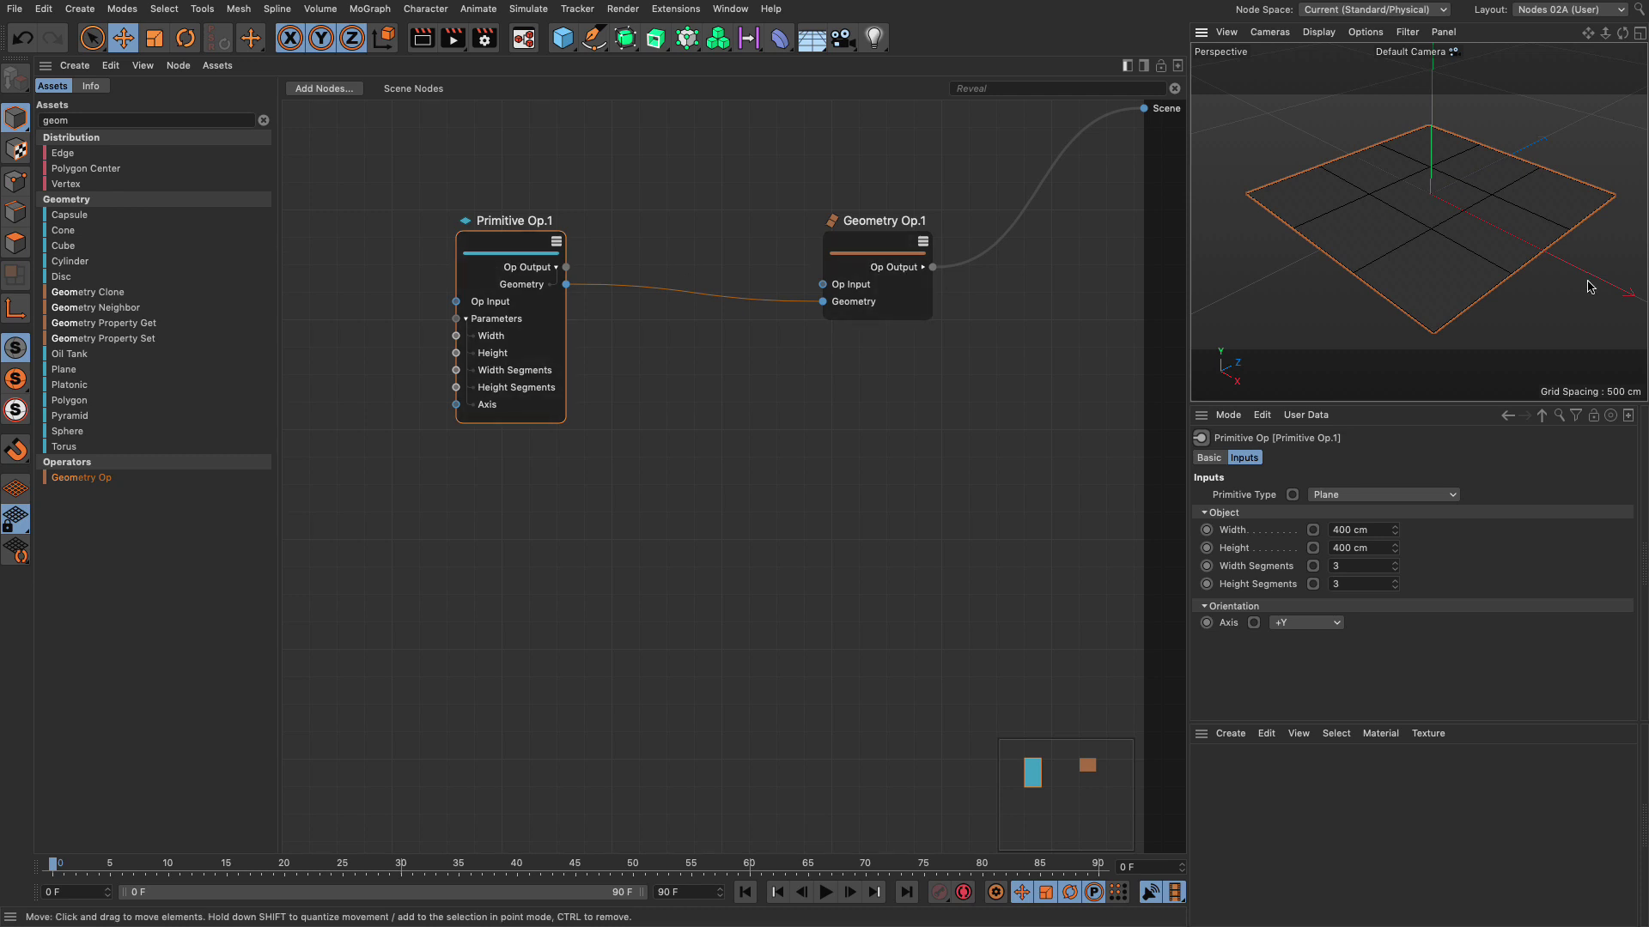
Insert an Inset node into the connection between Primitive Op and Geometry Op, with Proportional enabled and Inset at 42%.
{"action": "left_click_drag", "start_coordinate": [535, 255], "coordinate": [456, 256]}
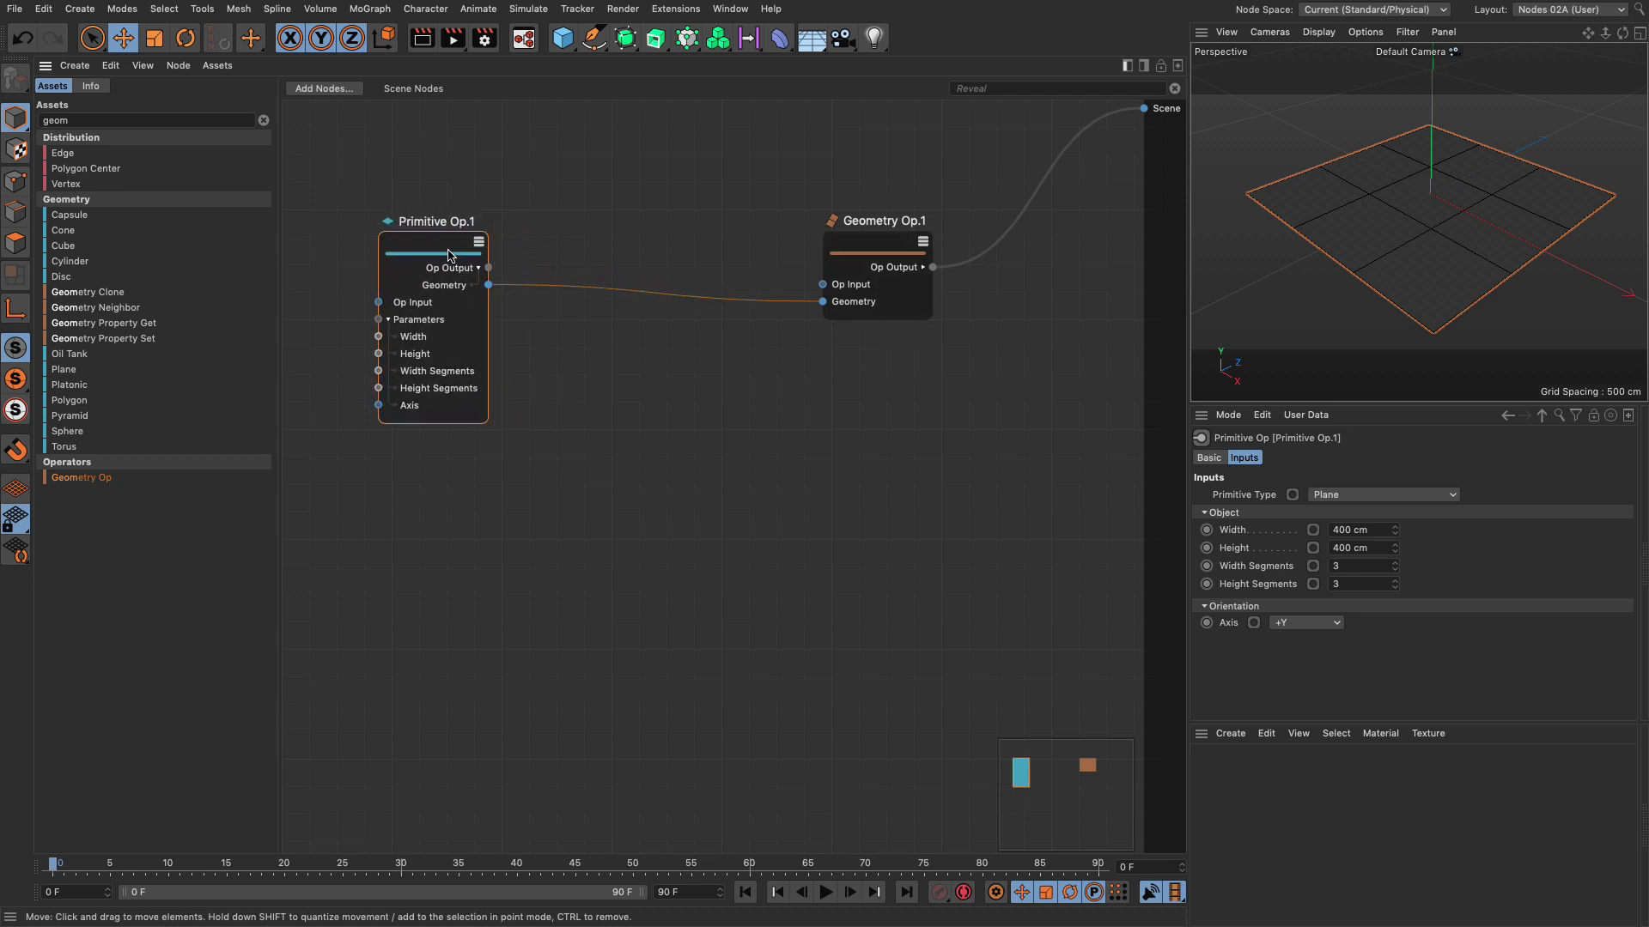
{"action": "left_click_drag", "start_coordinate": [863, 251], "coordinate": [905, 235]}
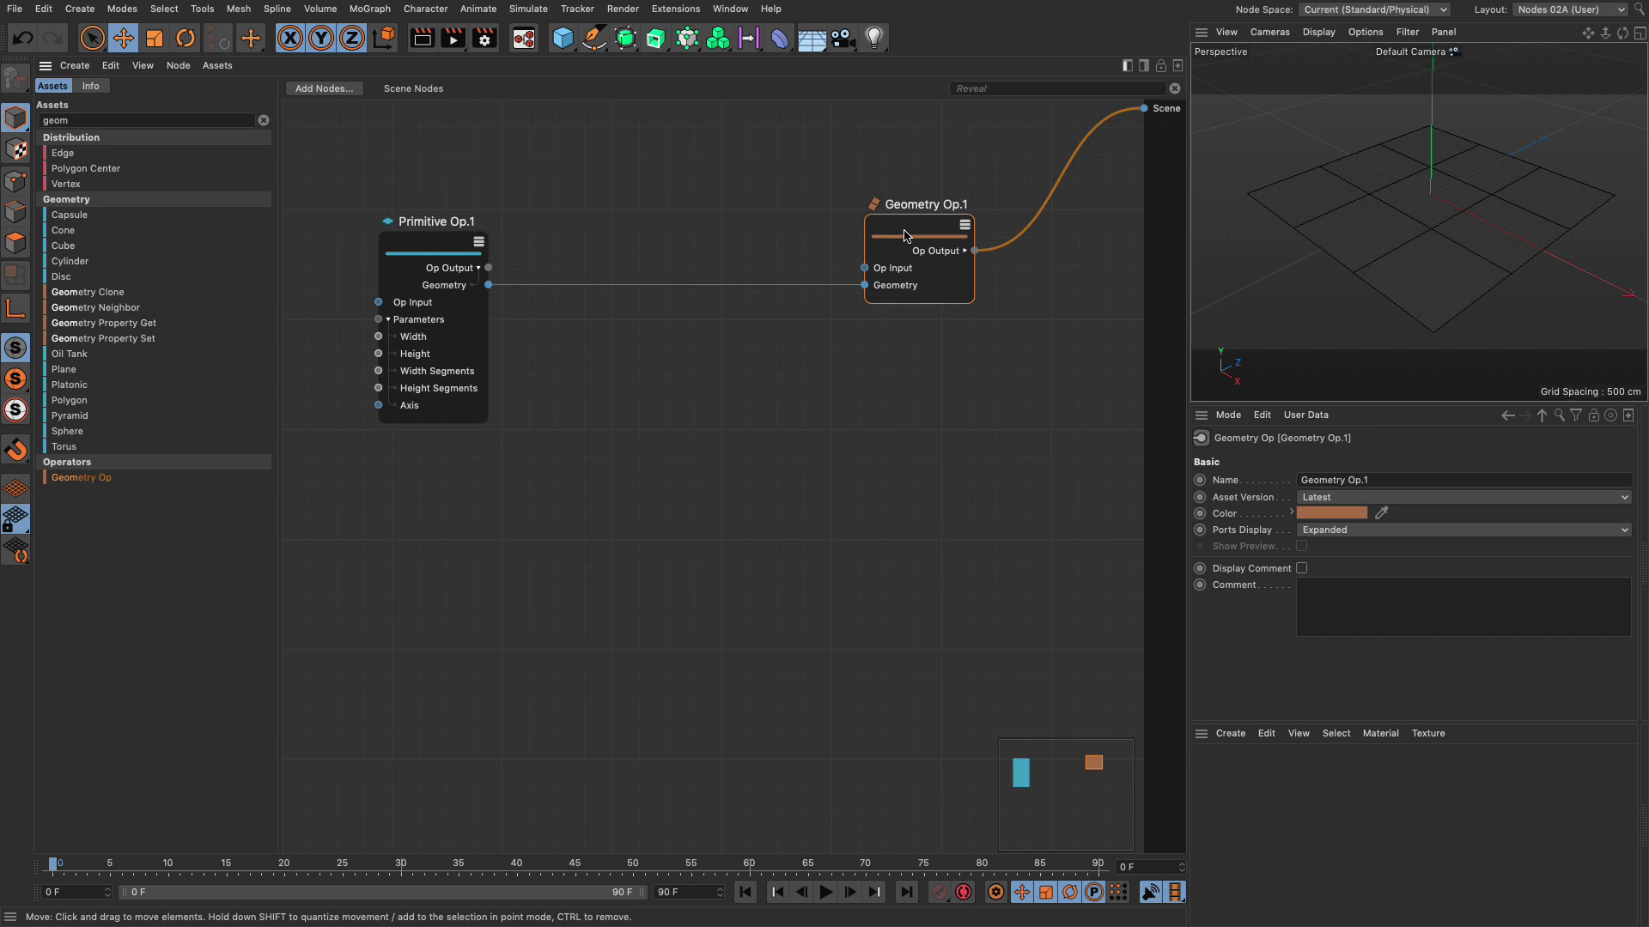
{"action": "left_click", "coordinate": [172, 126]}
{"action": "type", "text": "inset"}
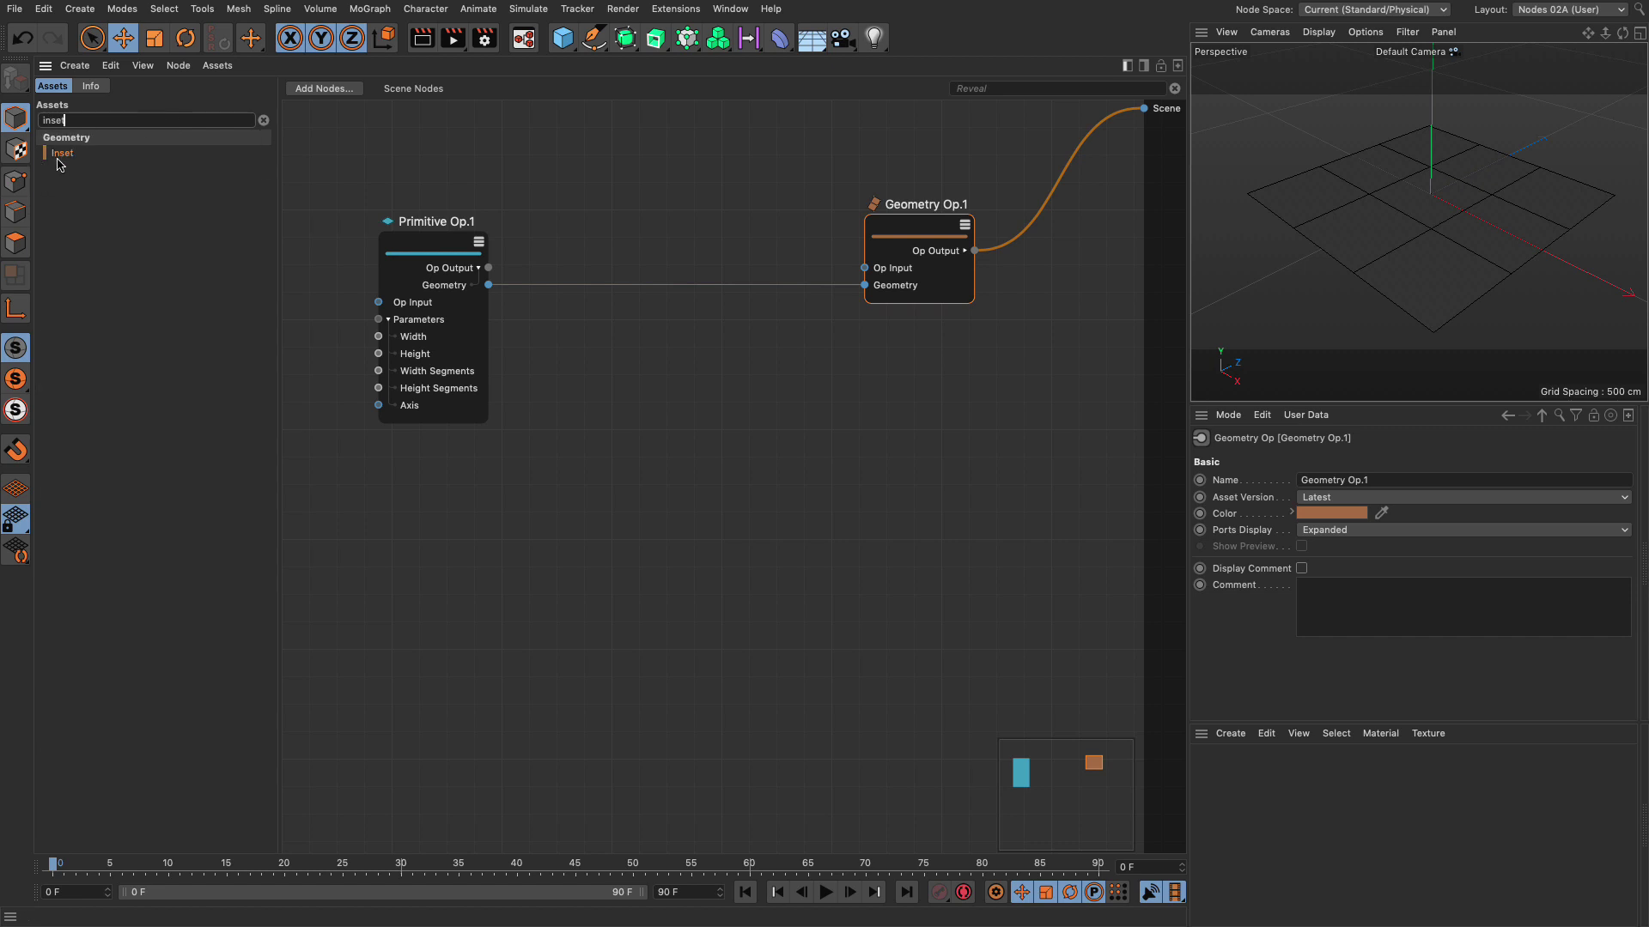
{"action": "left_click_drag", "start_coordinate": [58, 159], "coordinate": [664, 291]}
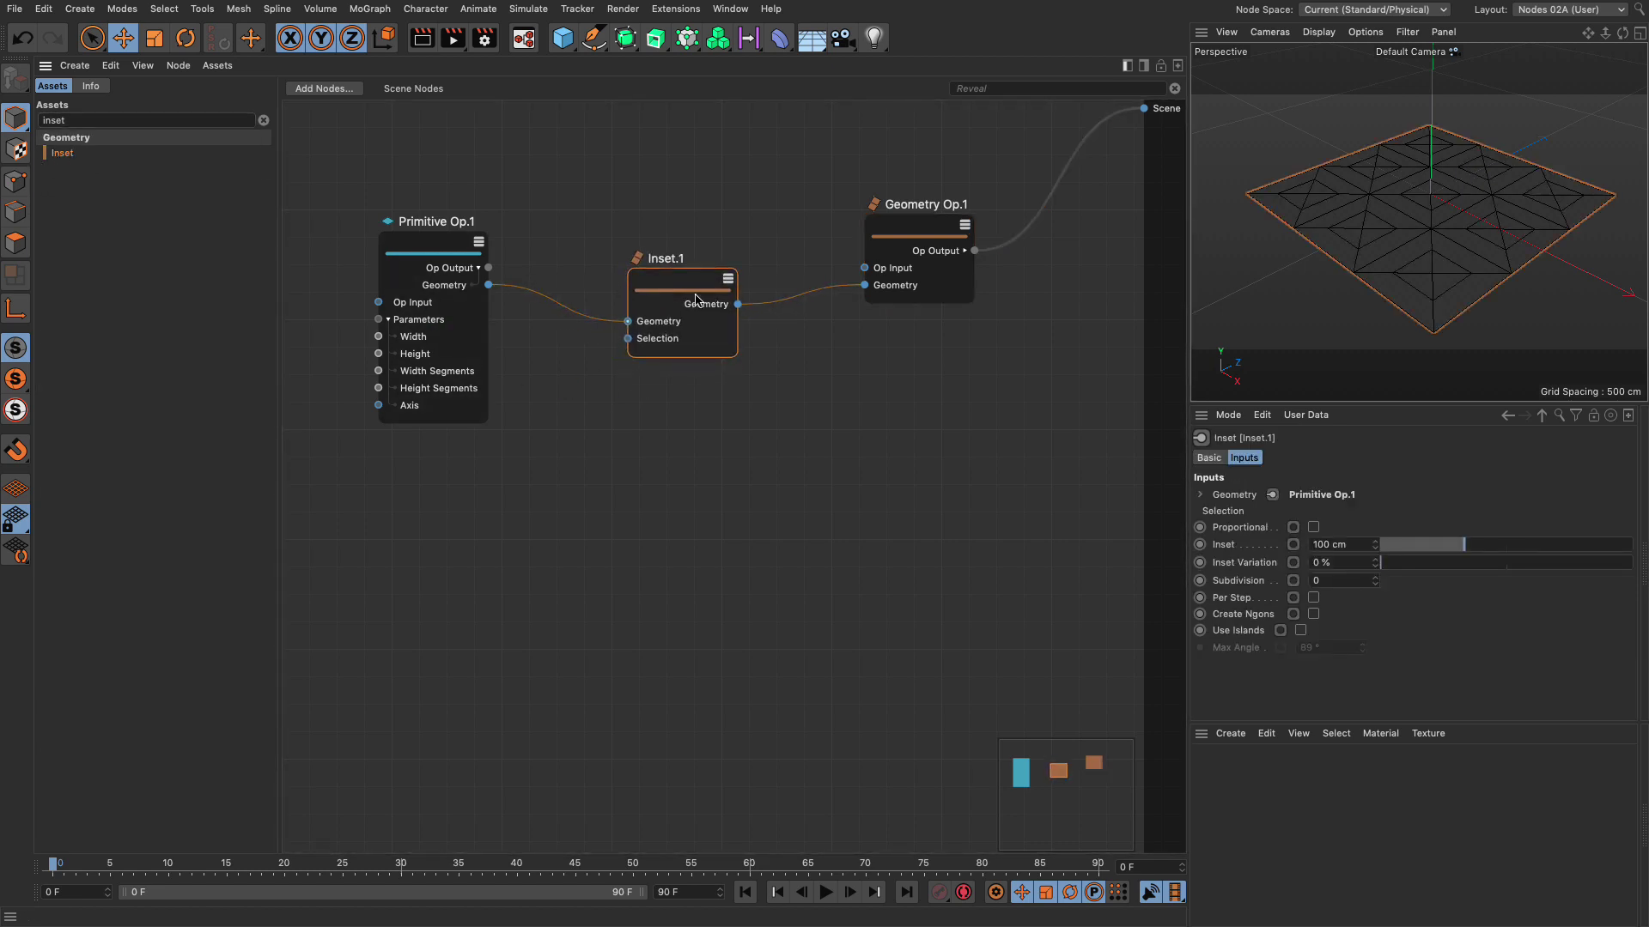
{"action": "left_click", "coordinate": [1314, 528]}
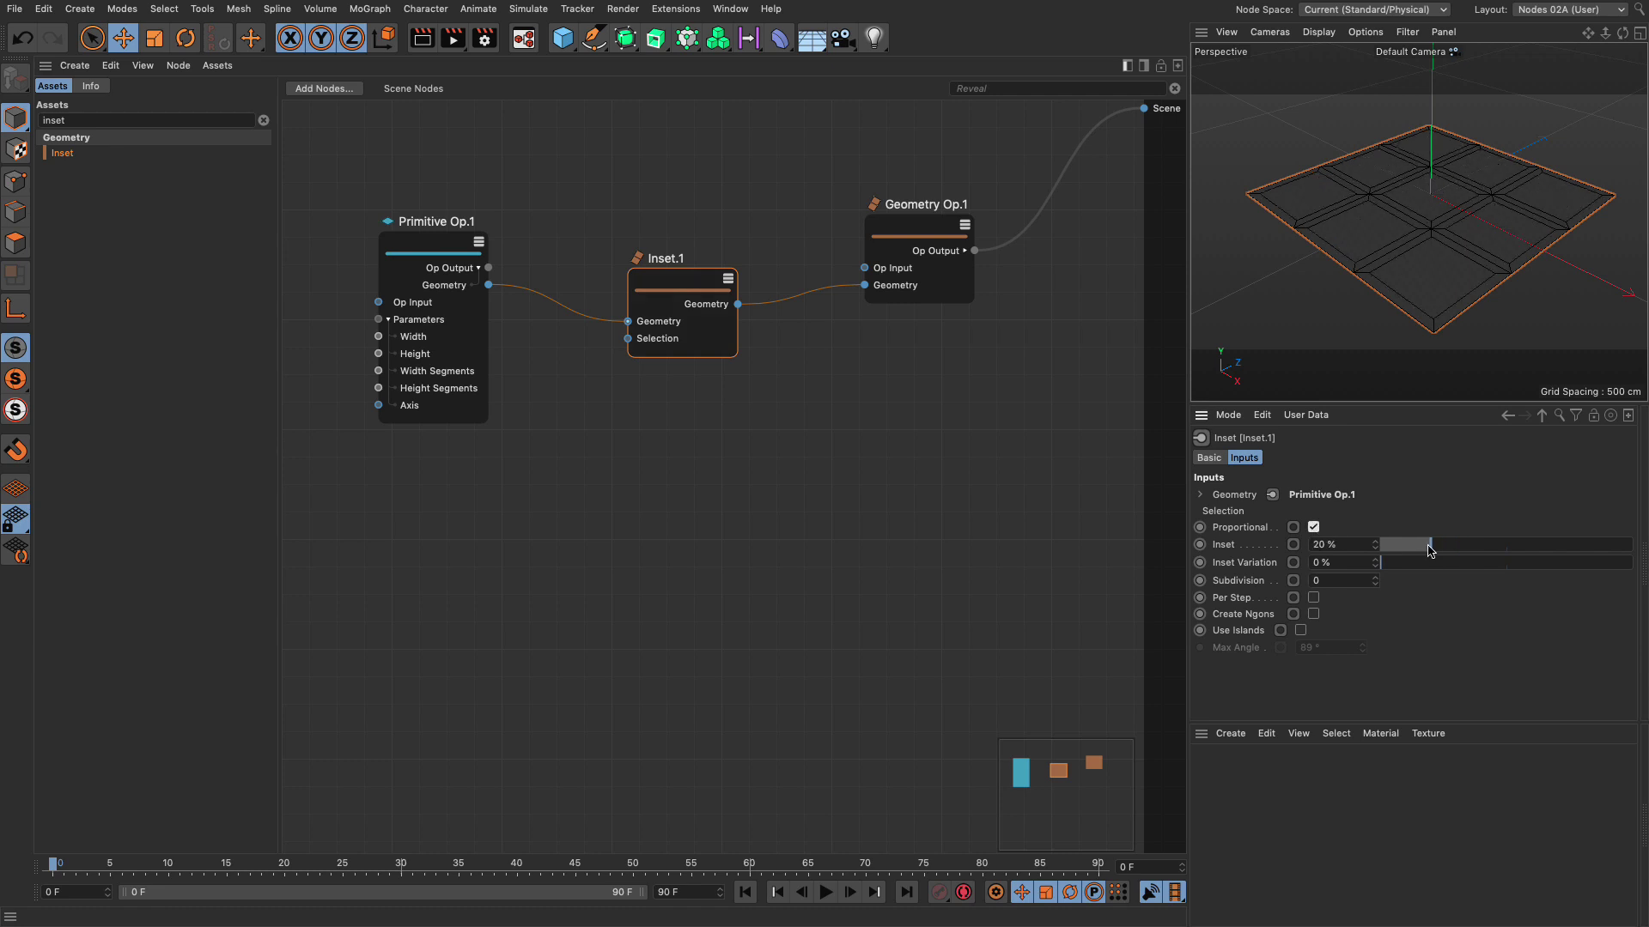
{"action": "left_click_drag", "start_coordinate": [1431, 550], "coordinate": [1488, 554]}
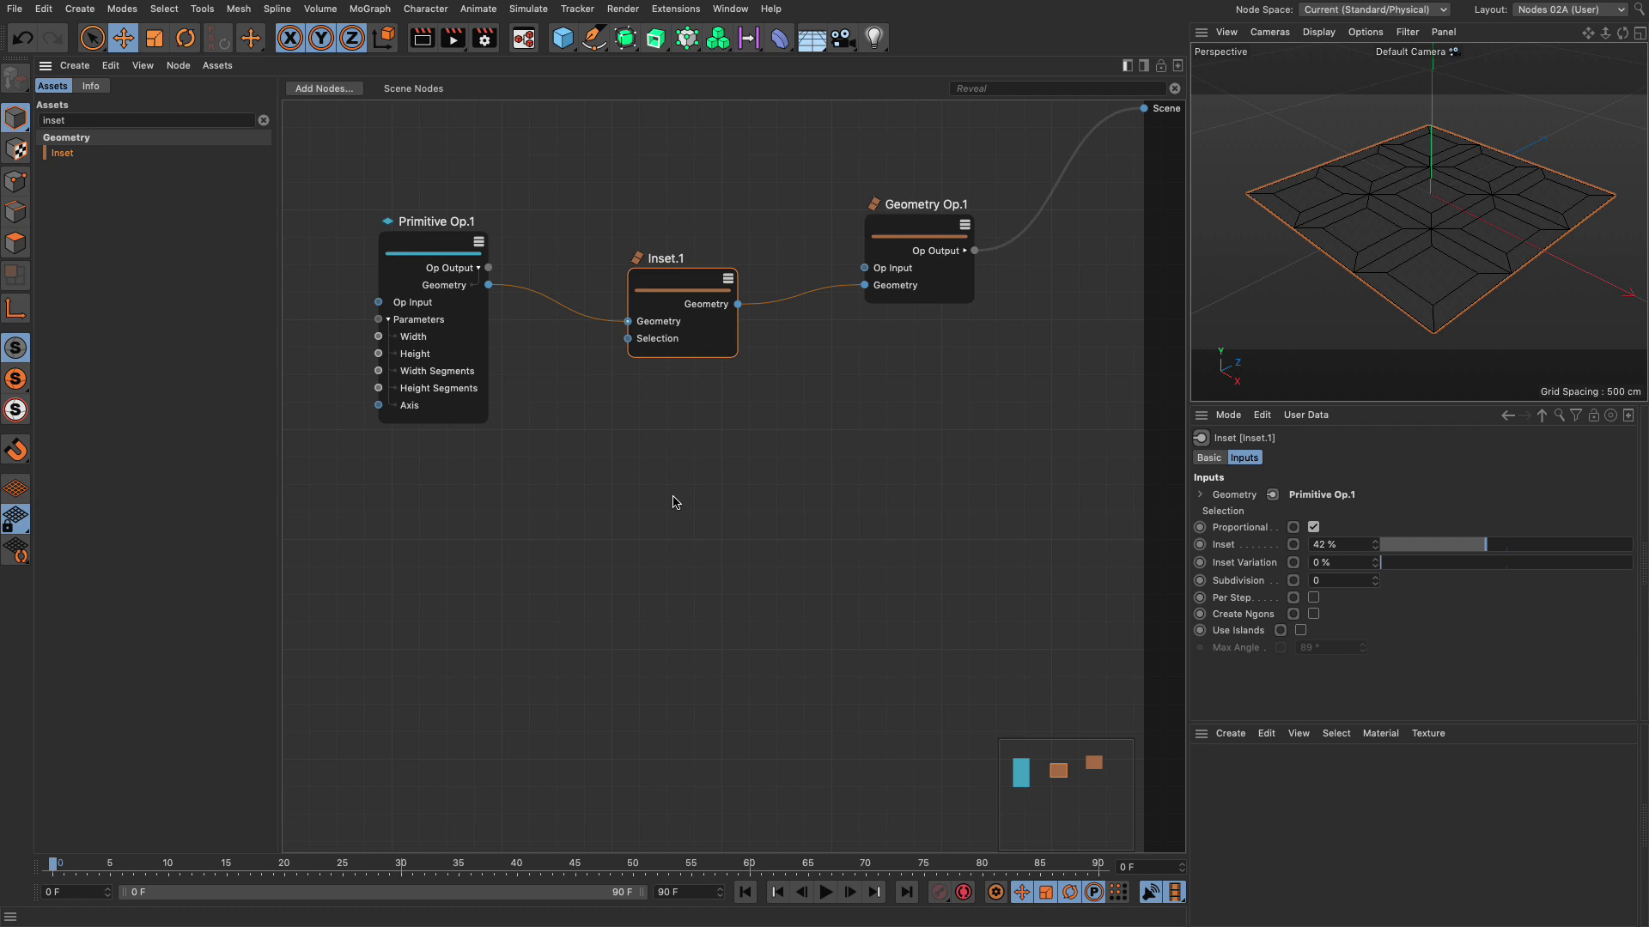
Add an Index Array From String node, wire it to the Inset node's Selection input, and set its string to 0.
{"action": "double_click", "coordinate": [53, 120]}
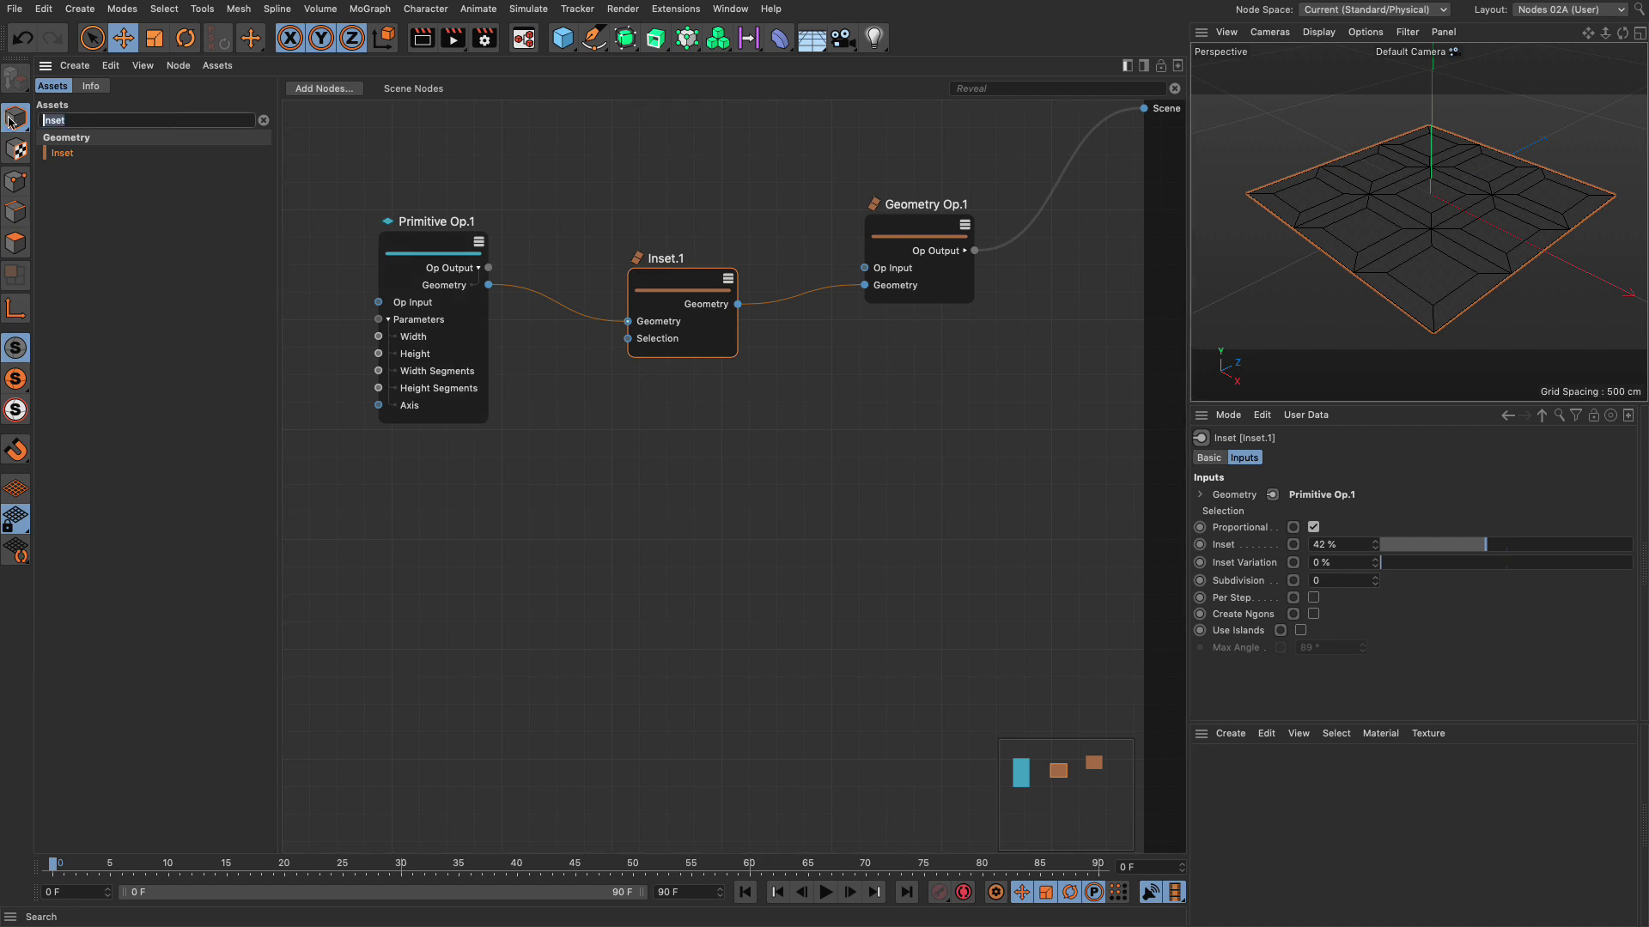
{"action": "type", "text": "array"}
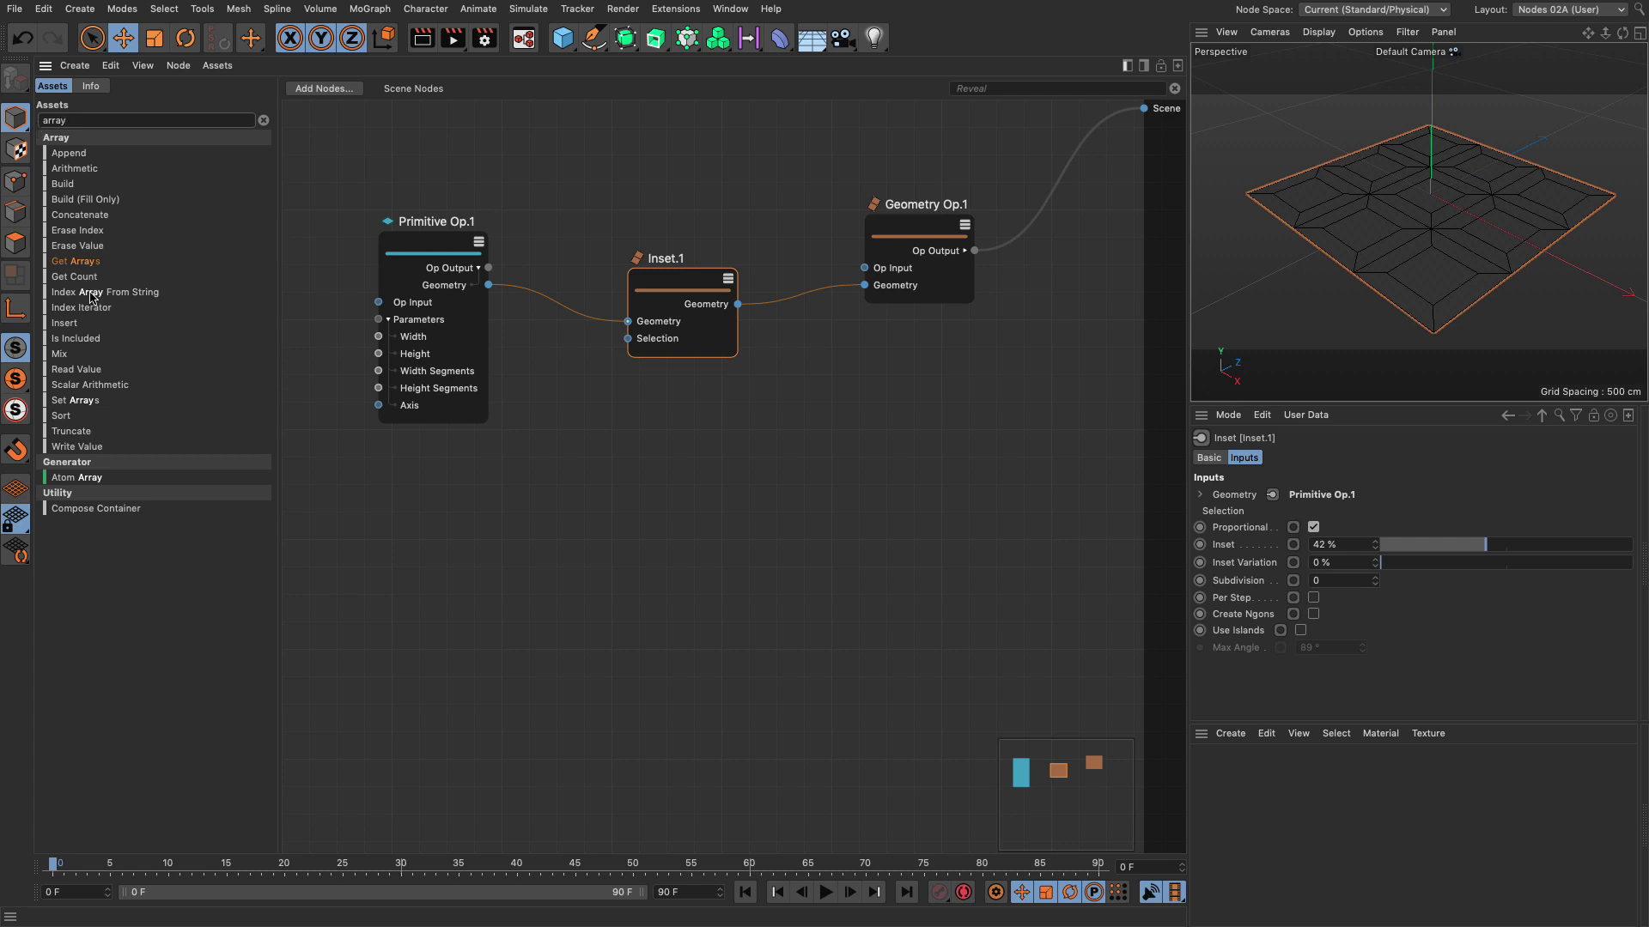
{"action": "left_click_drag", "start_coordinate": [90, 292], "coordinate": [626, 344]}
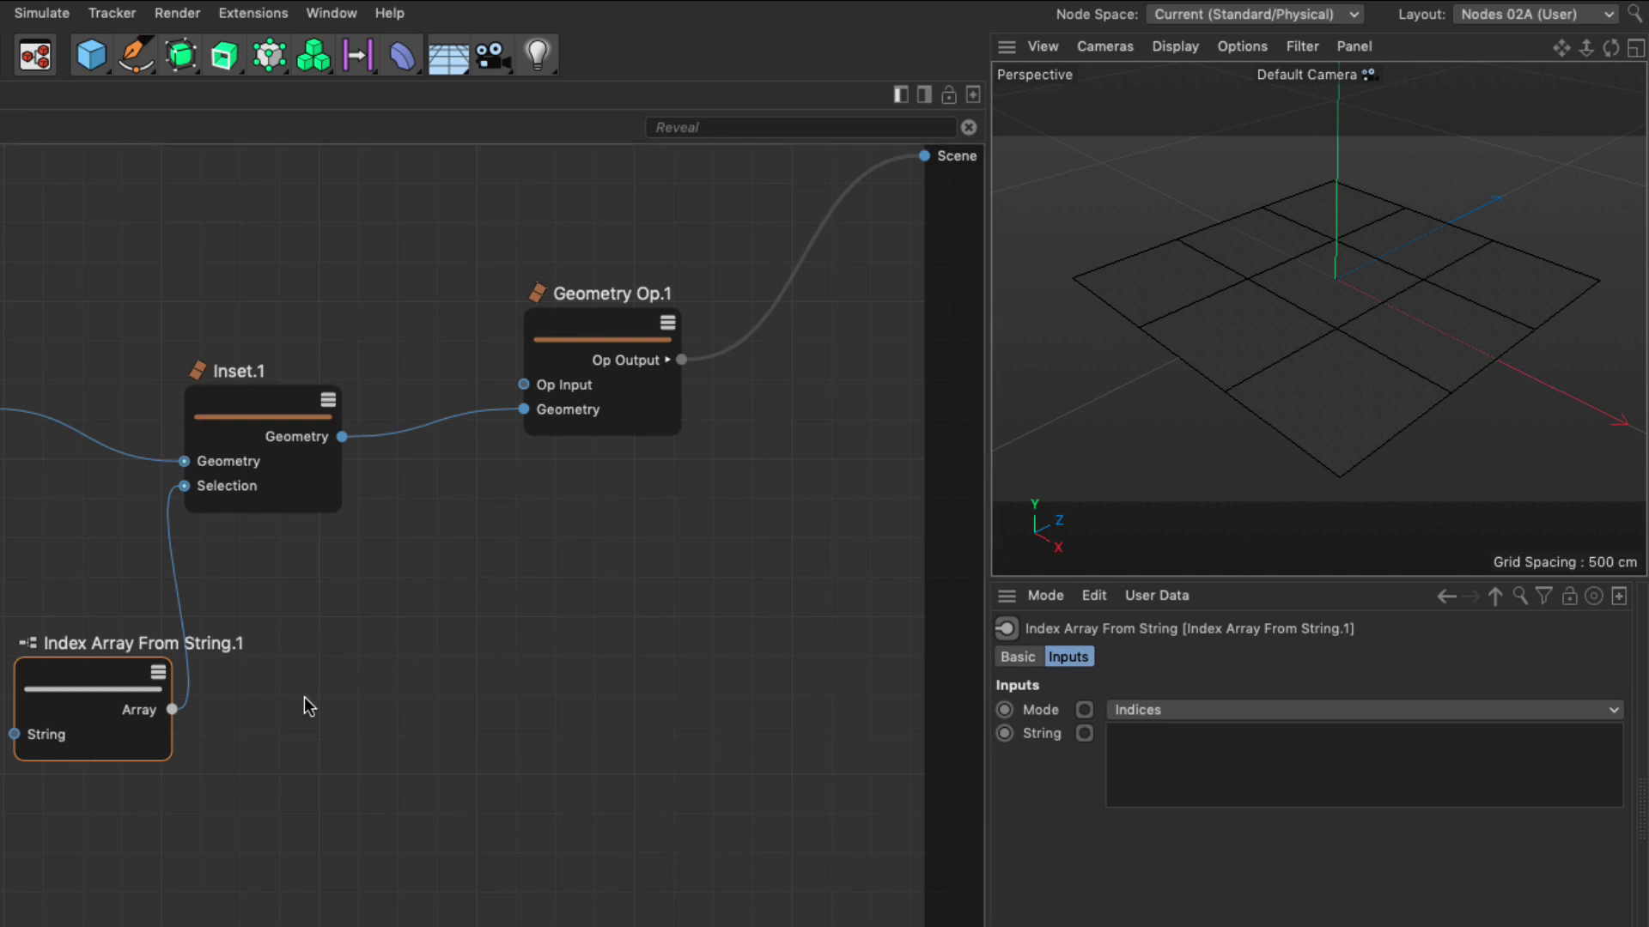
{"action": "left_click", "coordinate": [1172, 760]}
{"action": "type", "text": "0"}
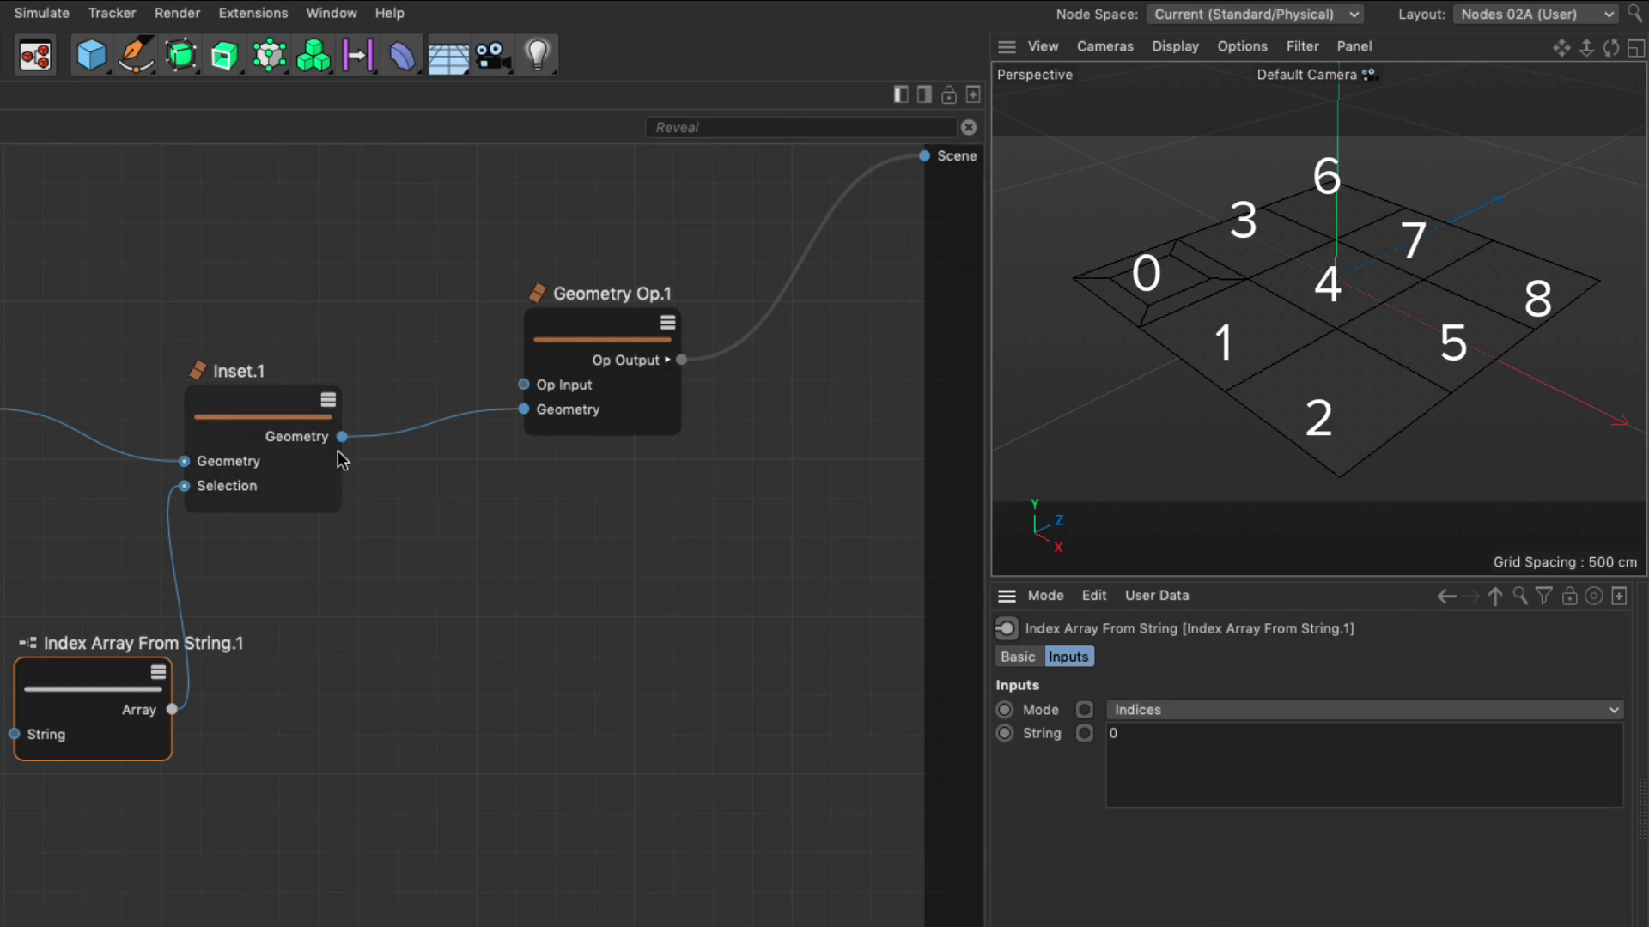
Duplicate the Inset node and wire the copy between Inset.1 and the Geometry Op node.
{"action": "left_click", "coordinate": [265, 419]}
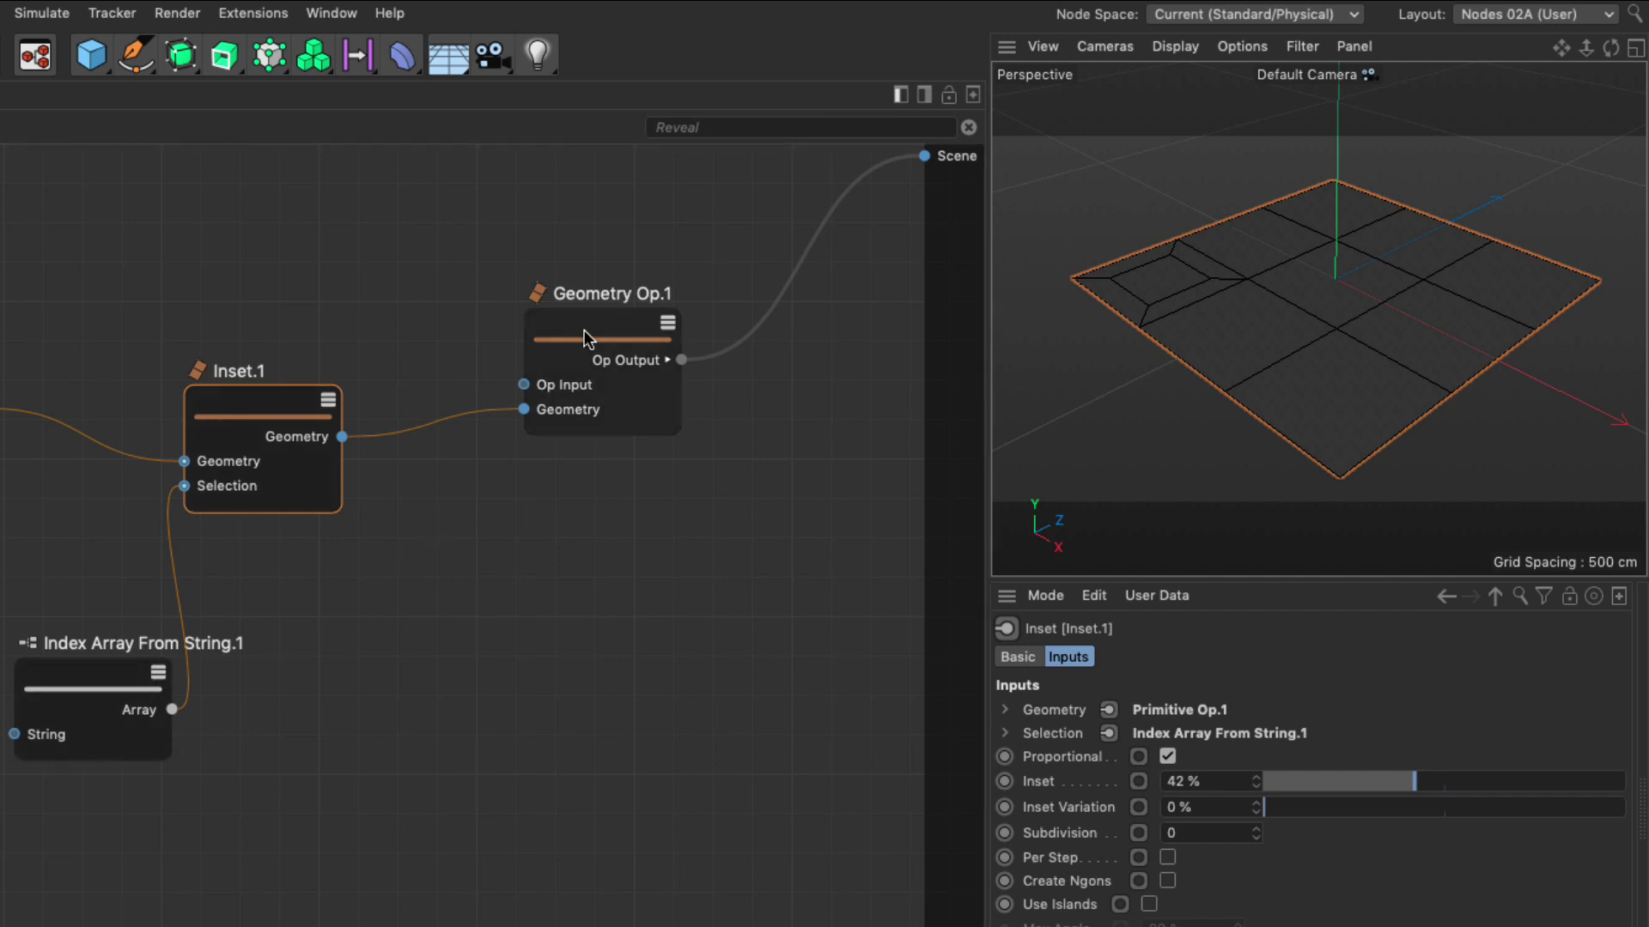
{"action": "left_click_drag", "start_coordinate": [584, 330], "coordinate": [703, 328]}
{"action": "left_click", "coordinate": [265, 403]}
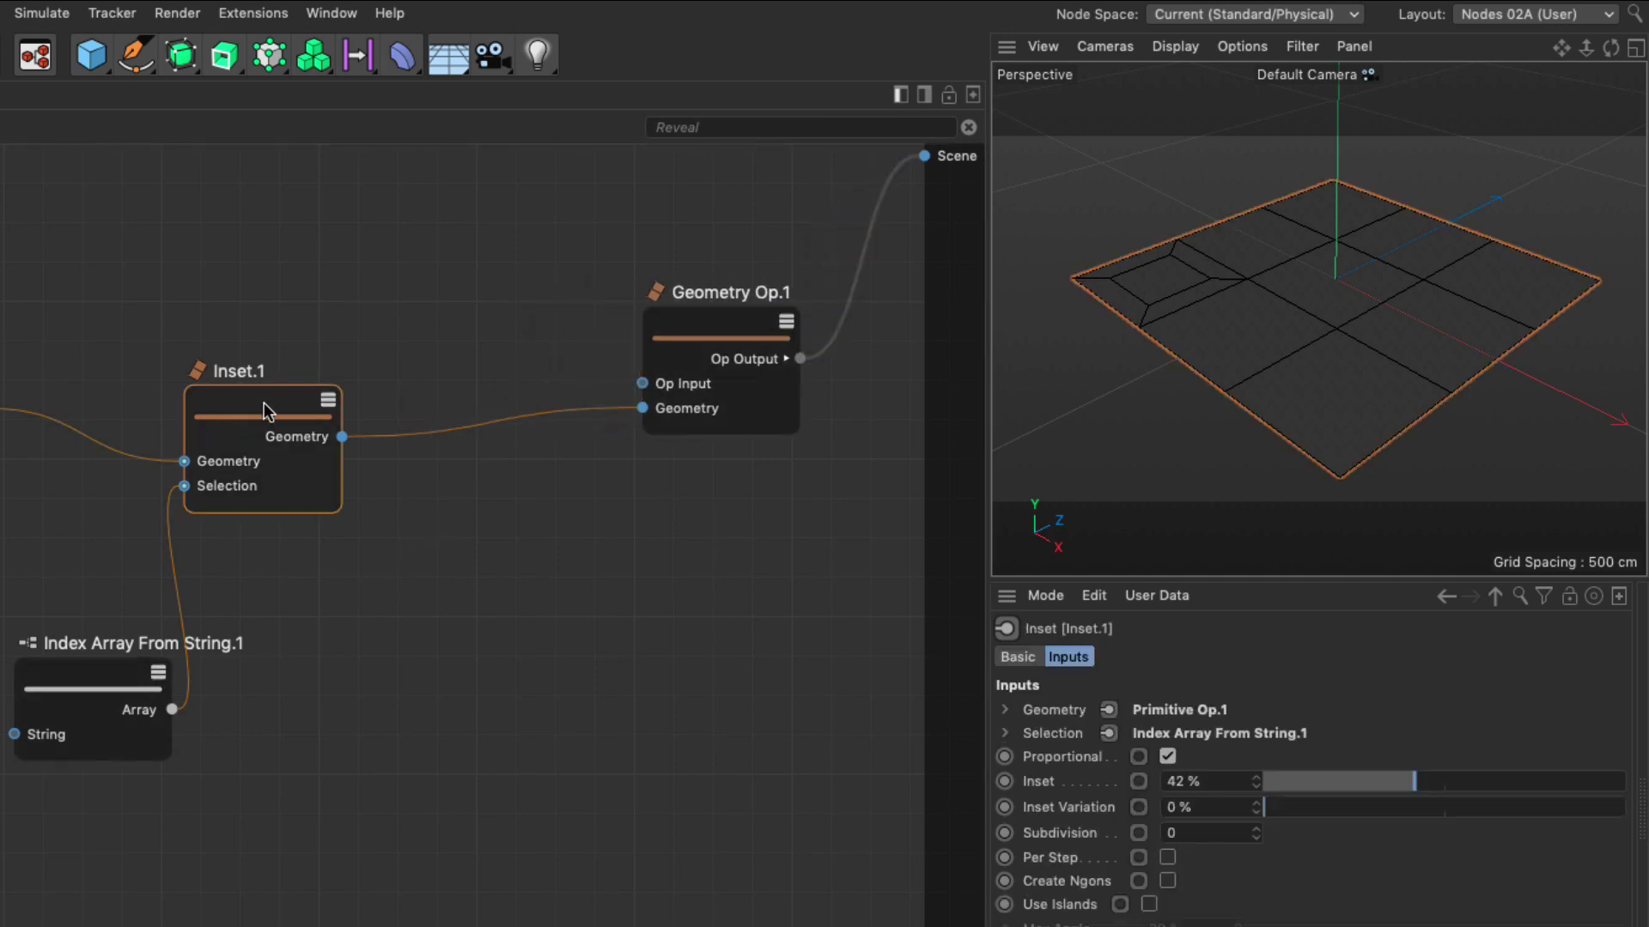
{"action": "left_click_drag", "start_coordinate": [261, 402], "coordinate": [431, 497], "text": "ctrl"}
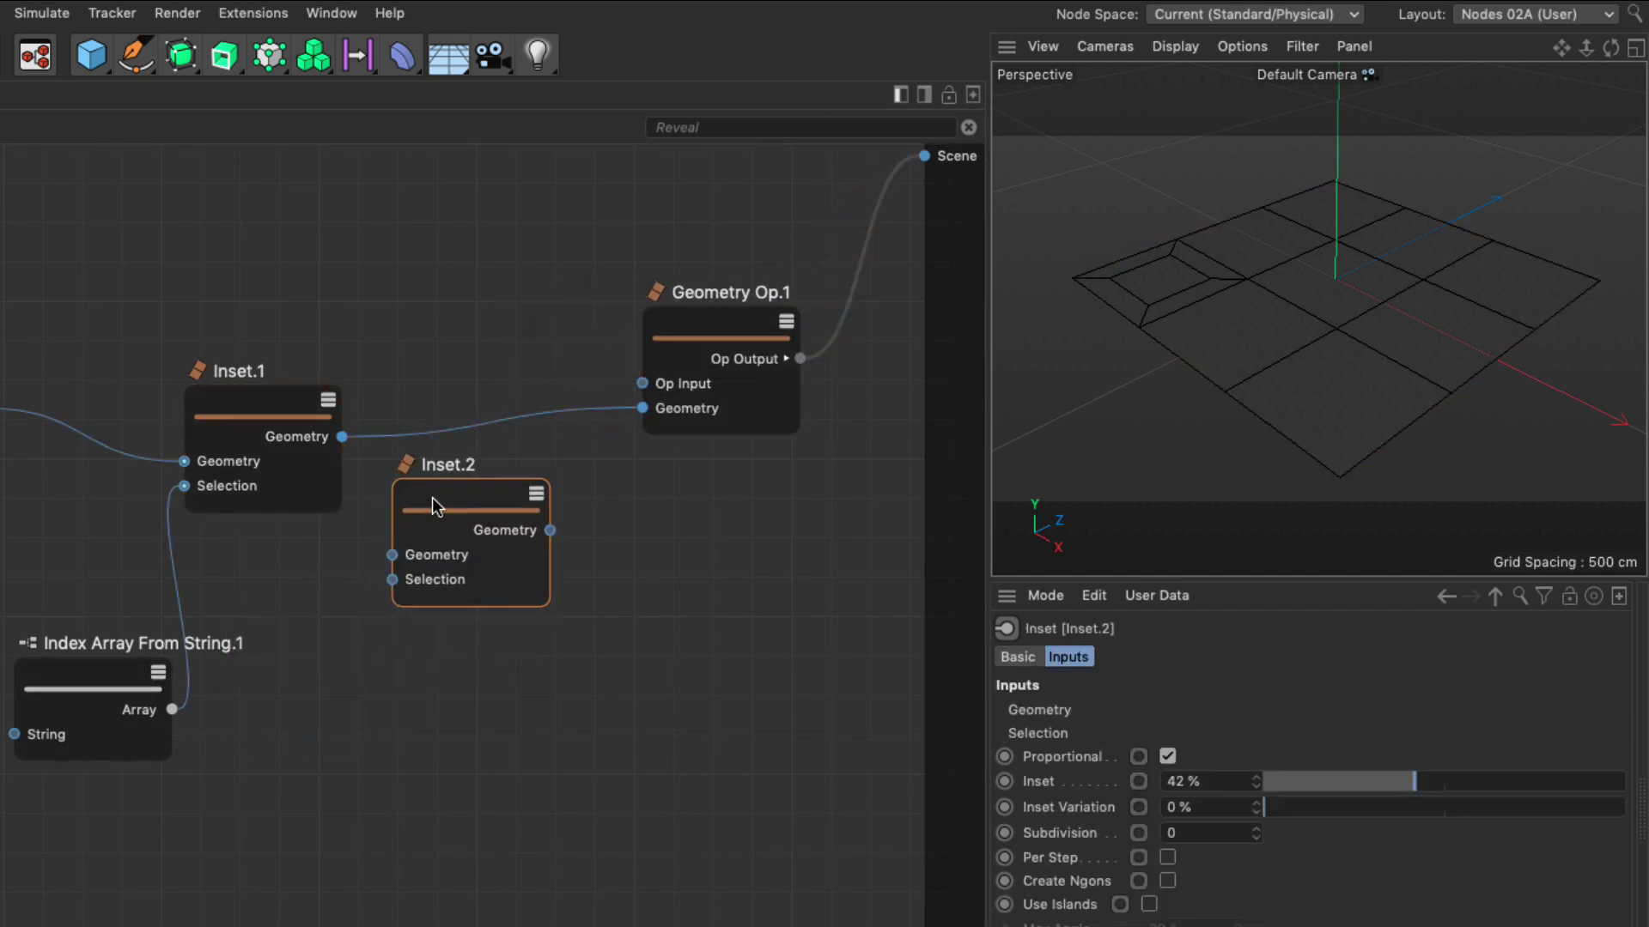
{"action": "left_click_drag", "start_coordinate": [342, 438], "coordinate": [392, 555]}
{"action": "left_click_drag", "start_coordinate": [550, 530], "coordinate": [642, 411]}
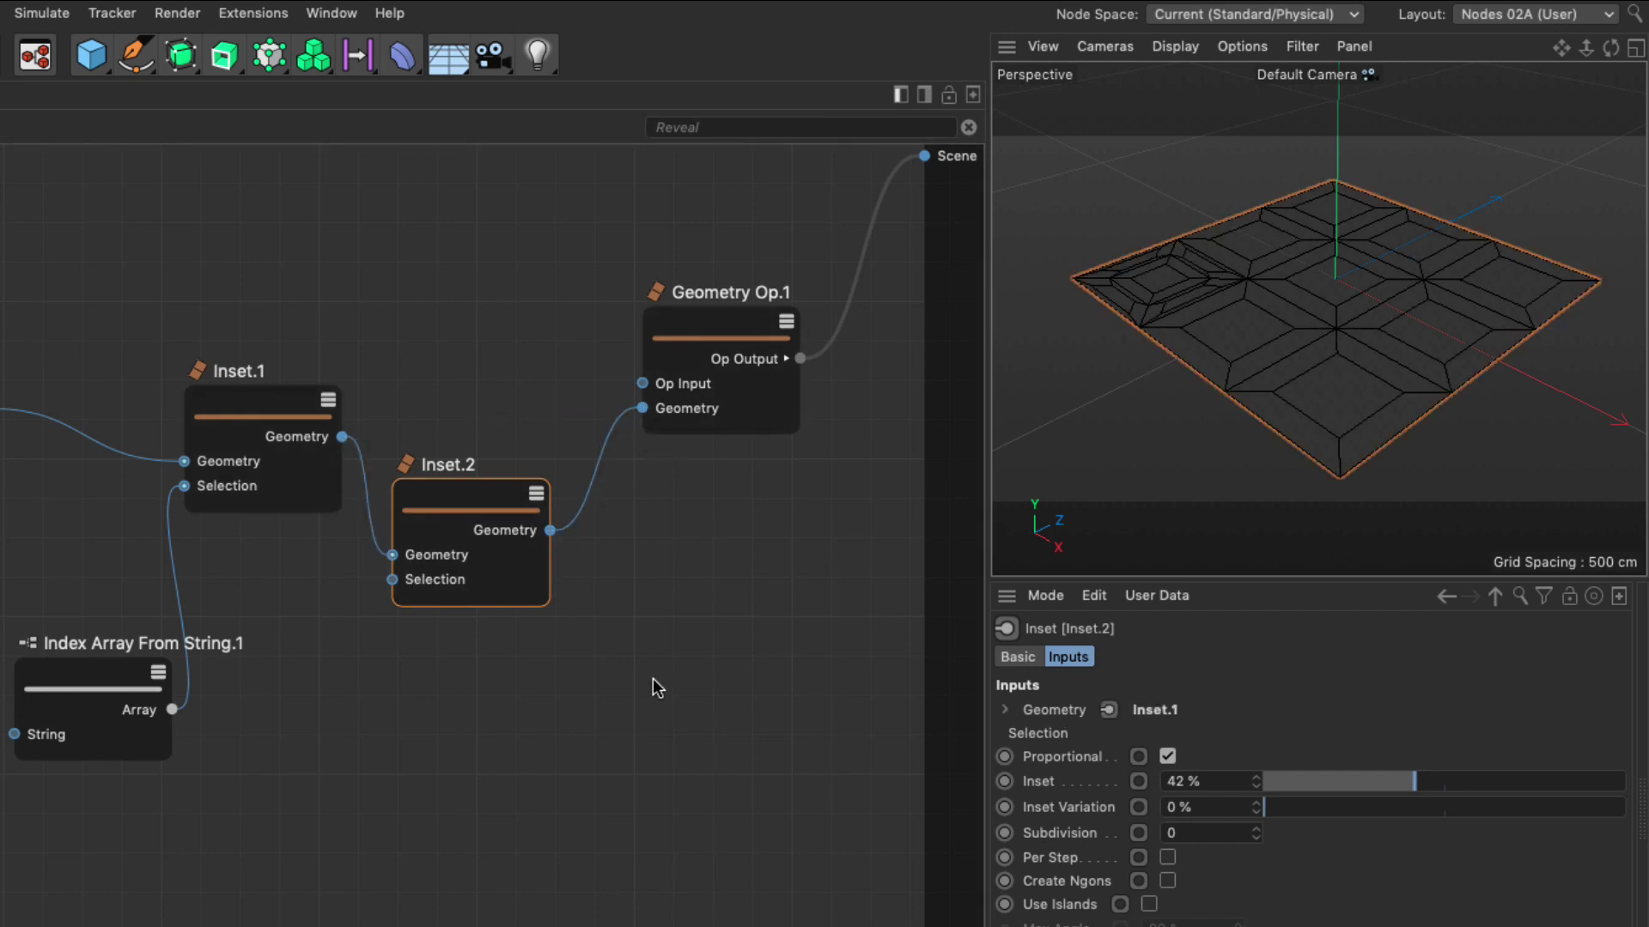
Increase the Inset amount of the first Inset node.
{"action": "scroll", "coordinate": [1322, 259], "scroll_direction": "up", "scroll_amount": 3}
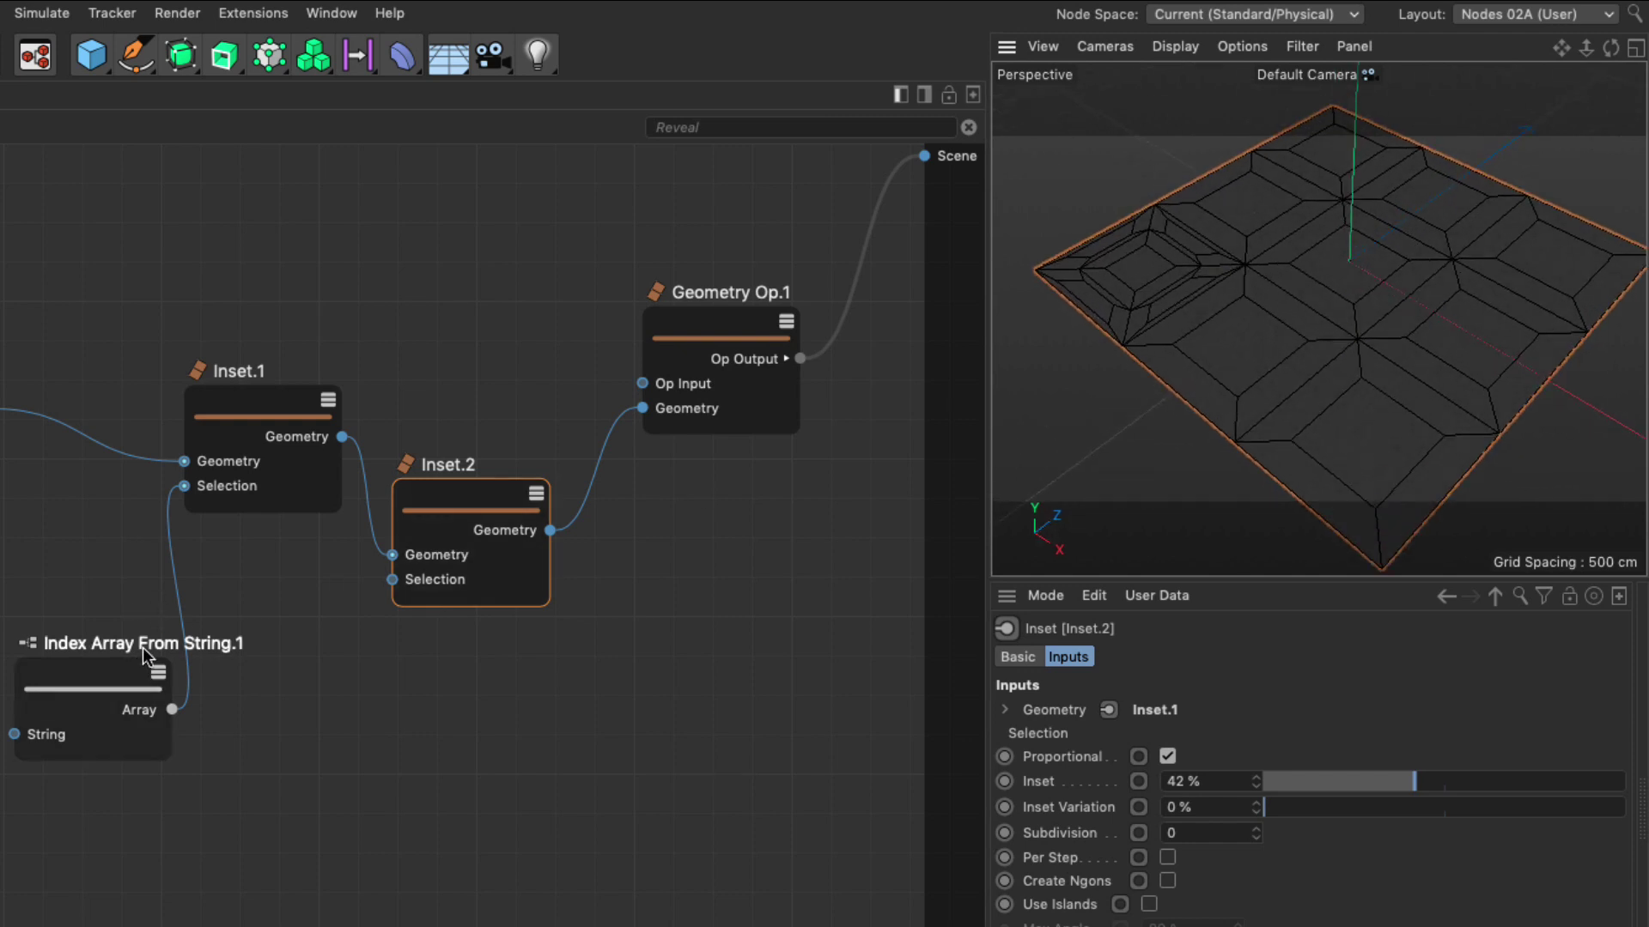
{"action": "left_click", "coordinate": [267, 409]}
{"action": "left_click_drag", "start_coordinate": [1369, 784], "coordinate": [1505, 791]}
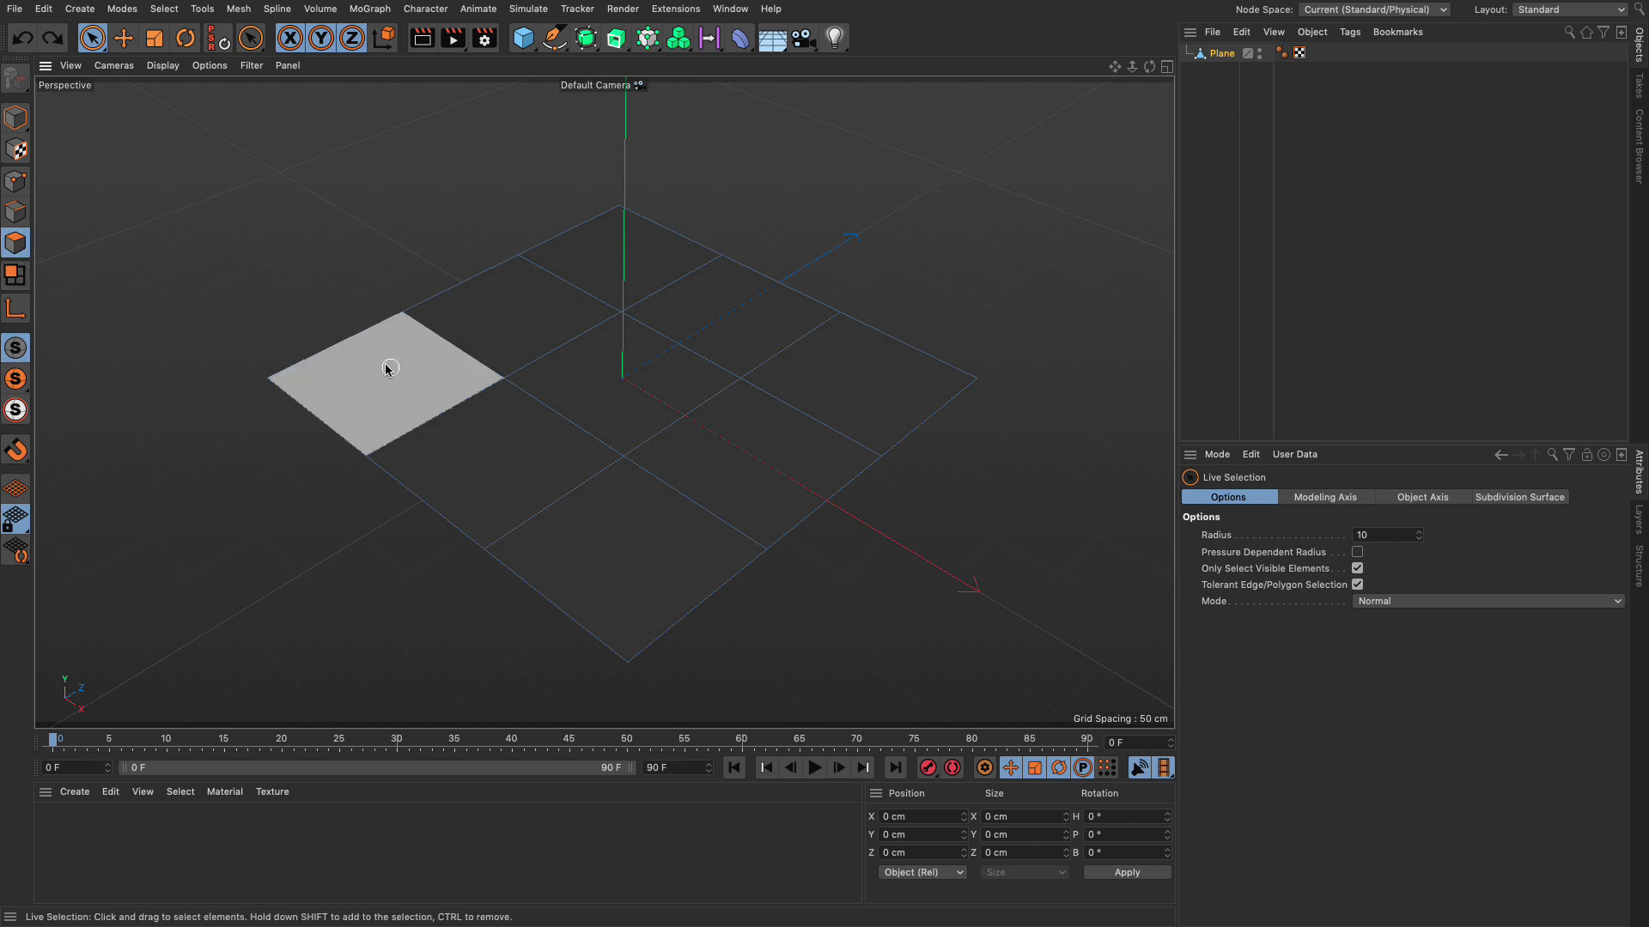
Inset the plane's corner polygon by about 27 cm with Extrude Inner, then clear the polygon selection.
{"action": "left_click", "coordinate": [402, 383]}
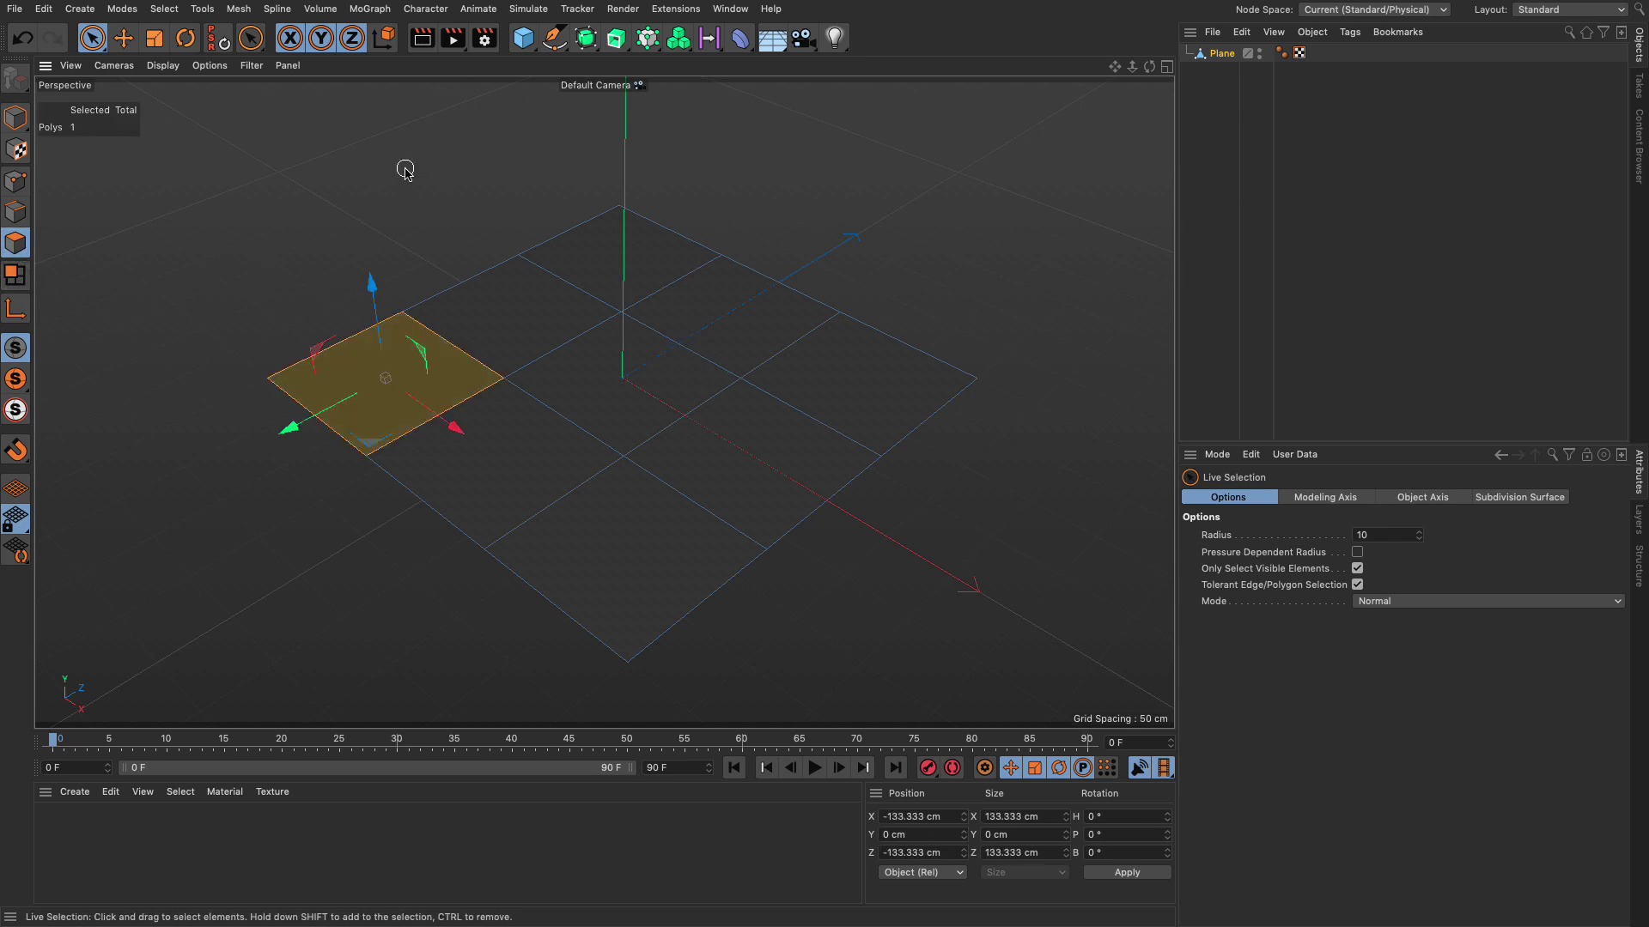
{"action": "key", "text": "i"}
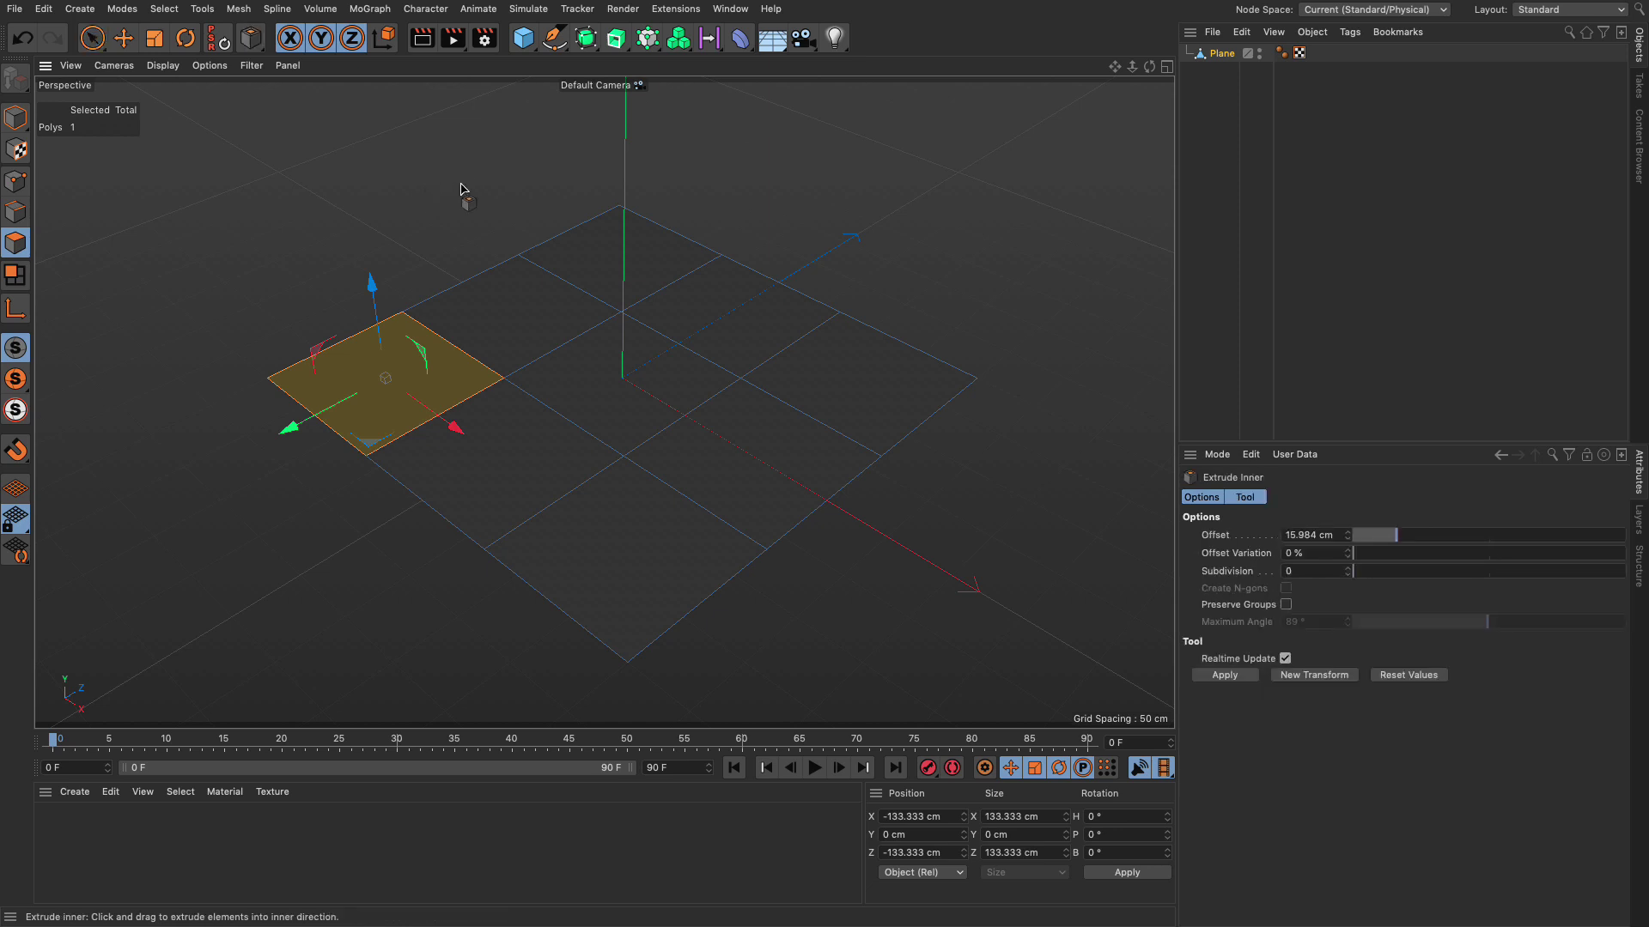
{"action": "mouse_move", "coordinate": [513, 172]}
{"action": "left_mouse_down"}
{"action": "mouse_move", "coordinate": [566, 175]}
{"action": "mouse_move", "coordinate": [506, 169]}
{"action": "left_mouse_up"}
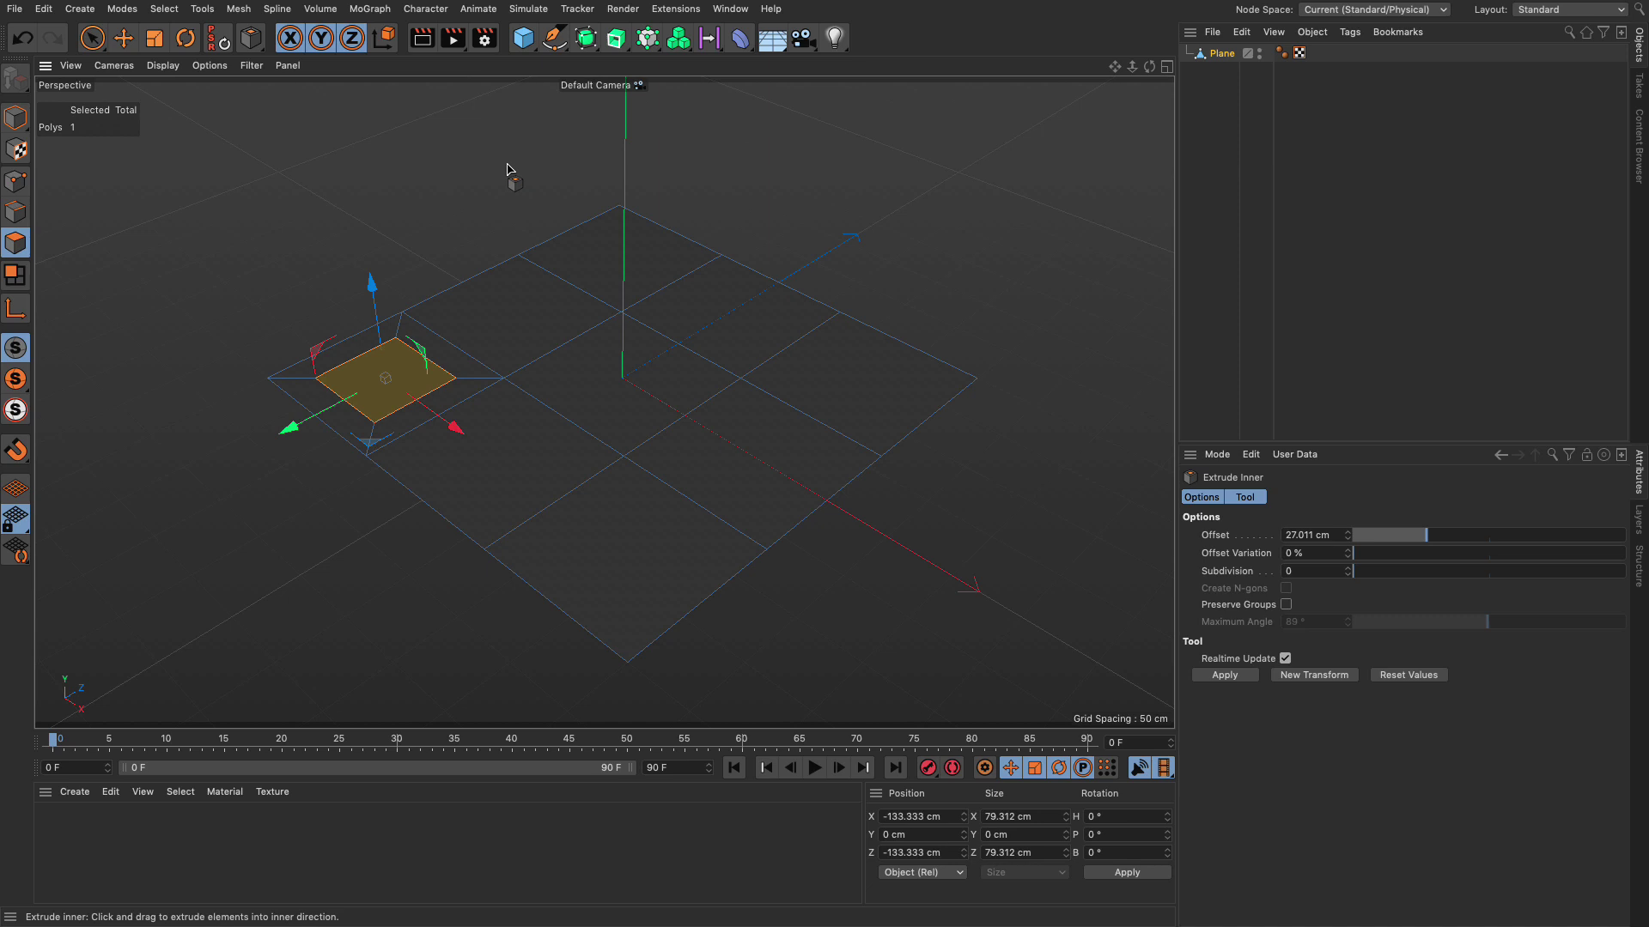
{"action": "key", "text": "space"}
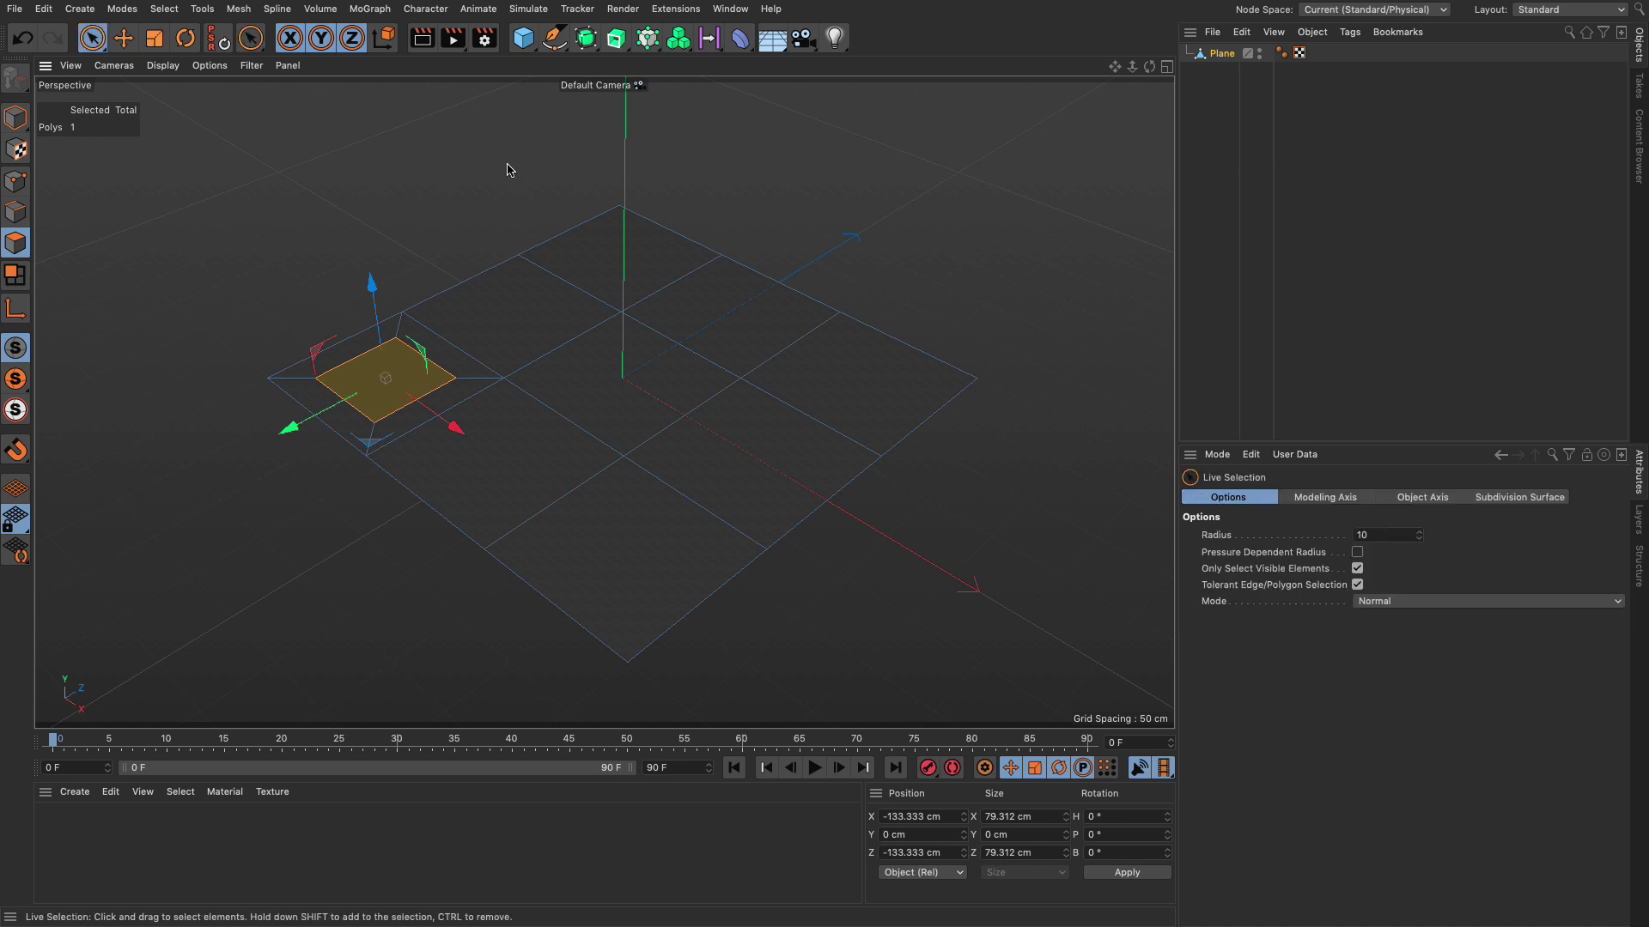
{"action": "left_click", "coordinate": [507, 166]}
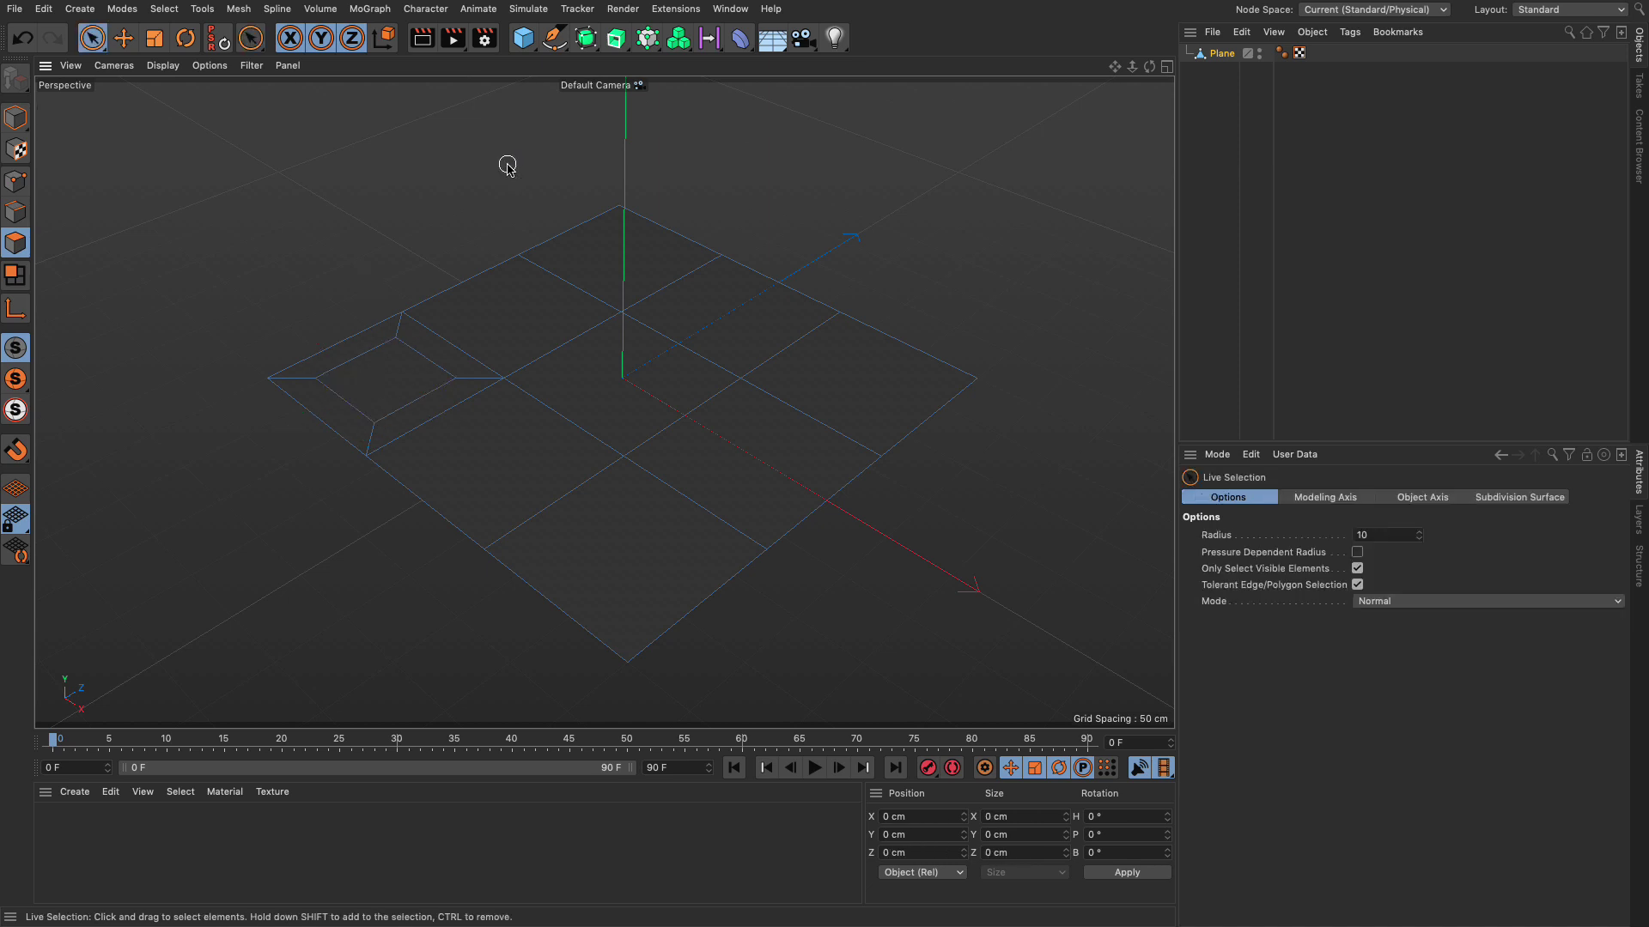
Apply Extrude Inner to the plane with no polygons selected.
{"action": "key", "text": "space"}
{"action": "left_click_drag", "start_coordinate": [526, 166], "coordinate": [551, 166]}
{"action": "left_click_drag", "start_coordinate": [828, 469], "coordinate": [526, 162]}
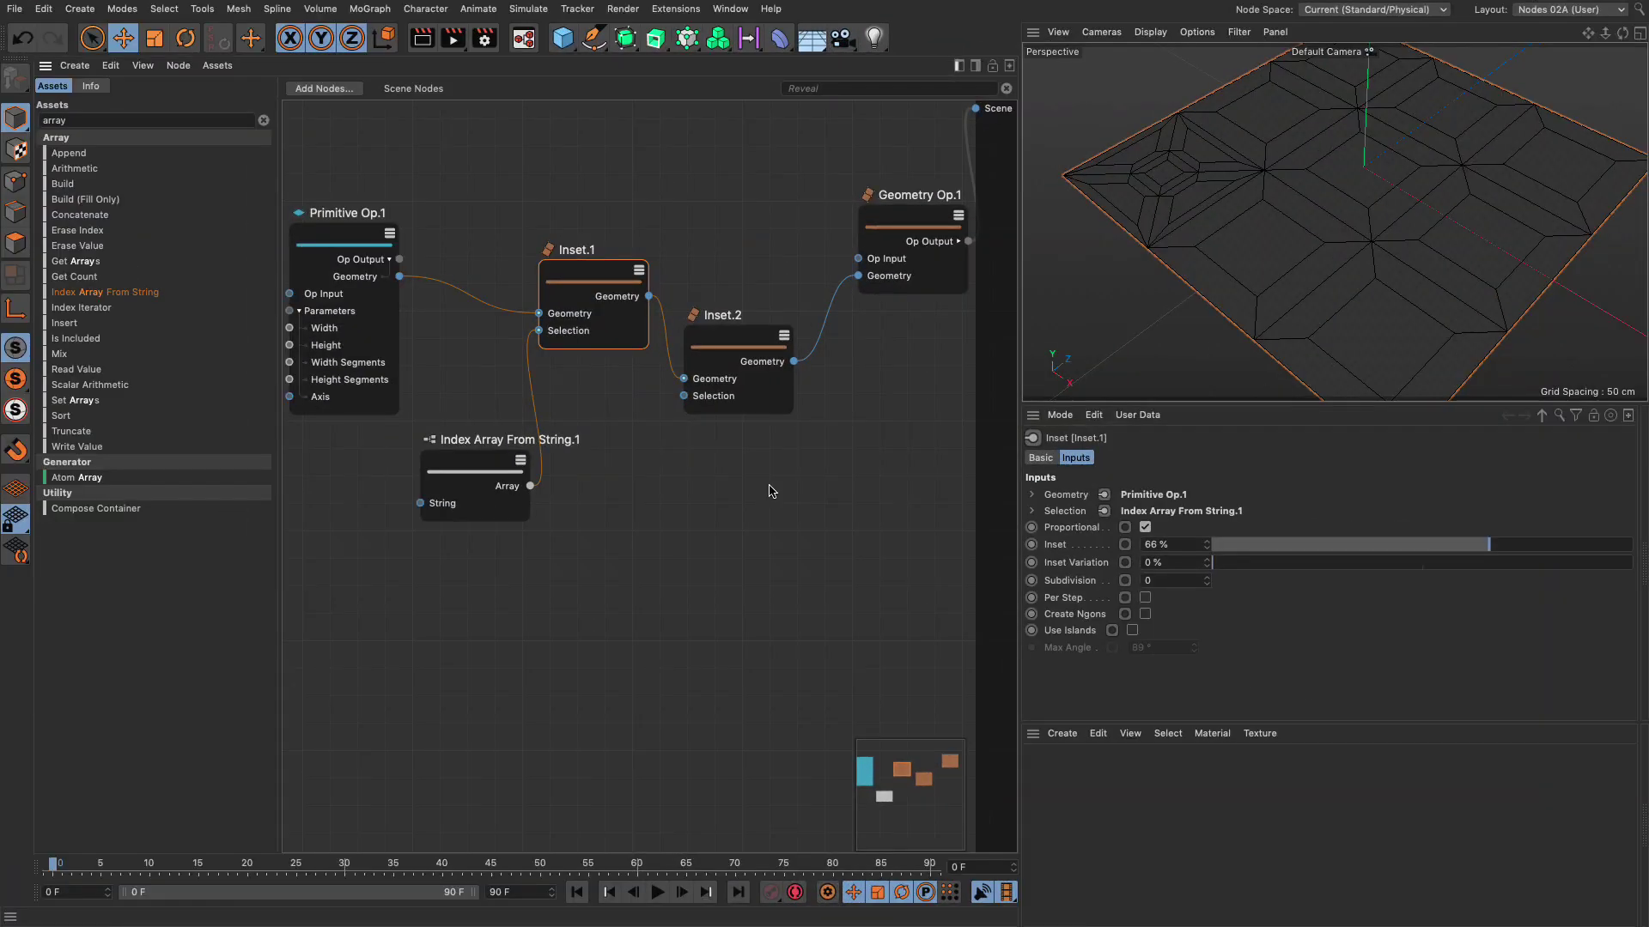
Wire the Index Array From String output into Inset.2's Selection as well and set Inset.2's Inset to 49 %.
{"action": "left_click", "coordinate": [491, 469]}
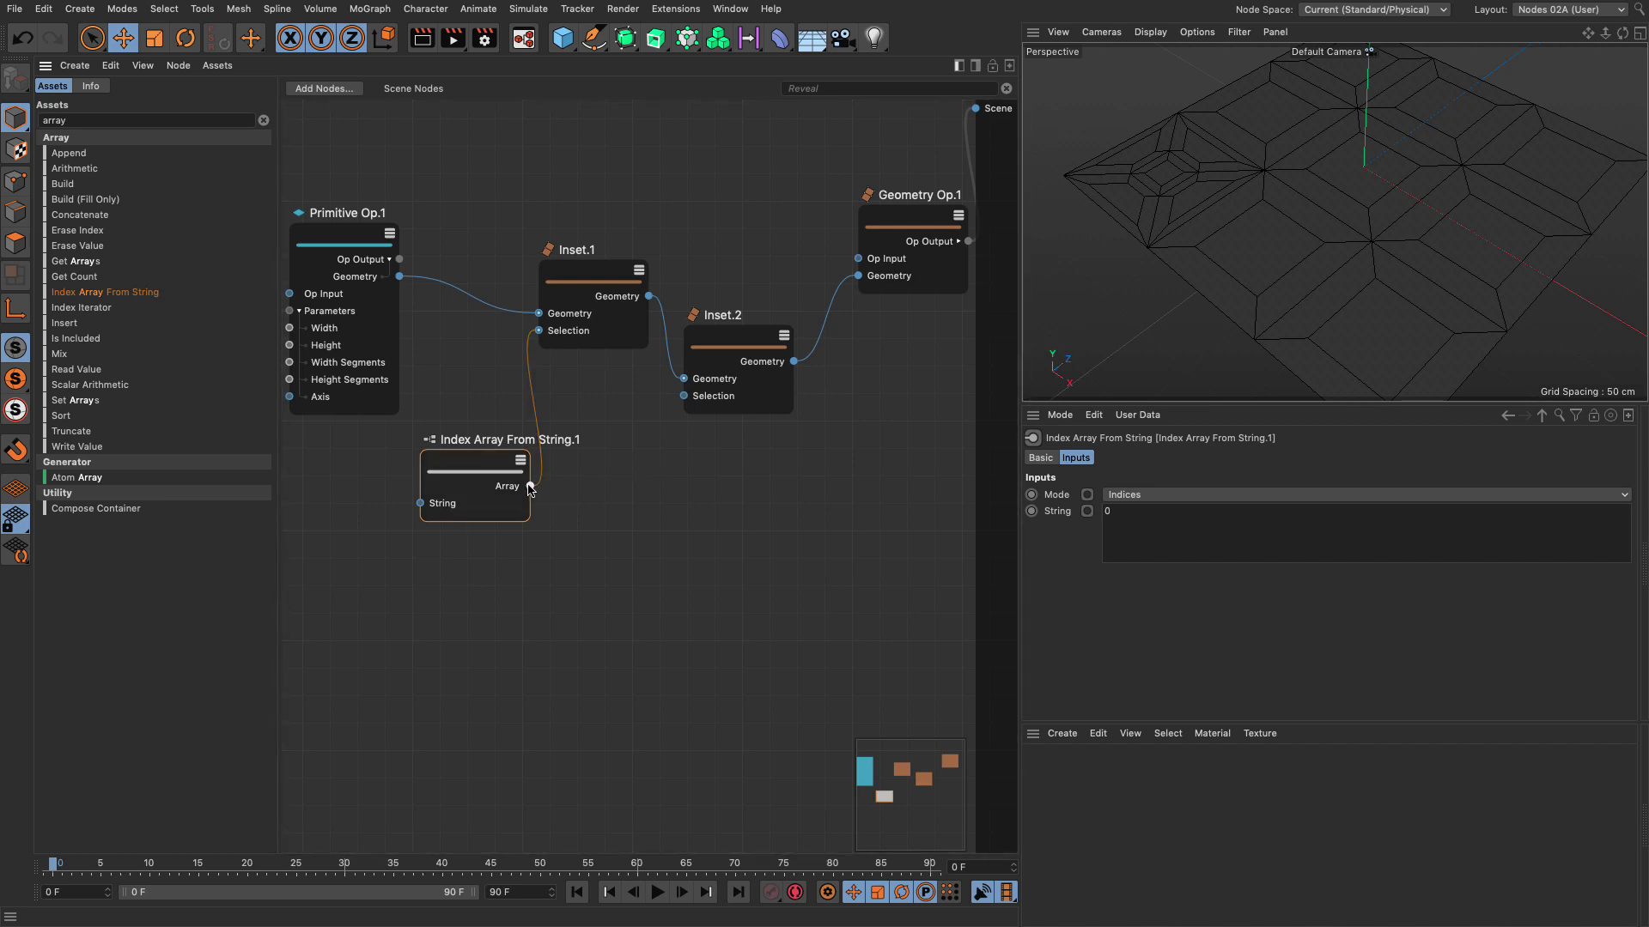
{"action": "left_click_drag", "start_coordinate": [530, 488], "coordinate": [686, 403]}
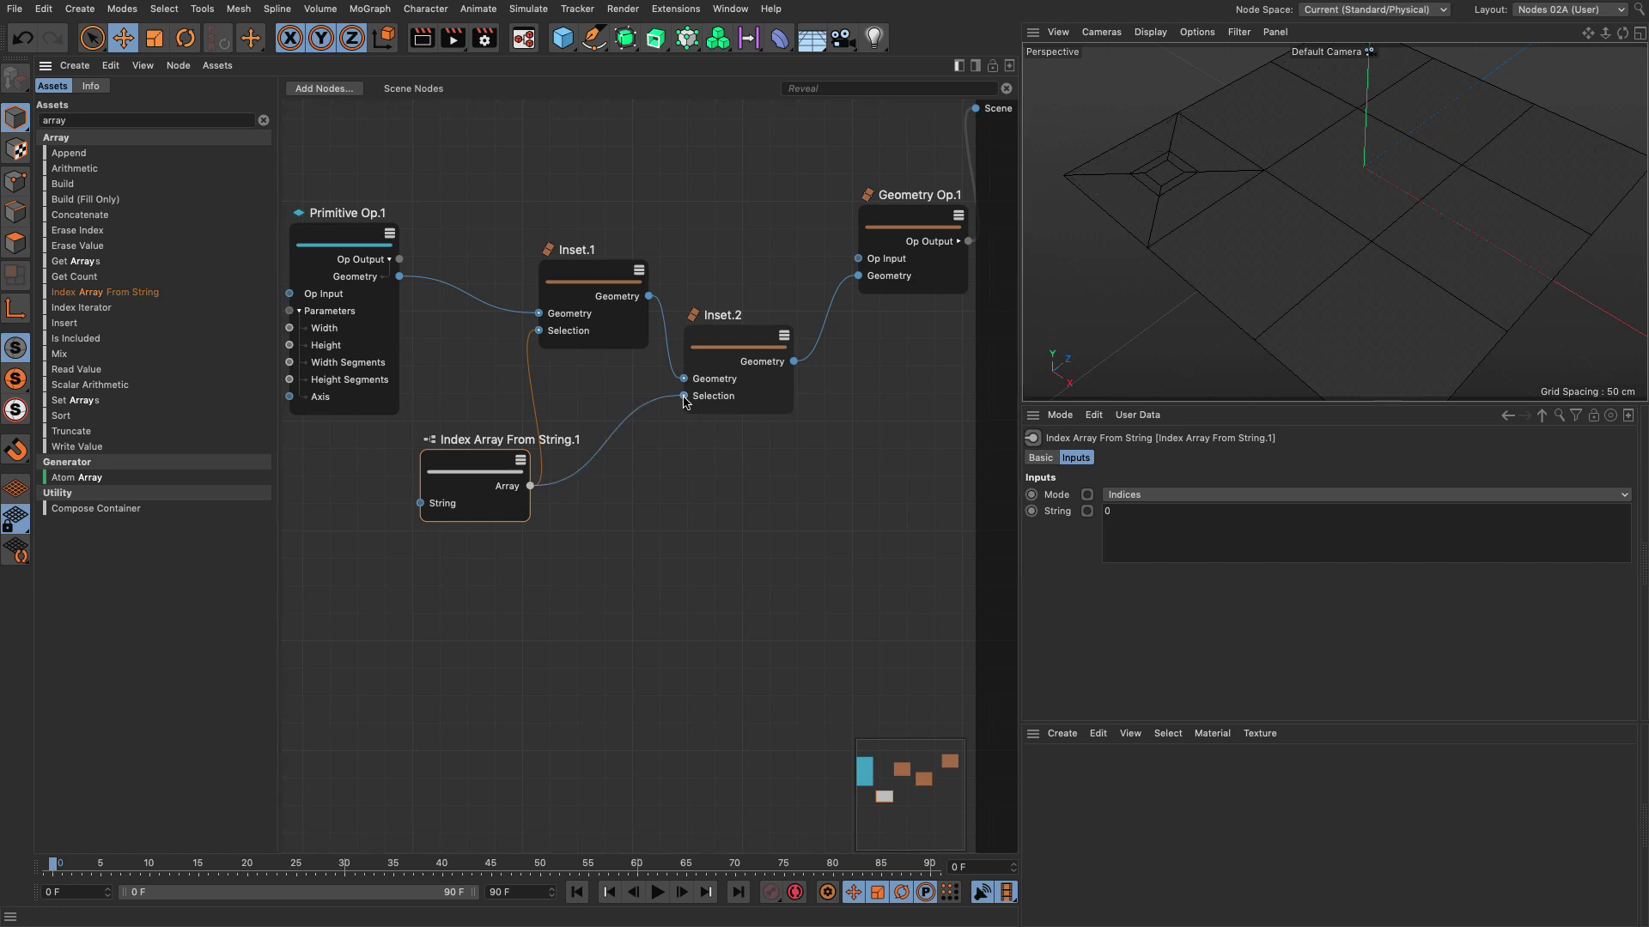
{"action": "left_click", "coordinate": [734, 348]}
{"action": "left_click_drag", "start_coordinate": [1346, 551], "coordinate": [1421, 547]}
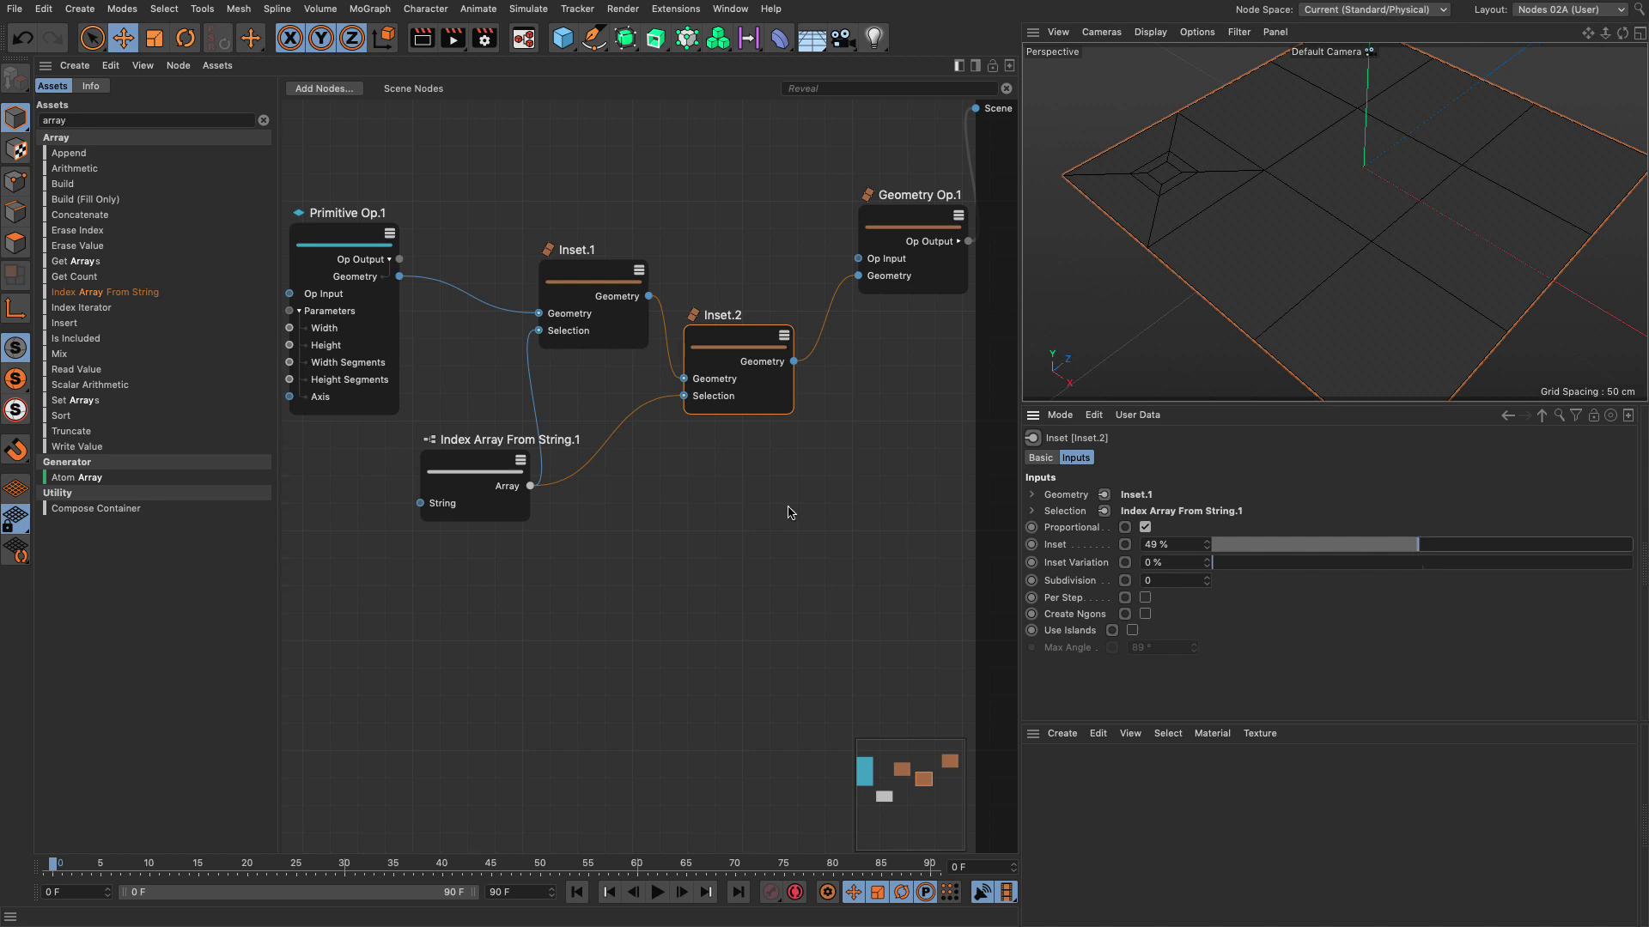
{"action": "left_click", "coordinate": [482, 467]}
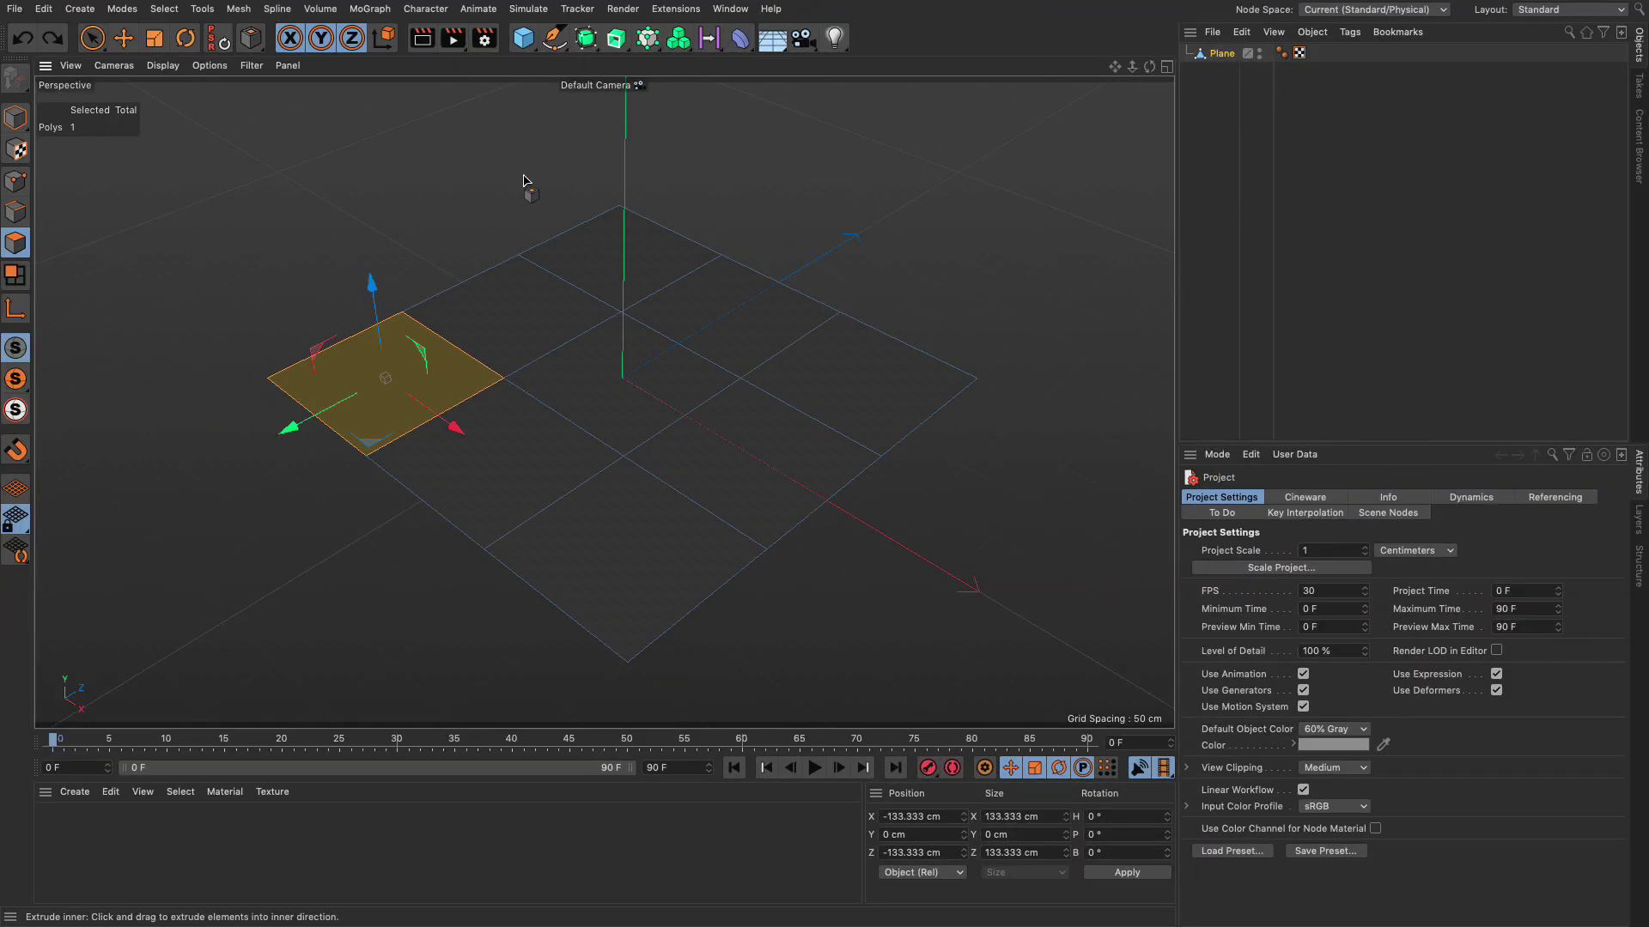
Inset the selected corner polygon twice with Extrude Inner, shrinking it to about 77 cm and then about 35 cm wide.
{"action": "mouse_move", "coordinate": [565, 163]}
{"action": "left_mouse_down"}
{"action": "mouse_move", "coordinate": [670, 166]}
{"action": "mouse_move", "coordinate": [555, 150]}
{"action": "left_mouse_up"}
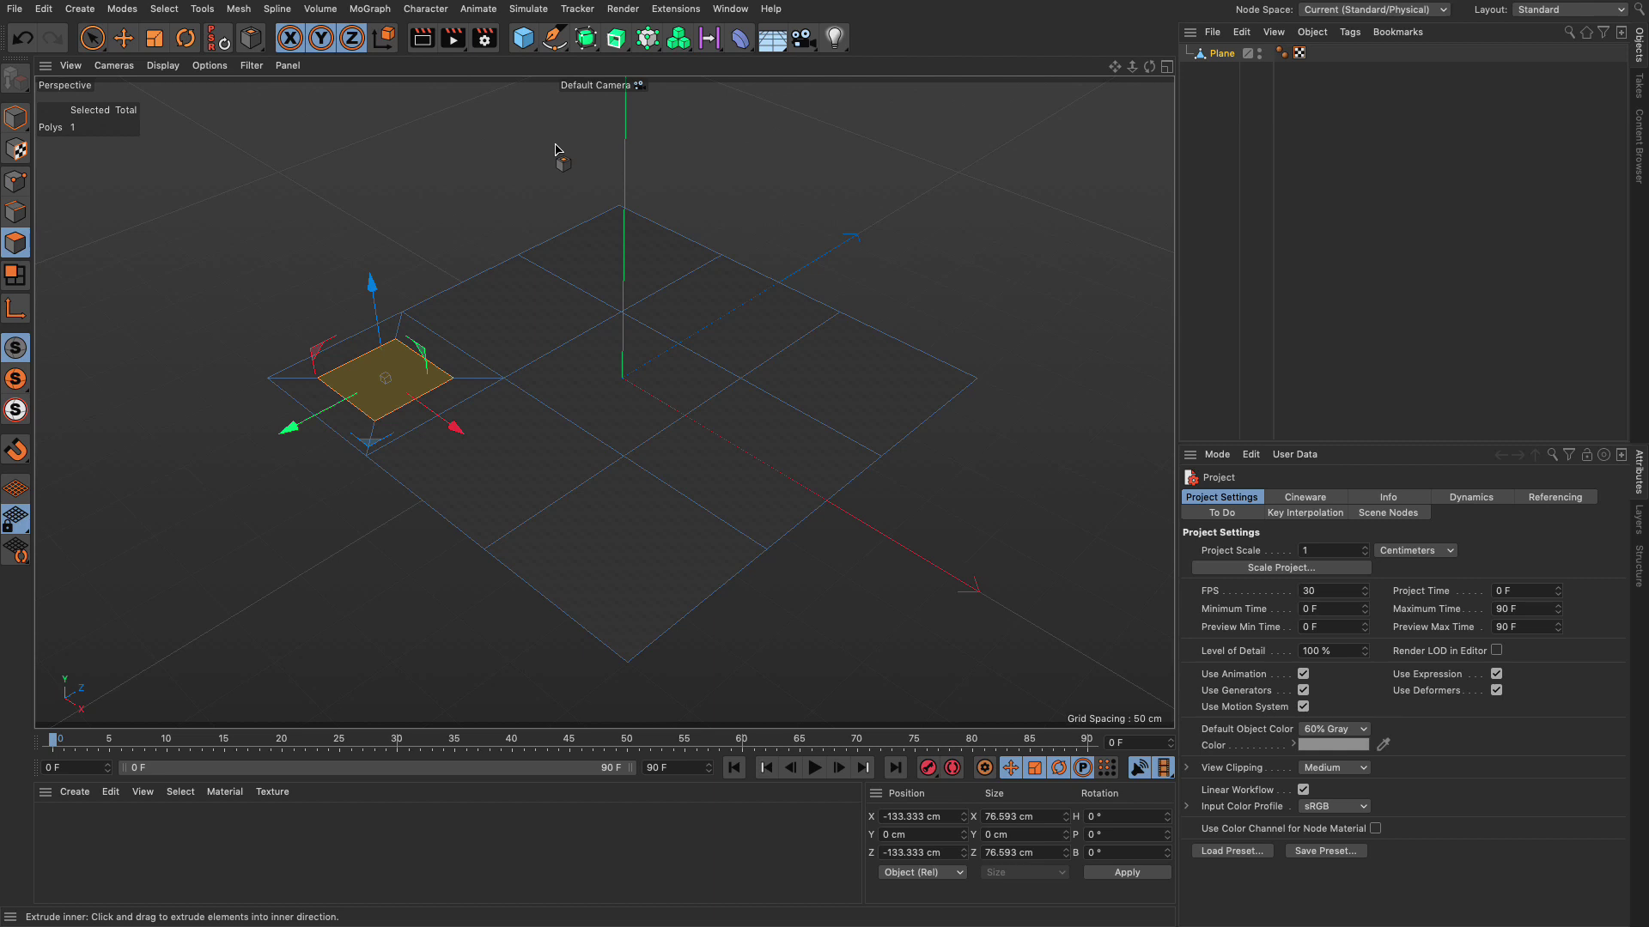
{"action": "left_click_drag", "start_coordinate": [581, 141], "coordinate": [581, 141]}
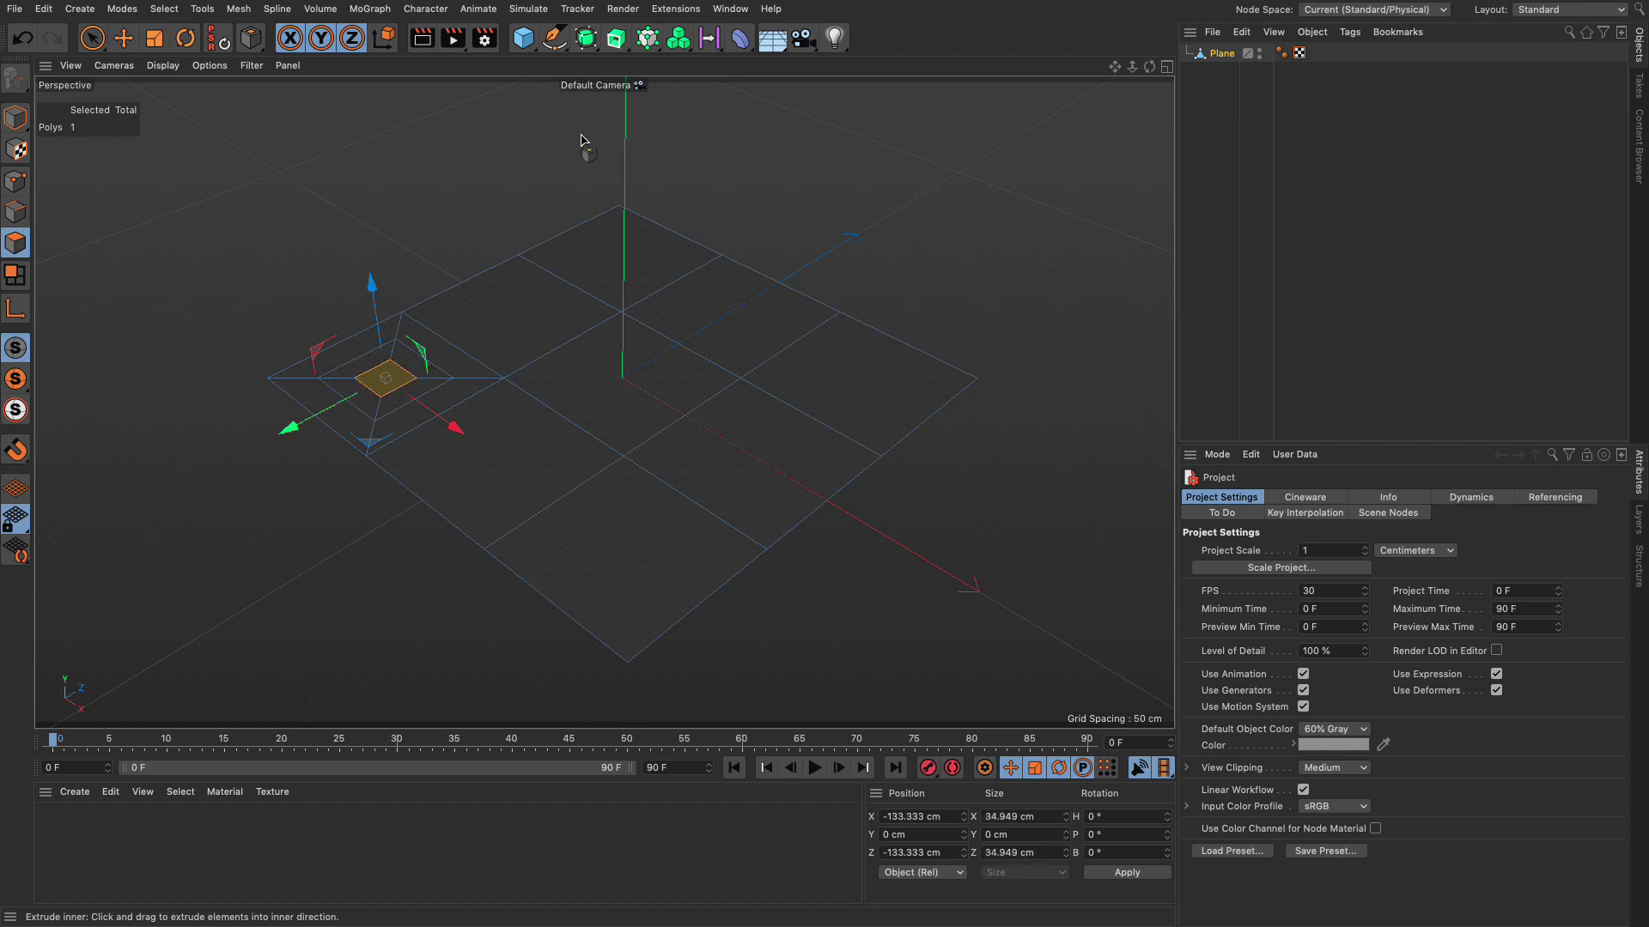
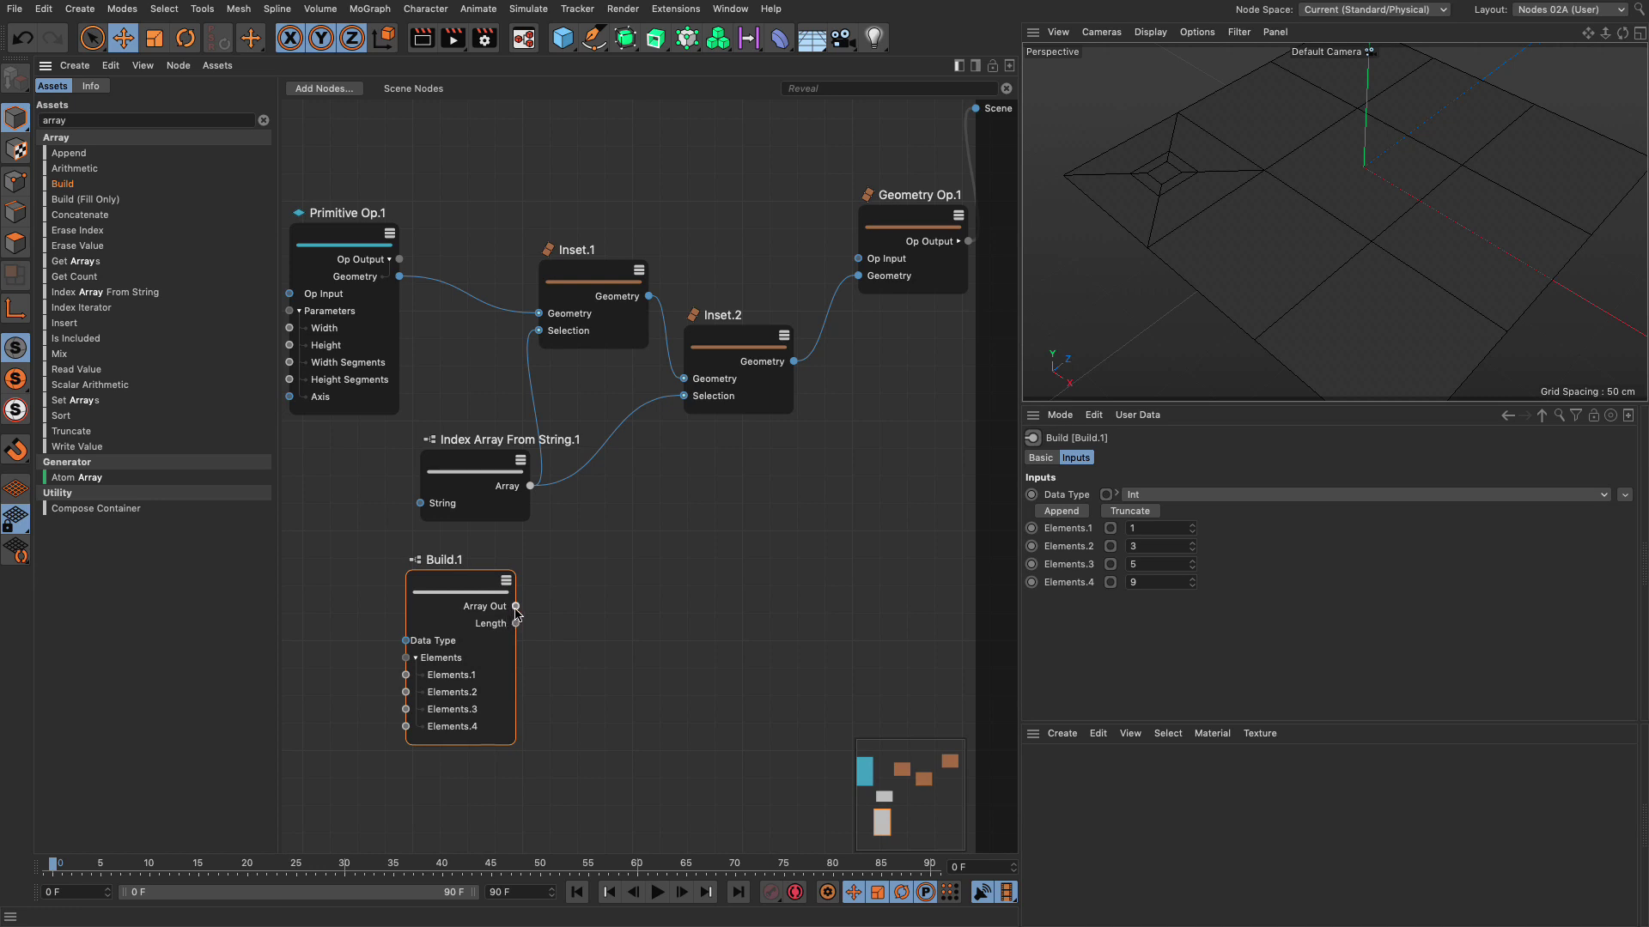
Wire the Build node's Array Out to Inset.1's Selection and connect Inset.1 directly to Geometry Op.1, moving the bypassed nodes aside.
{"action": "left_click_drag", "start_coordinate": [516, 606], "coordinate": [538, 332]}
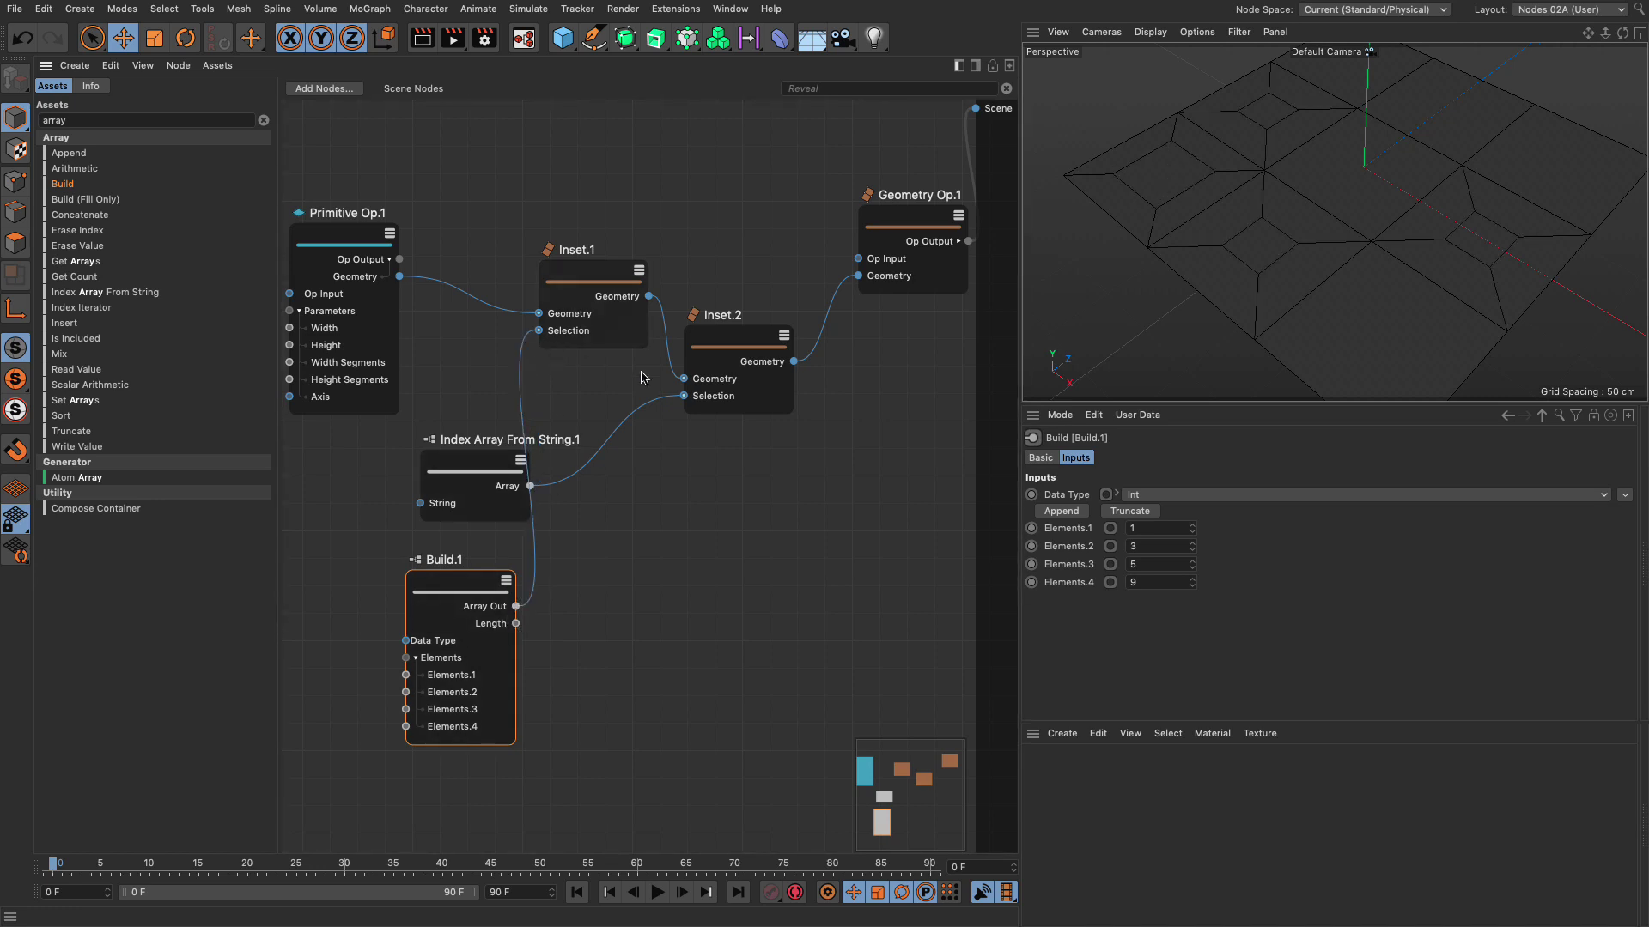
{"action": "left_click_drag", "start_coordinate": [649, 297], "coordinate": [859, 276]}
{"action": "left_click_drag", "start_coordinate": [736, 344], "coordinate": [798, 433]}
{"action": "left_click", "coordinate": [472, 469]}
{"action": "left_click_drag", "start_coordinate": [471, 469], "coordinate": [675, 506]}
{"action": "left_click_drag", "start_coordinate": [783, 442], "coordinate": [855, 477]}
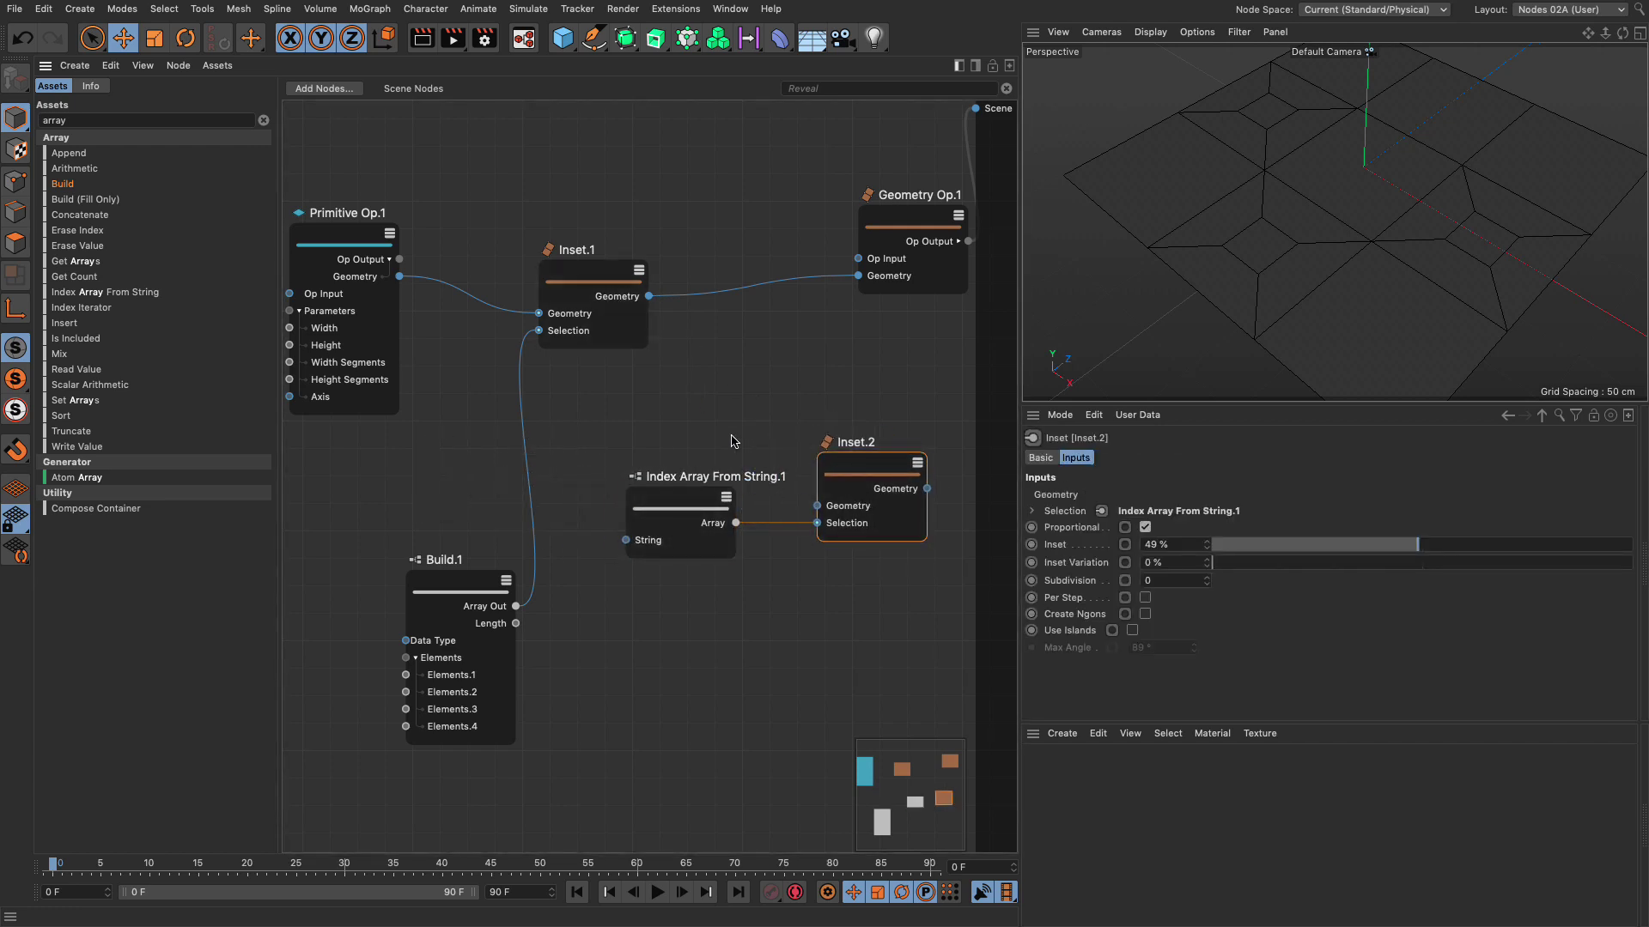
Set the Build node's fourth element to 7 and reposition the node below Primitive Op.1.
{"action": "left_click_drag", "start_coordinate": [478, 592], "coordinate": [465, 584]}
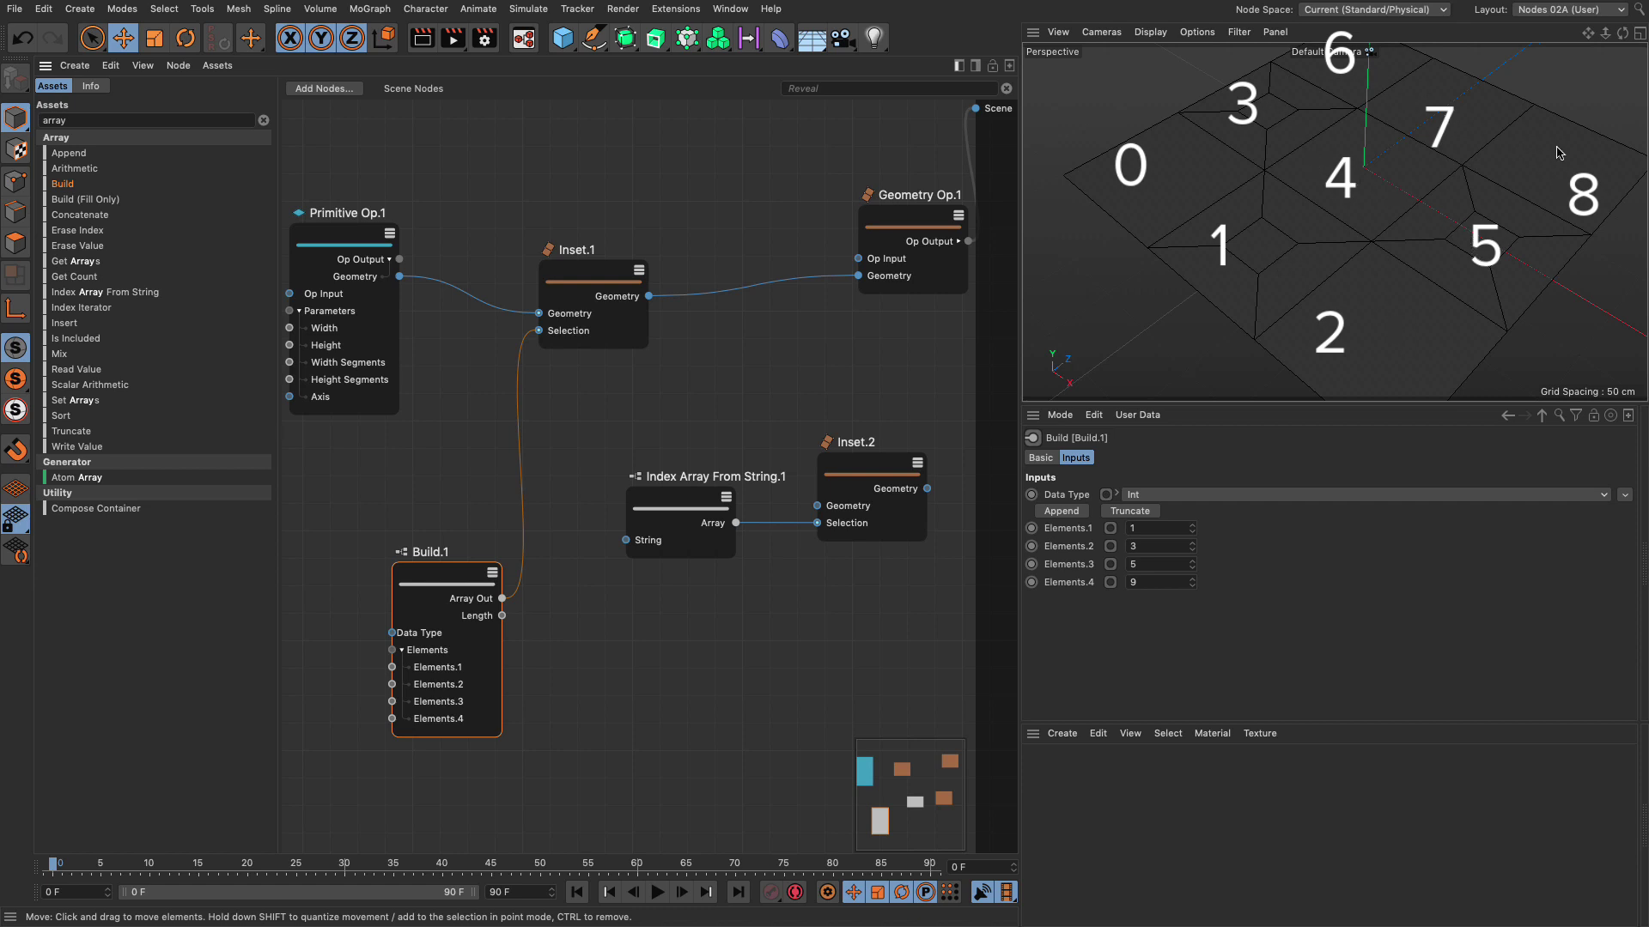
{"action": "left_click", "coordinate": [1158, 583]}
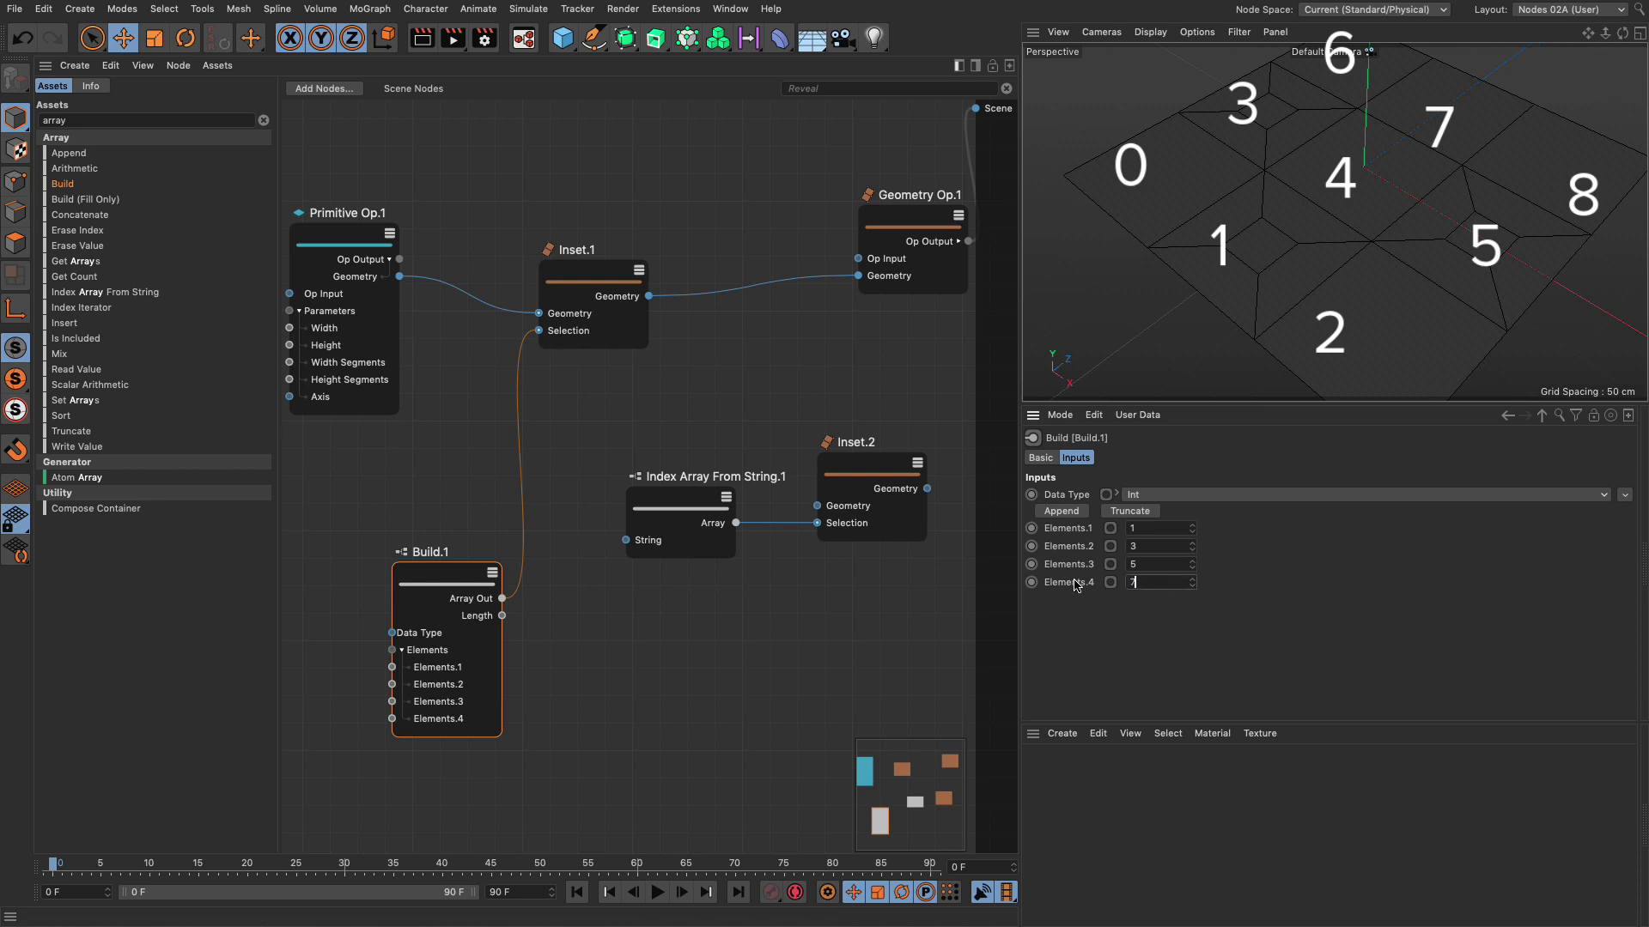
{"action": "type", "text": "7"}
{"action": "key", "text": "Return"}
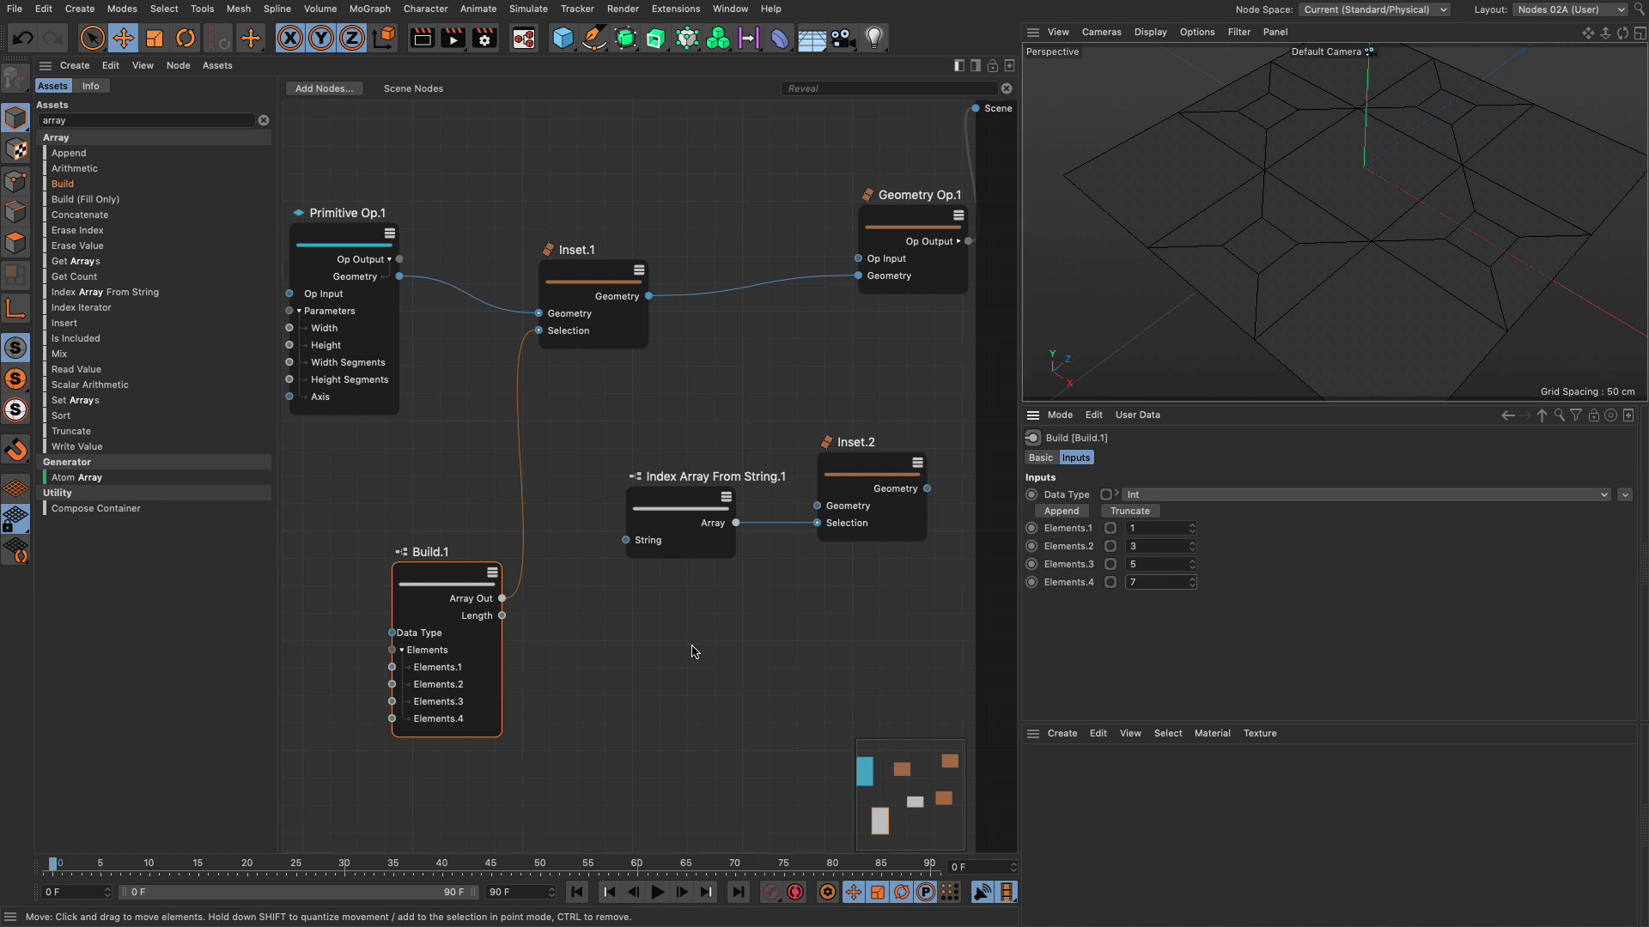
{"action": "left_click_drag", "start_coordinate": [461, 592], "coordinate": [457, 529]}
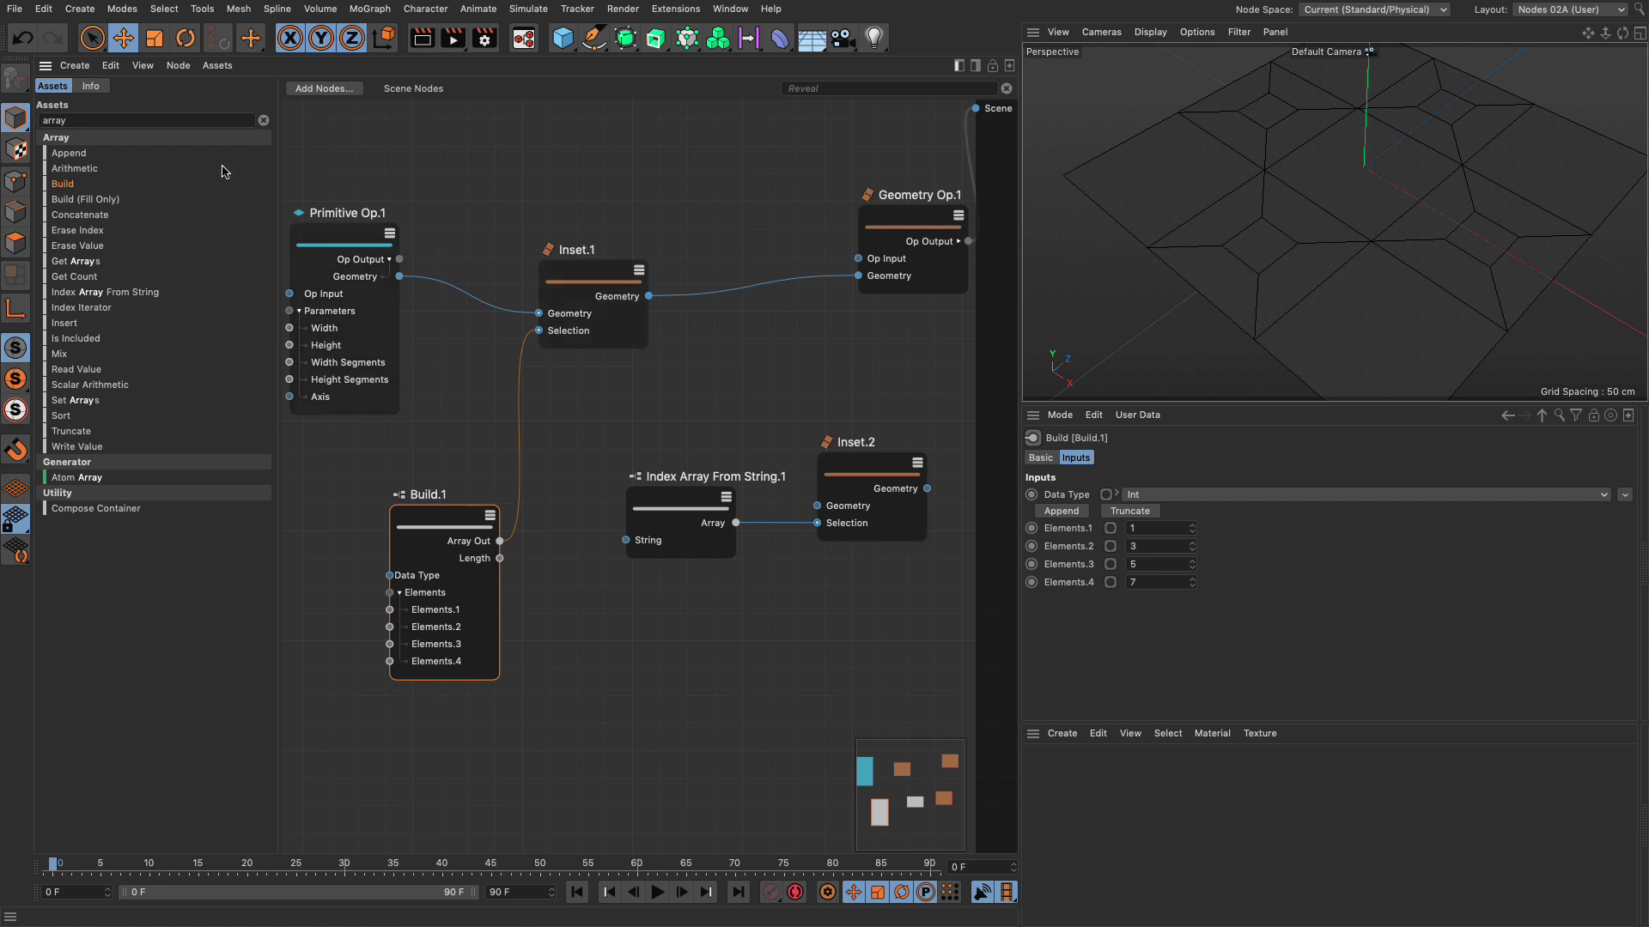
Add an Active Selection node and wire it between Primitive Op.1's Geometry output and Inset.1's Geometry input.
{"action": "double_click", "coordinate": [120, 121]}
{"action": "type", "text": "active"}
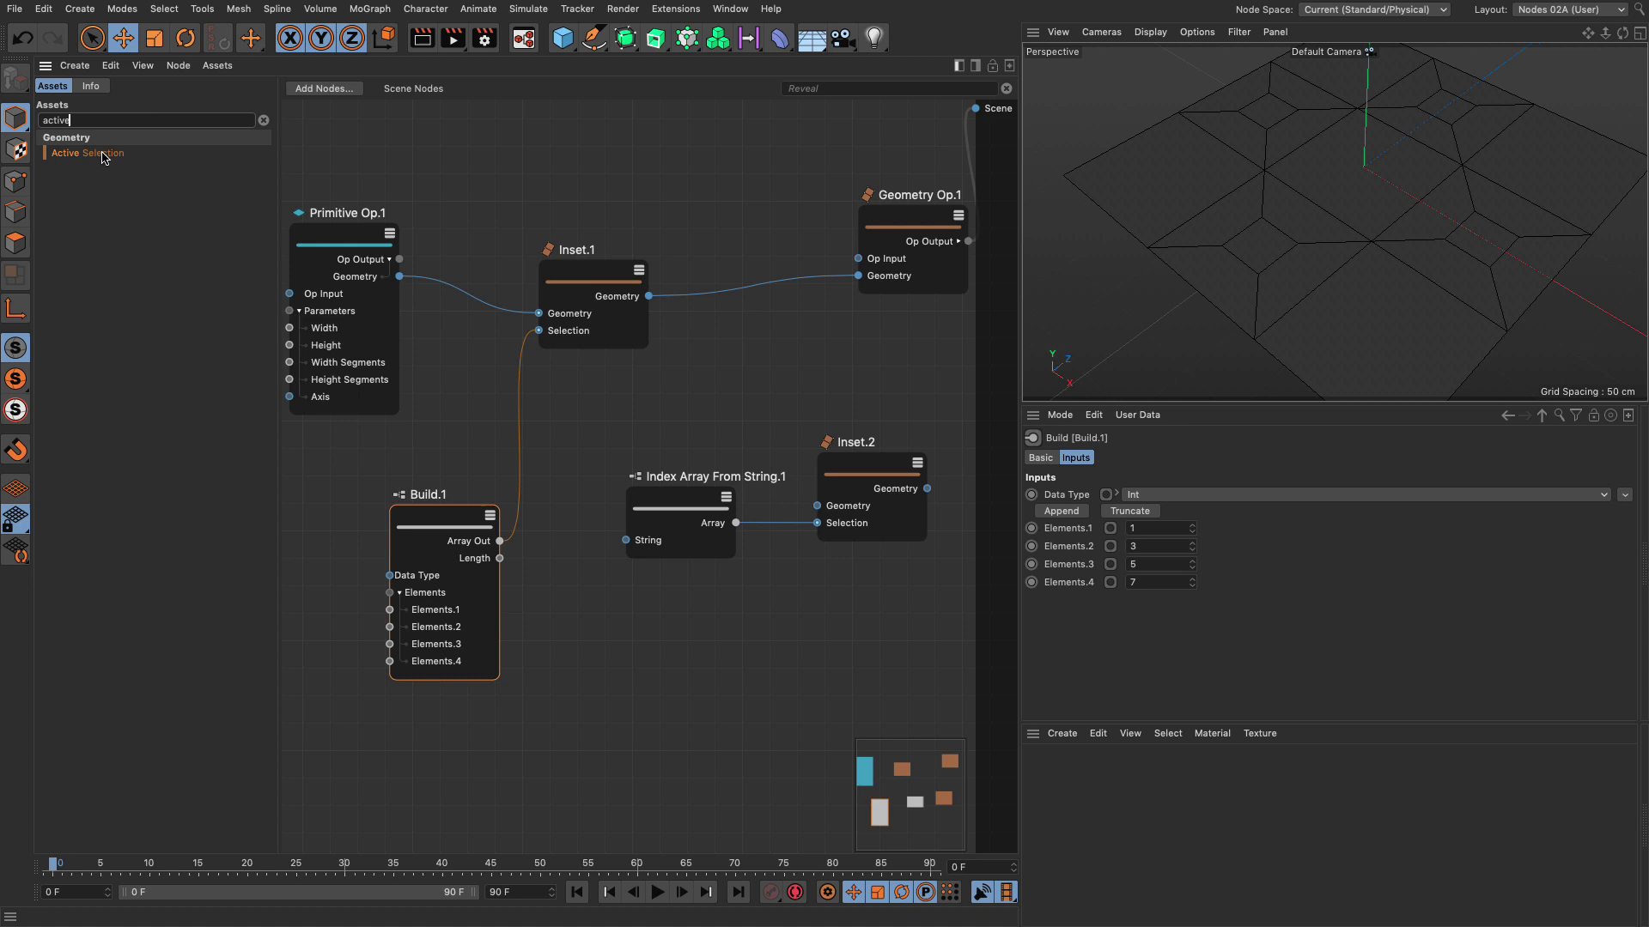
{"action": "left_click_drag", "start_coordinate": [102, 157], "coordinate": [505, 304]}
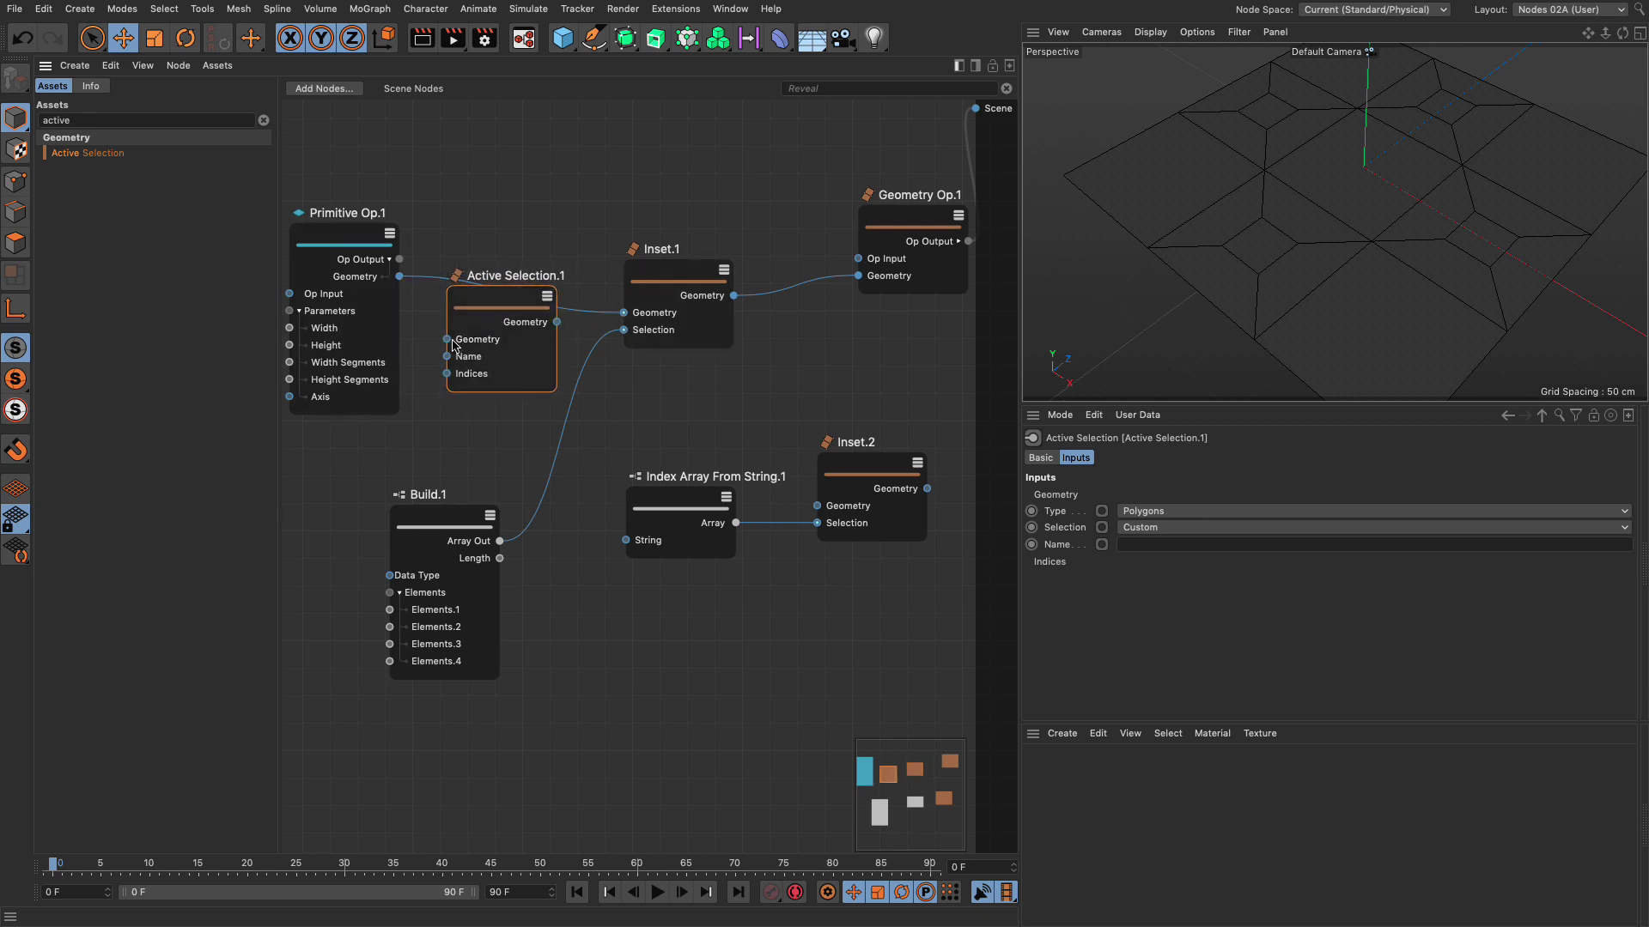
{"action": "left_click_drag", "start_coordinate": [447, 339], "coordinate": [399, 277]}
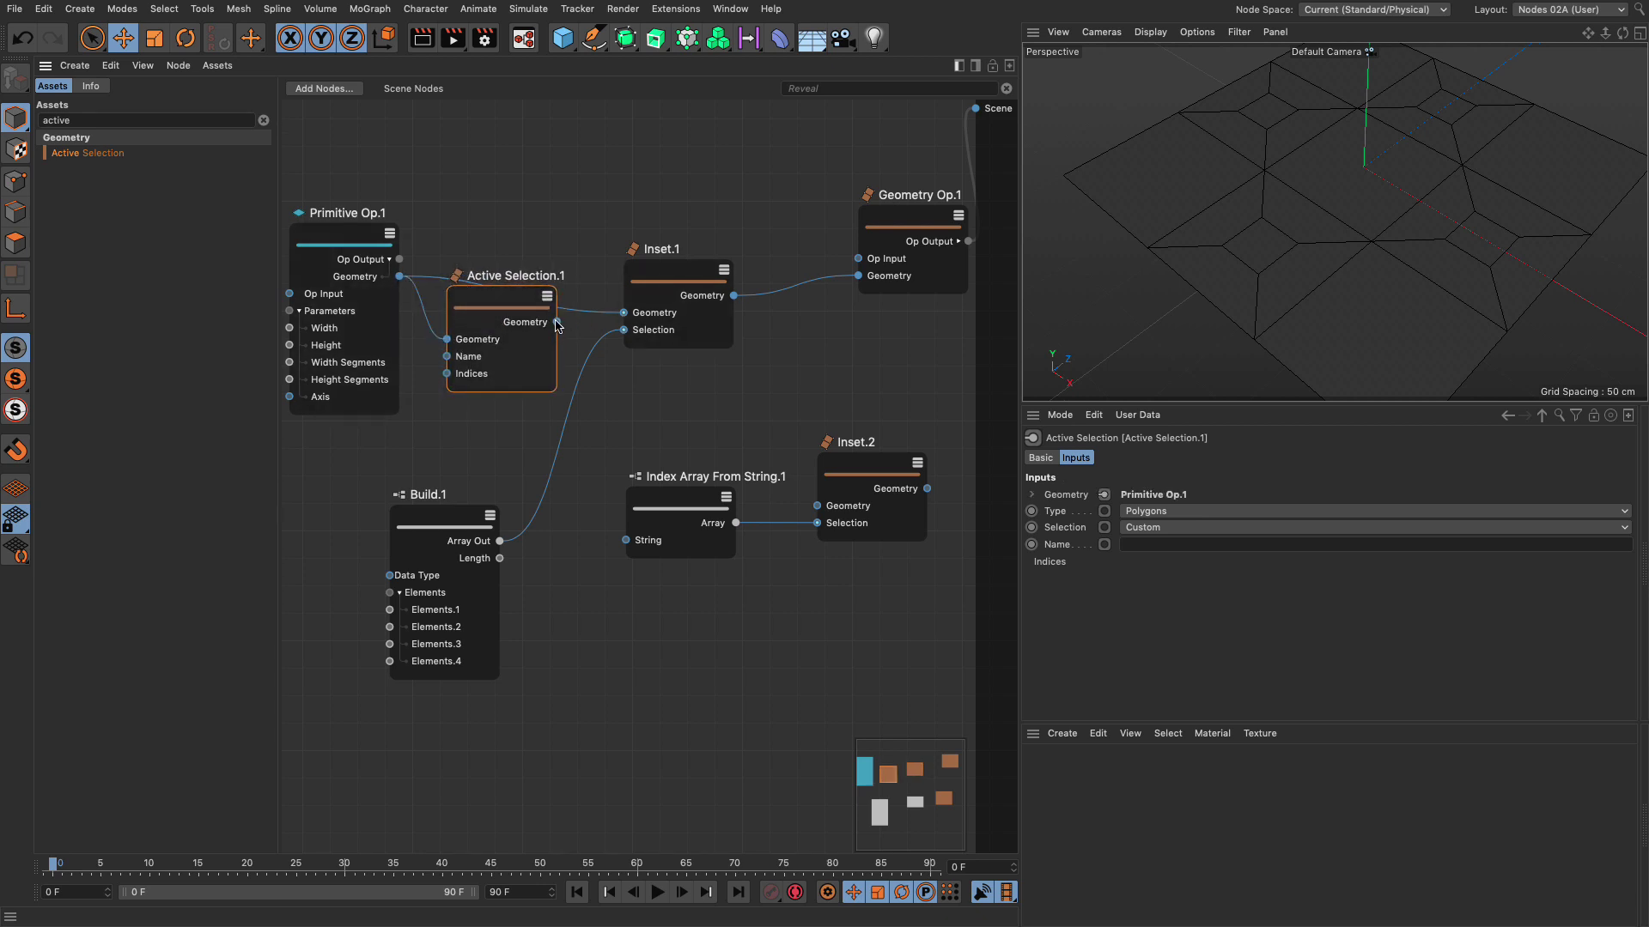
{"action": "left_click_drag", "start_coordinate": [557, 322], "coordinate": [625, 315]}
Reroute the Build array from Inset.1's Selection to the Active Selection node's Indices, and tidy the node positions.
{"action": "left_click_drag", "start_coordinate": [426, 521], "coordinate": [440, 506]}
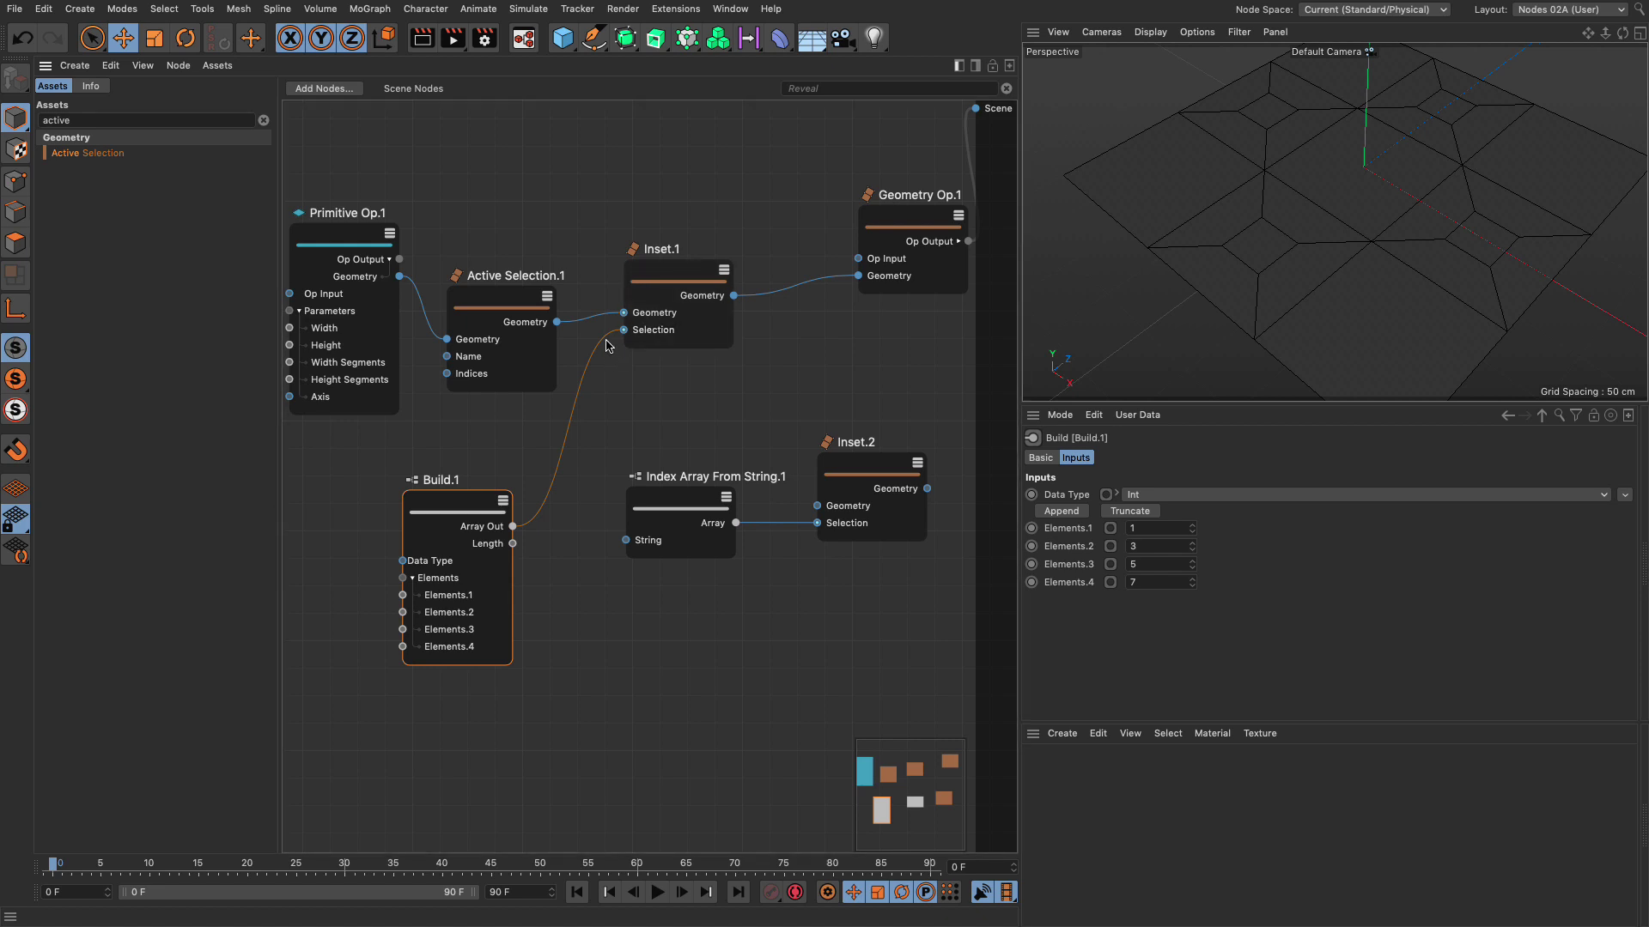
{"action": "left_click_drag", "start_coordinate": [606, 341], "coordinate": [444, 382]}
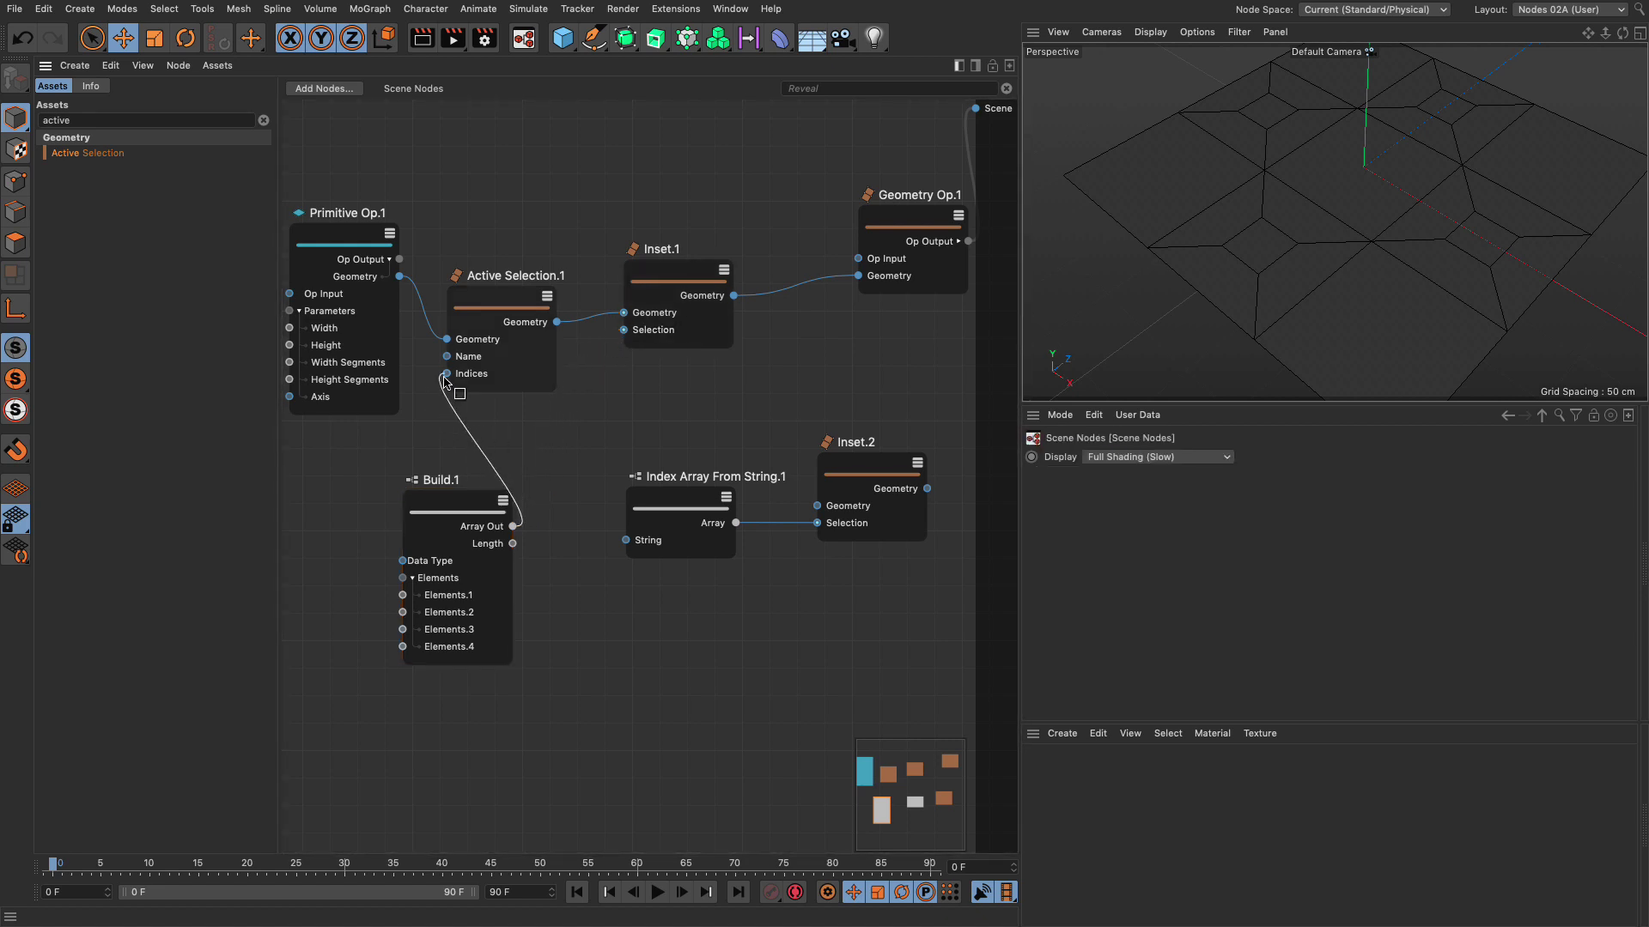
{"action": "left_click_drag", "start_coordinate": [443, 377], "coordinate": [447, 375]}
{"action": "left_click_drag", "start_coordinate": [661, 282], "coordinate": [638, 295]}
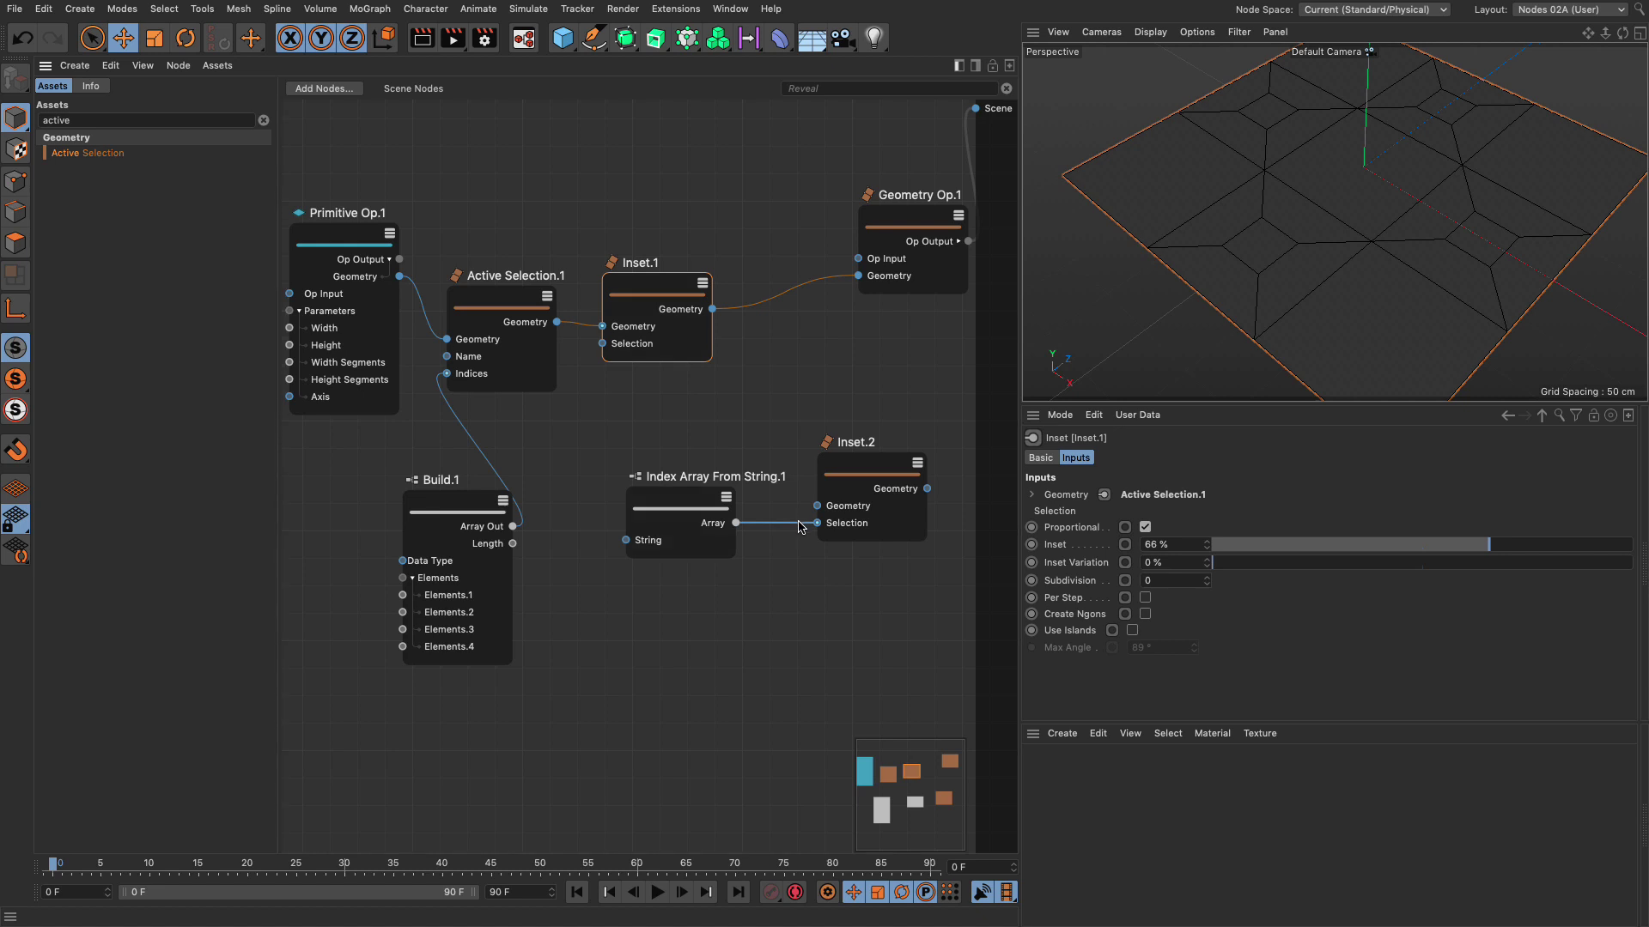
Disconnect the string array from Inset.2's Selection and wire Inset.2's Geometry between Inset.1 and Geometry Op.1.
{"action": "left_click_drag", "start_coordinate": [805, 524], "coordinate": [798, 410]}
{"action": "left_click_drag", "start_coordinate": [713, 309], "coordinate": [769, 417]}
{"action": "left_click_drag", "start_coordinate": [878, 400], "coordinate": [857, 276]}
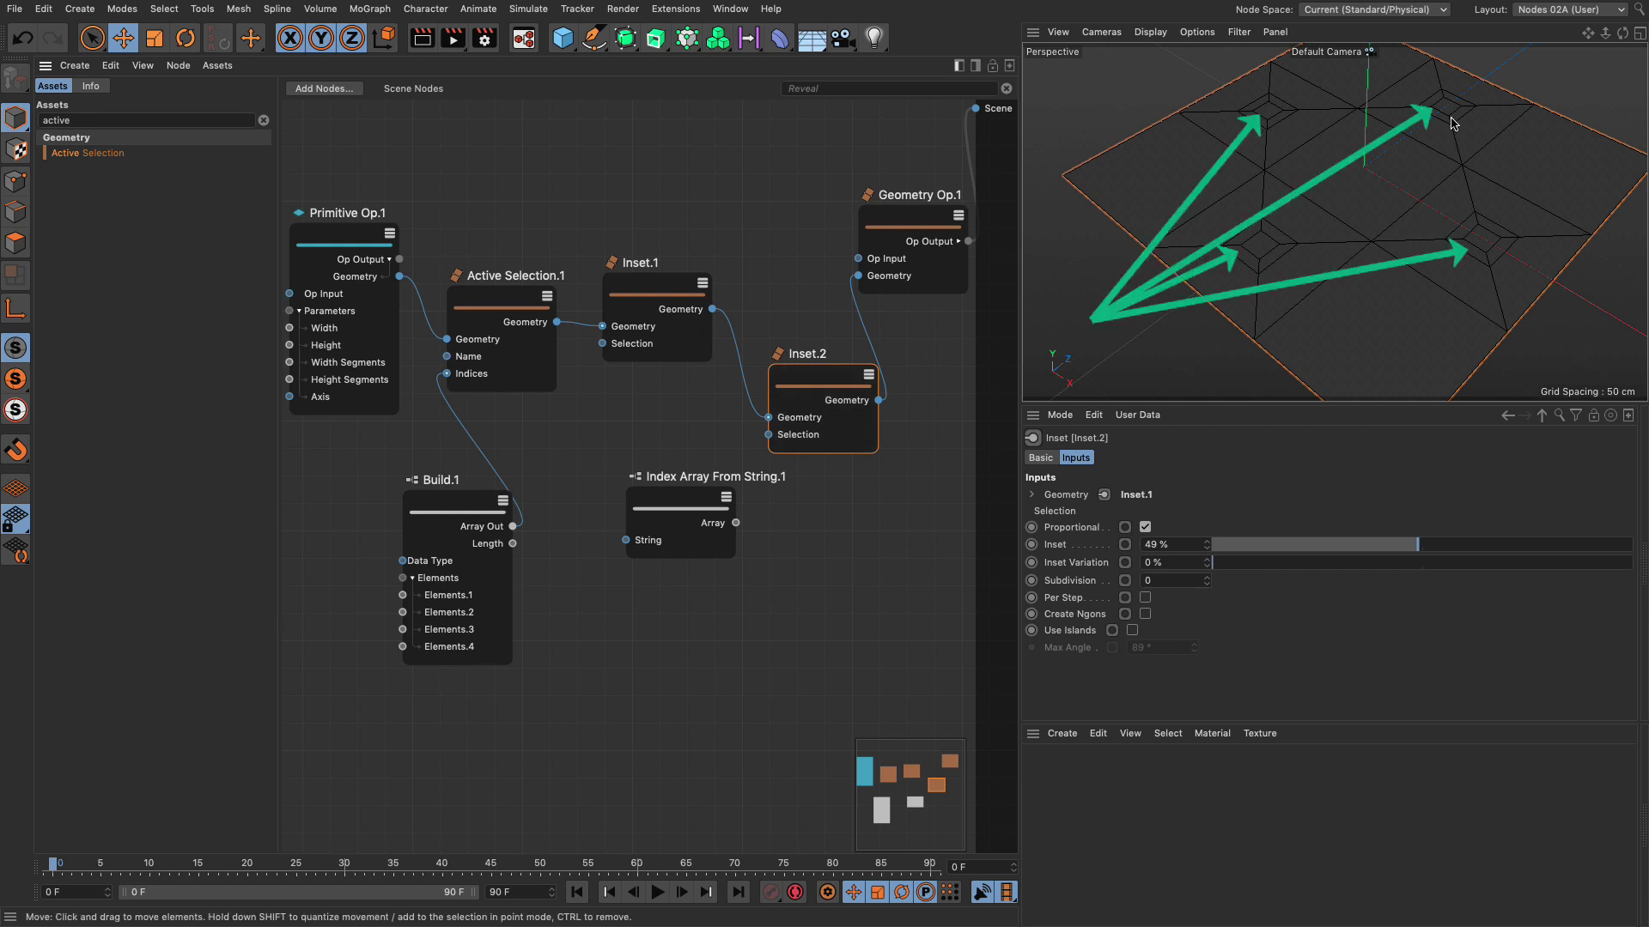
{"action": "left_click_drag", "start_coordinate": [825, 386], "coordinate": [837, 391]}
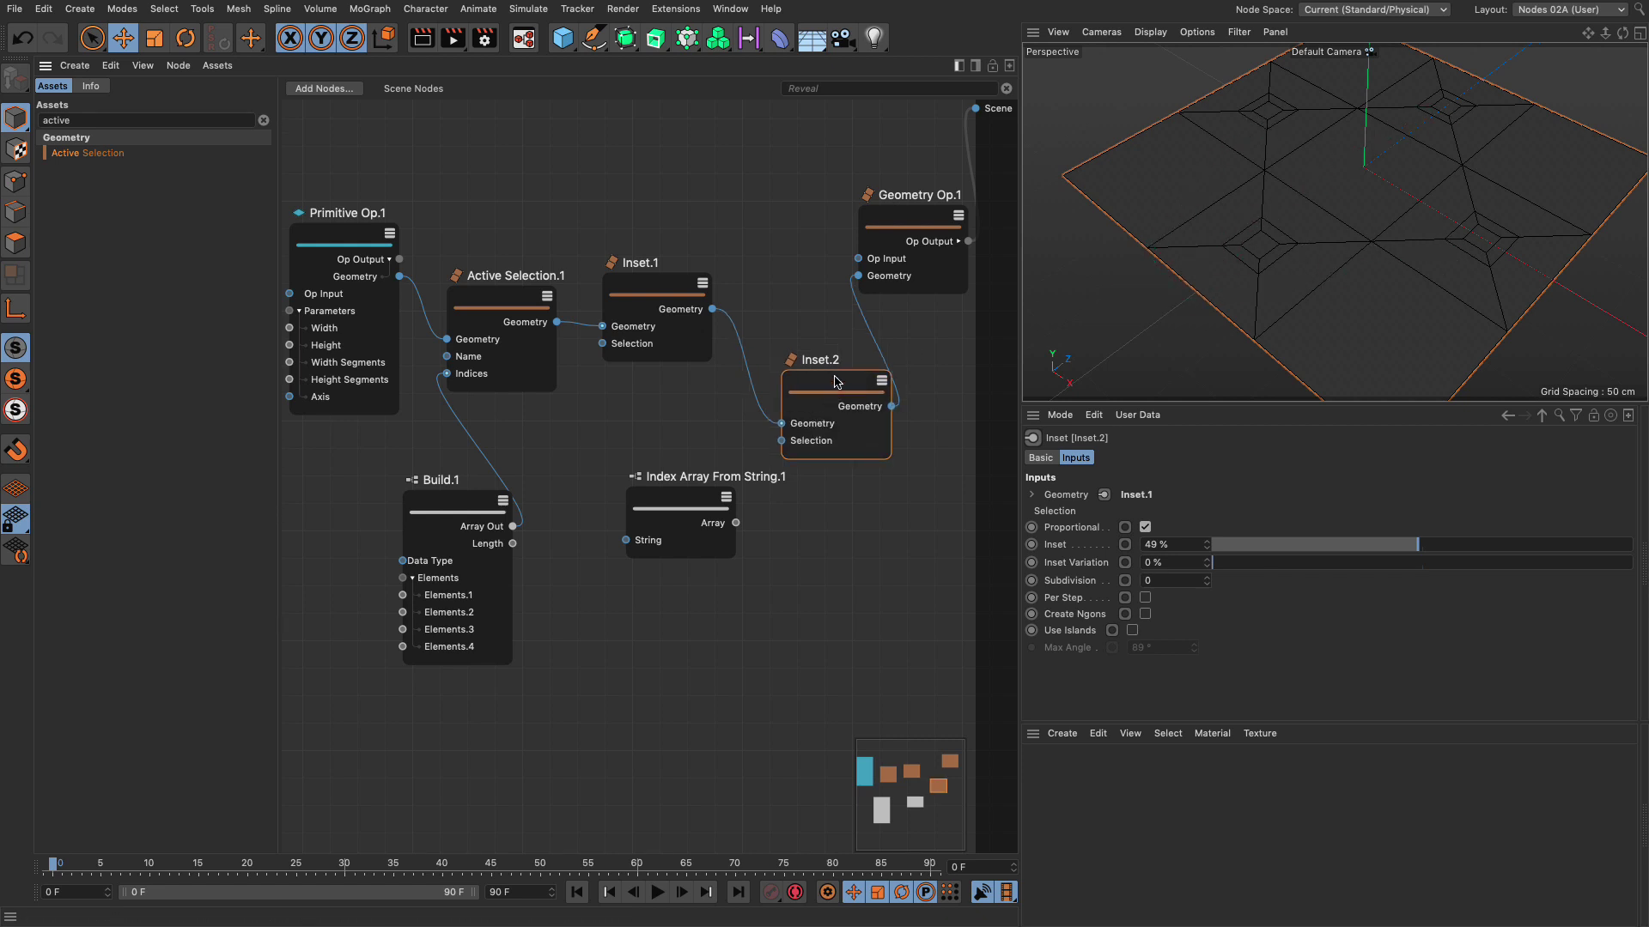
Add an Extrude node and feed its Geometry into Geometry Op.1 in place of Inset.2, taking its input from Inset.1.
{"action": "left_click", "coordinate": [188, 121]}
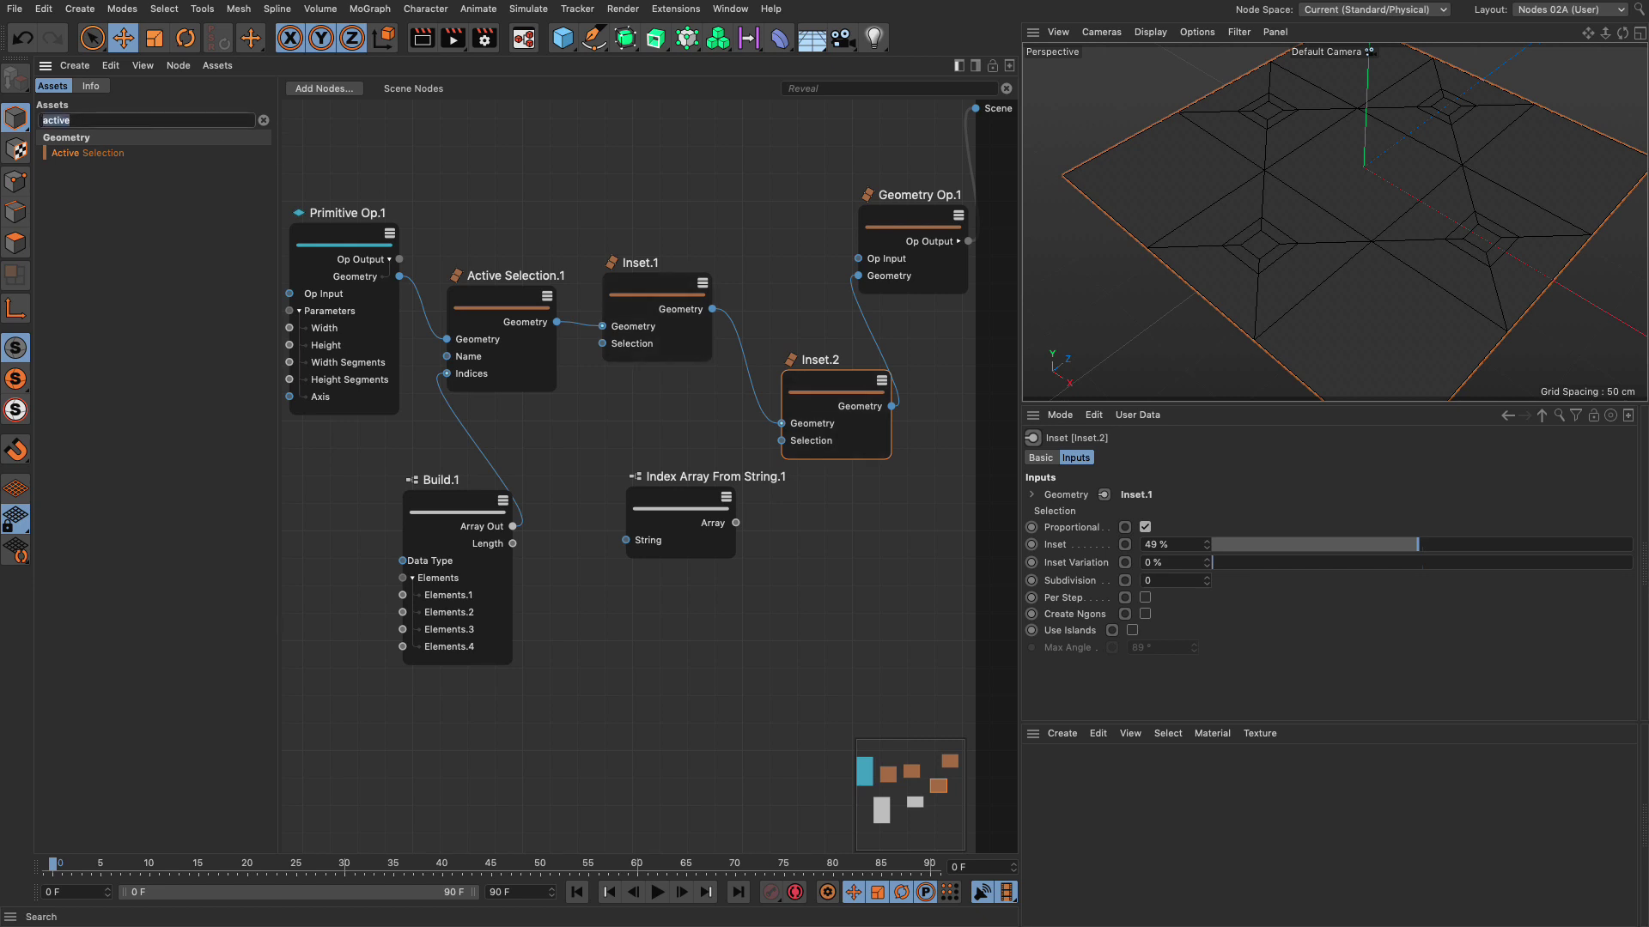
{"action": "type", "text": "extrude"}
{"action": "left_click_drag", "start_coordinate": [69, 152], "coordinate": [858, 276]}
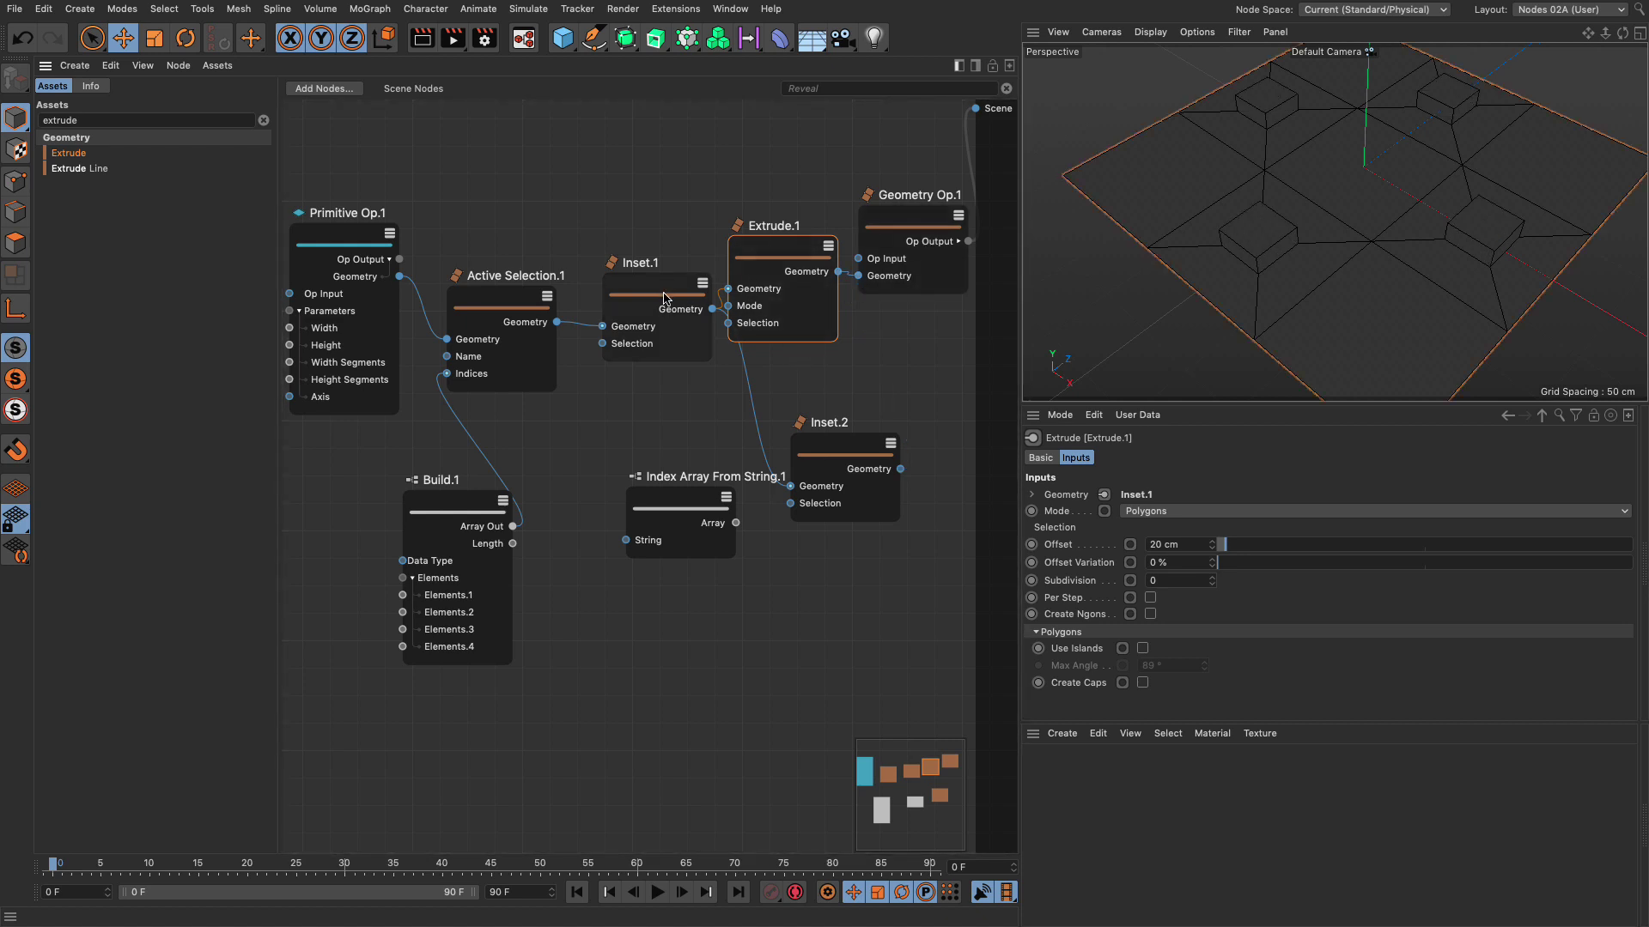
Bypass Active Selection by wiring Primitive Op.1's Geometry straight into Inset.1 and the Build array into Inset.1's Selection.
{"action": "left_click_drag", "start_coordinate": [665, 298], "coordinate": [653, 290]}
{"action": "left_click_drag", "start_coordinate": [501, 303], "coordinate": [486, 334]}
{"action": "left_click_drag", "start_coordinate": [399, 277], "coordinate": [590, 318]}
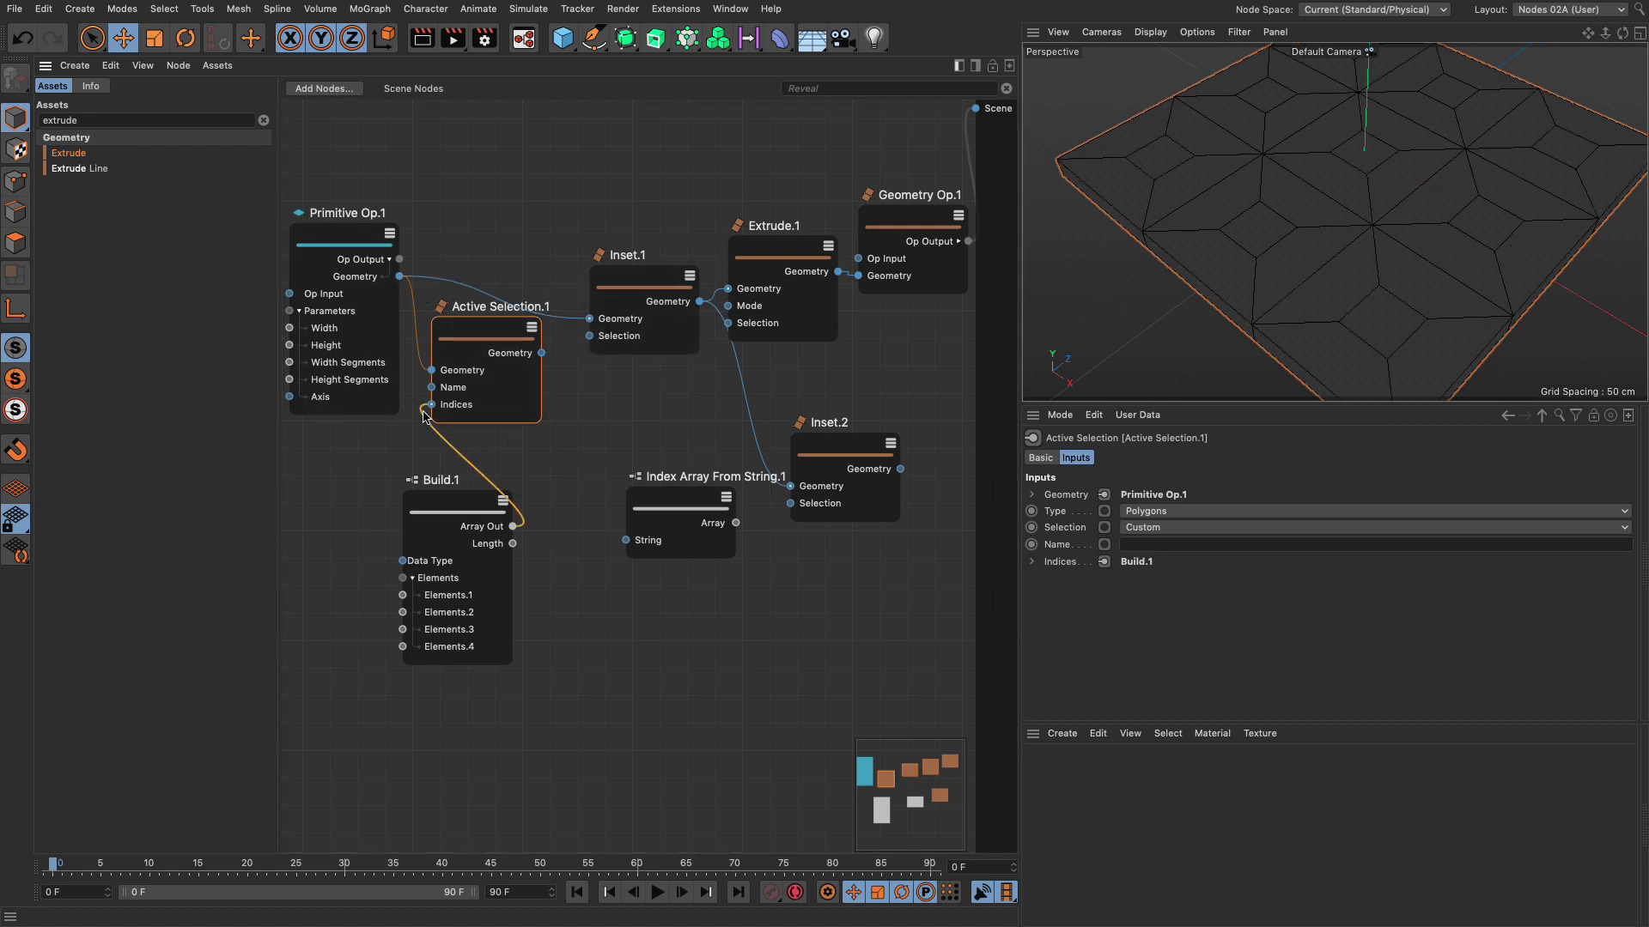
{"action": "left_click_drag", "start_coordinate": [431, 405], "coordinate": [591, 344]}
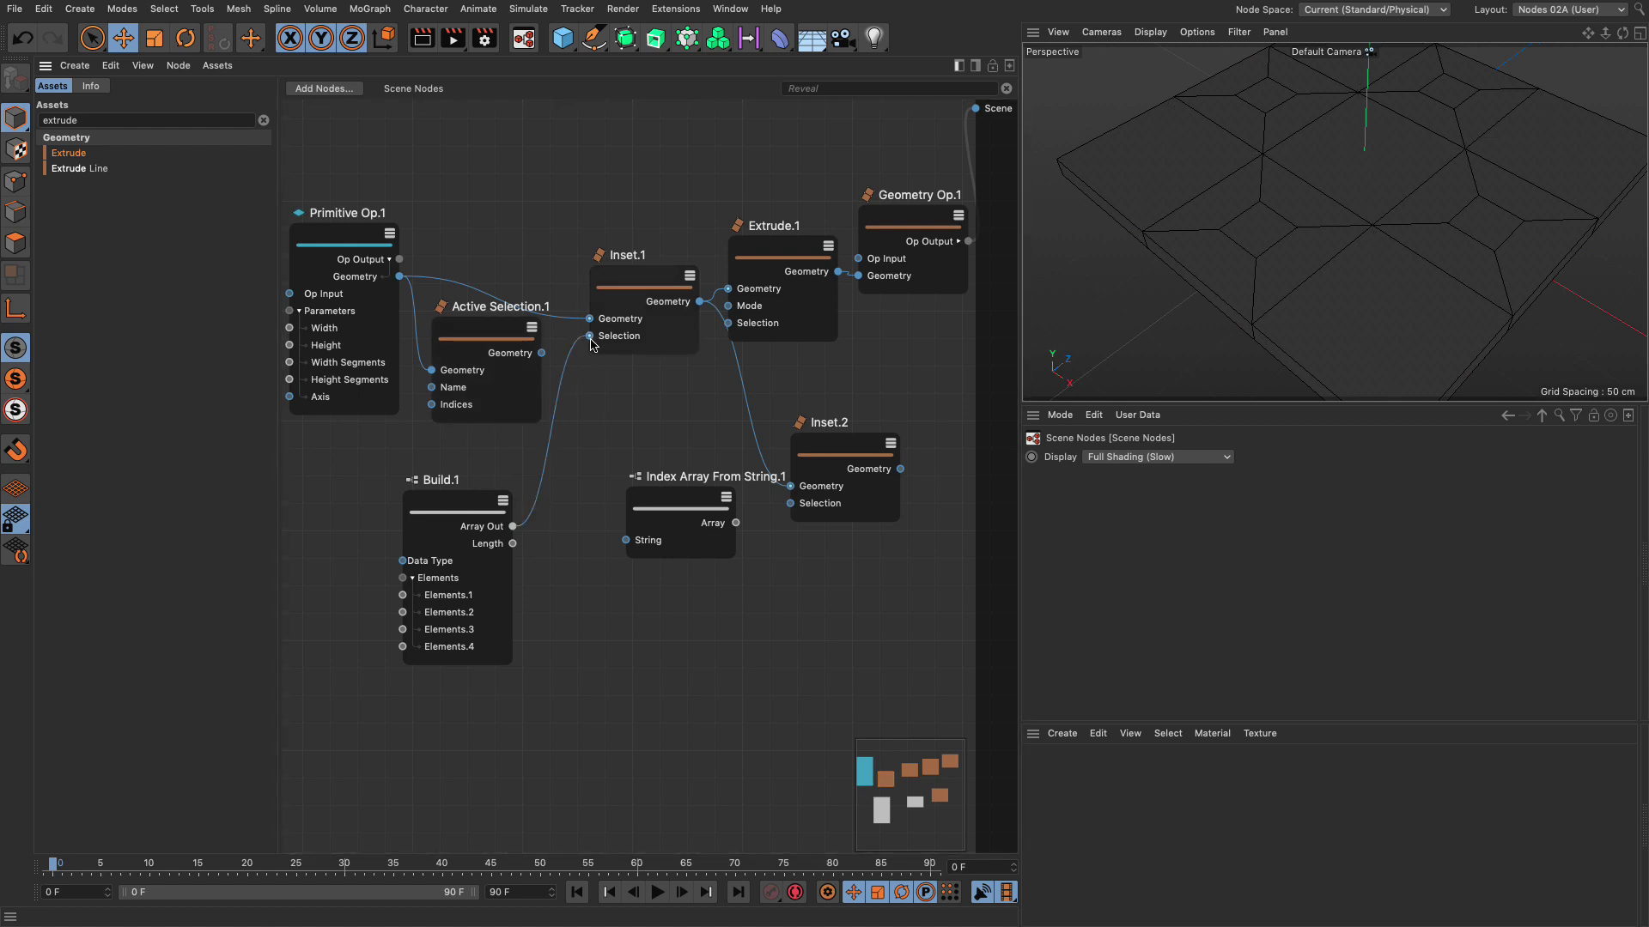
{"action": "mouse_move", "coordinate": [1379, 210]}
{"action": "left_mouse_down", "text": "alt"}
{"action": "mouse_move", "coordinate": [1358, 387]}
{"action": "mouse_move", "coordinate": [1371, 224]}
{"action": "left_mouse_up", "text": "alt"}
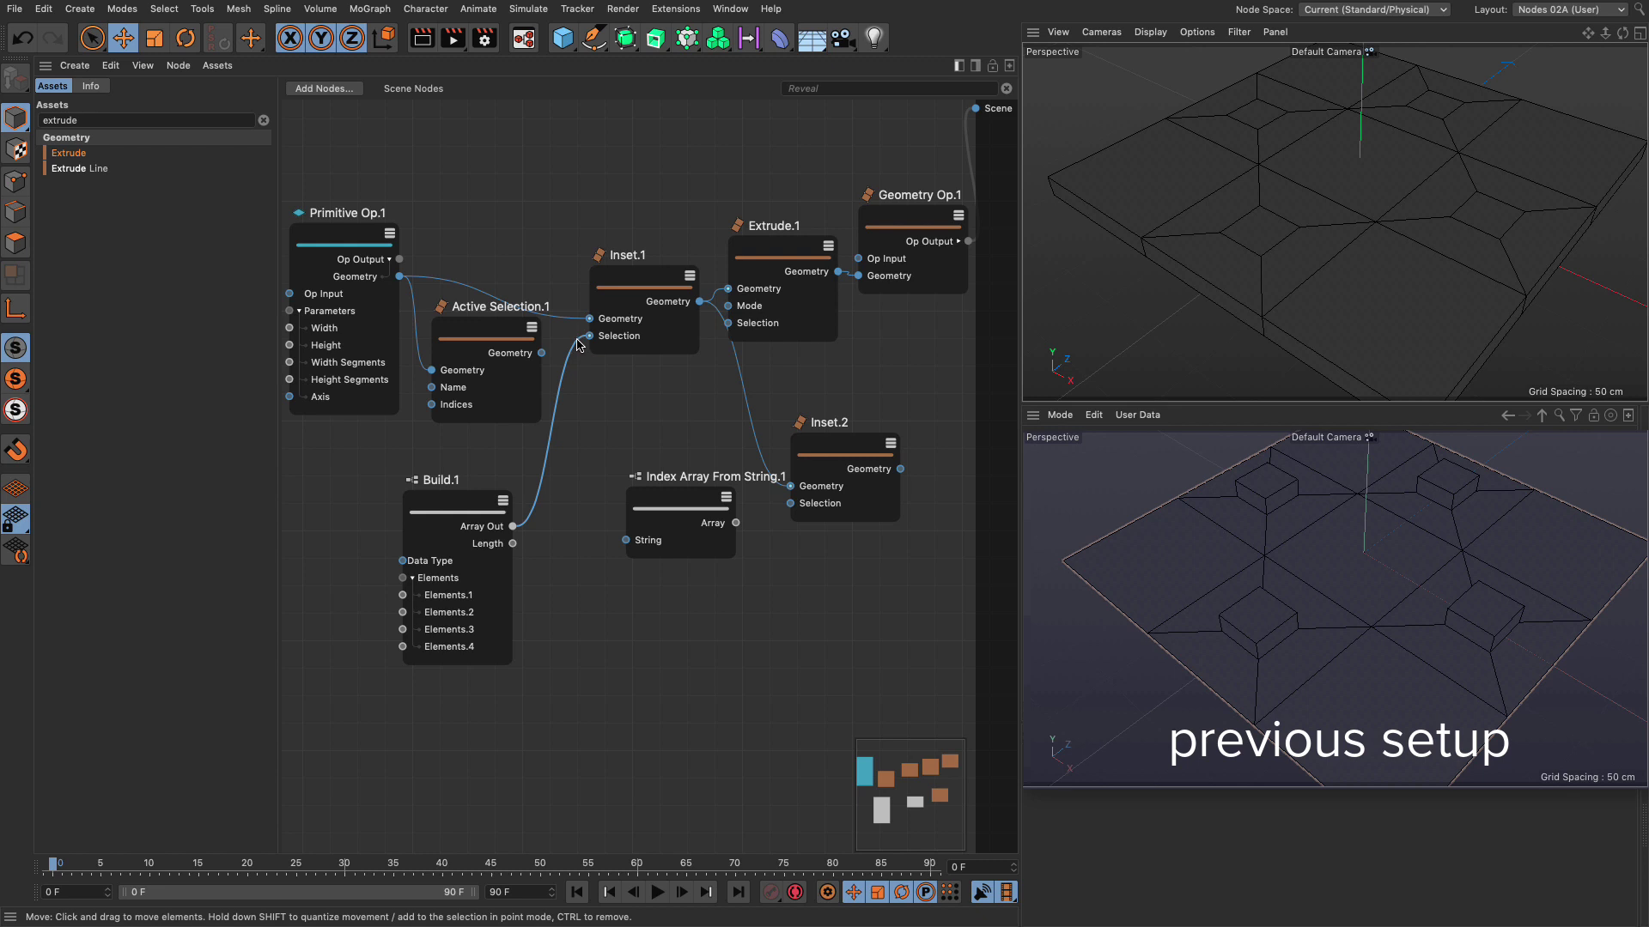
Reconnect the Build array to Active Selection's Indices and Active Selection's Geometry output to Inset.1.
{"action": "left_click_drag", "start_coordinate": [587, 336], "coordinate": [432, 405]}
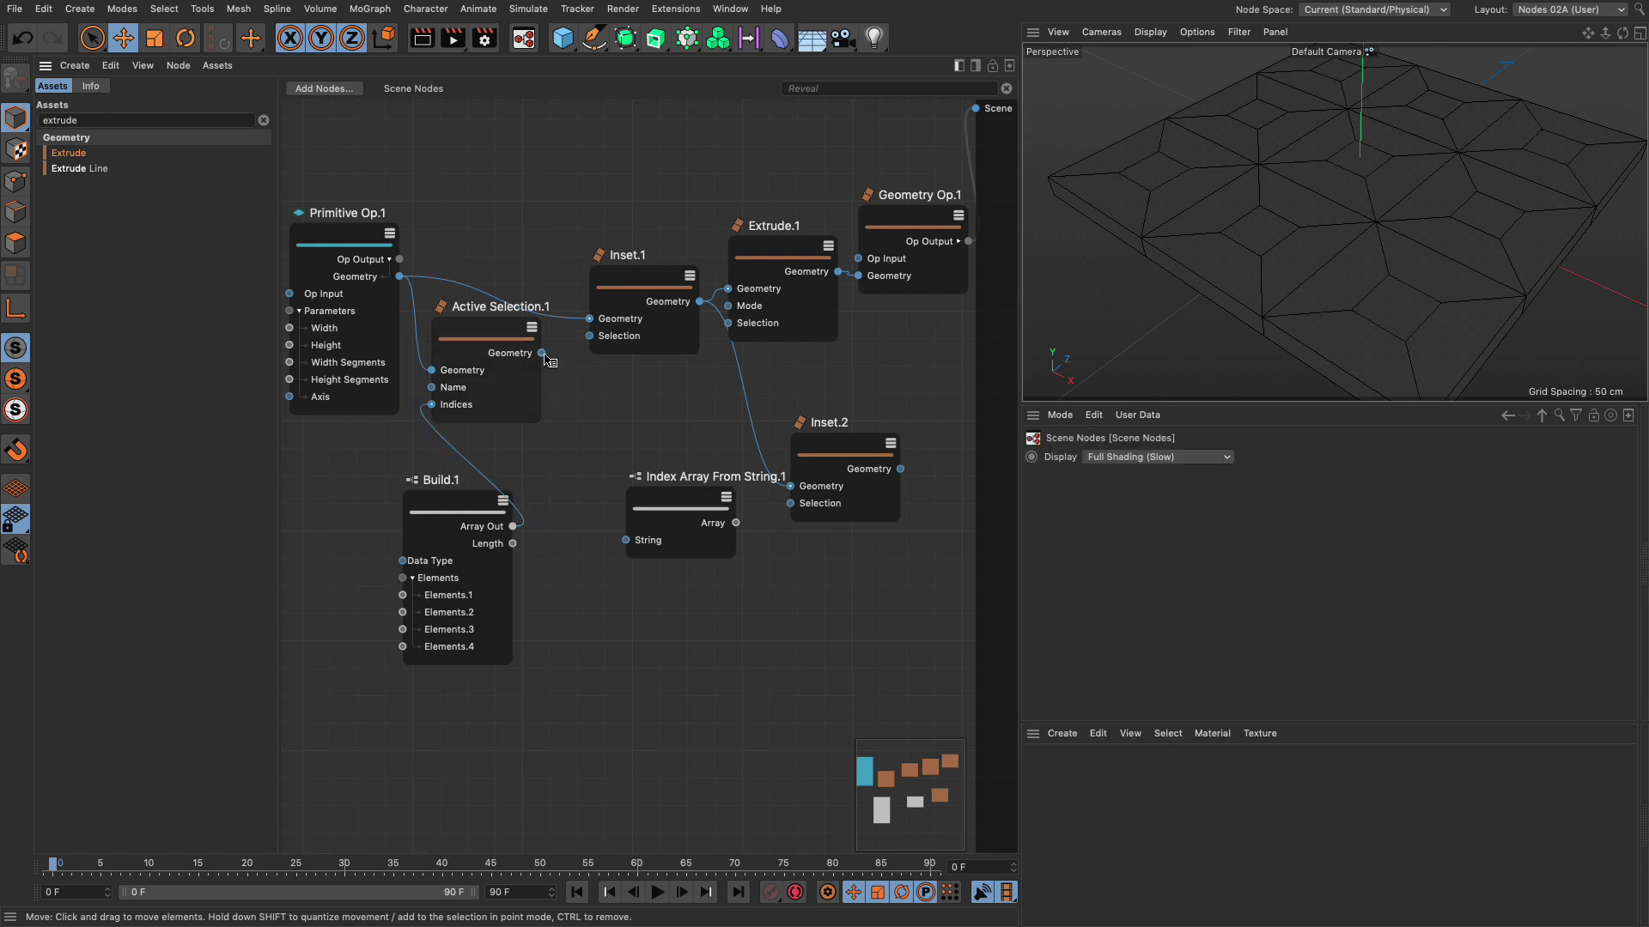
{"action": "left_click_drag", "start_coordinate": [542, 353], "coordinate": [589, 319]}
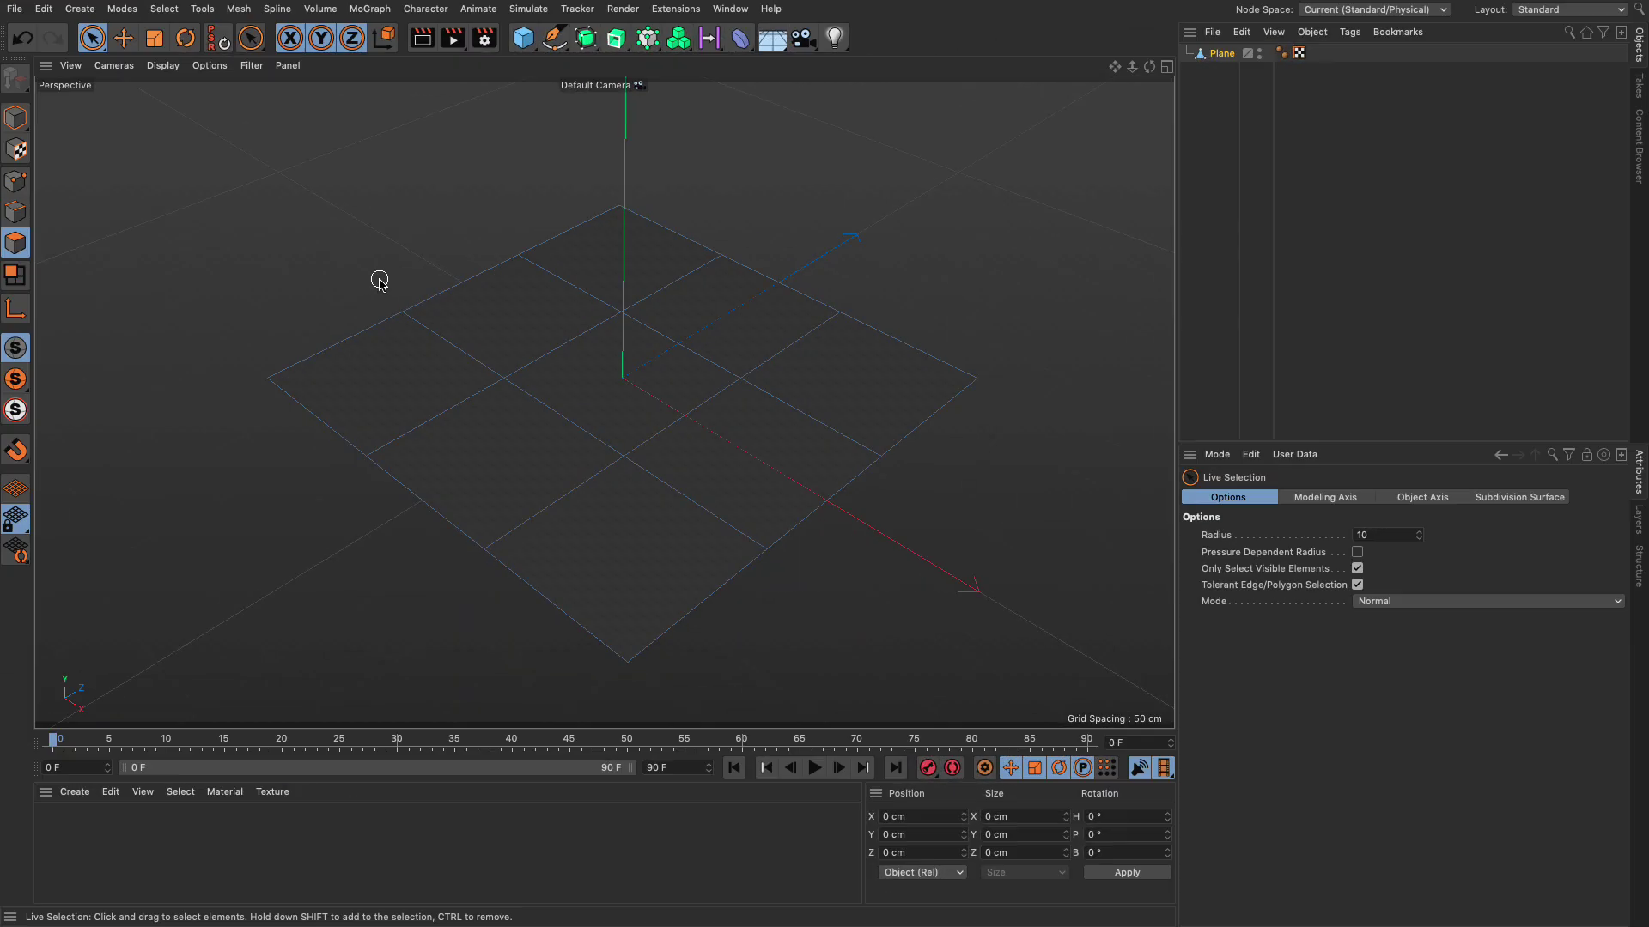
Select the middle polygon on each of the plane's four sides and inset them by about 32 cm with Extrude Inner.
{"action": "left_click", "coordinate": [510, 464]}
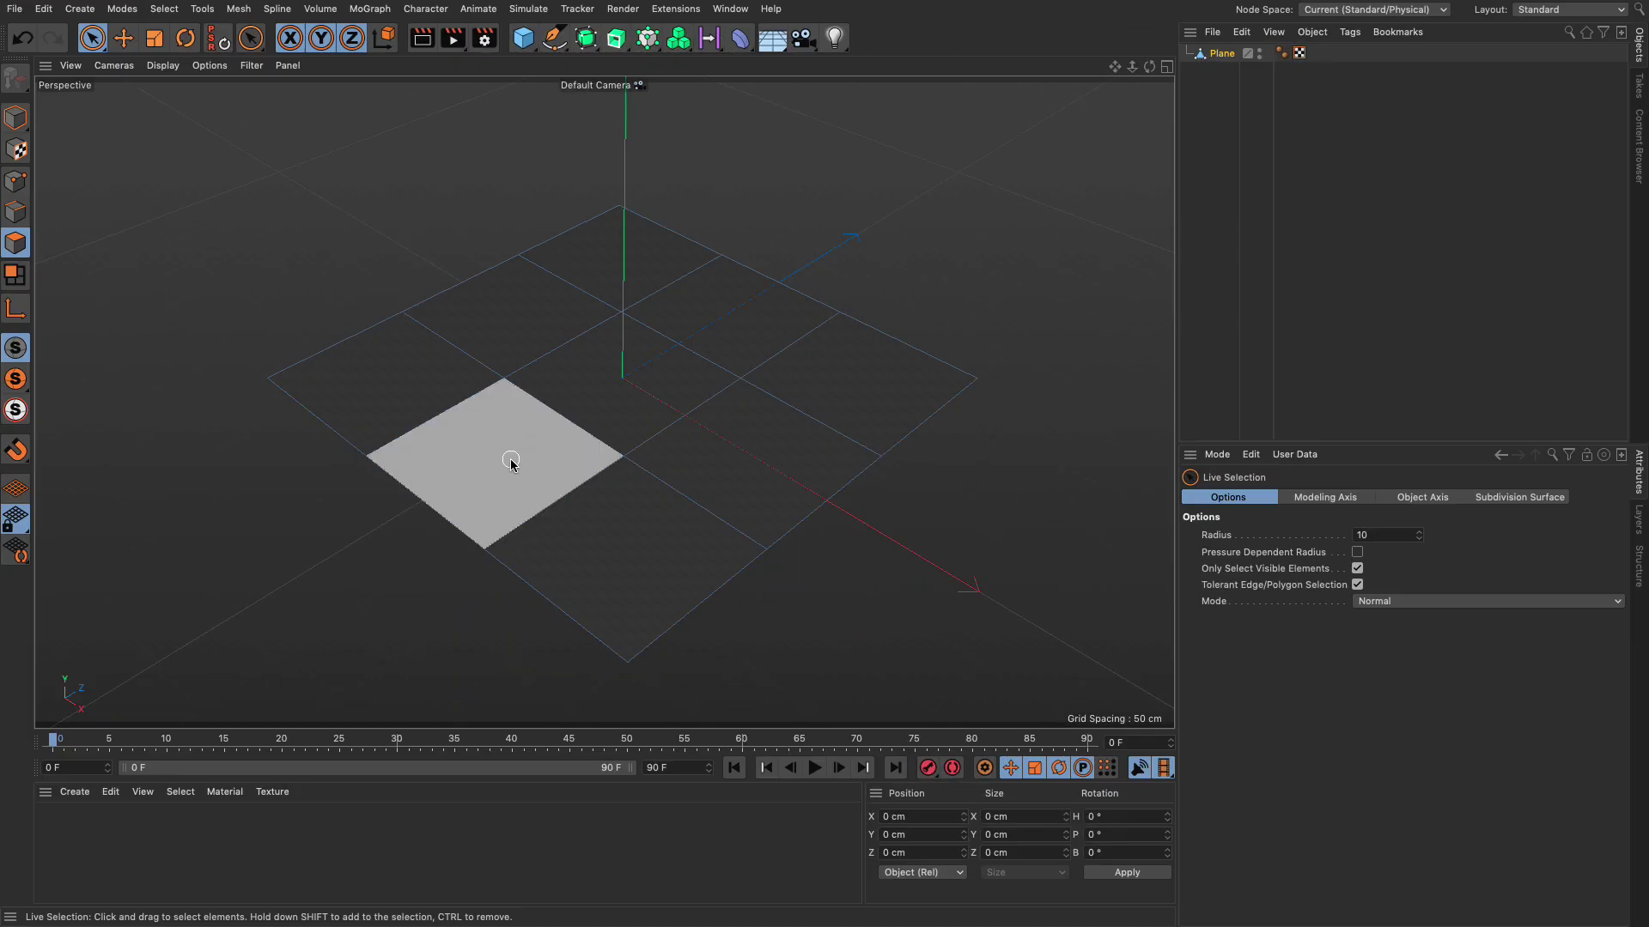
{"action": "left_click", "coordinate": [510, 462]}
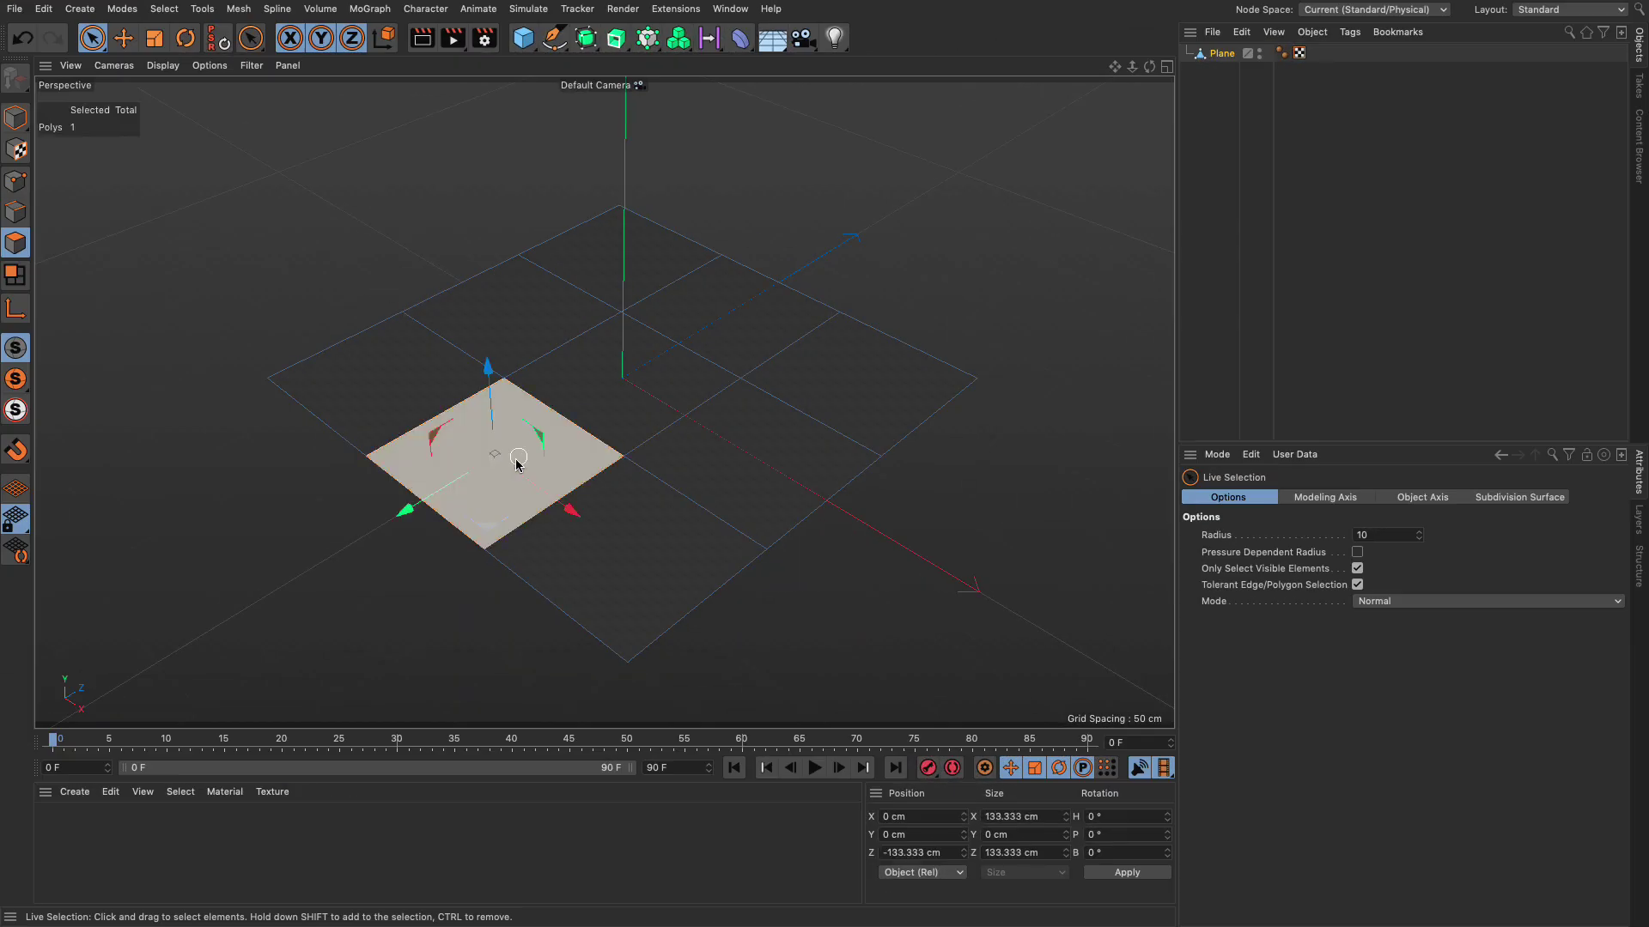
{"action": "left_click", "coordinate": [725, 451], "text": "shift"}
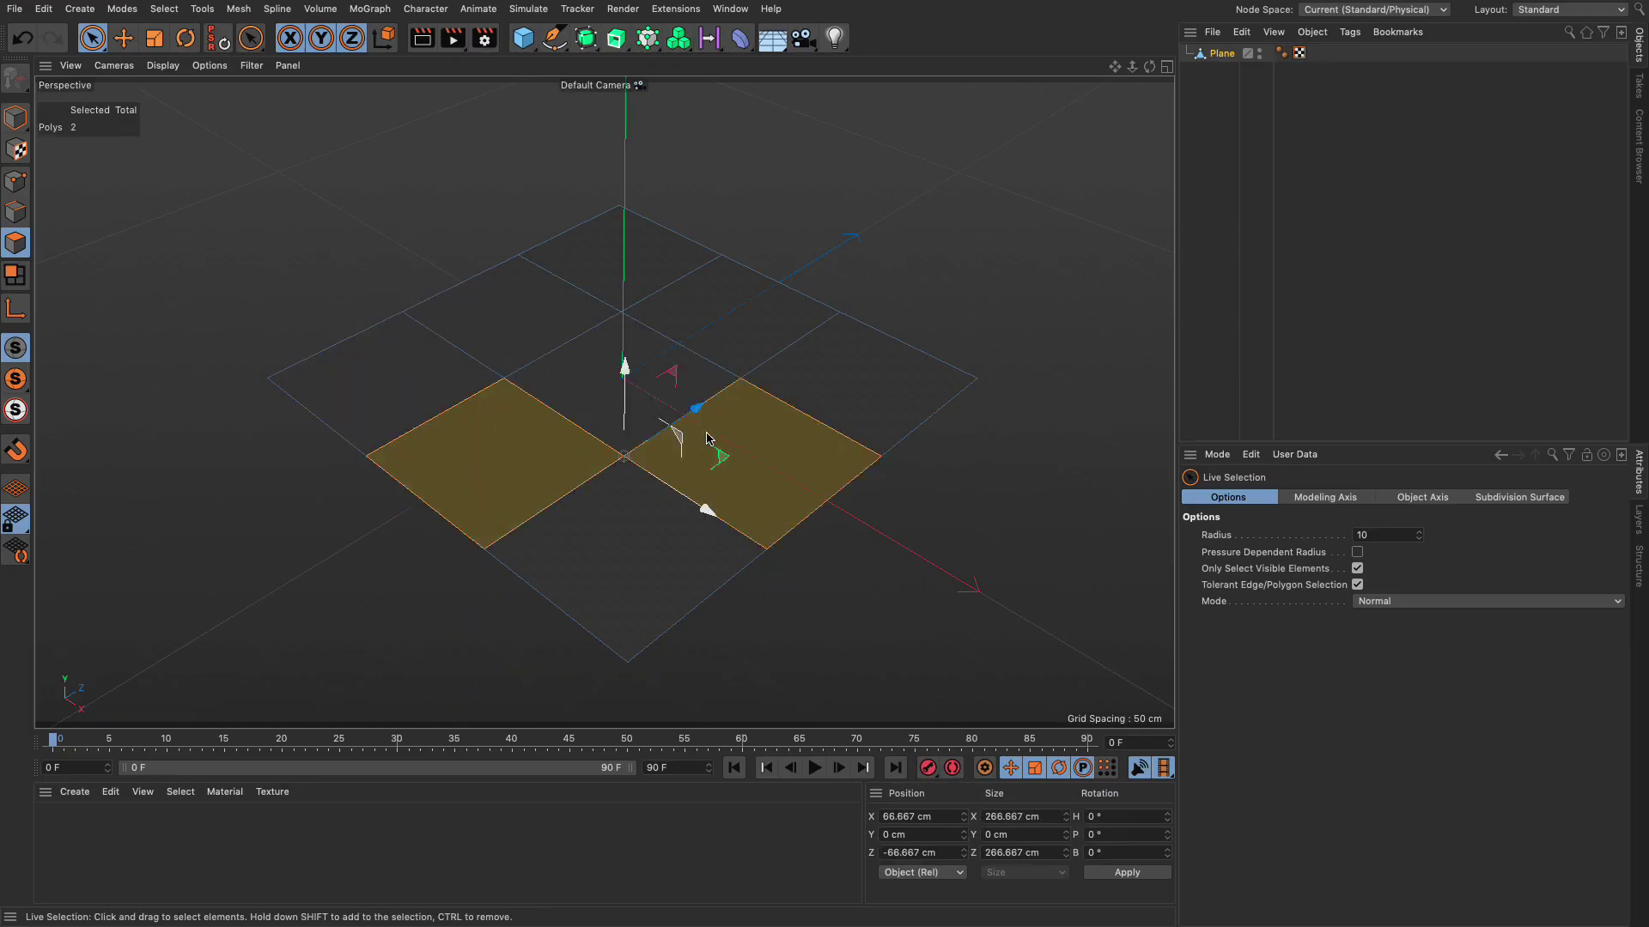
{"action": "left_click", "coordinate": [526, 310], "text": "shift"}
{"action": "left_click", "coordinate": [754, 316], "text": "shift"}
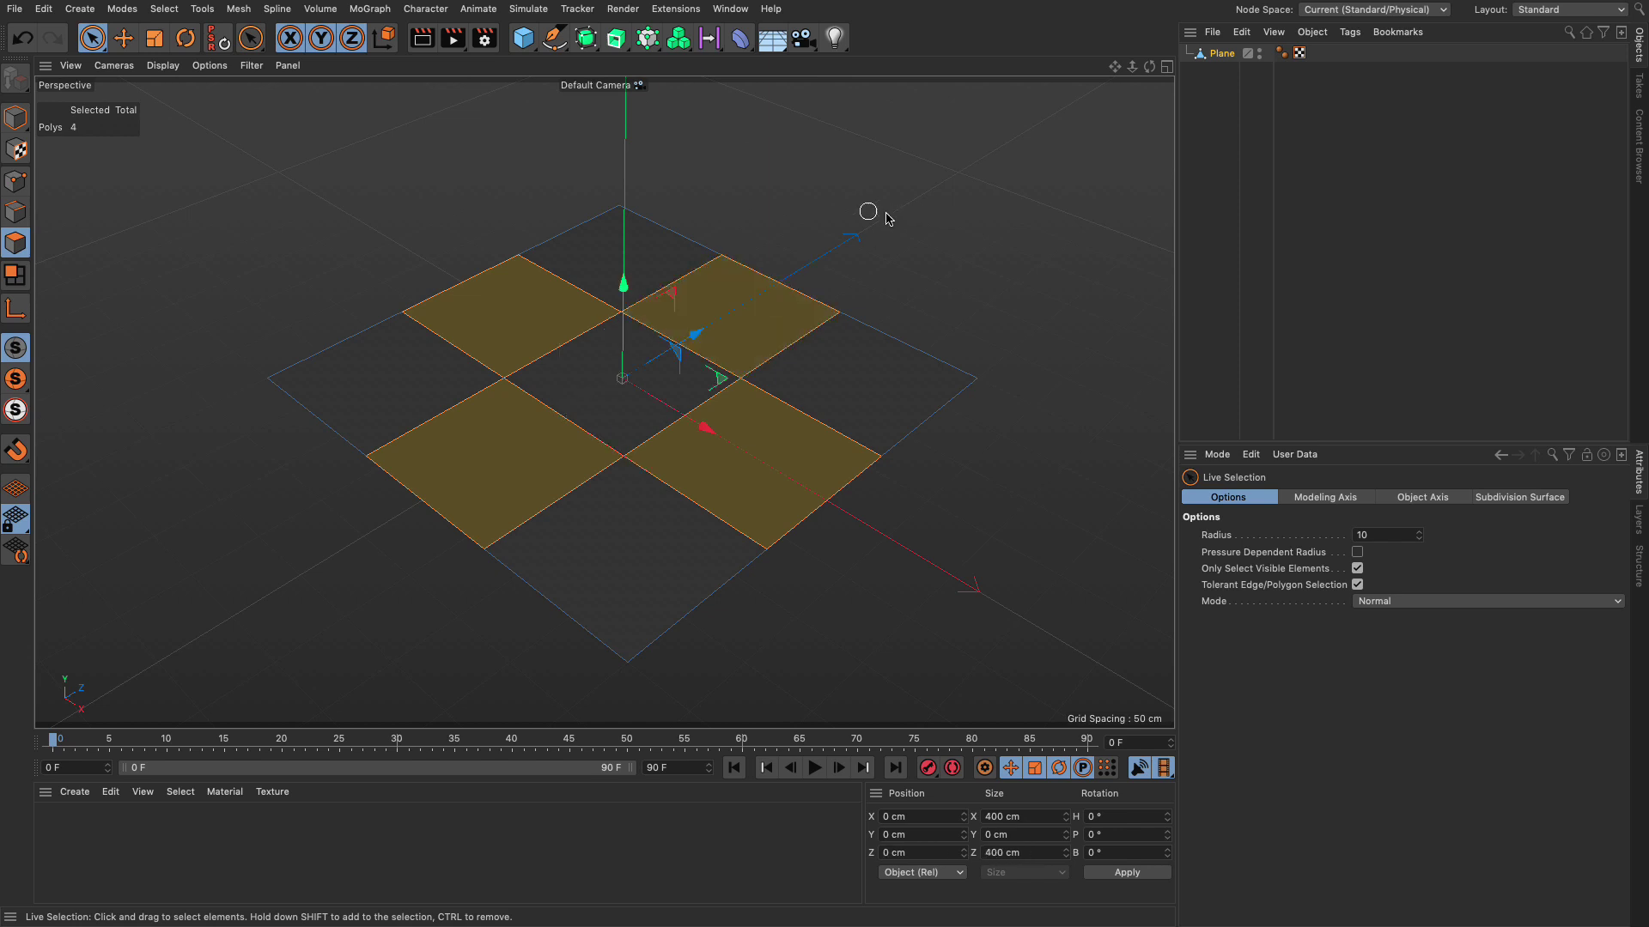
{"action": "key", "text": "i"}
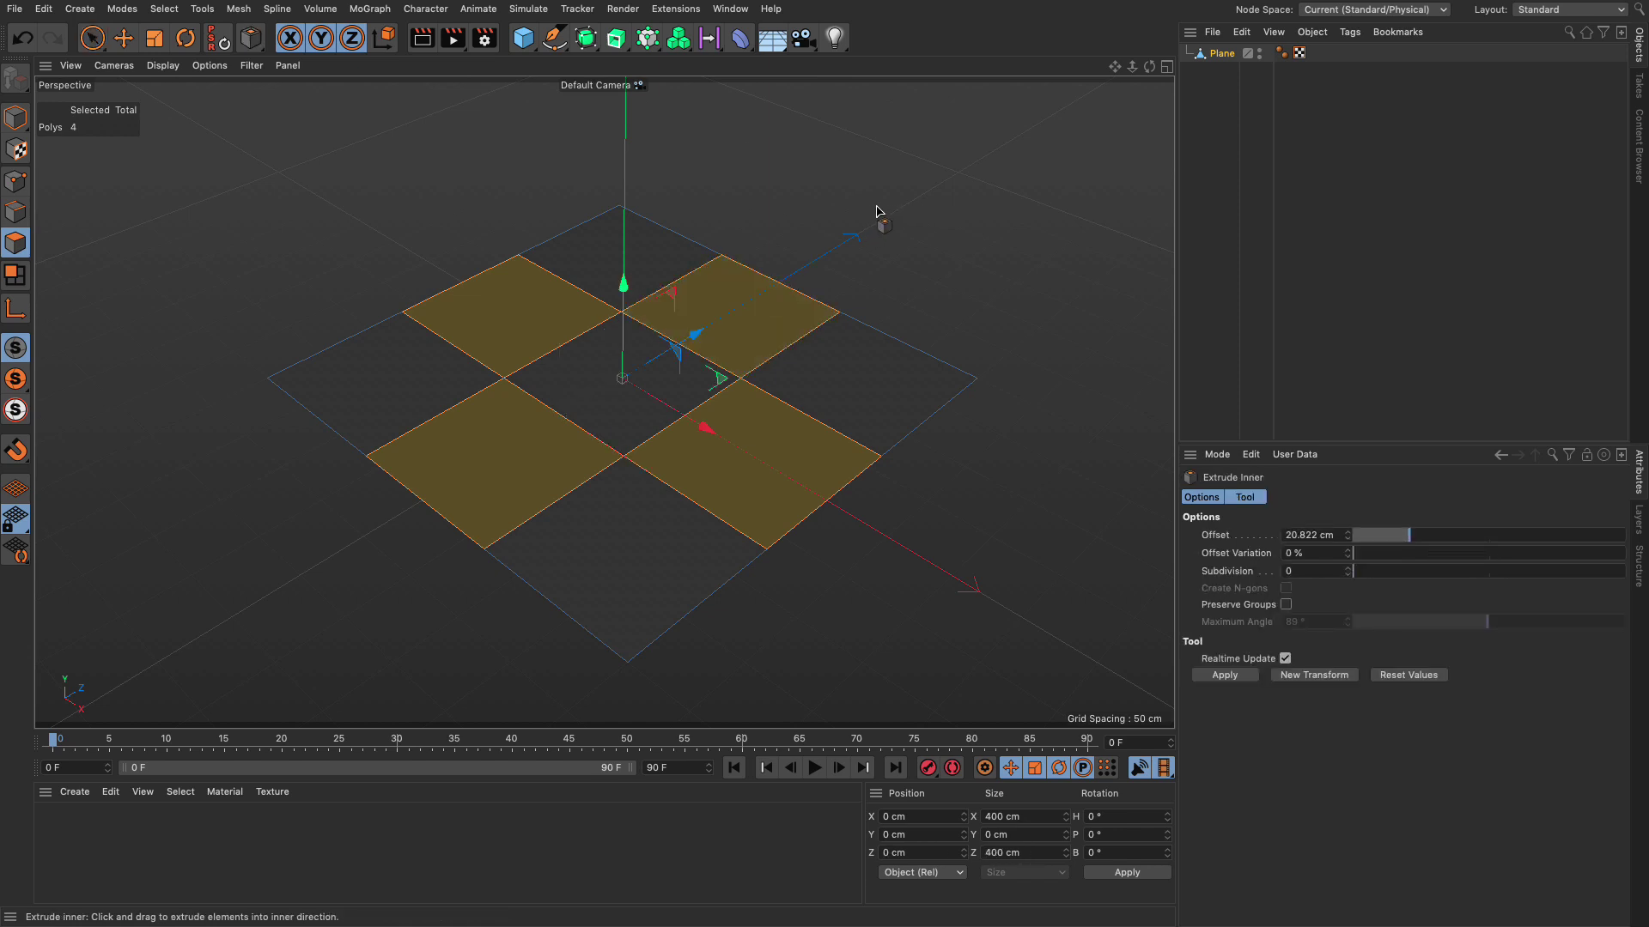
{"action": "left_click_drag", "start_coordinate": [879, 213], "coordinate": [1073, 219]}
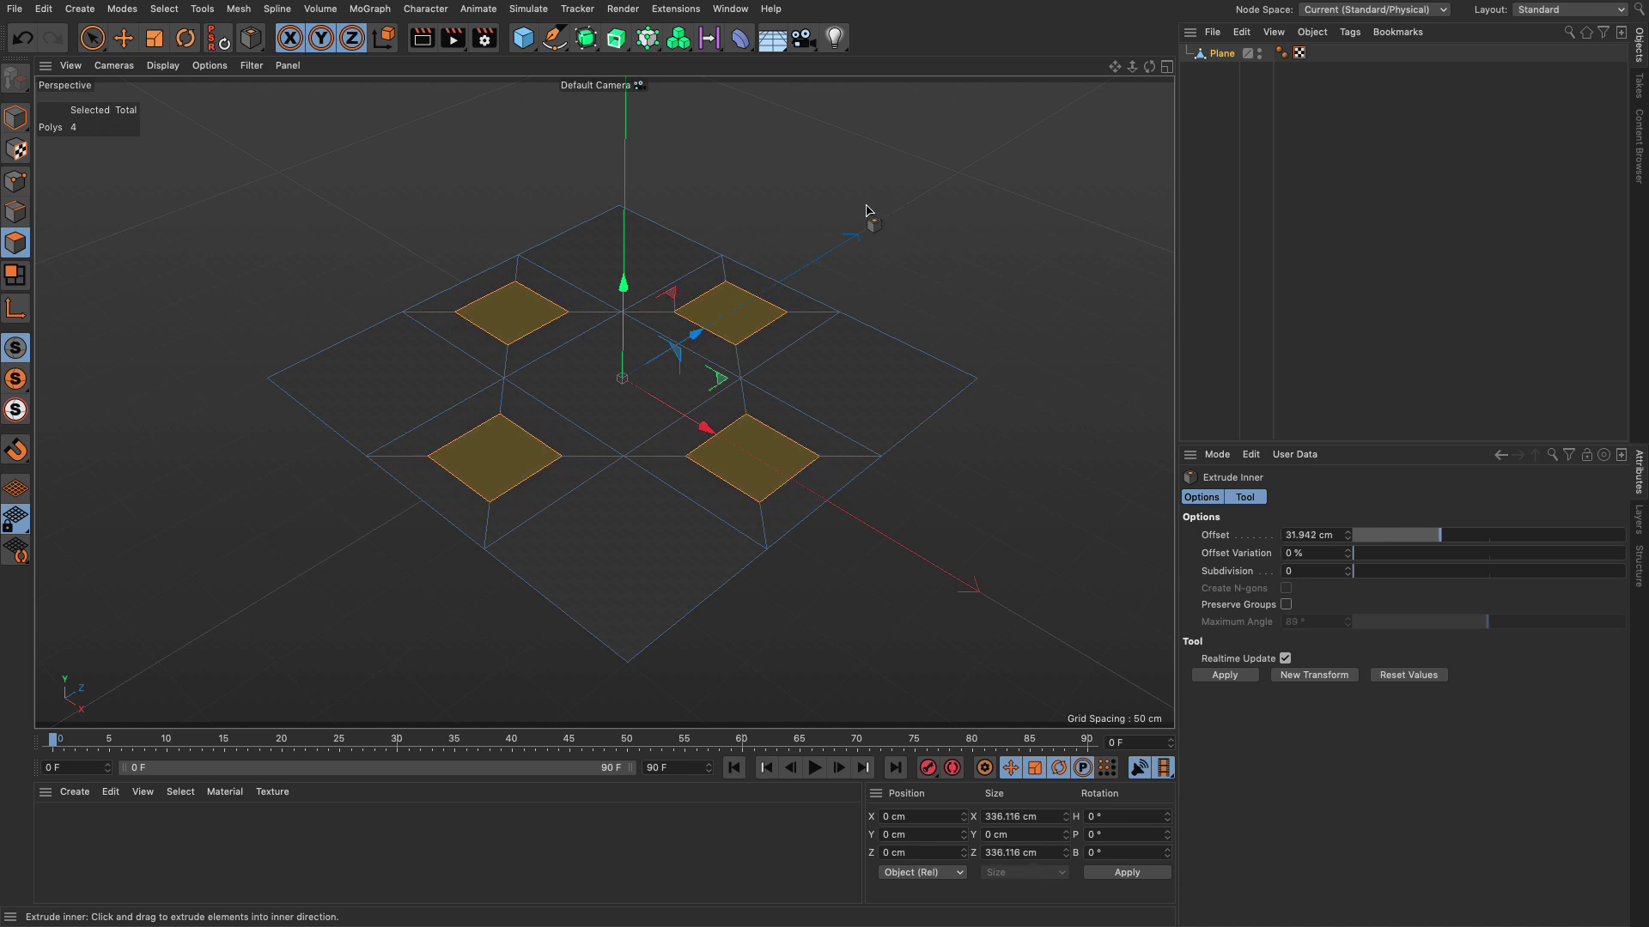
Extrude the four selected inset polygons of the plane with the Extrude tool.
{"action": "key", "text": "d"}
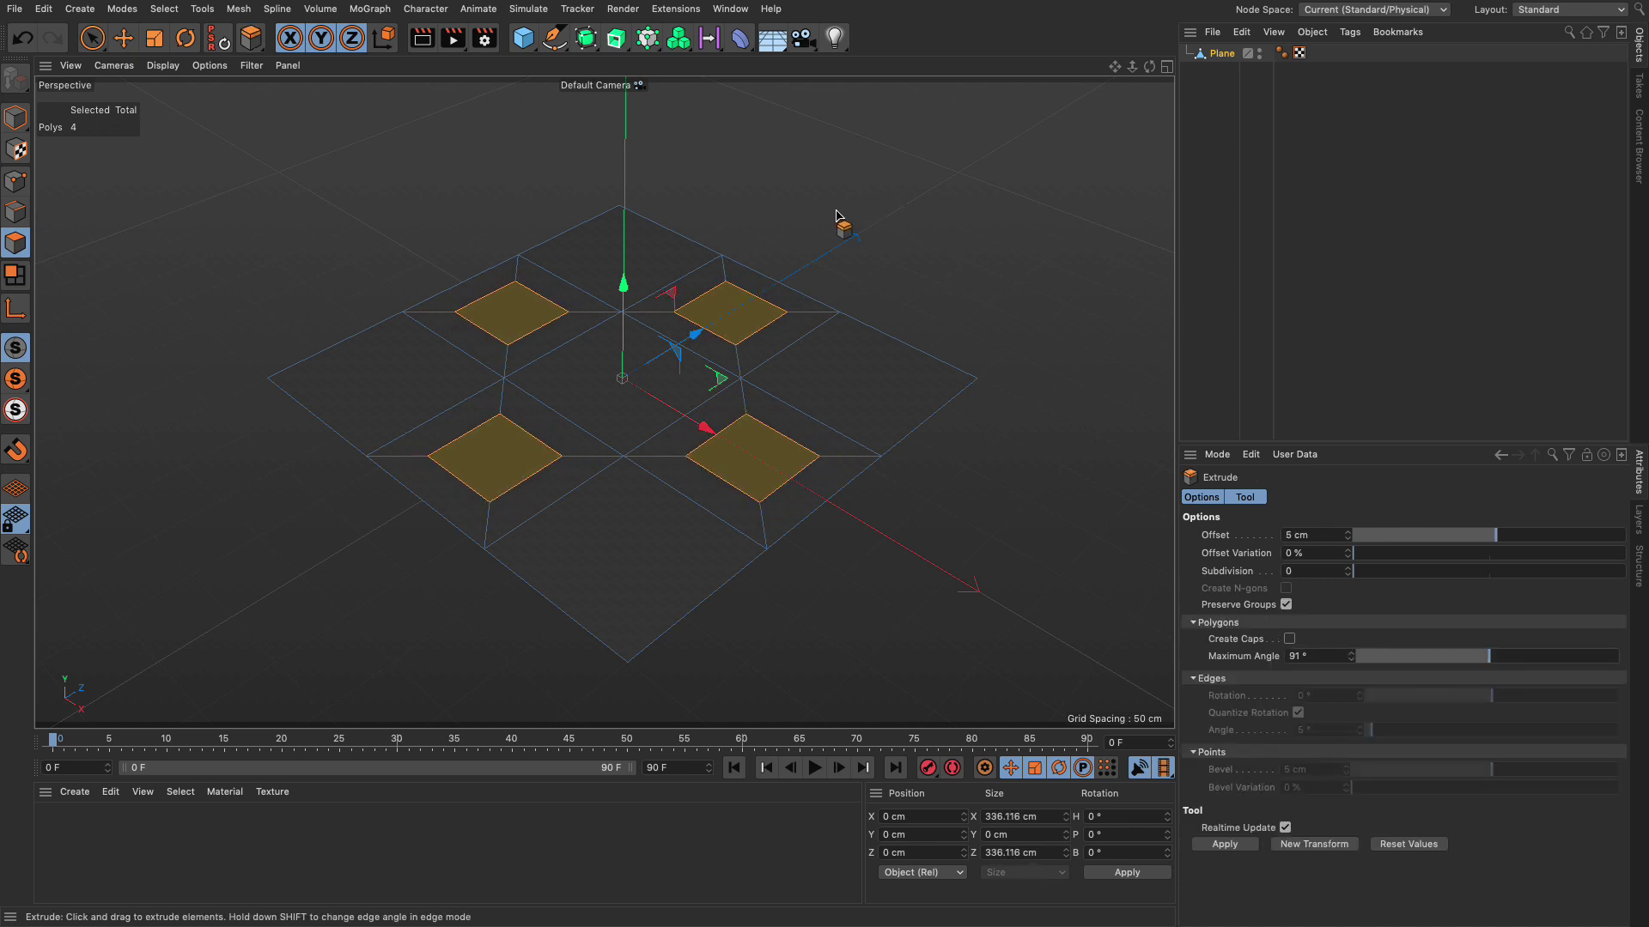
{"action": "left_click_drag", "start_coordinate": [839, 211], "coordinate": [1075, 216]}
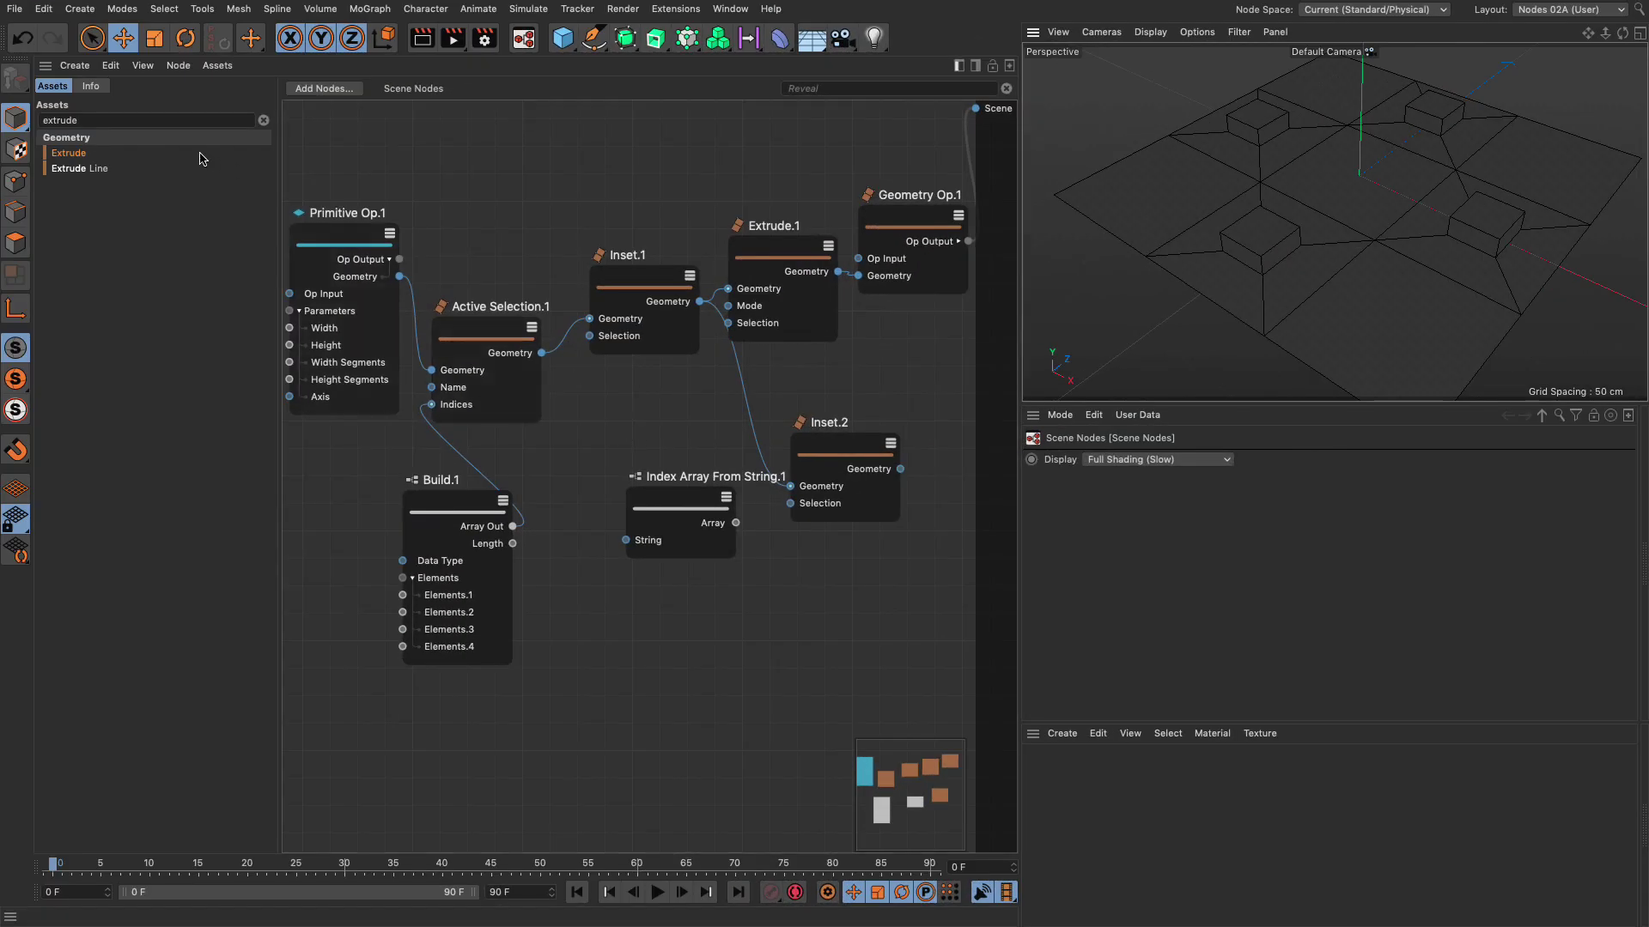
Find the Selection Range node with the asset search "range" and add it to the Scene Nodes graph.
{"action": "left_click", "coordinate": [160, 118]}
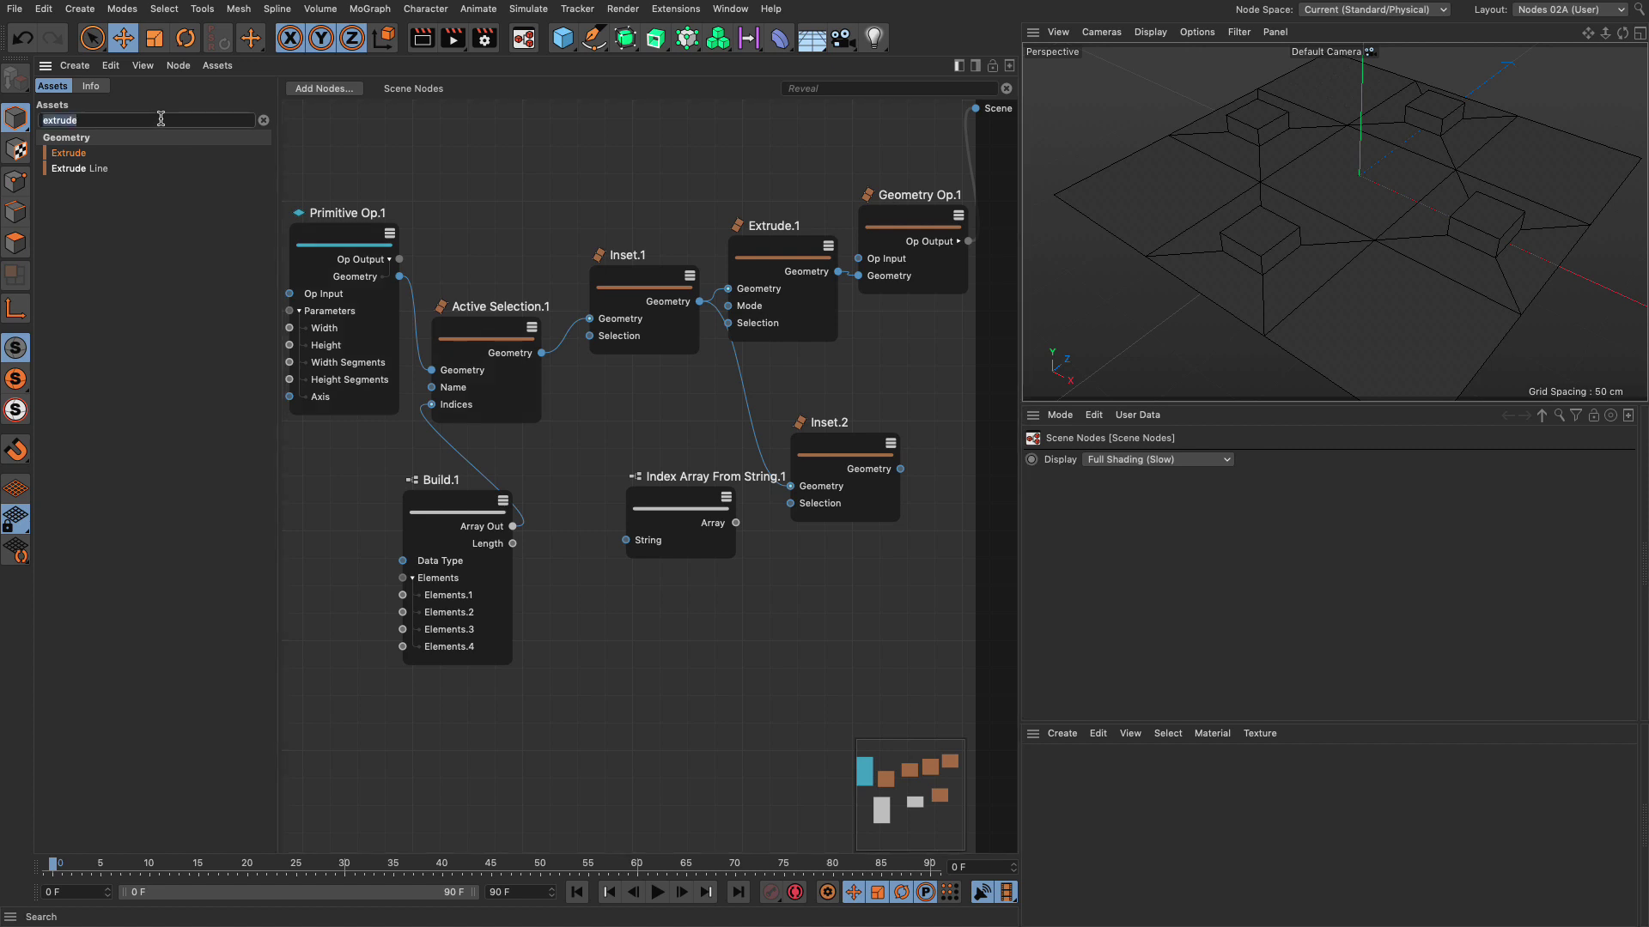
{"action": "type", "text": "range"}
{"action": "left_click_drag", "start_coordinate": [110, 216], "coordinate": [483, 186]}
Move Active Selection.1 and Build.1 lower in the graph and remove the wires linking them to each other, Primitive Op.1 and Inset.1.
{"action": "left_click_drag", "start_coordinate": [468, 335], "coordinate": [499, 426]}
{"action": "left_click_drag", "start_coordinate": [474, 496], "coordinate": [464, 623]}
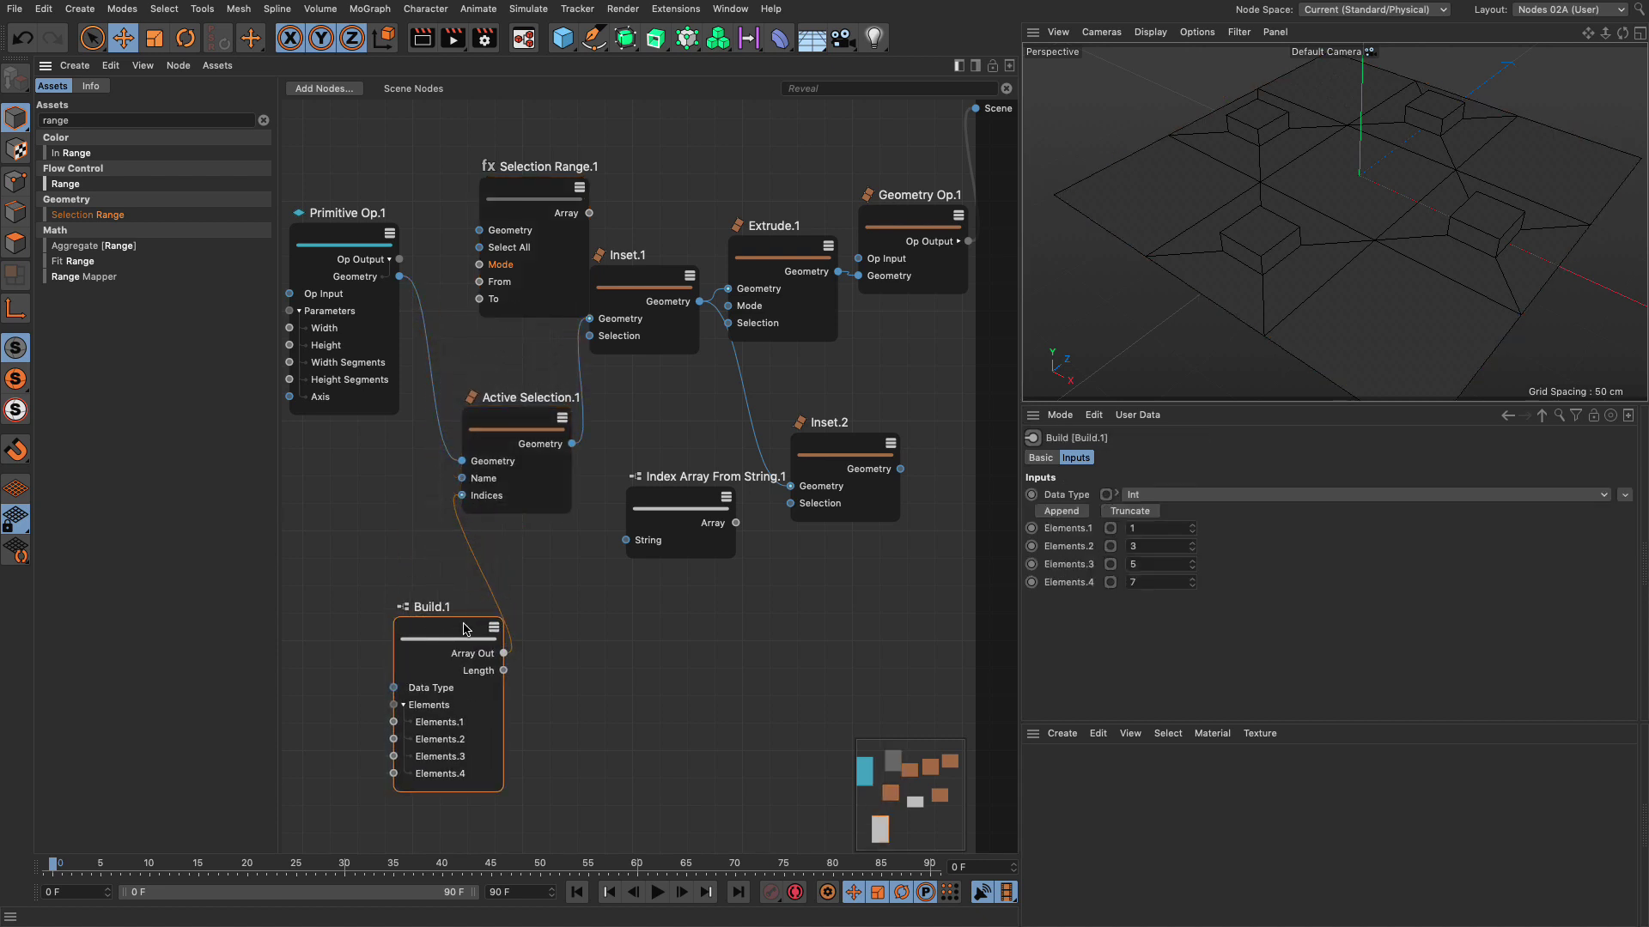
{"action": "left_click", "coordinate": [479, 571]}
{"action": "key", "text": "Delete"}
{"action": "left_click", "coordinate": [427, 369]}
{"action": "key", "text": "Delete"}
{"action": "left_click_drag", "start_coordinate": [498, 429], "coordinate": [498, 509]}
{"action": "left_click", "coordinate": [582, 416]}
{"action": "key", "text": "Delete"}
Shift Index Array From String.1 and Extrude.1 downward and wire Inset.1's Geometry straight into Geometry Op.1.
{"action": "left_click", "coordinate": [685, 508]}
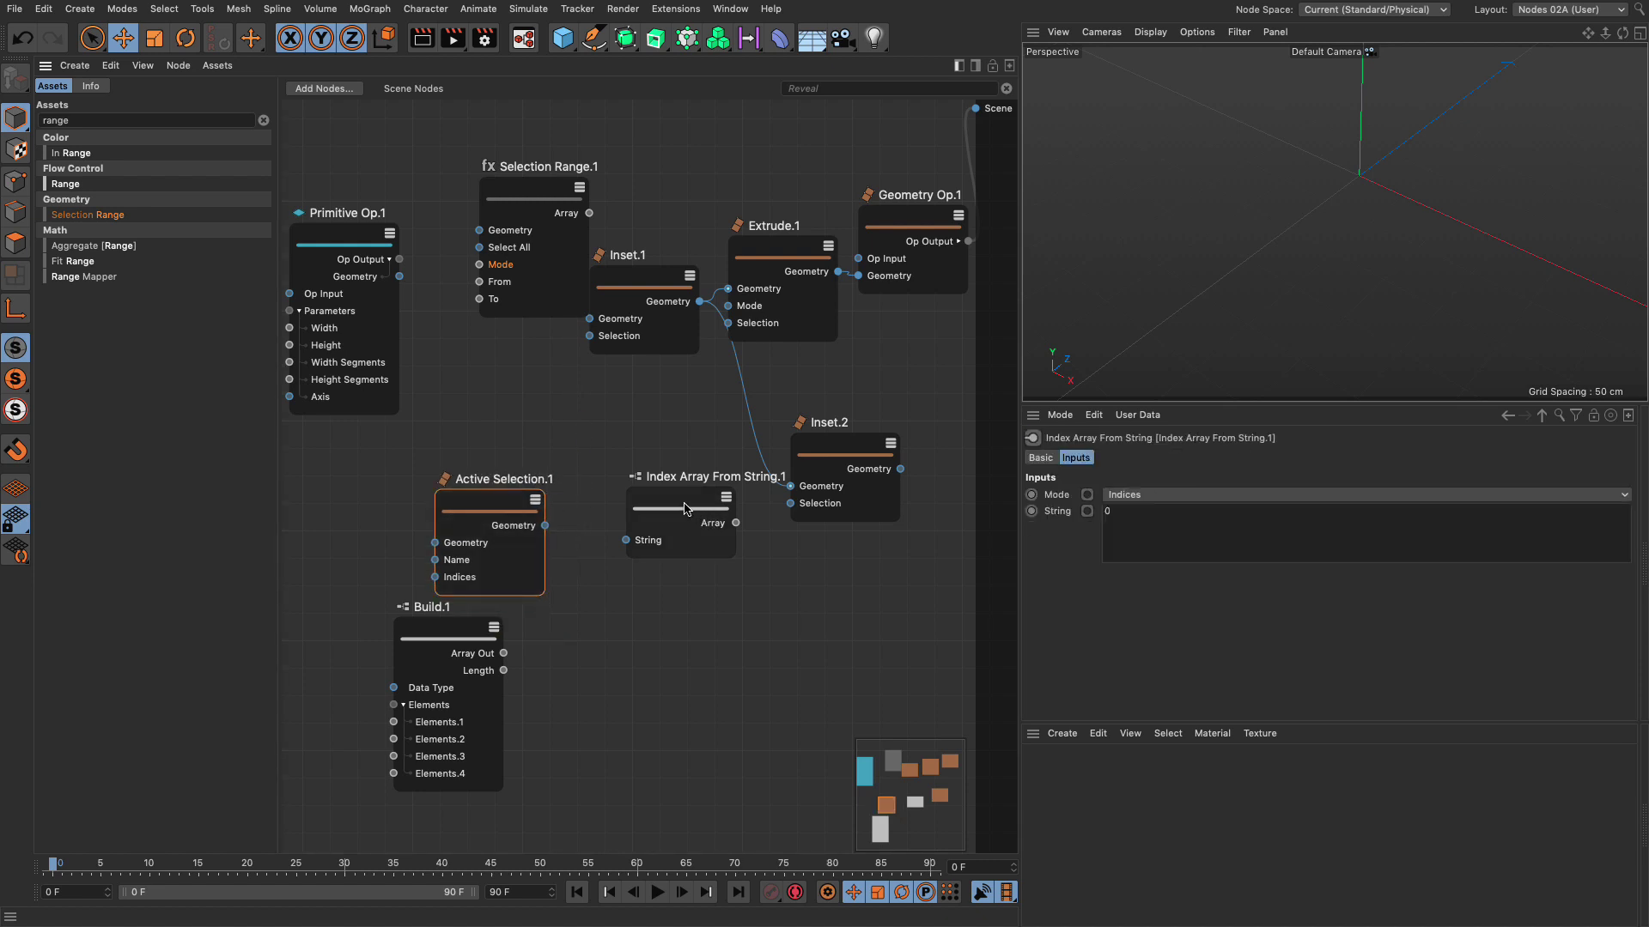
{"action": "left_click_drag", "start_coordinate": [685, 509], "coordinate": [679, 587]}
{"action": "left_click_drag", "start_coordinate": [755, 260], "coordinate": [783, 389]}
{"action": "left_click_drag", "start_coordinate": [700, 301], "coordinate": [861, 277]}
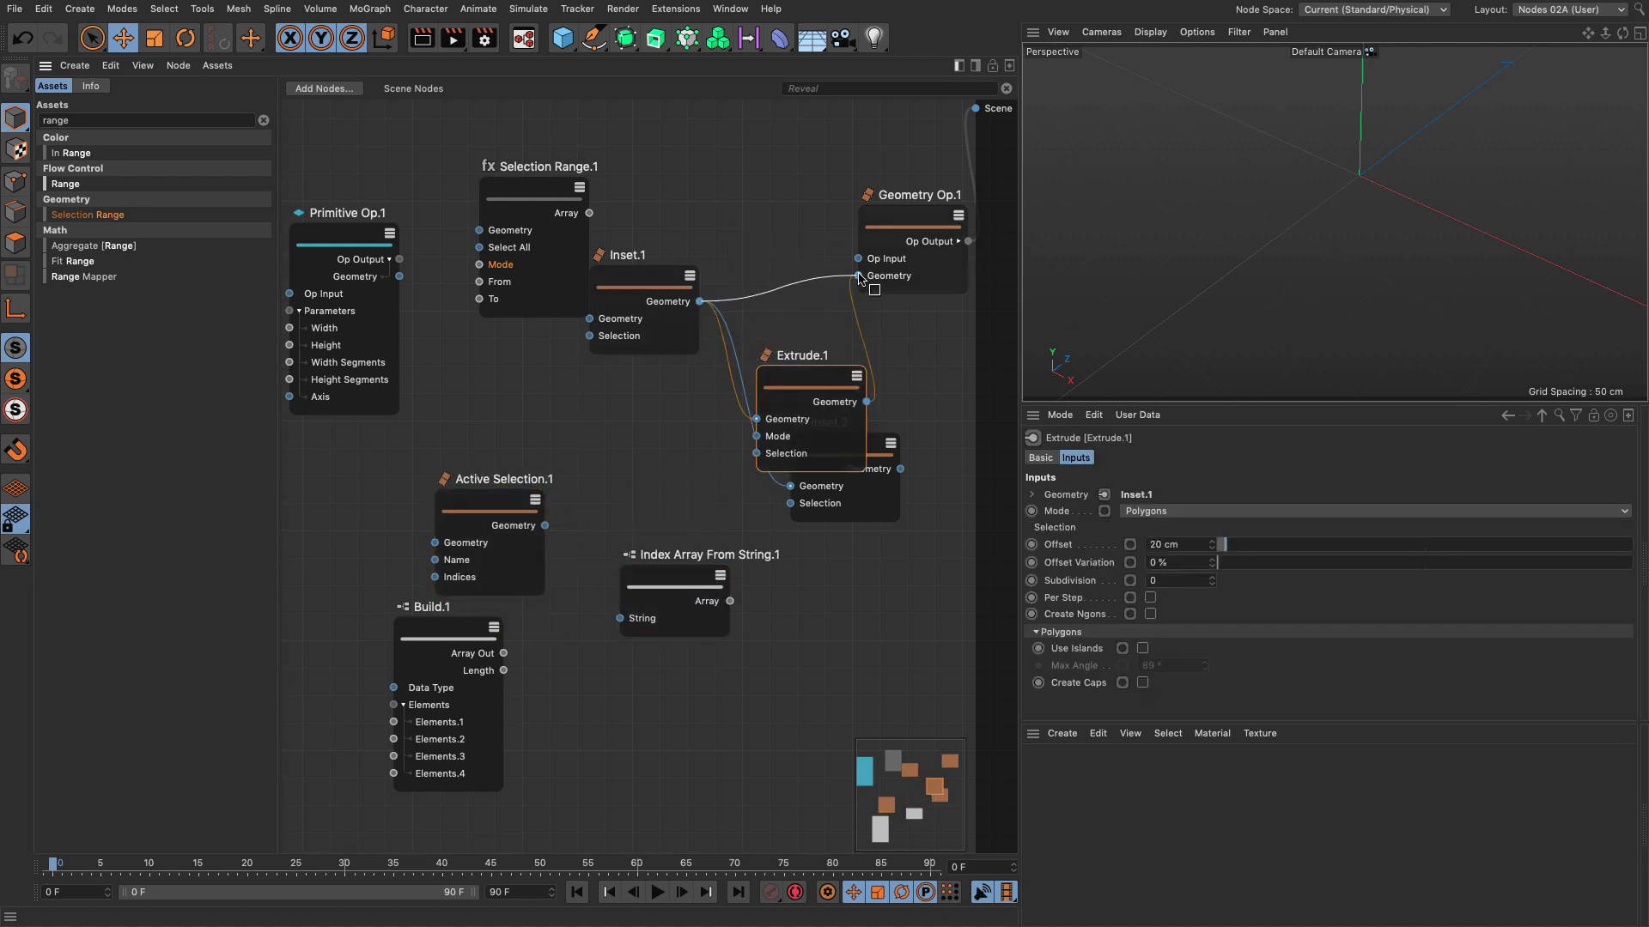
Disconnect Extrude.1 and Inset.2 from Inset.1 and move the five unused nodes well below the remaining graph.
{"action": "left_click_drag", "start_coordinate": [807, 378], "coordinate": [819, 591]}
{"action": "left_click", "coordinate": [731, 400]}
{"action": "key", "text": "Delete"}
{"action": "left_click_drag", "start_coordinate": [378, 459], "coordinate": [797, 783]}
{"action": "left_click_drag", "start_coordinate": [838, 446], "coordinate": [754, 718]}
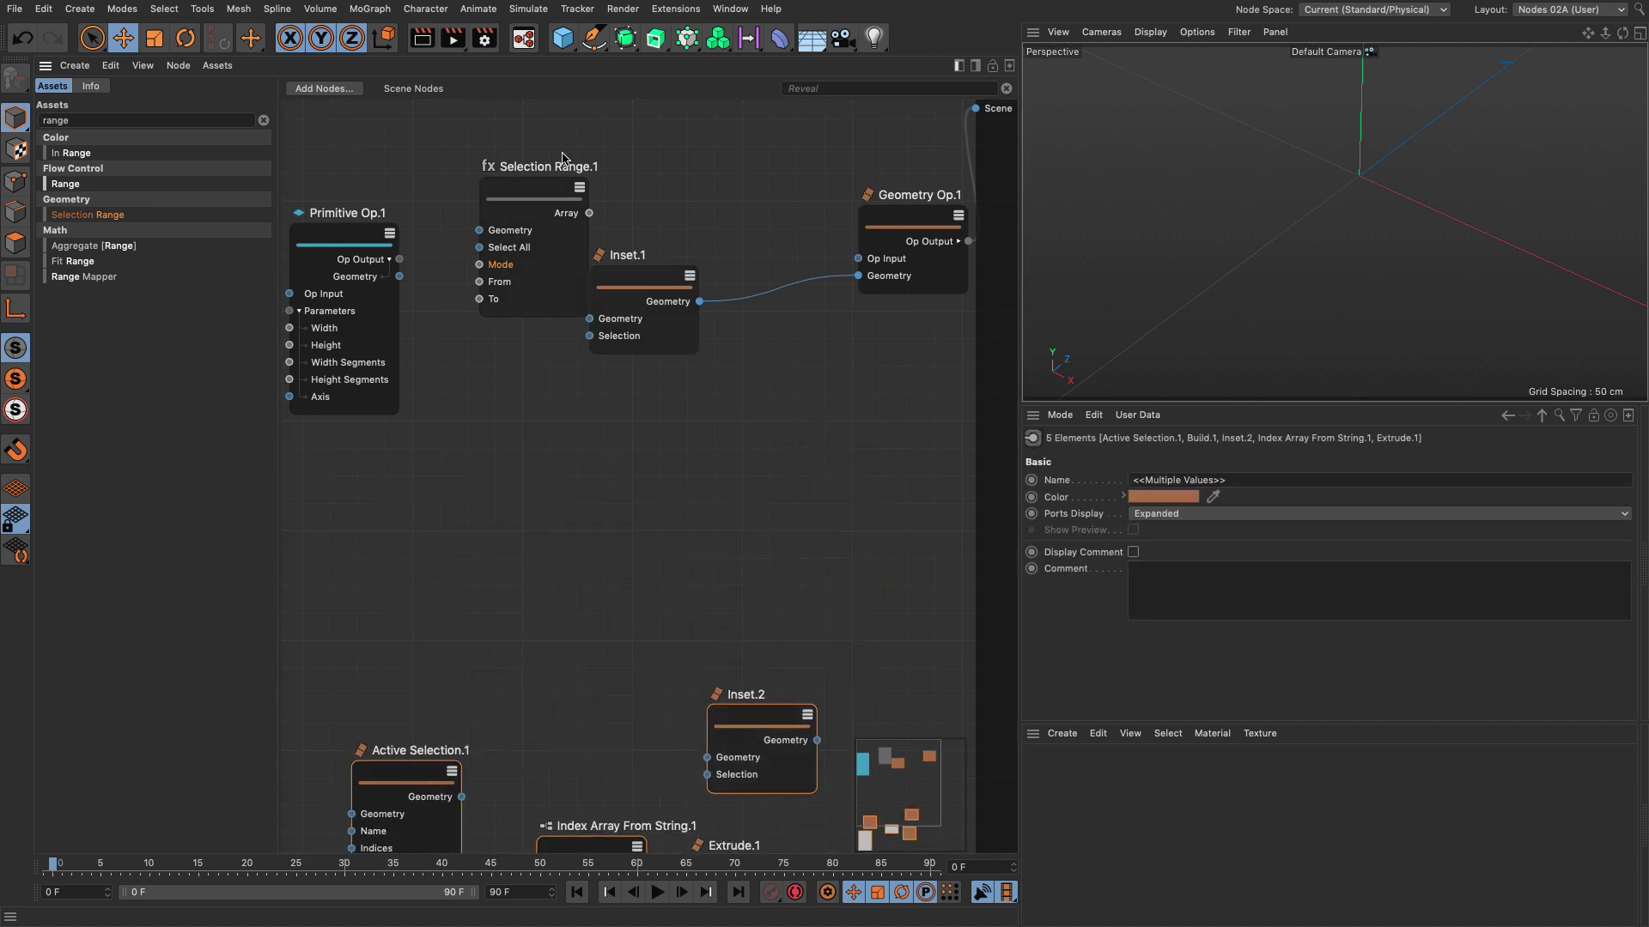
Feed Primitive Op.1's Geometry into both Selection Range.1 and Inset.1, and connect Selection Range.1's Array to Inset.1's Selection.
{"action": "left_click_drag", "start_coordinate": [541, 191], "coordinate": [504, 394]}
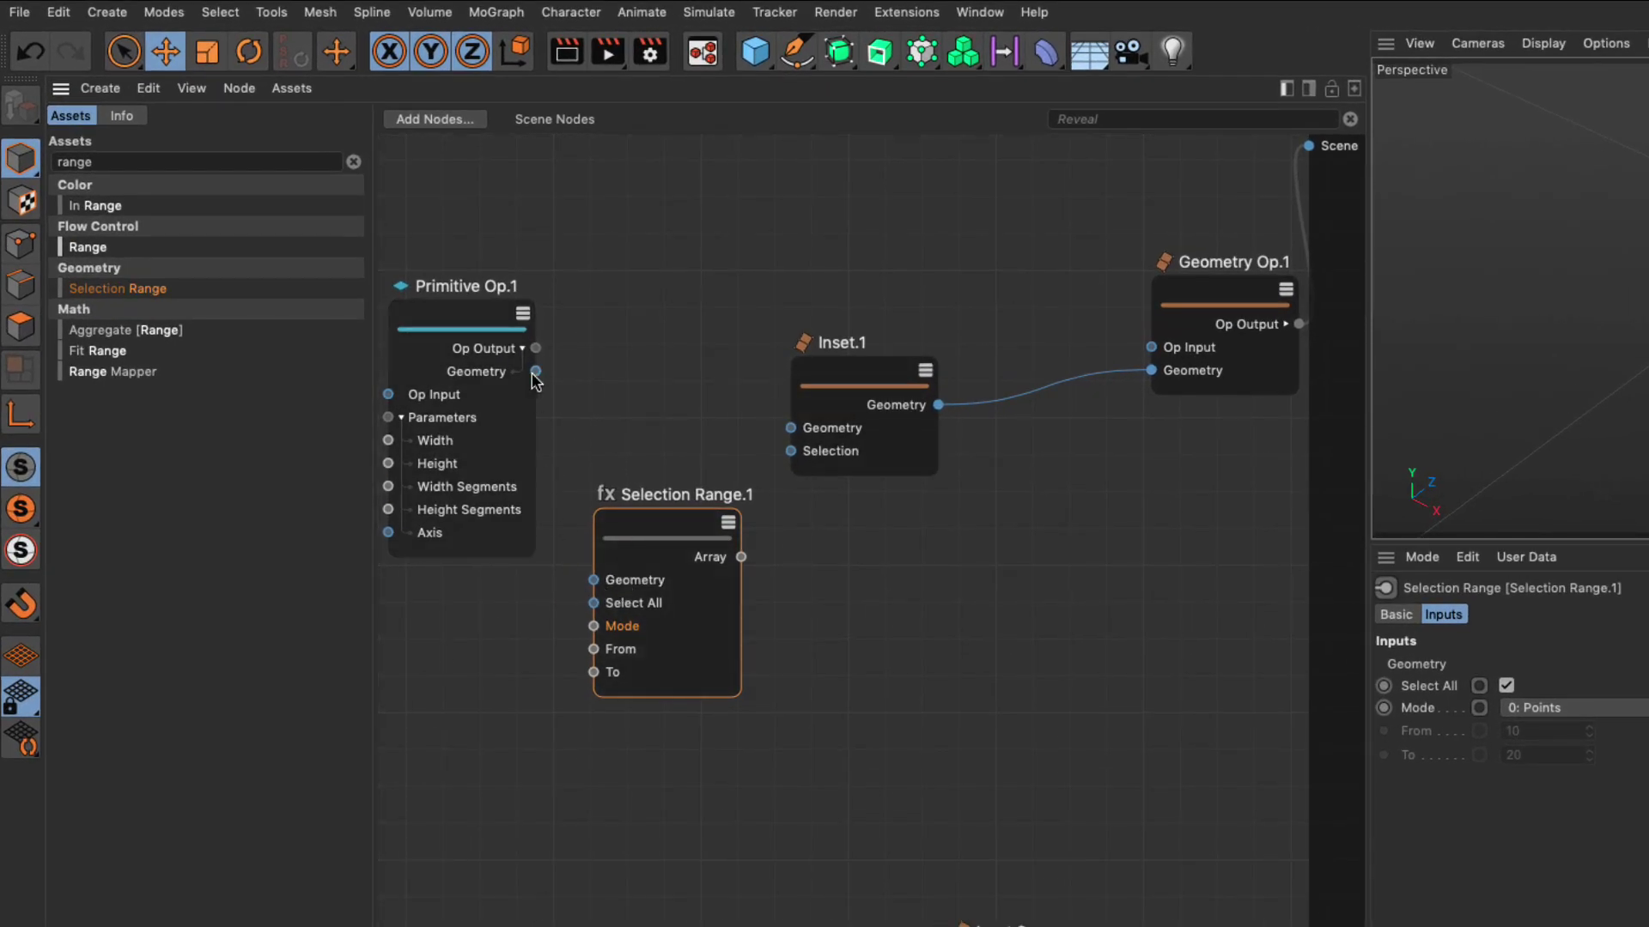
{"action": "left_click_drag", "start_coordinate": [536, 370], "coordinate": [594, 579]}
{"action": "left_click_drag", "start_coordinate": [672, 531], "coordinate": [648, 593]}
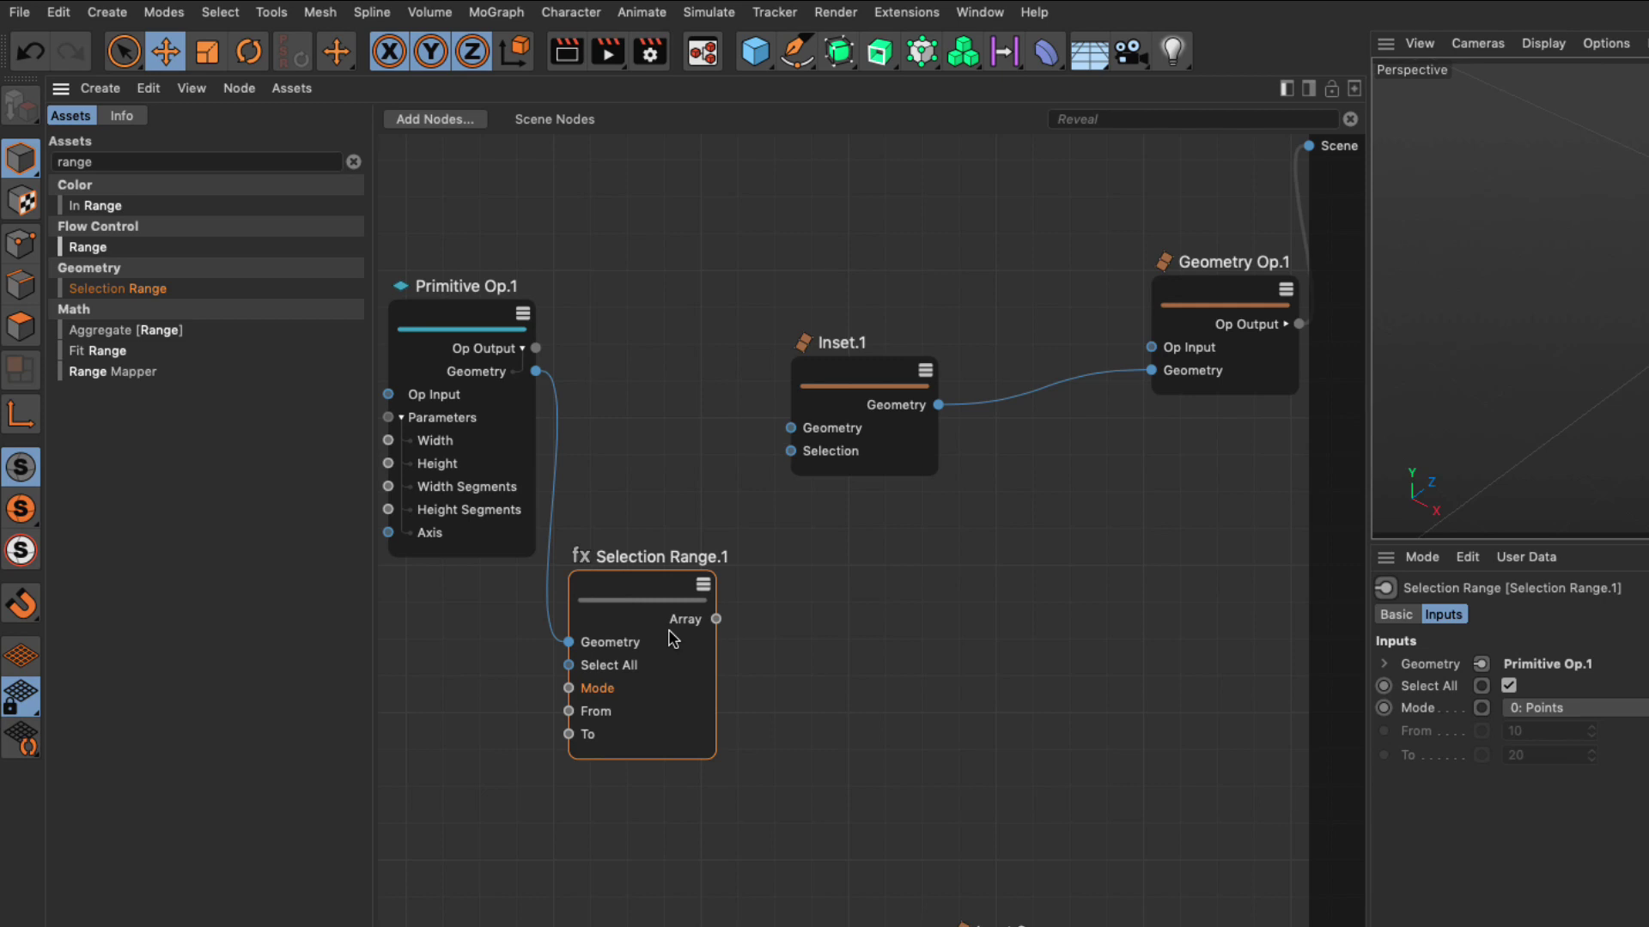
{"action": "left_click_drag", "start_coordinate": [535, 371], "coordinate": [791, 428]}
{"action": "mouse_move", "coordinate": [683, 587]}
{"action": "left_mouse_down"}
{"action": "mouse_move", "coordinate": [683, 570]}
{"action": "mouse_move", "coordinate": [680, 586]}
{"action": "left_mouse_up"}
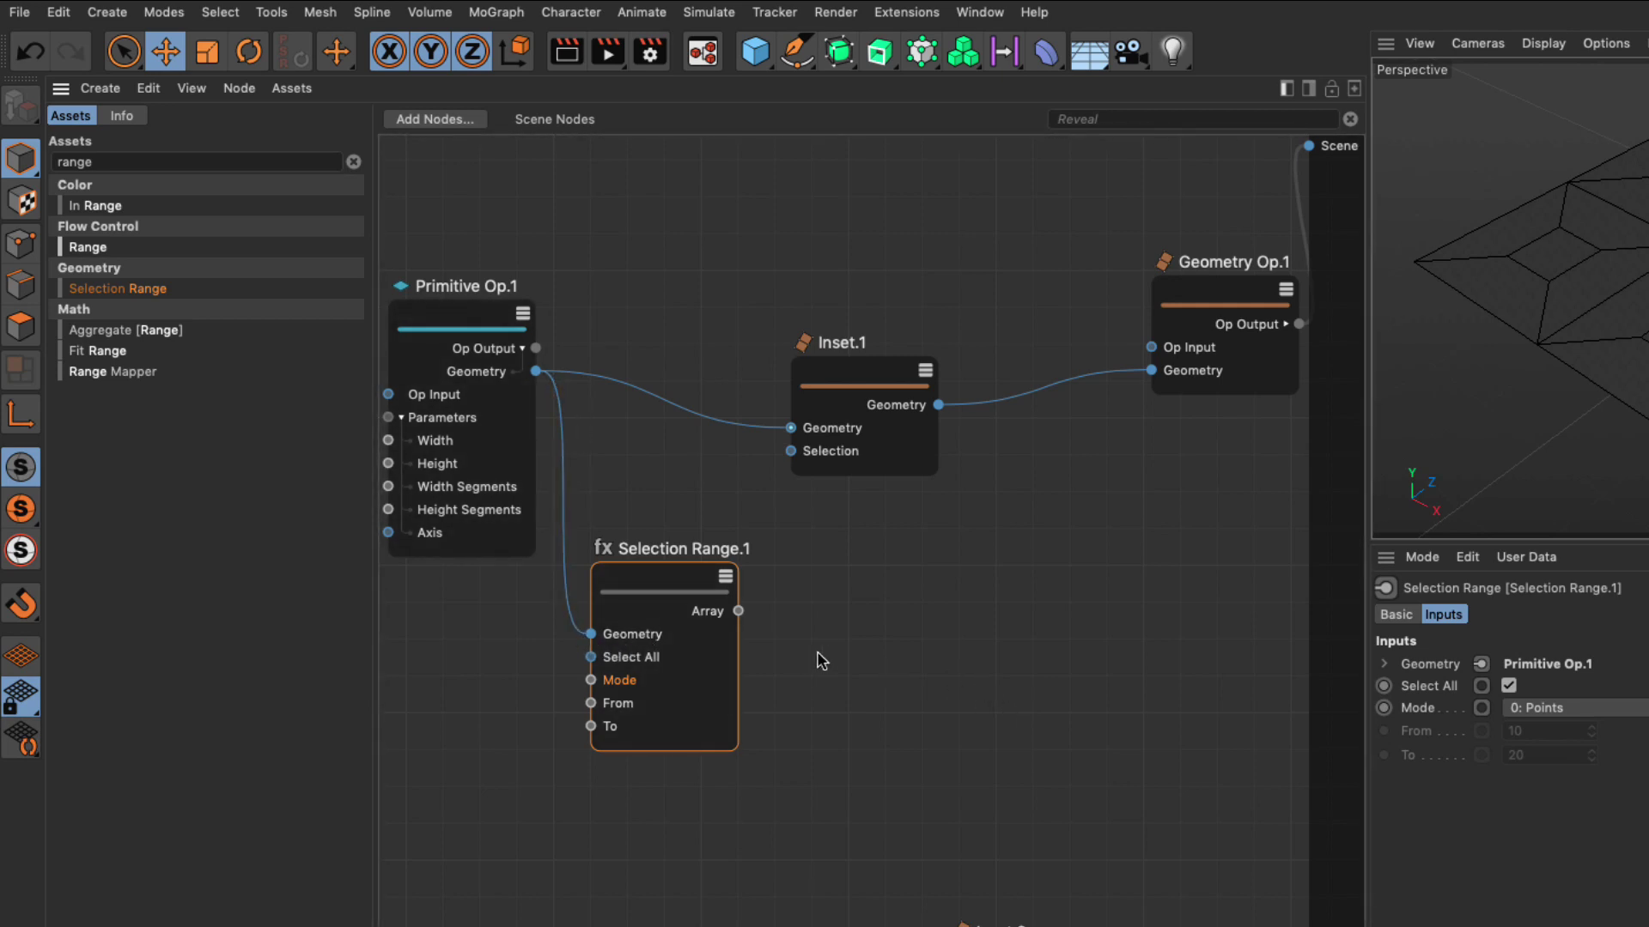
{"action": "left_click_drag", "start_coordinate": [738, 610], "coordinate": [791, 452]}
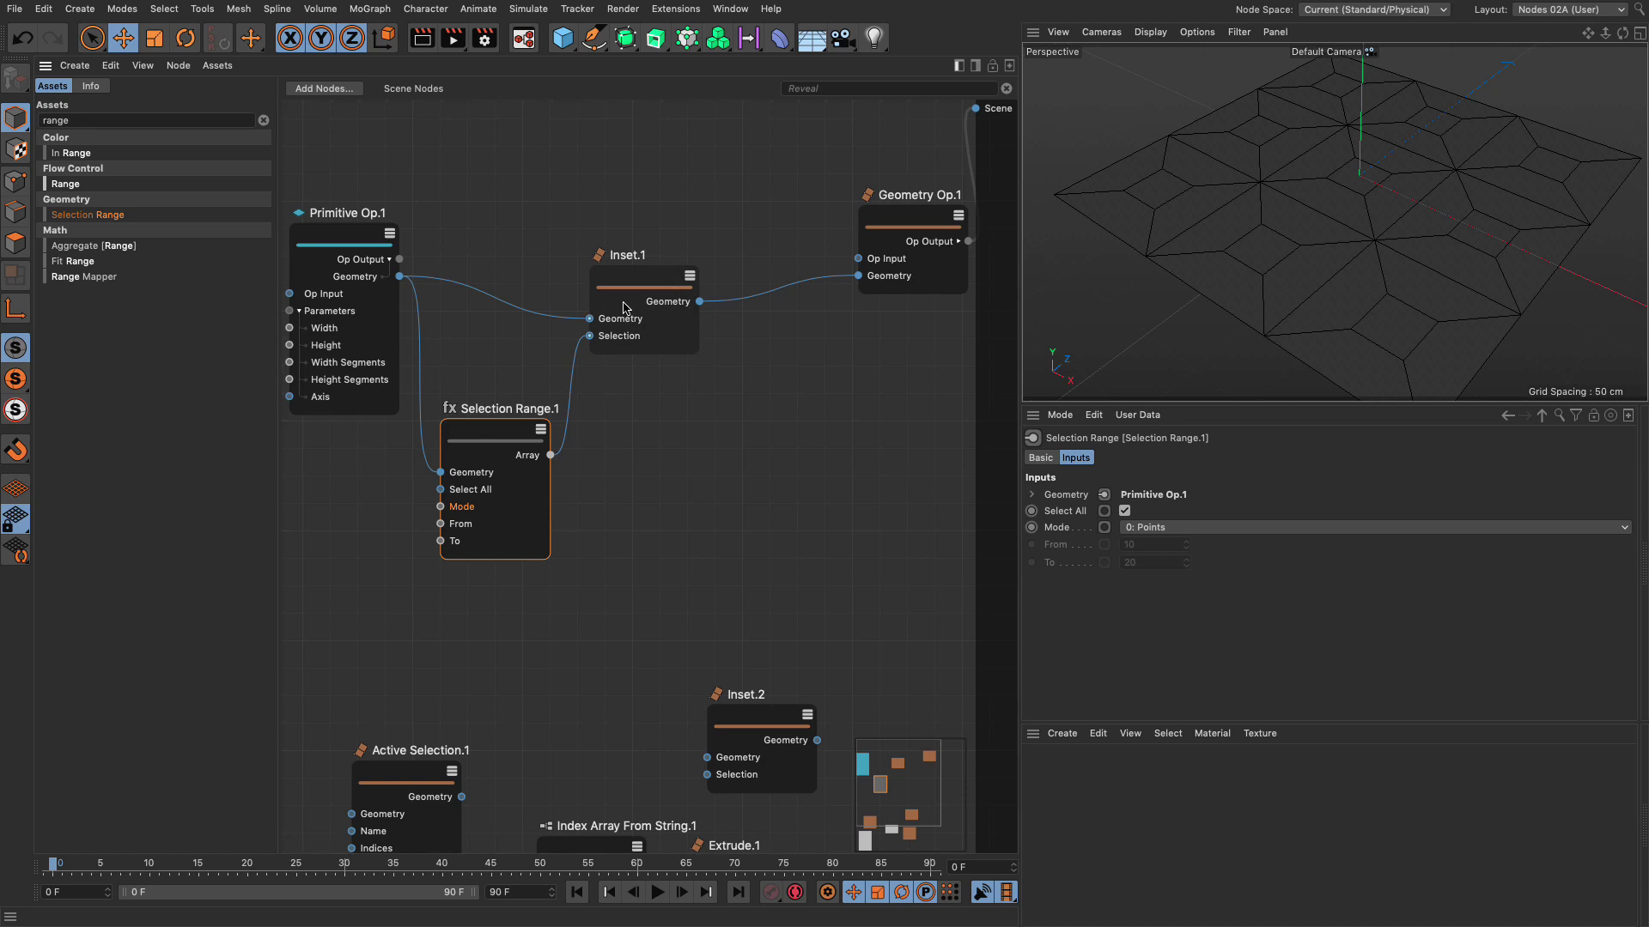
Set Selection Range.1 to Polygons mode with Select All off and a range from 0 to 3.
{"action": "left_click", "coordinate": [1154, 529]}
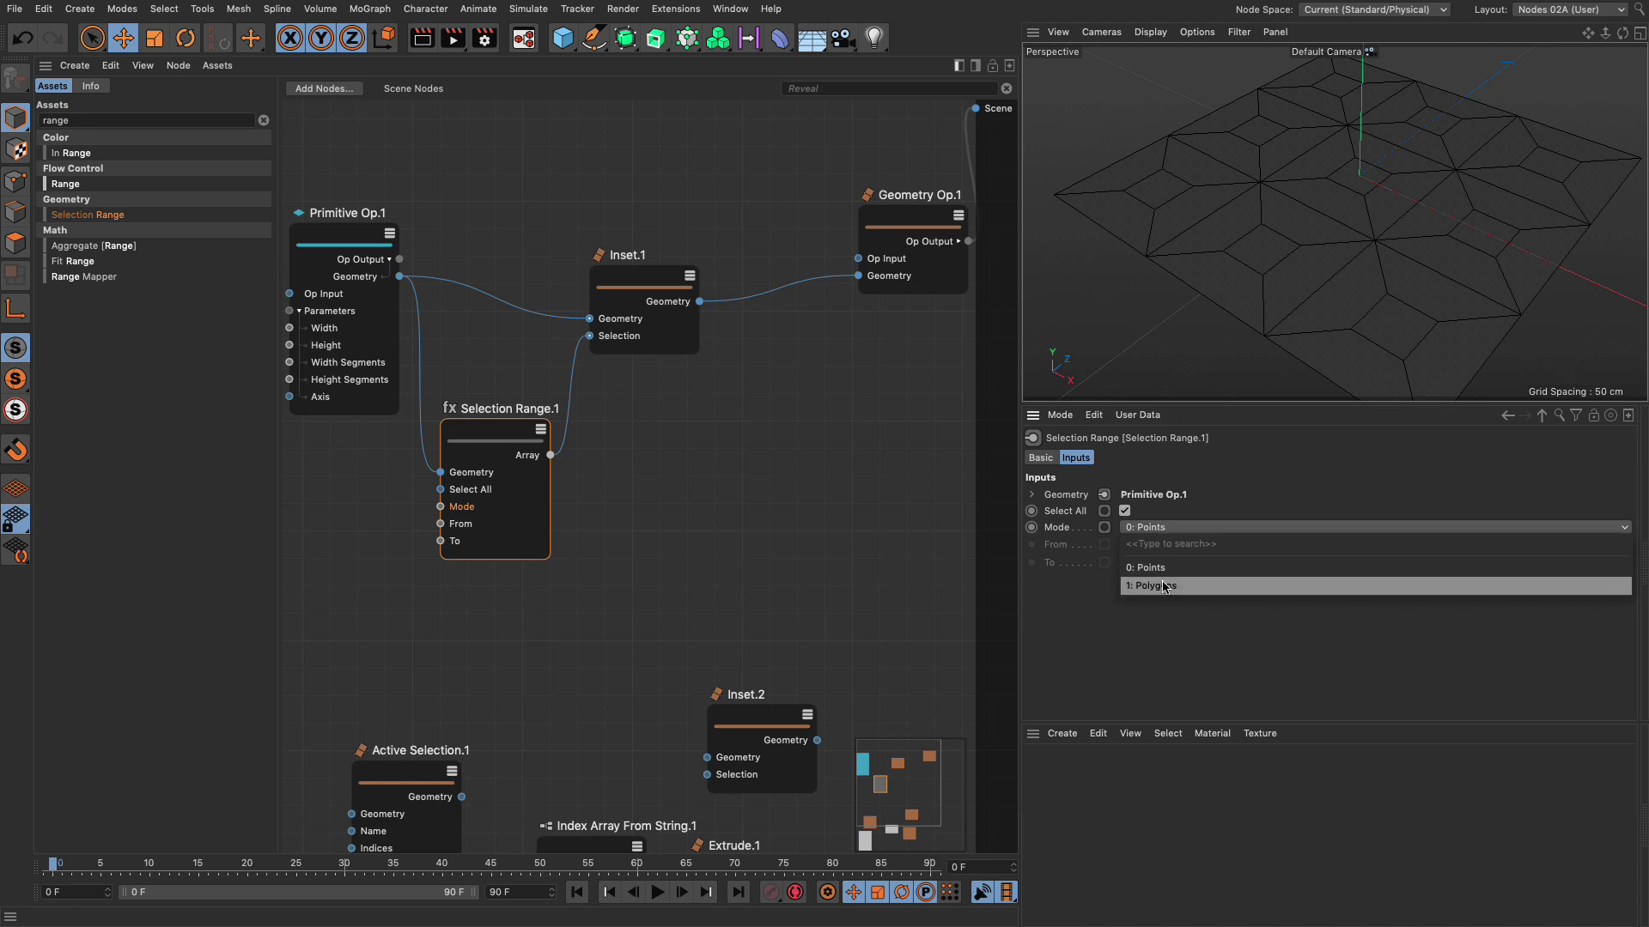
{"action": "left_click", "coordinate": [1164, 587]}
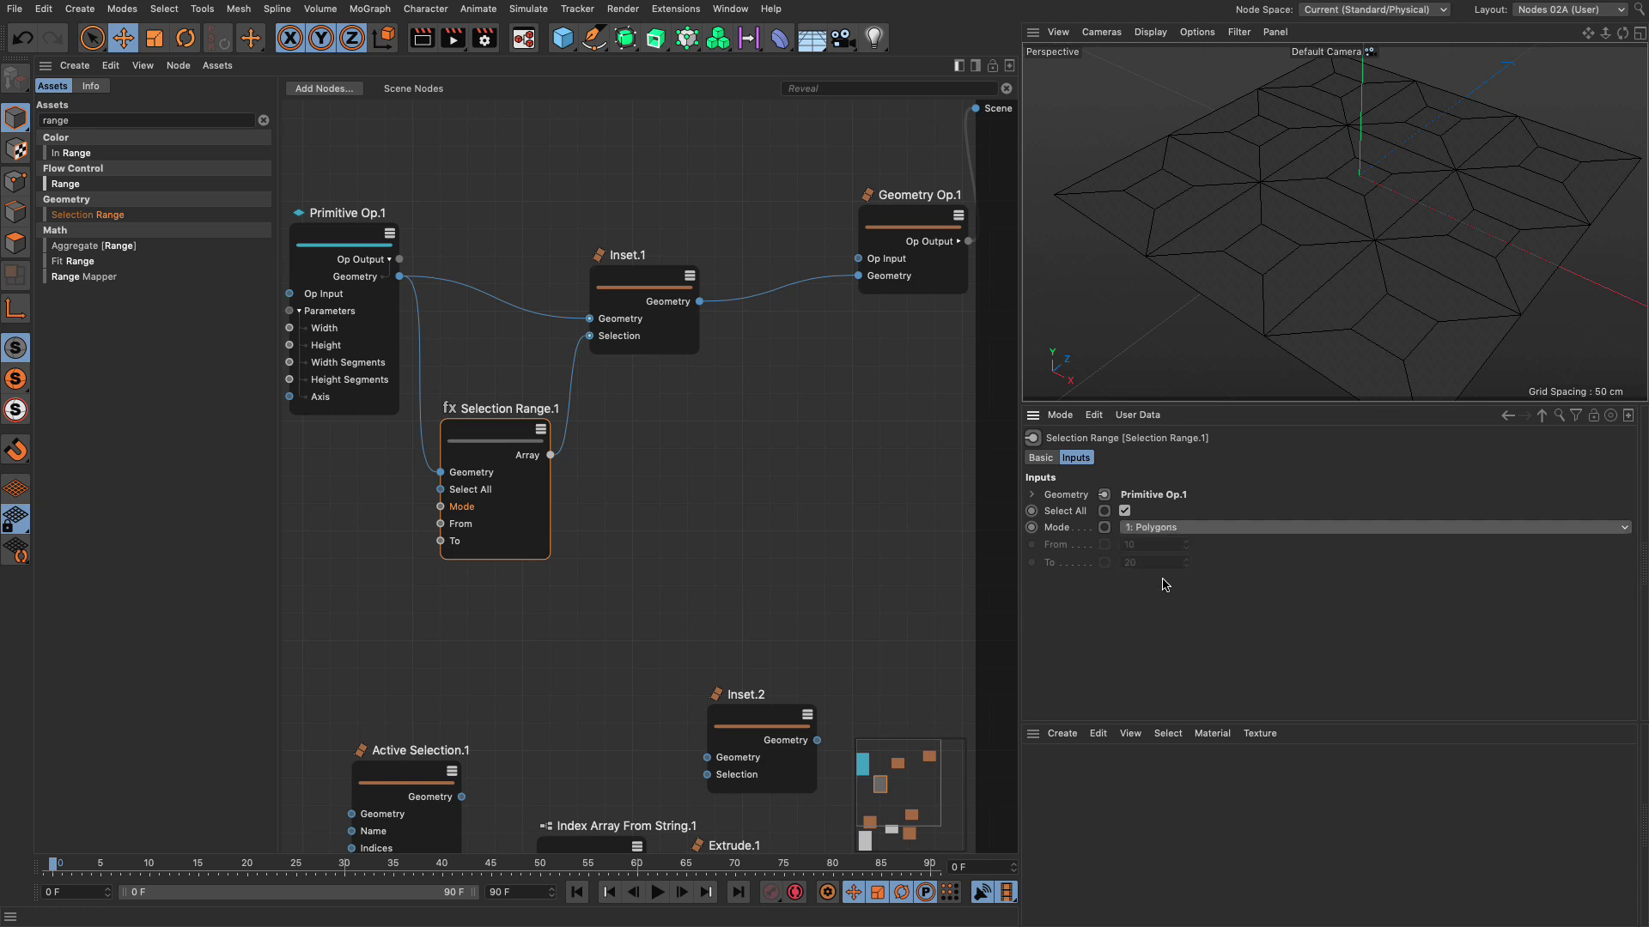
{"action": "left_click", "coordinate": [1124, 511]}
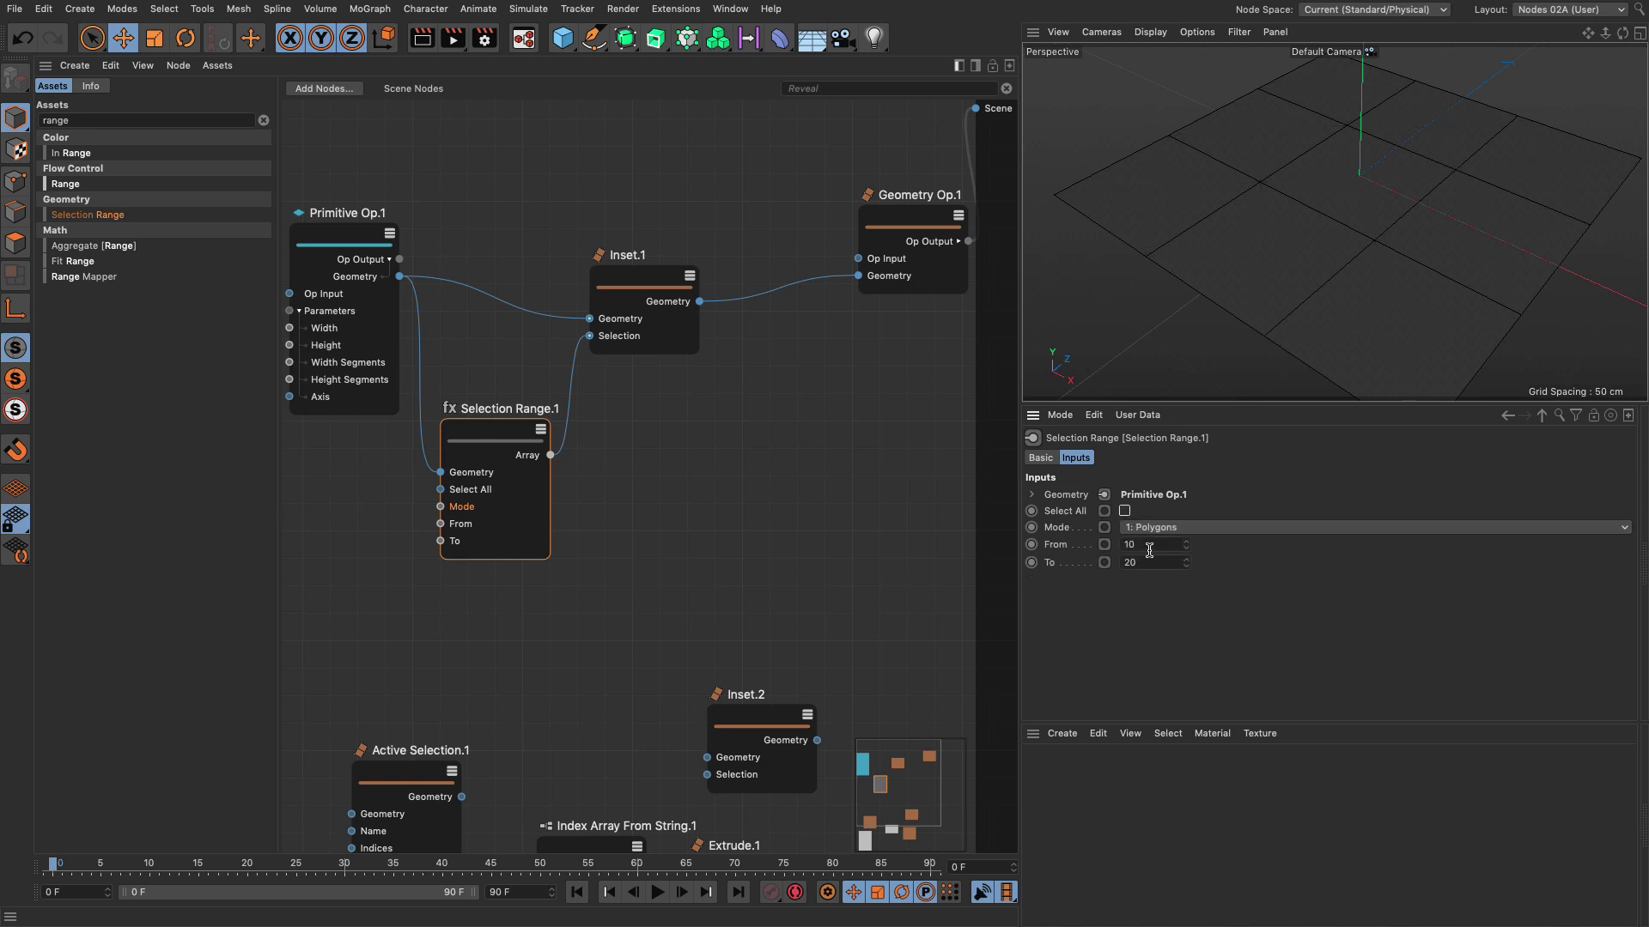
{"action": "left_click", "coordinate": [1152, 545]}
{"action": "key", "text": "Tab"}
{"action": "type", "text": "3"}
{"action": "key", "text": "Return"}
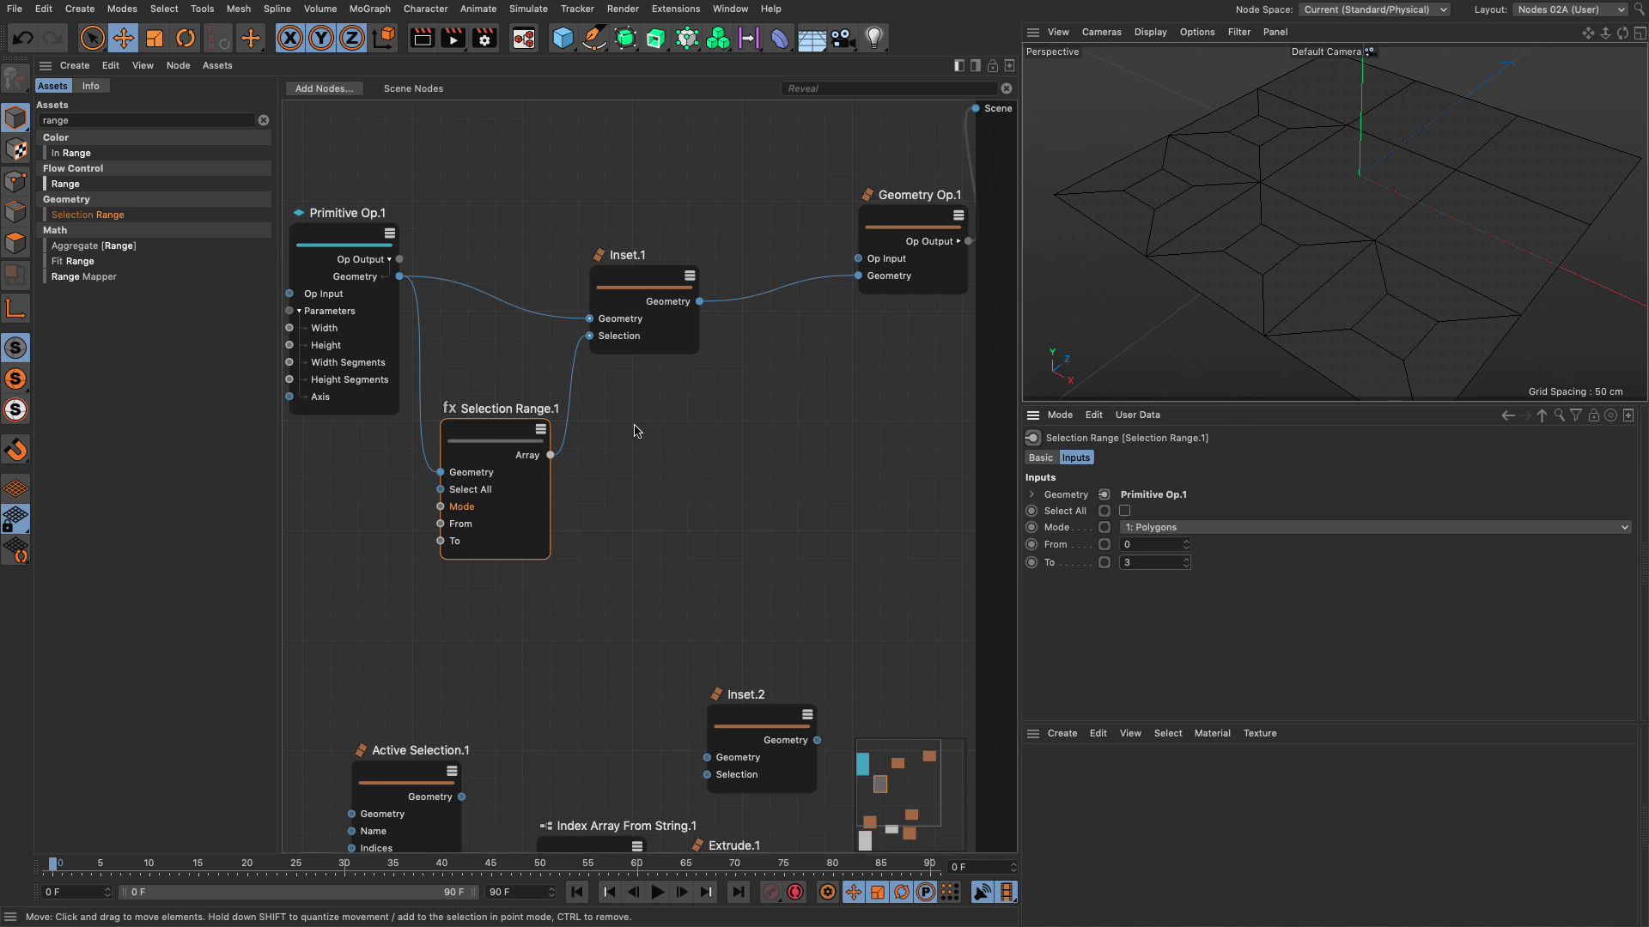
Insert Inset.2 between Inset.1 and Geometry Op.1, and feed Selection Range.1's Array into its Selection.
{"action": "left_click_drag", "start_coordinate": [747, 720], "coordinate": [760, 375]}
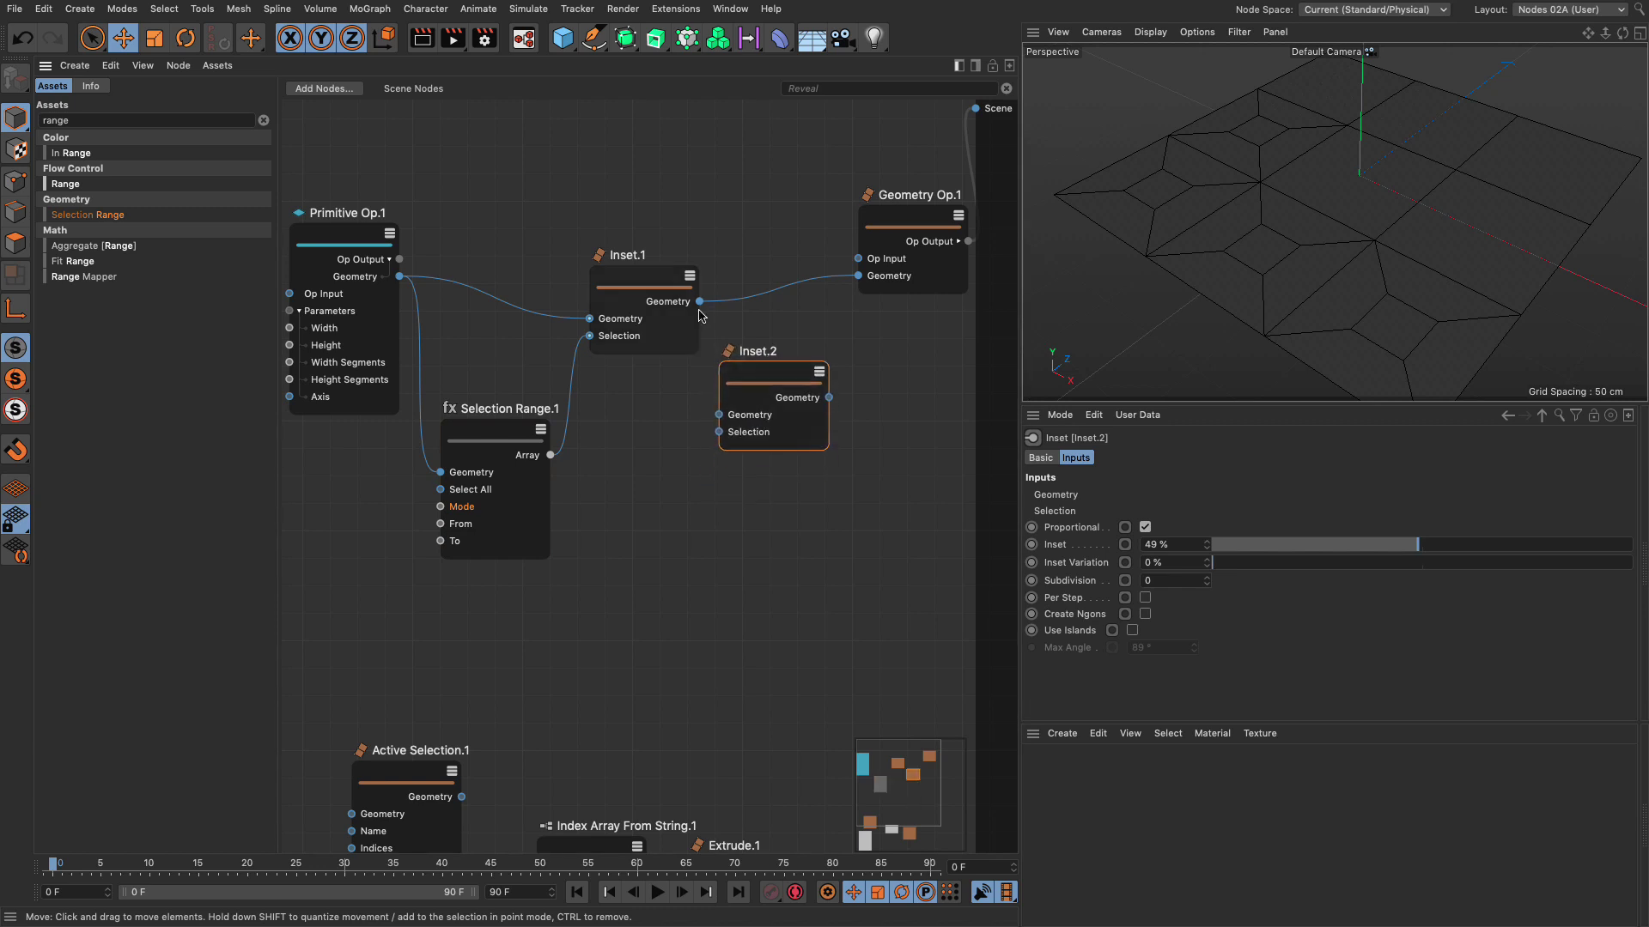
{"action": "left_click_drag", "start_coordinate": [700, 301], "coordinate": [719, 415]}
{"action": "left_click_drag", "start_coordinate": [829, 397], "coordinate": [858, 277]}
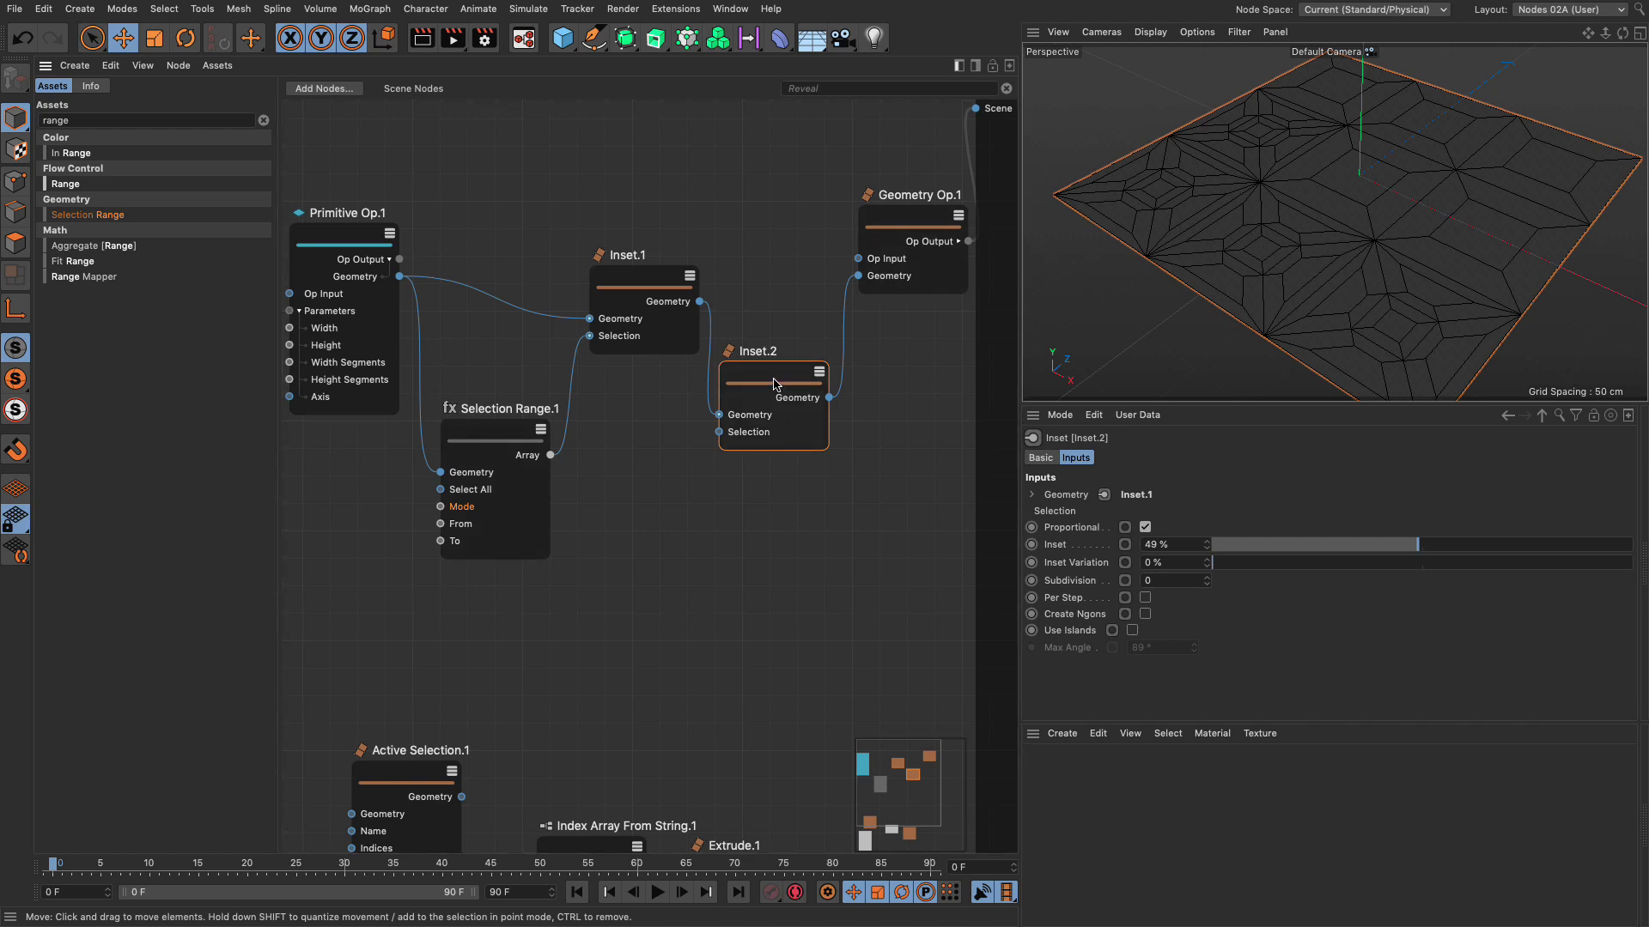
{"action": "left_click_drag", "start_coordinate": [550, 455], "coordinate": [721, 436]}
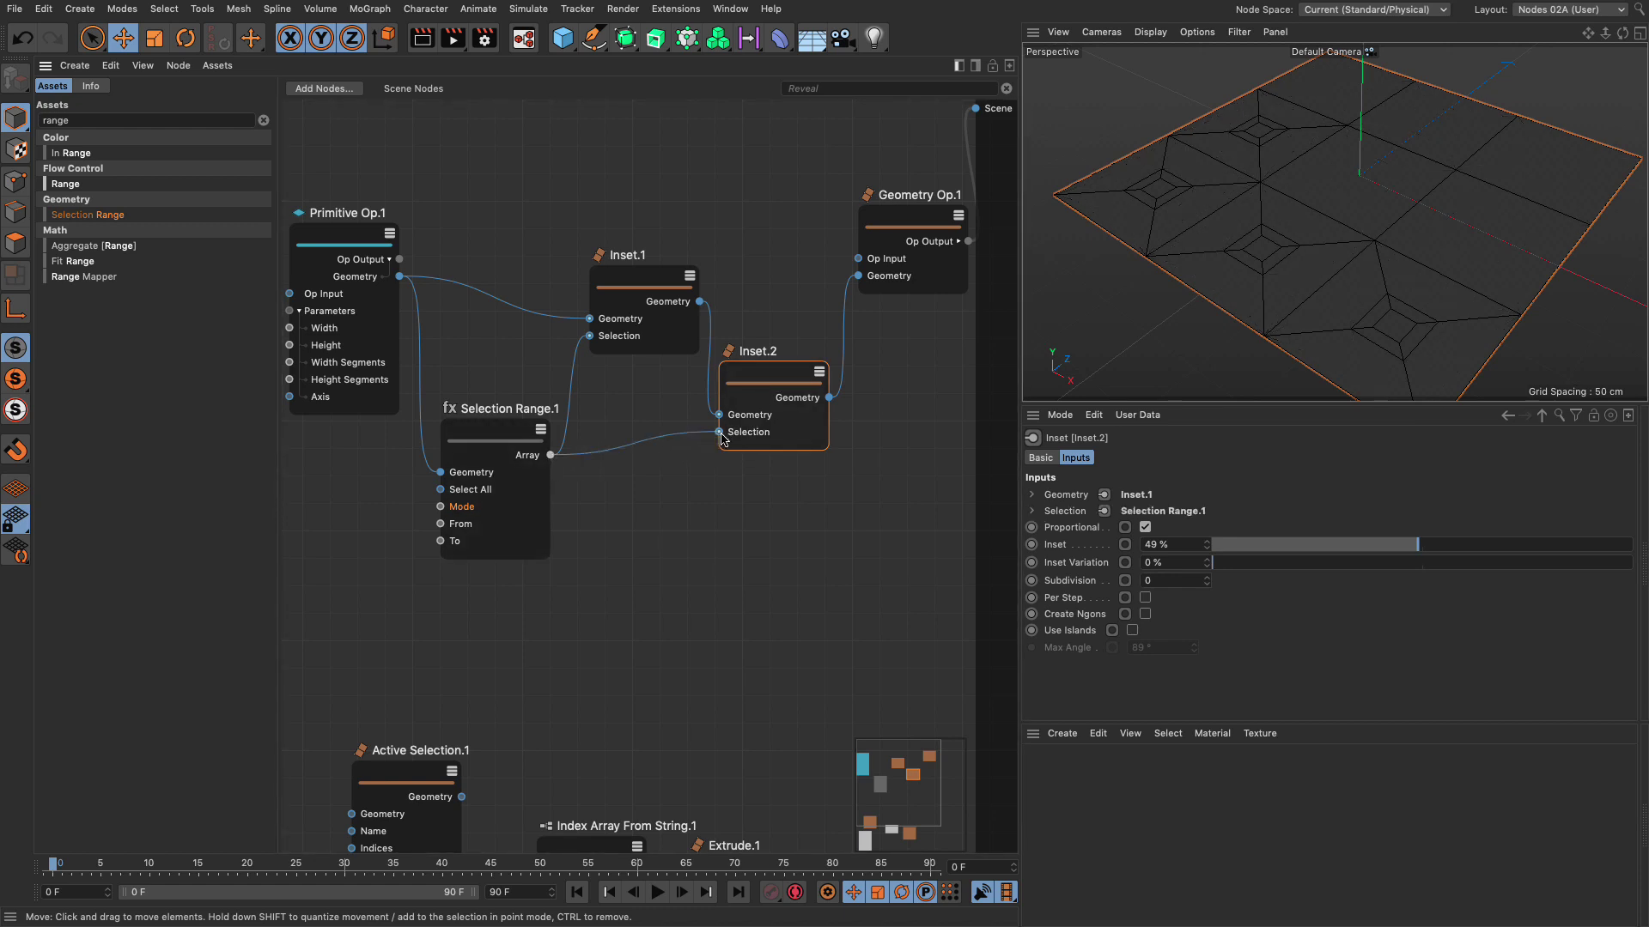
{"action": "left_click", "coordinate": [486, 444]}
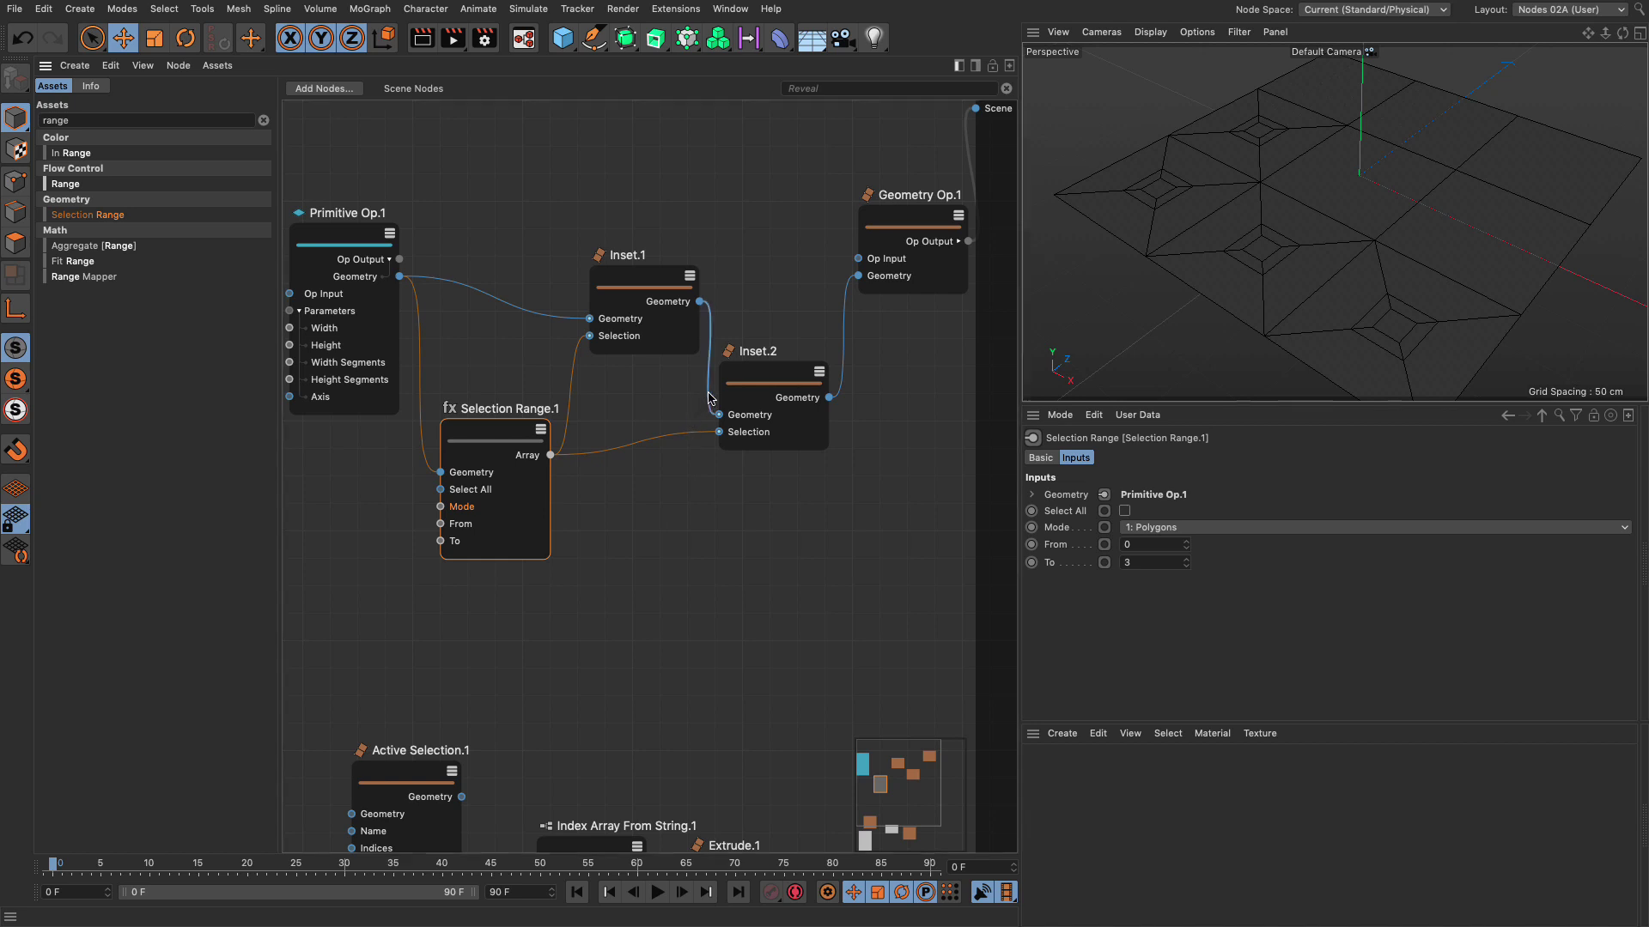
Disconnect Selection Range.1's Array from both Inset nodes and move the Selection Range node lower.
{"action": "left_click_drag", "start_coordinate": [756, 373], "coordinate": [767, 318]}
{"action": "left_click", "coordinate": [640, 418]}
{"action": "key", "text": "Delete"}
{"action": "left_click", "coordinate": [559, 394]}
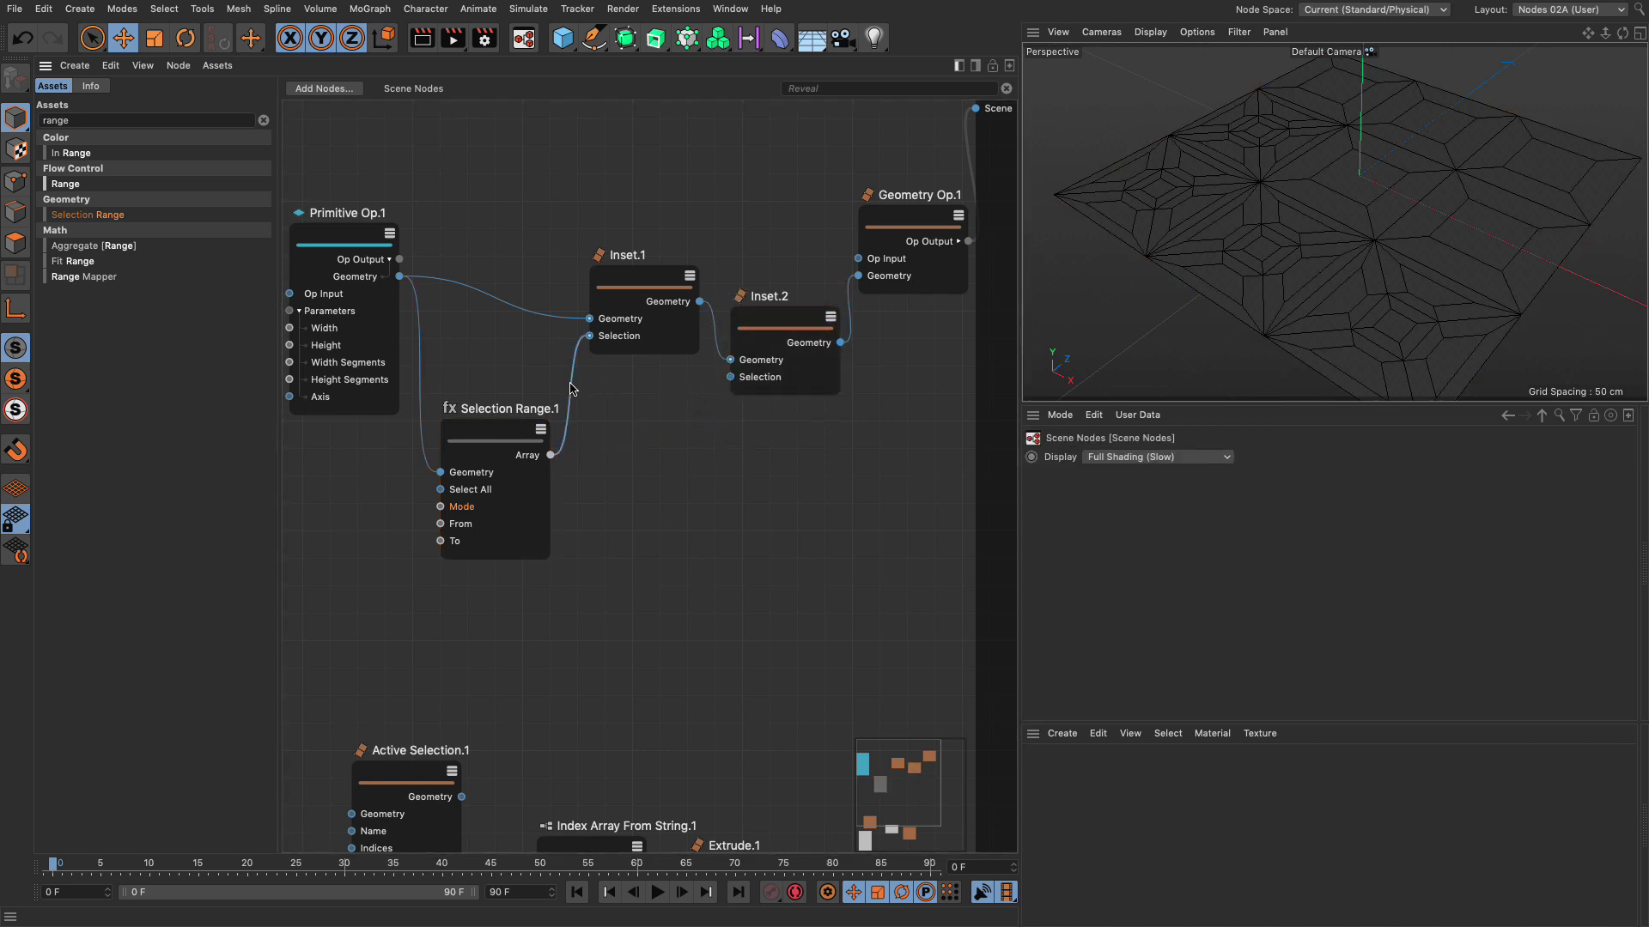
{"action": "key", "text": "Delete"}
{"action": "left_click_drag", "start_coordinate": [509, 503], "coordinate": [462, 595]}
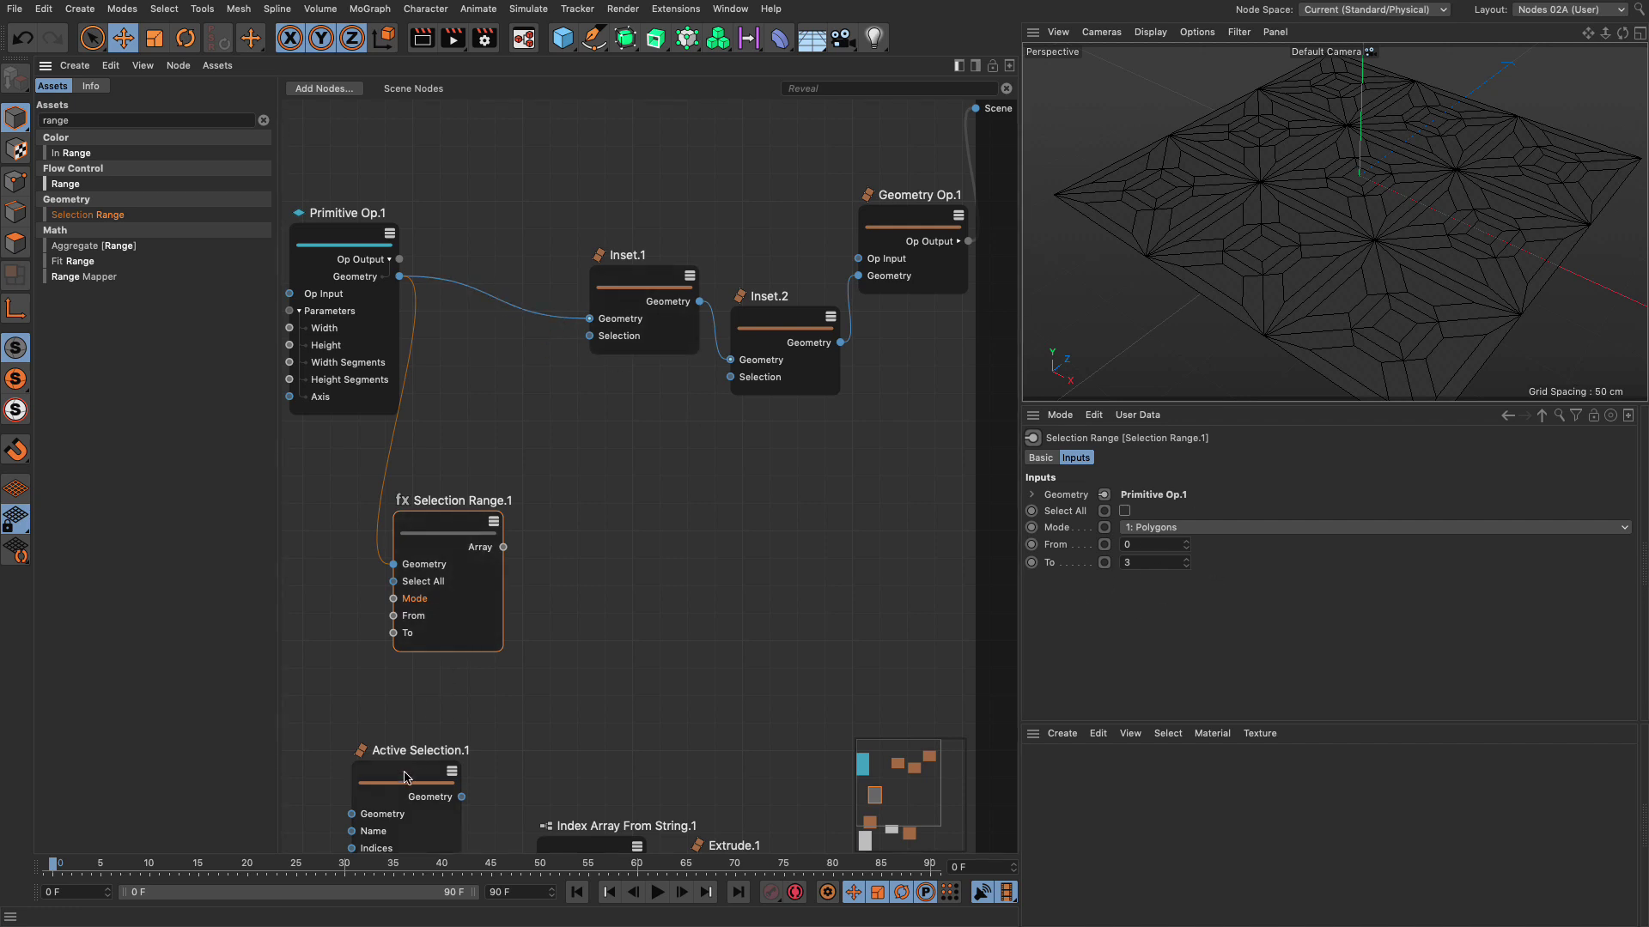
Route Primitive Op.1's Geometry through Active Selection.1 into Inset.1, with Selection Range.1's Array feeding its Indices.
{"action": "left_click_drag", "start_coordinate": [405, 779], "coordinate": [506, 360]}
{"action": "left_click_drag", "start_coordinate": [399, 277], "coordinate": [564, 403]}
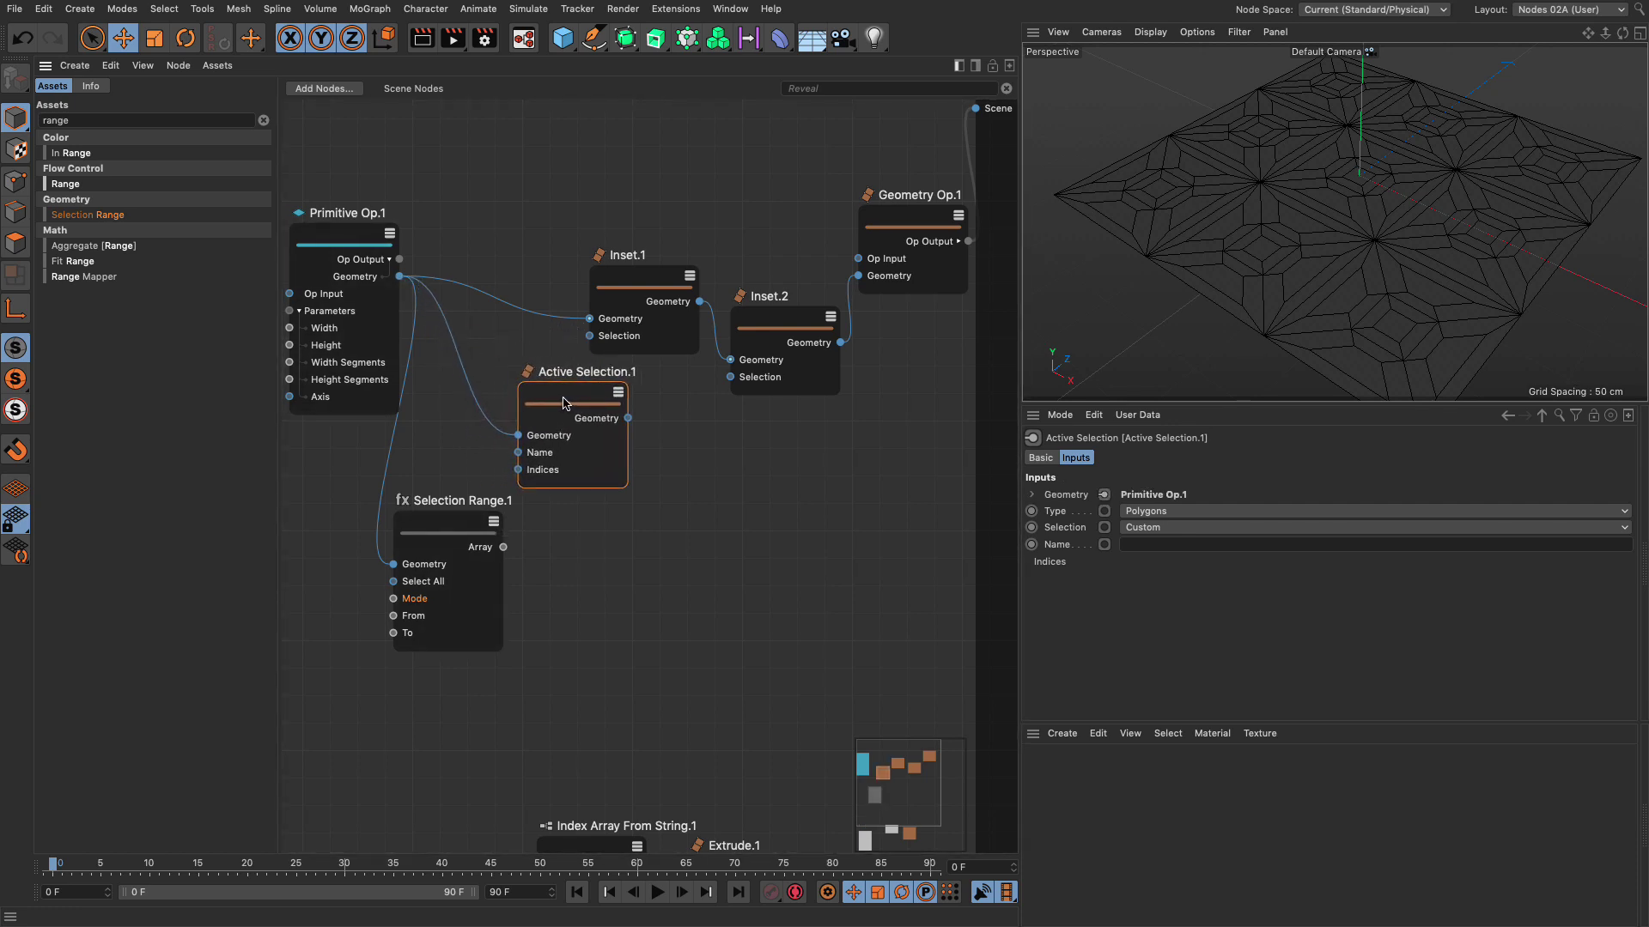
{"action": "left_click_drag", "start_coordinate": [497, 554], "coordinate": [518, 470]}
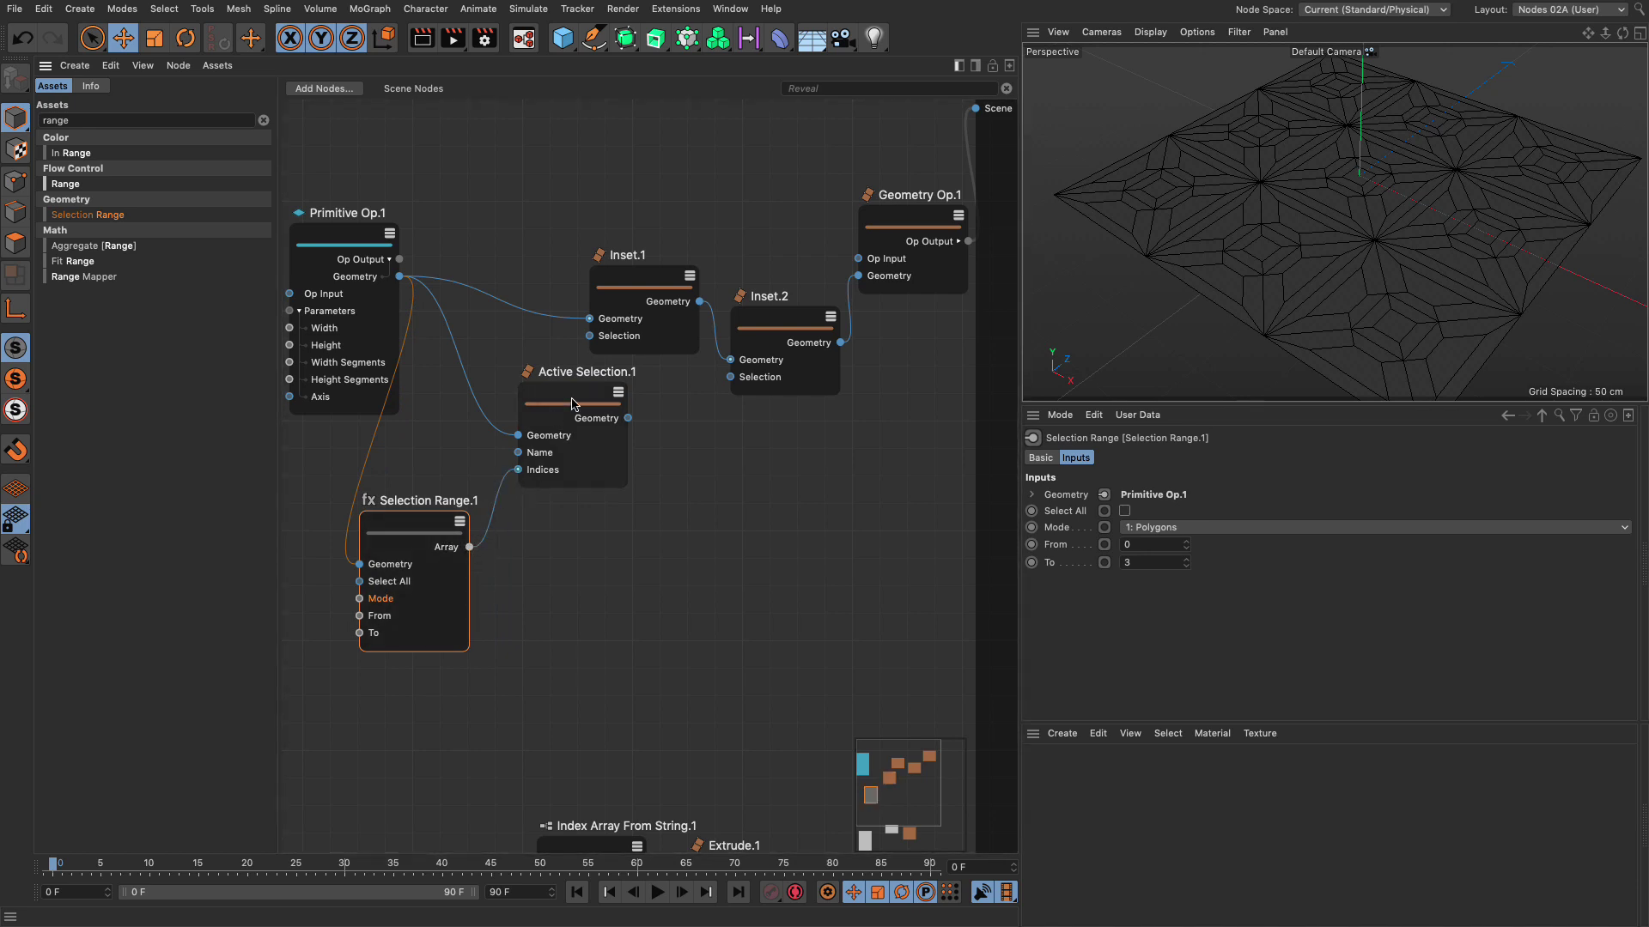
{"action": "left_click_drag", "start_coordinate": [573, 403], "coordinate": [589, 319]}
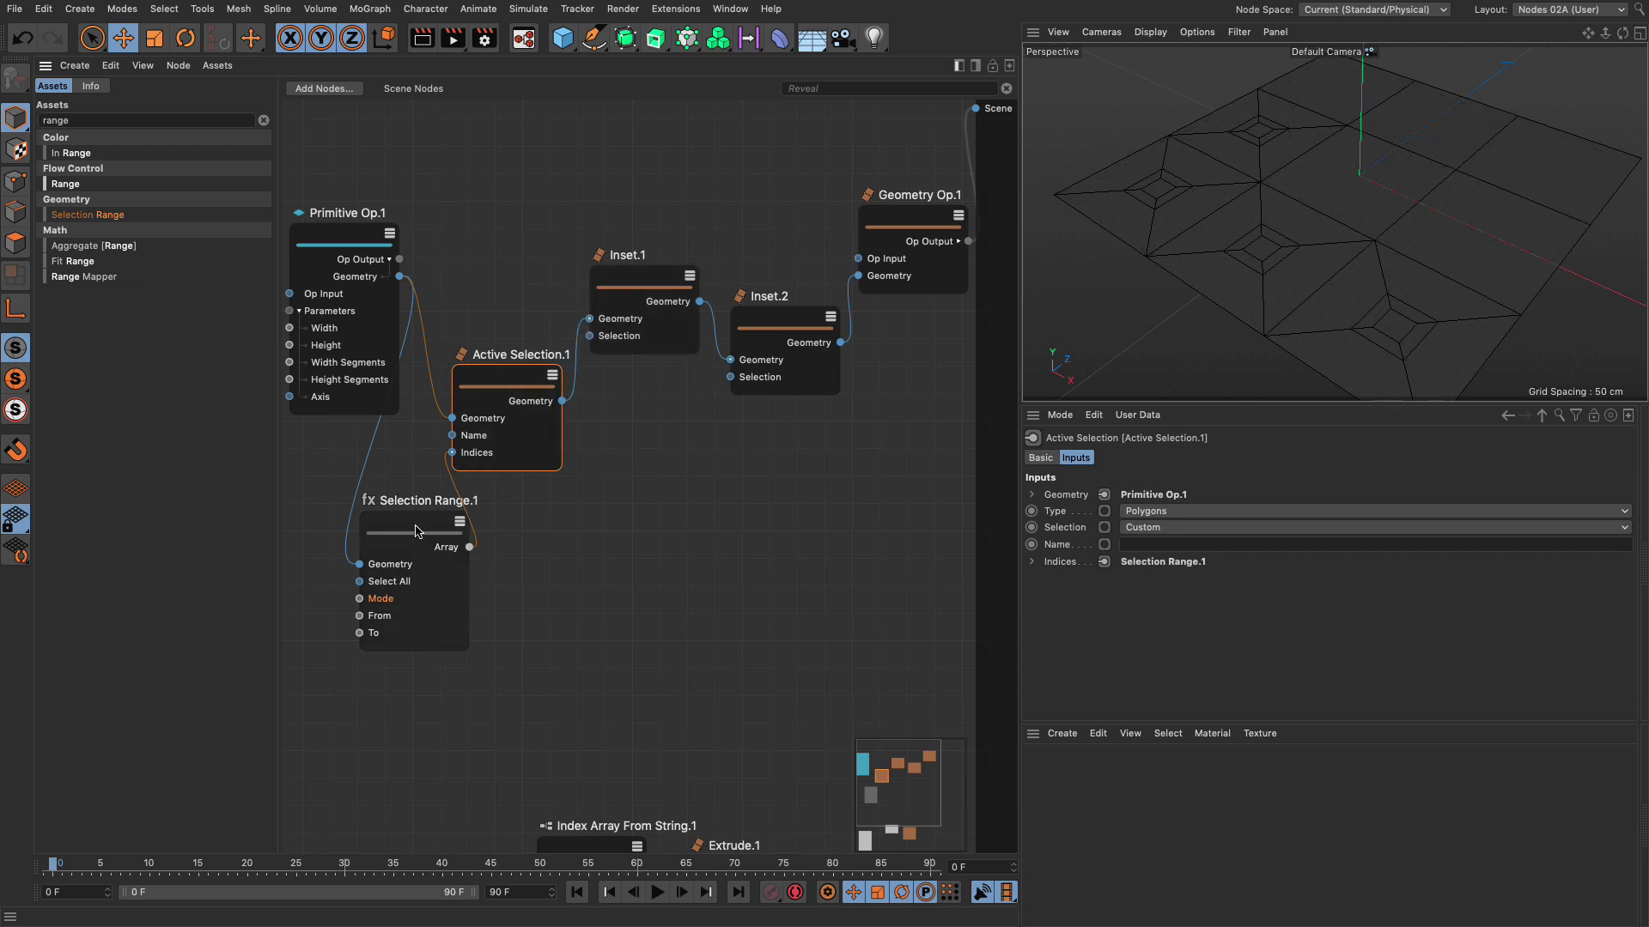
Spread out the Inset and Geometry Op nodes and insert Extrude.1 between Inset.2 and Geometry Op.1.
{"action": "left_click_drag", "start_coordinate": [893, 196], "coordinate": [949, 189]}
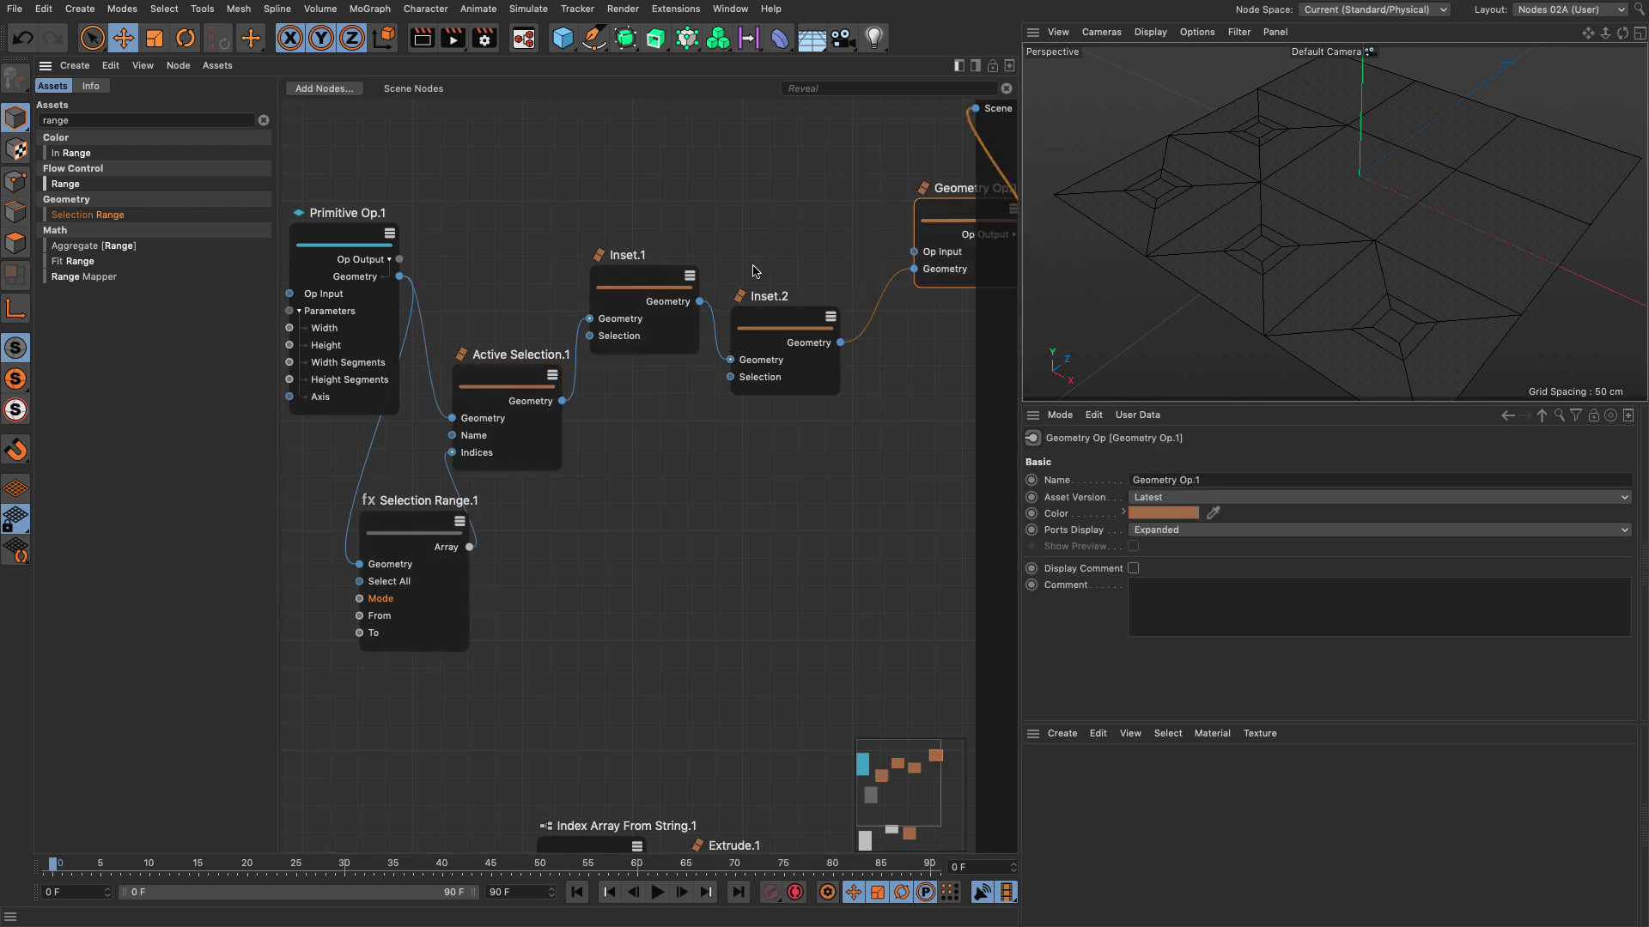
{"action": "left_click_drag", "start_coordinate": [657, 288], "coordinate": [638, 255]}
{"action": "left_click_drag", "start_coordinate": [769, 332], "coordinate": [732, 354]}
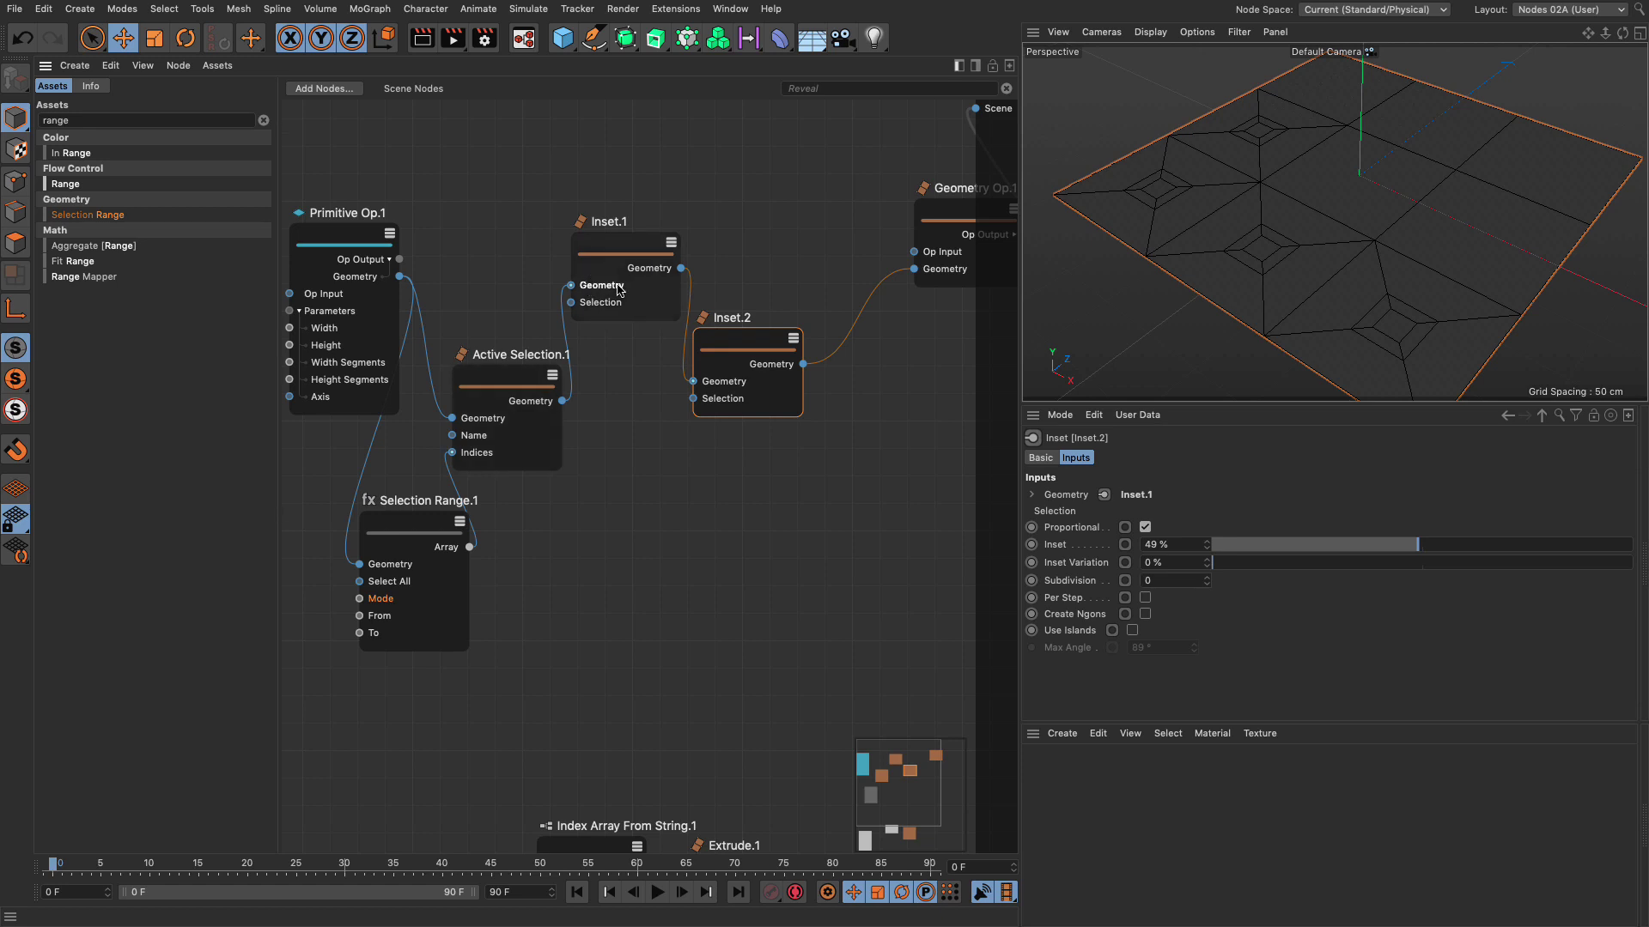
{"action": "scroll", "coordinate": [760, 730], "scroll_direction": "down", "scroll_amount": 2}
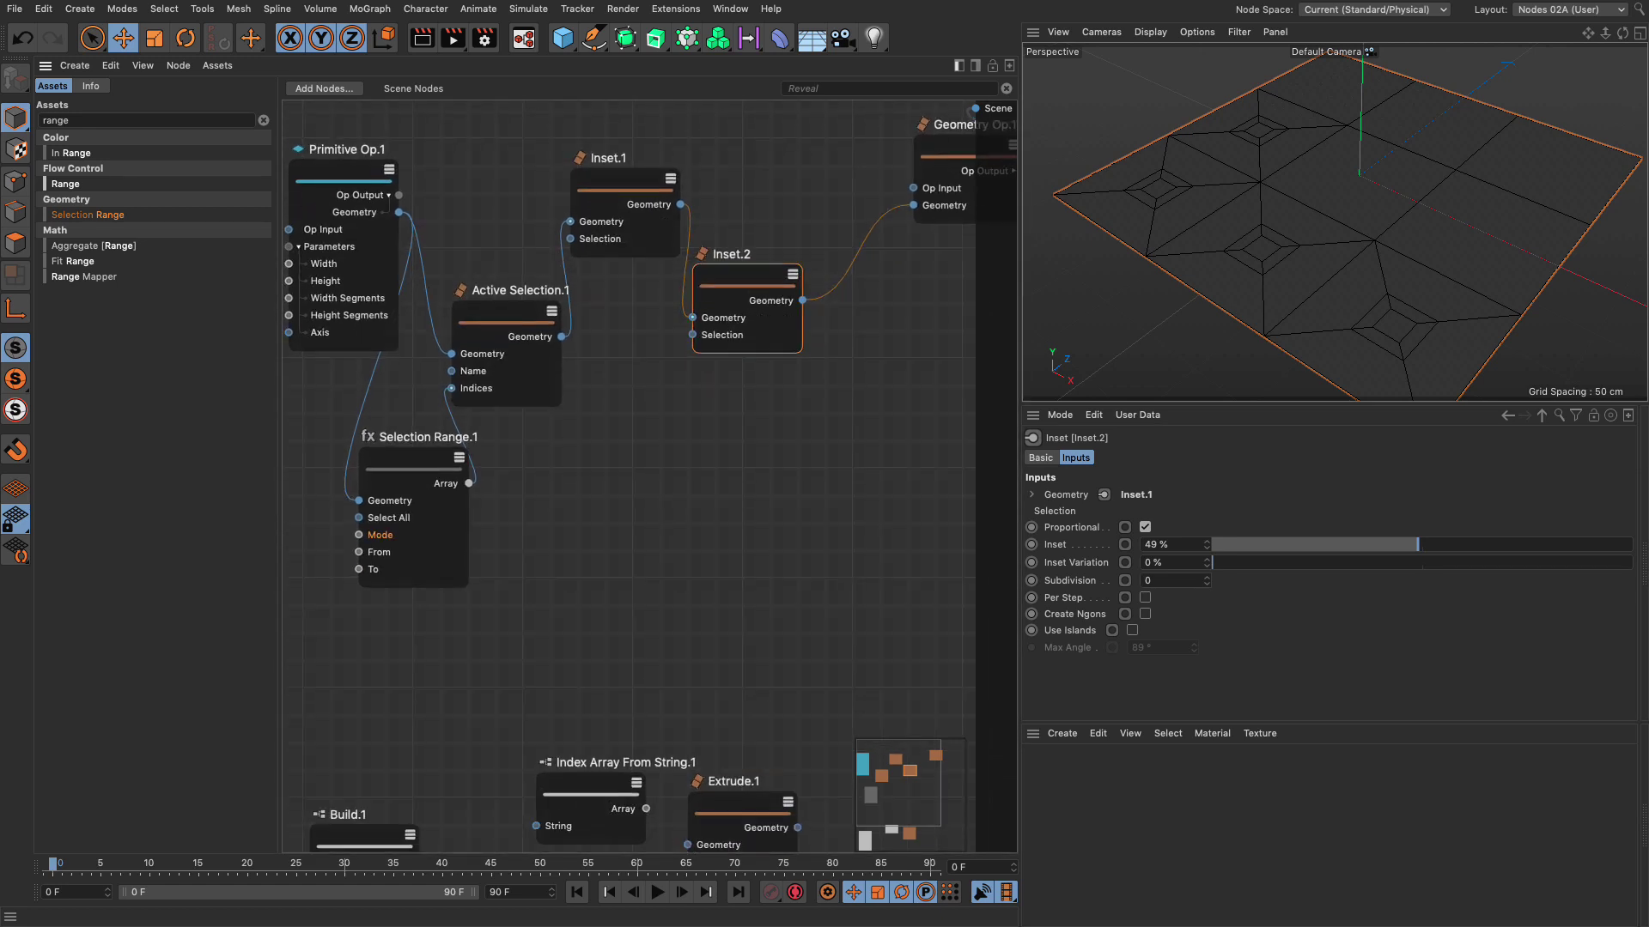
{"action": "left_click_drag", "start_coordinate": [747, 822], "coordinate": [874, 417]}
{"action": "left_click_drag", "start_coordinate": [799, 296], "coordinate": [812, 433]}
{"action": "left_click_drag", "start_coordinate": [922, 415], "coordinate": [911, 201]}
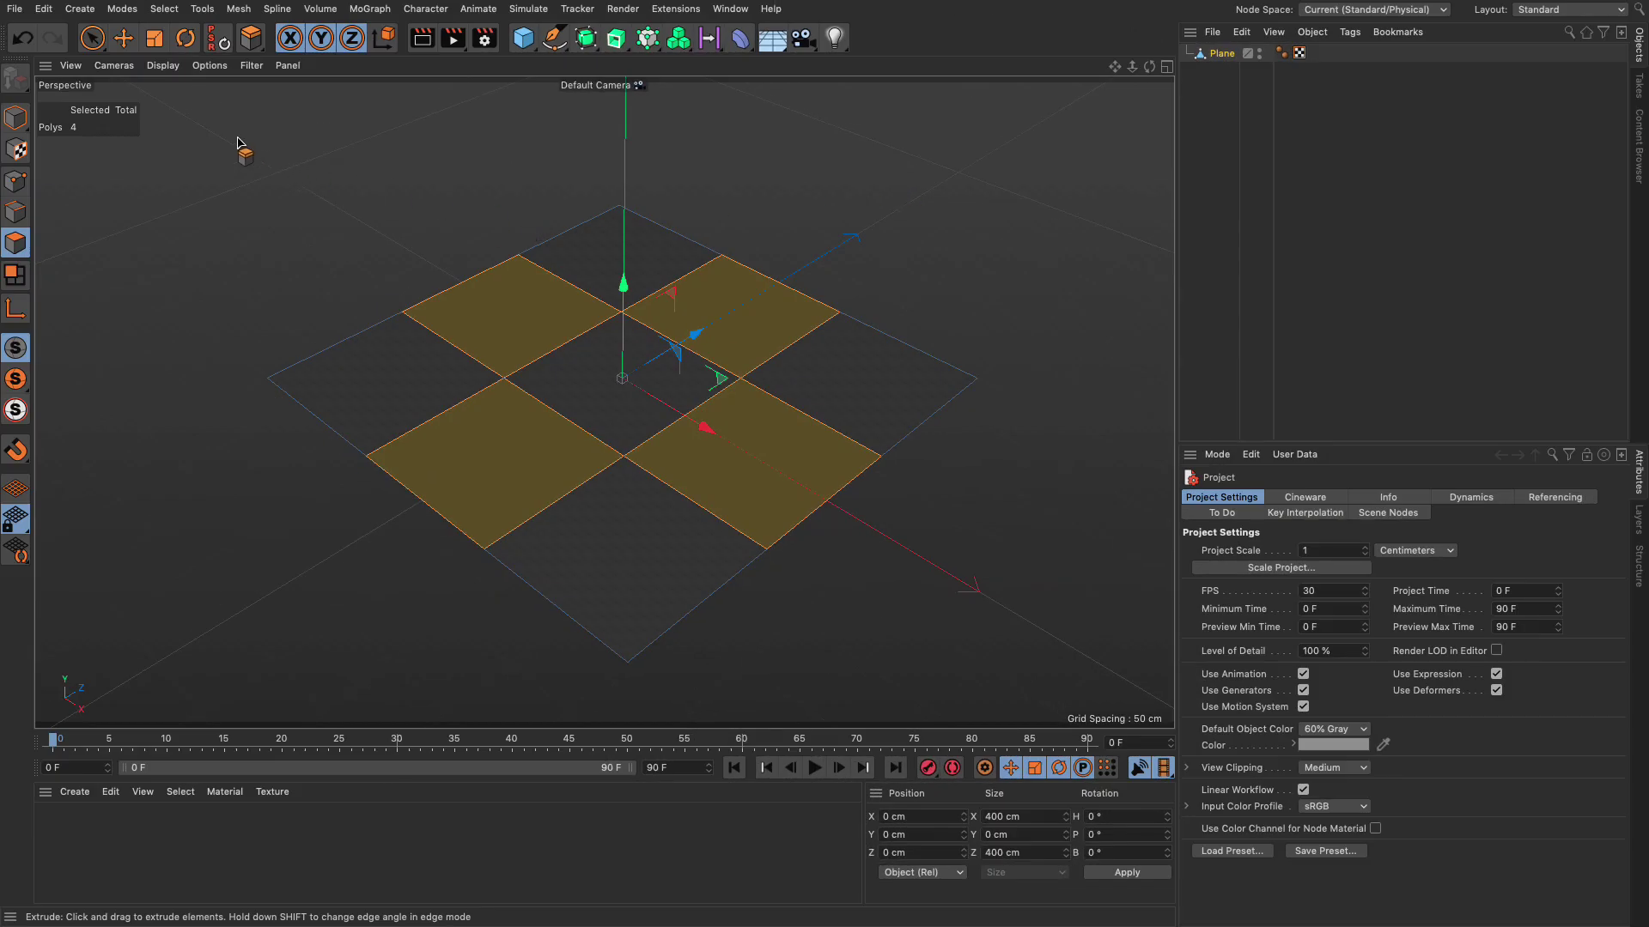
Store the plane's four selected polygons in a Polygon Selection tag named "selection".
{"action": "left_click", "coordinate": [164, 10]}
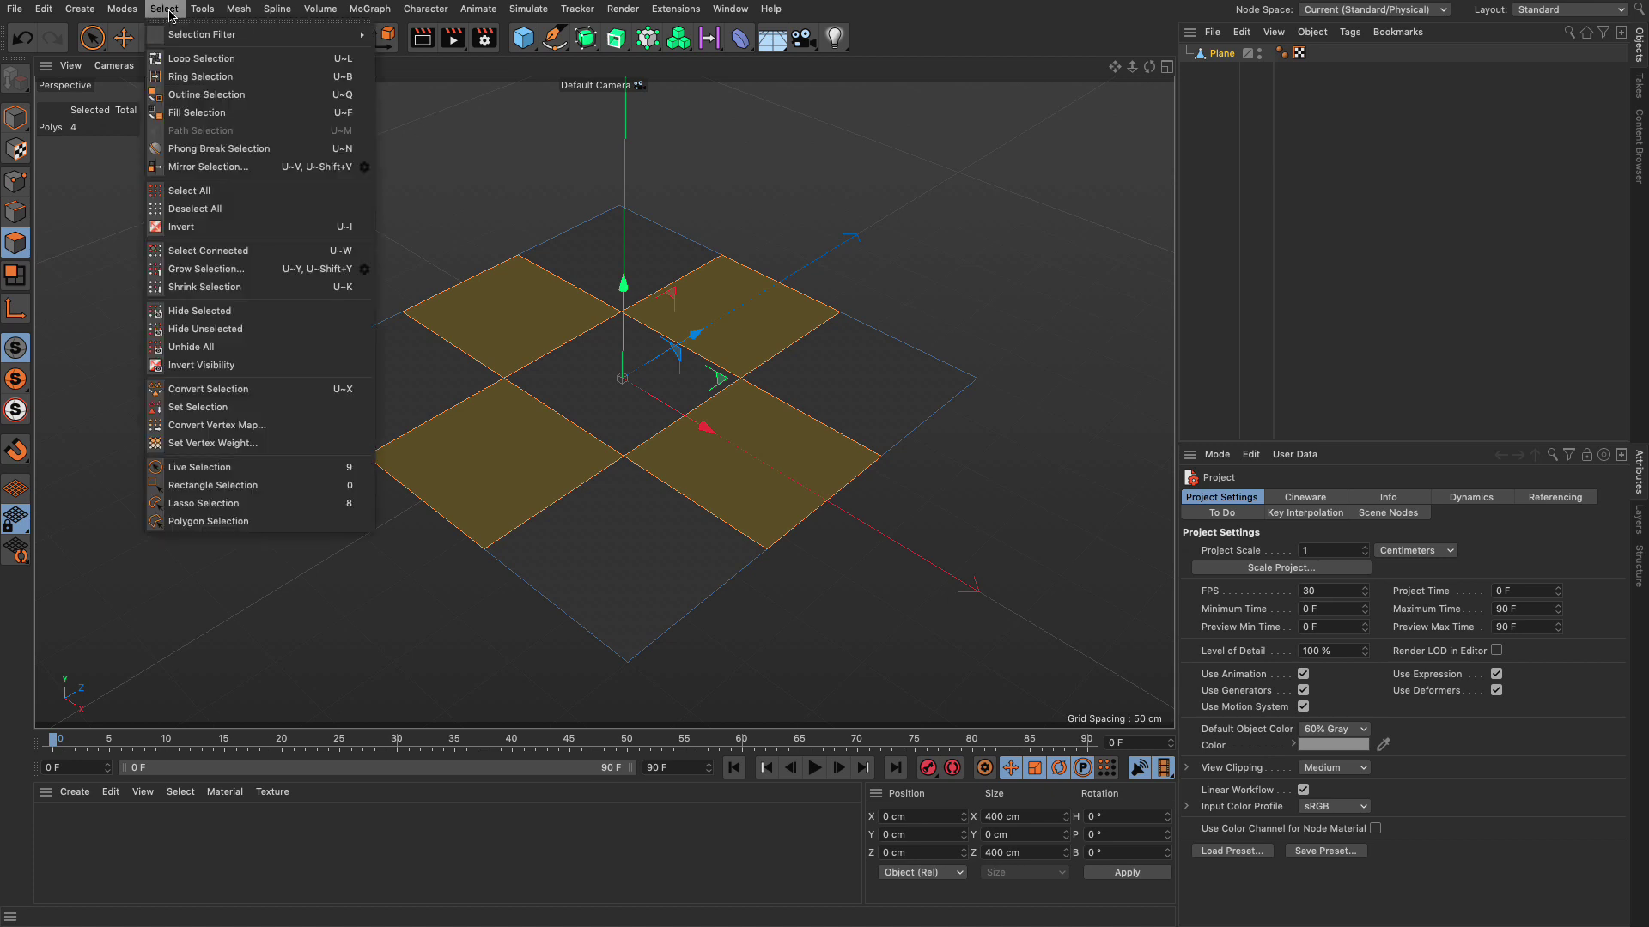
{"action": "left_click", "coordinate": [213, 409]}
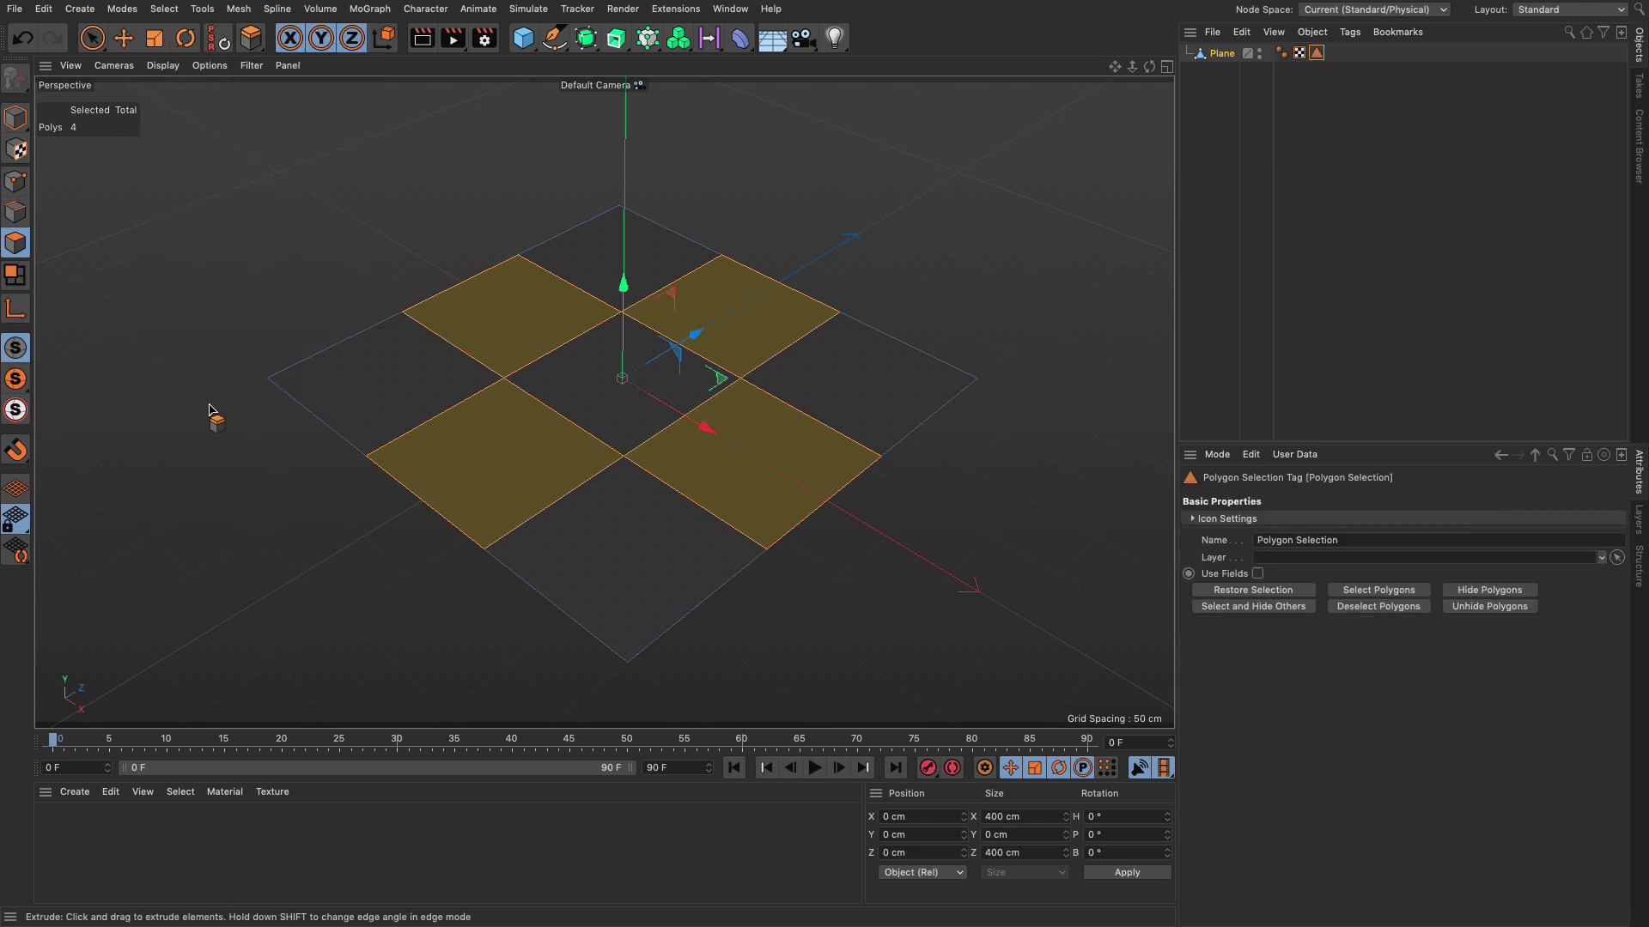
{"action": "left_click", "coordinate": [1369, 541]}
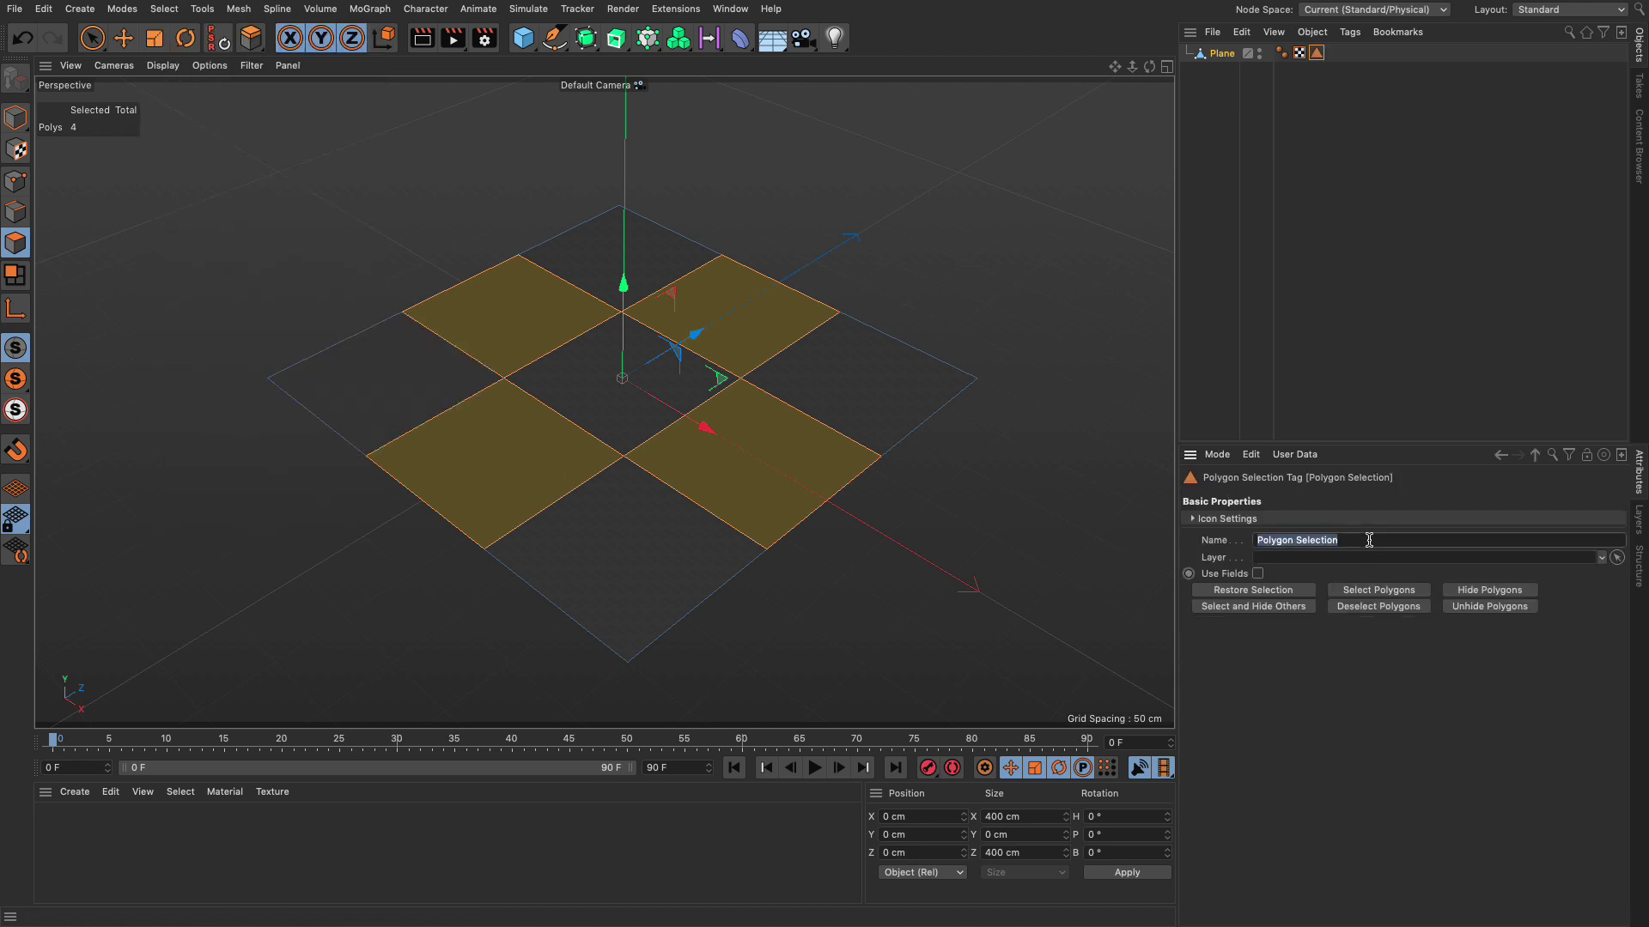
{"action": "type", "text": "se"}
{"action": "key", "text": "Return"}
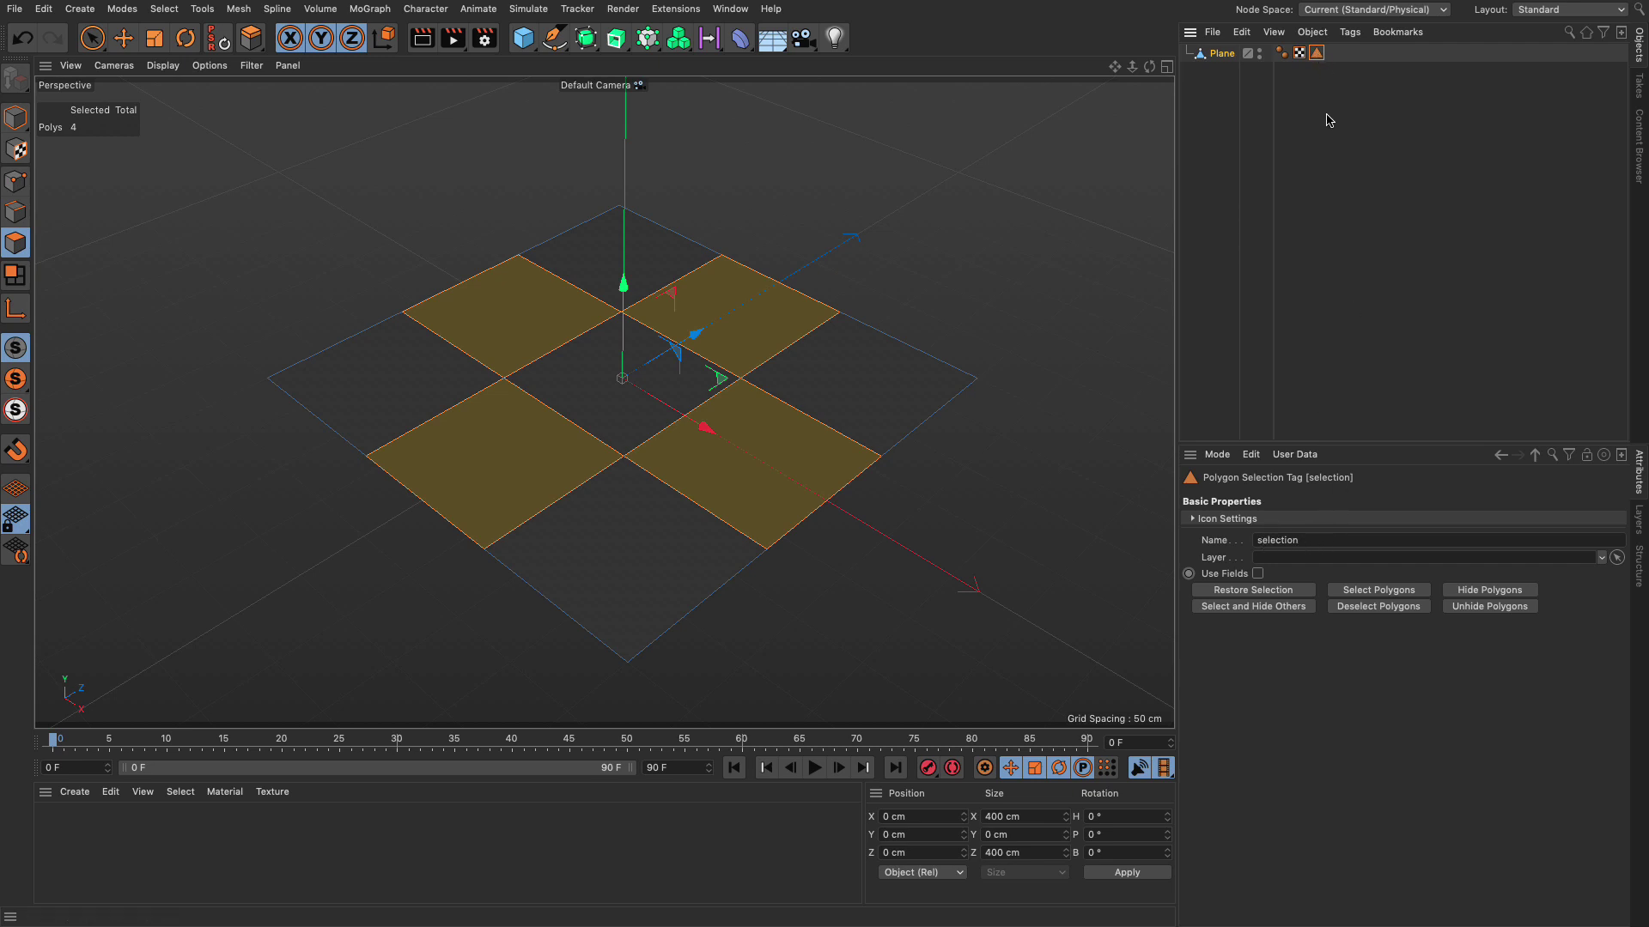
Select the plane's nearest and farthest corner polygons and store them in a second Polygon Selection tag.
{"action": "left_click", "coordinate": [646, 572]}
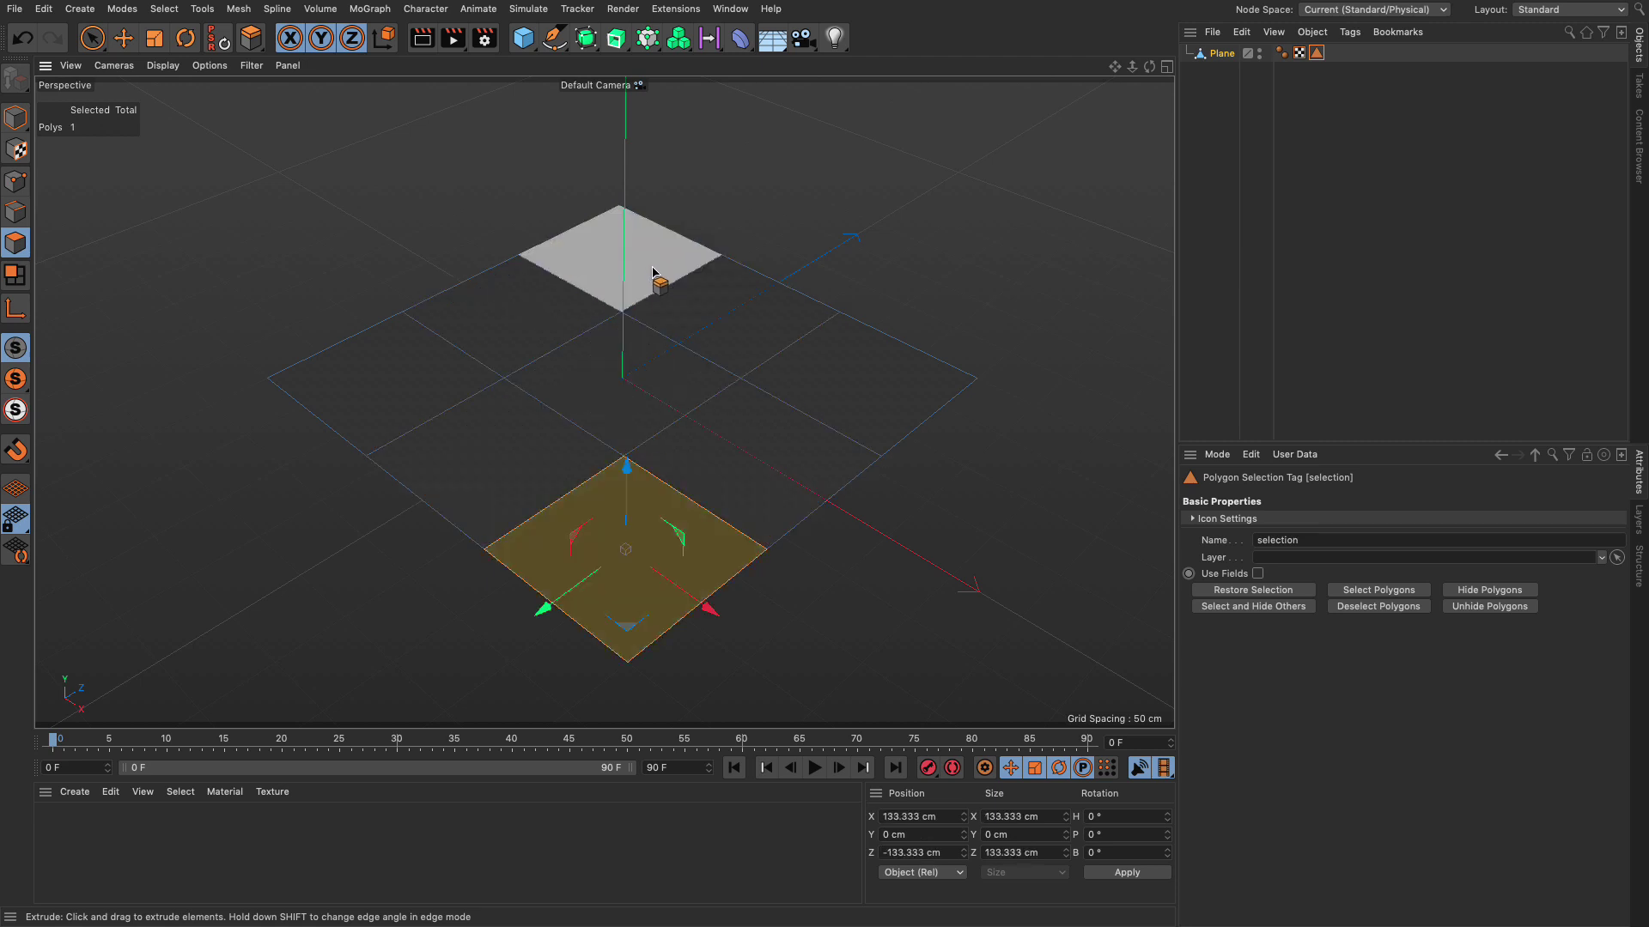
{"action": "left_click", "coordinate": [650, 267], "text": "shift"}
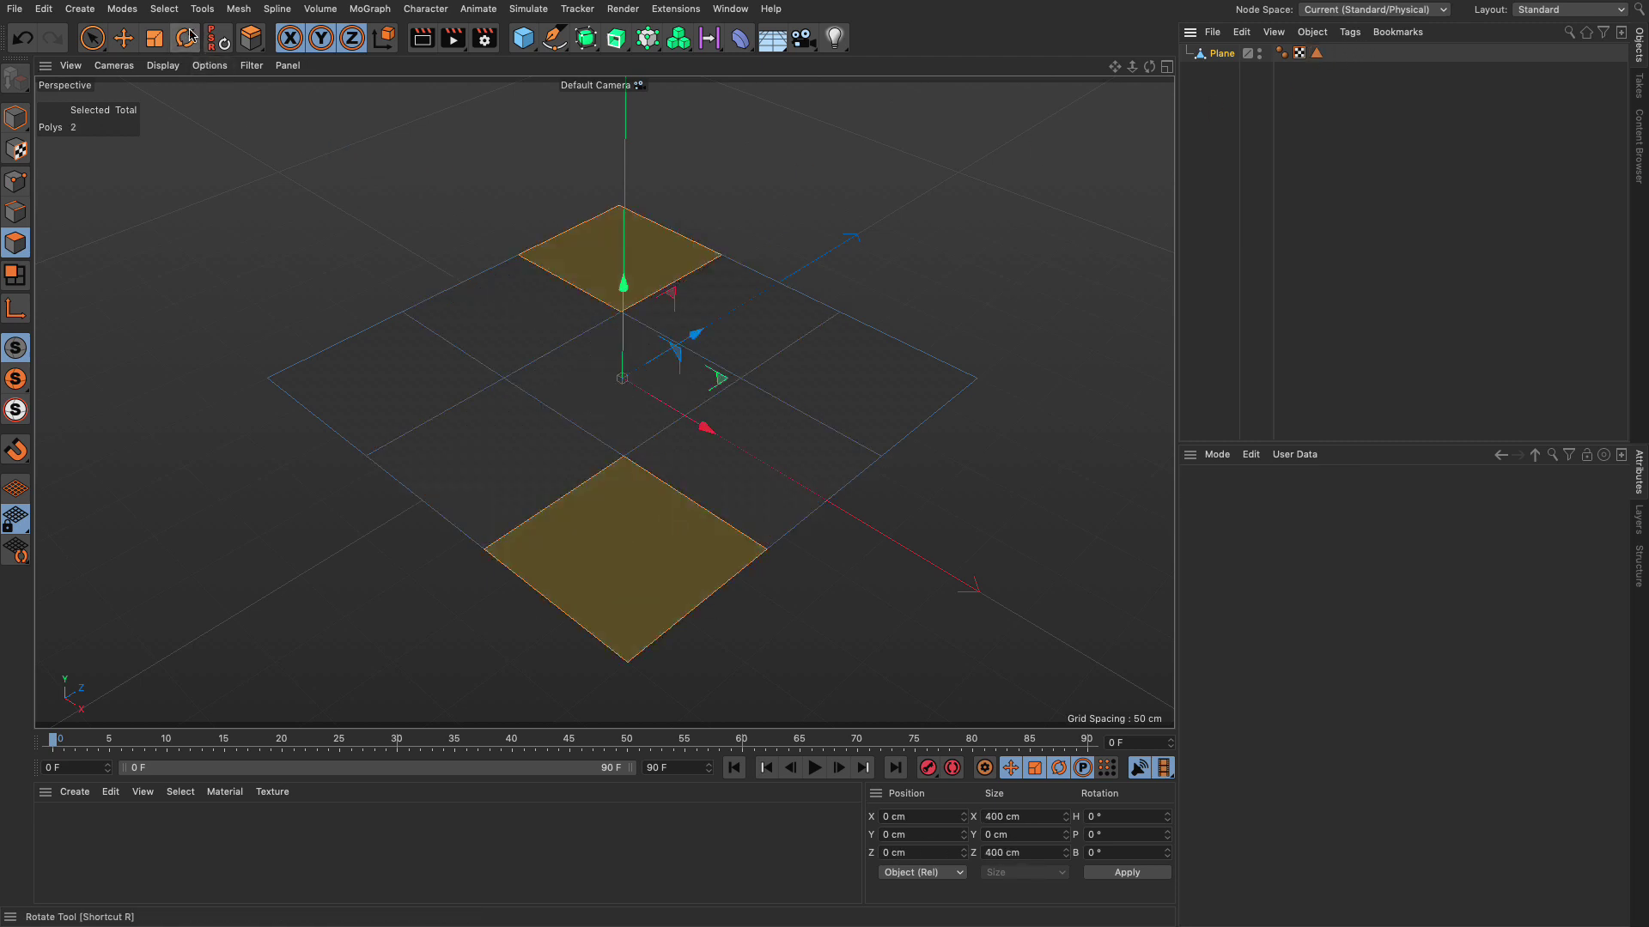
{"action": "left_click", "coordinate": [164, 8]}
{"action": "left_click", "coordinate": [201, 408]}
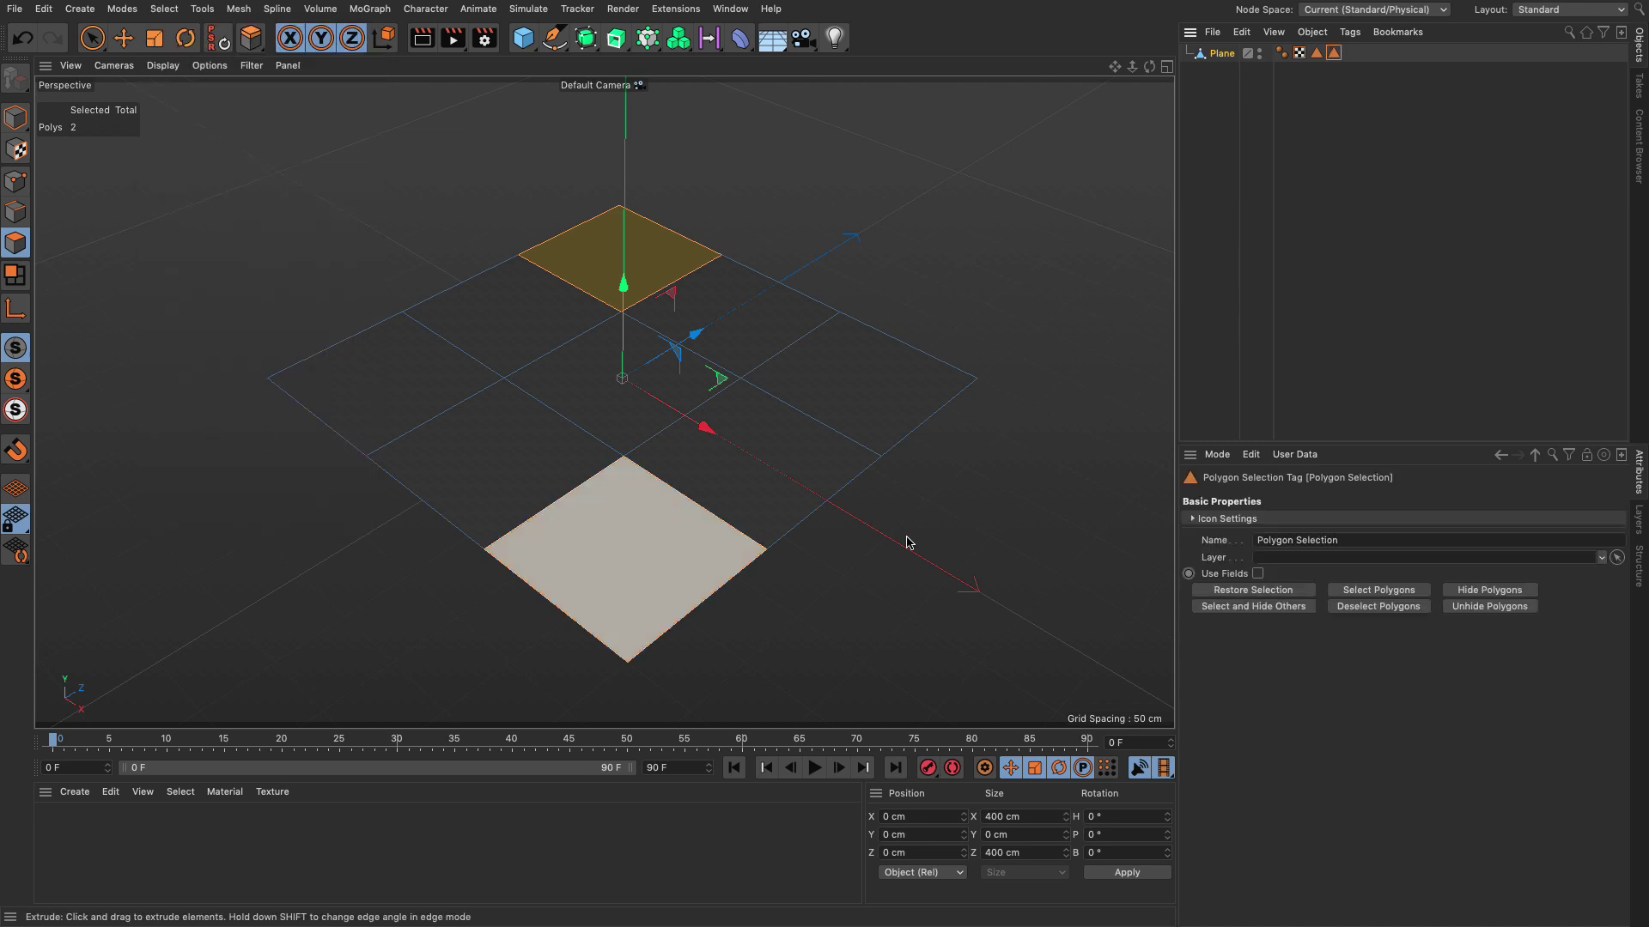
Name the plane's second Polygon Selection tag "another one" and recall each of the two stored selections in turn.
{"action": "left_click", "coordinate": [1325, 539]}
{"action": "type", "text": "an"}
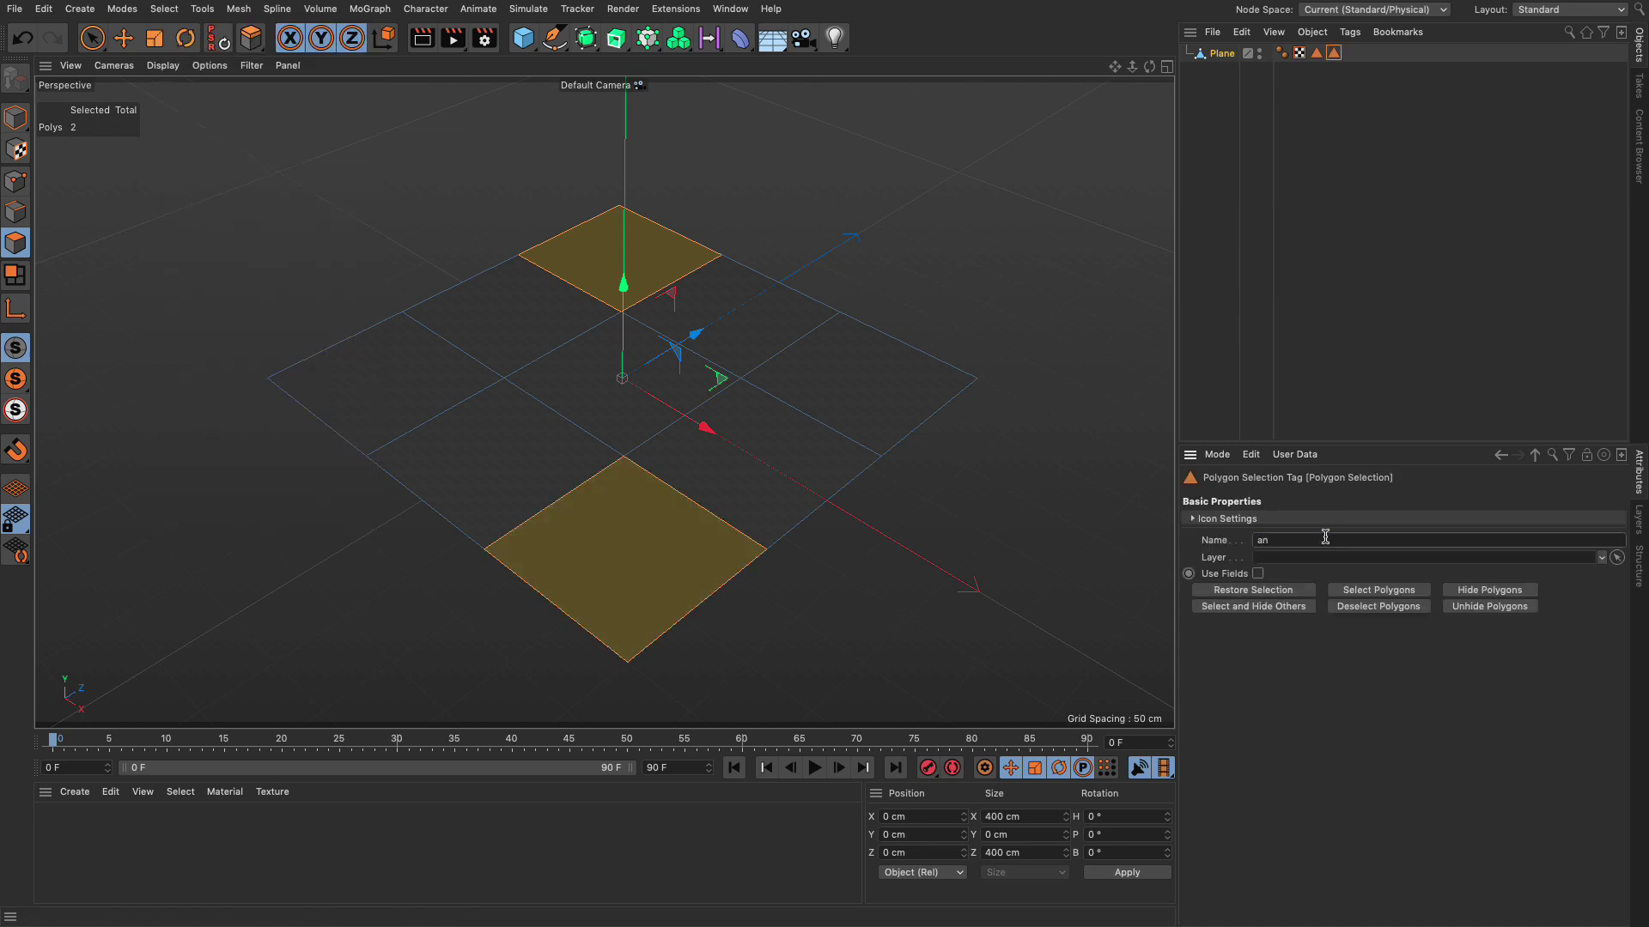
{"action": "type", "text": "other one"}
{"action": "key", "text": "Return"}
{"action": "left_click", "coordinate": [1317, 53]}
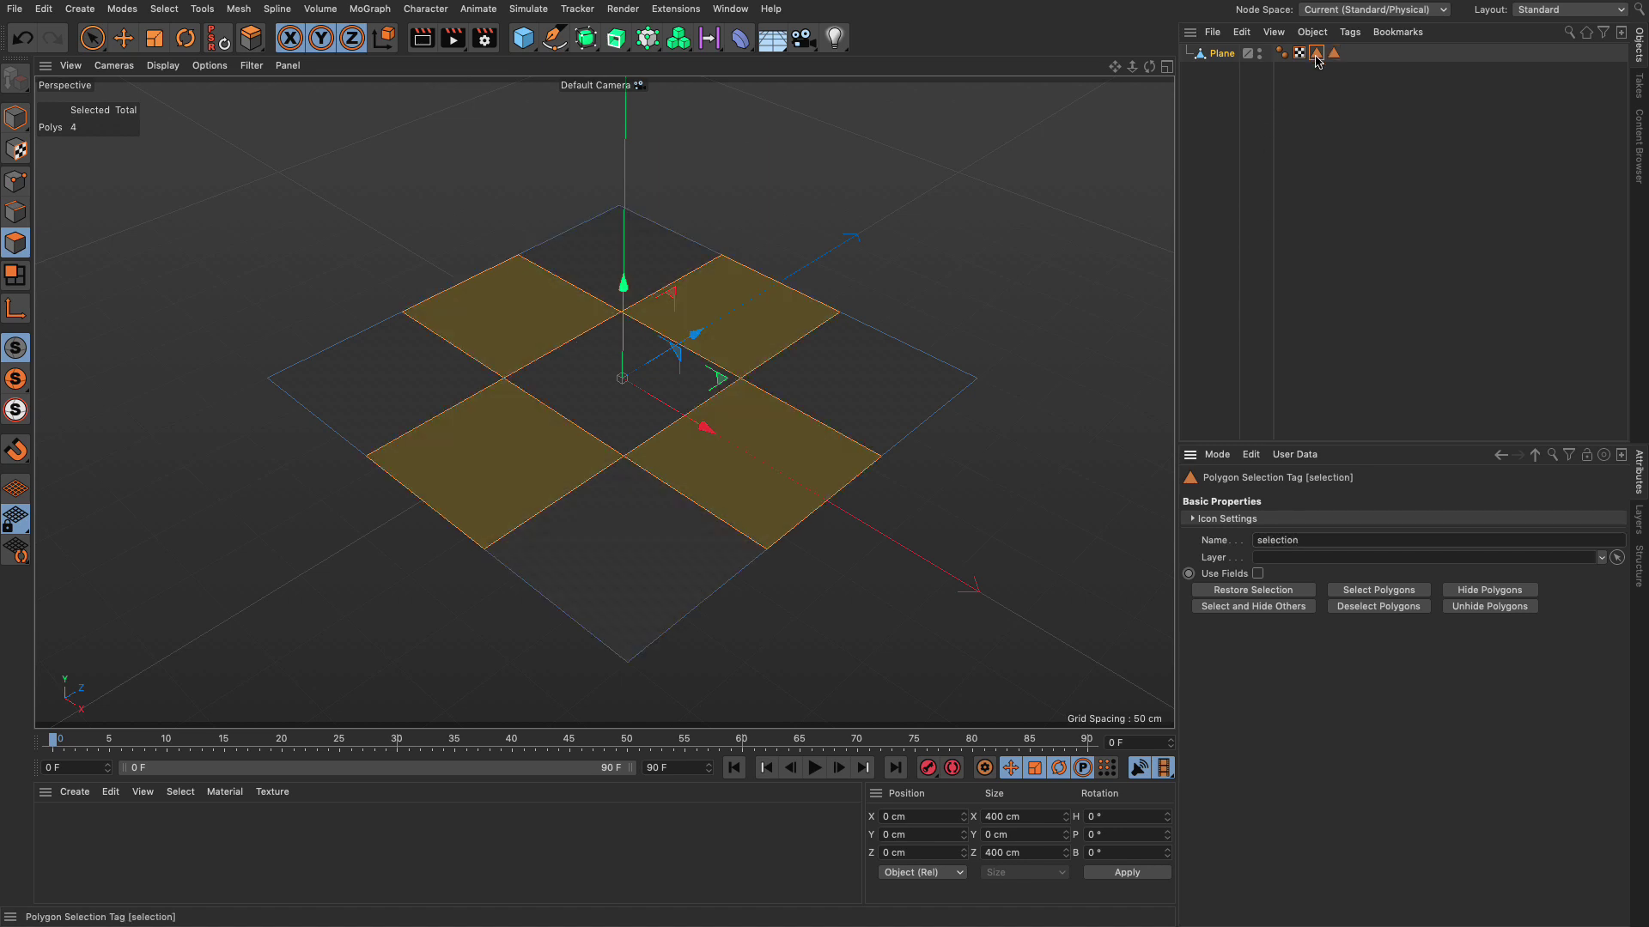
{"action": "left_click", "coordinate": [1334, 53]}
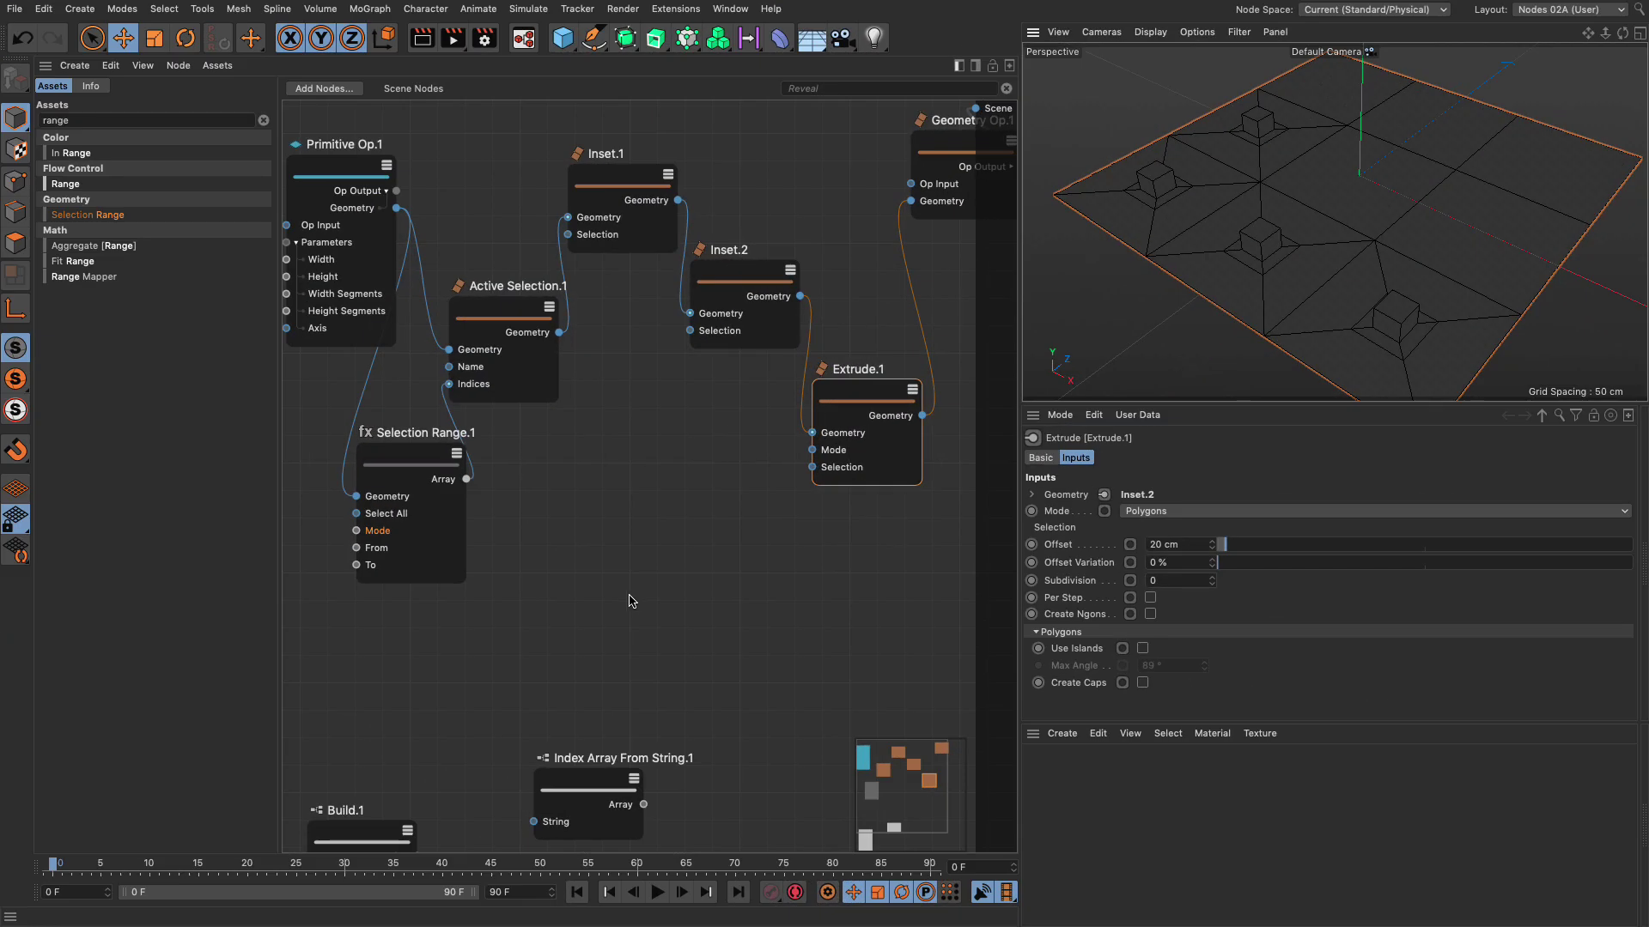
Delete the Active Selection, Selection Range, Inset.2 and Extrude nodes from the Scene Nodes graph.
{"action": "left_click_drag", "start_coordinate": [611, 591], "coordinate": [446, 301]}
{"action": "key", "text": "Delete"}
{"action": "left_click_drag", "start_coordinate": [725, 232], "coordinate": [855, 486]}
{"action": "key", "text": "Delete"}
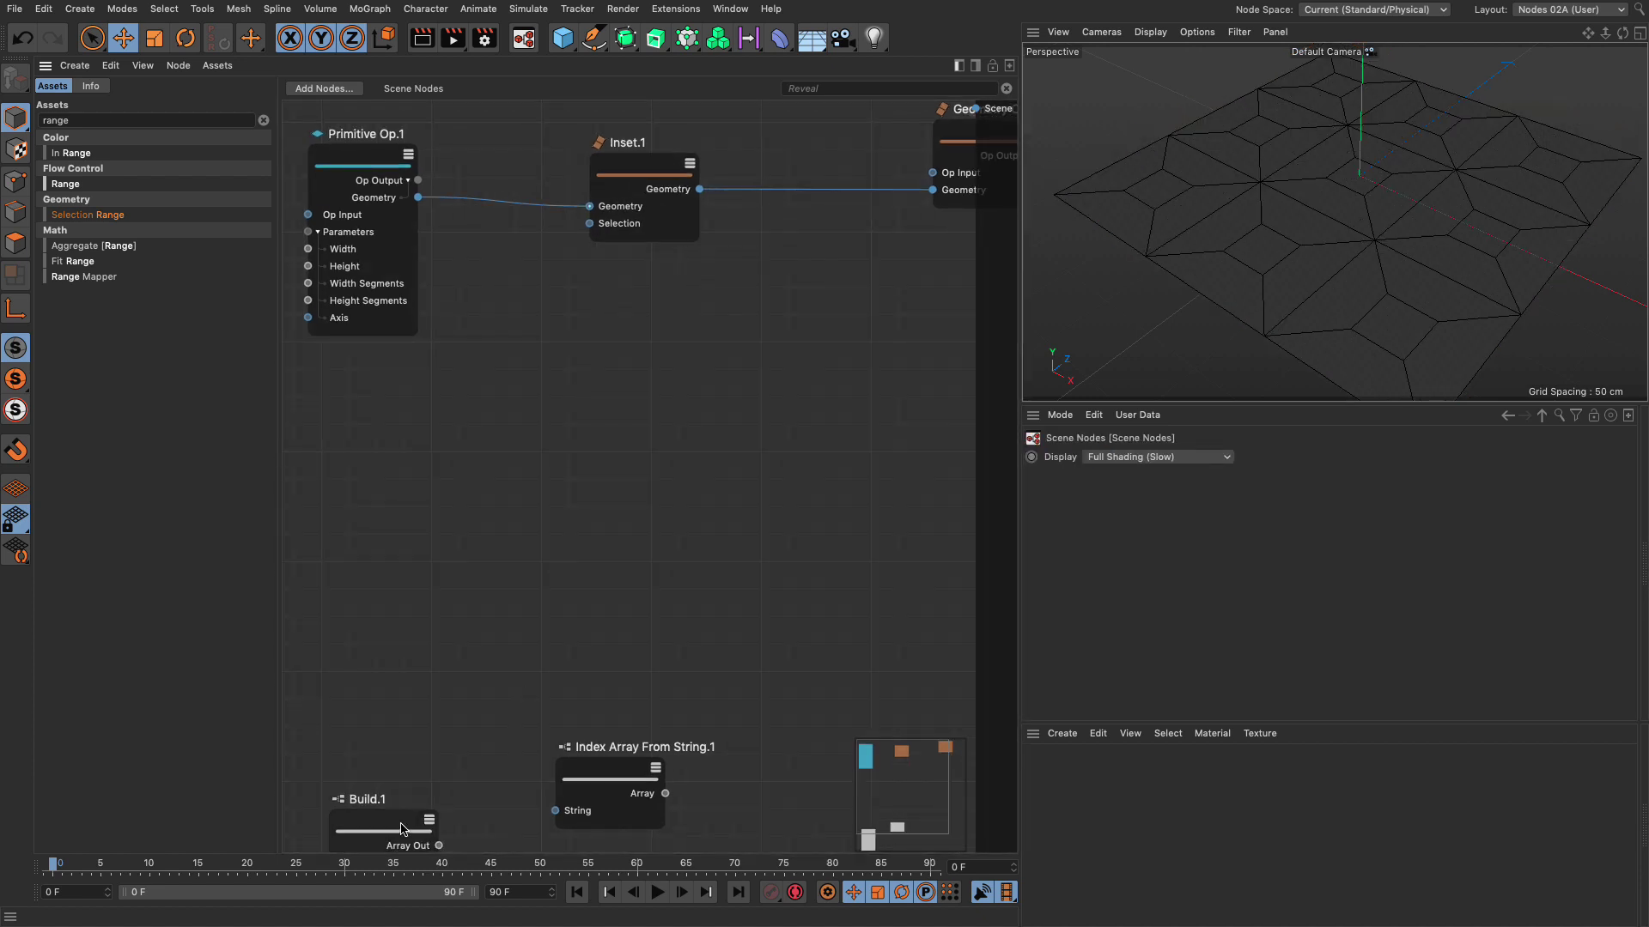
Move the Build.1 and Index Array From String.1 nodes up, side by side beneath Primitive Op.1 and Inset.1.
{"action": "left_click_drag", "start_coordinate": [400, 828], "coordinate": [471, 400]}
{"action": "left_click", "coordinate": [637, 796]}
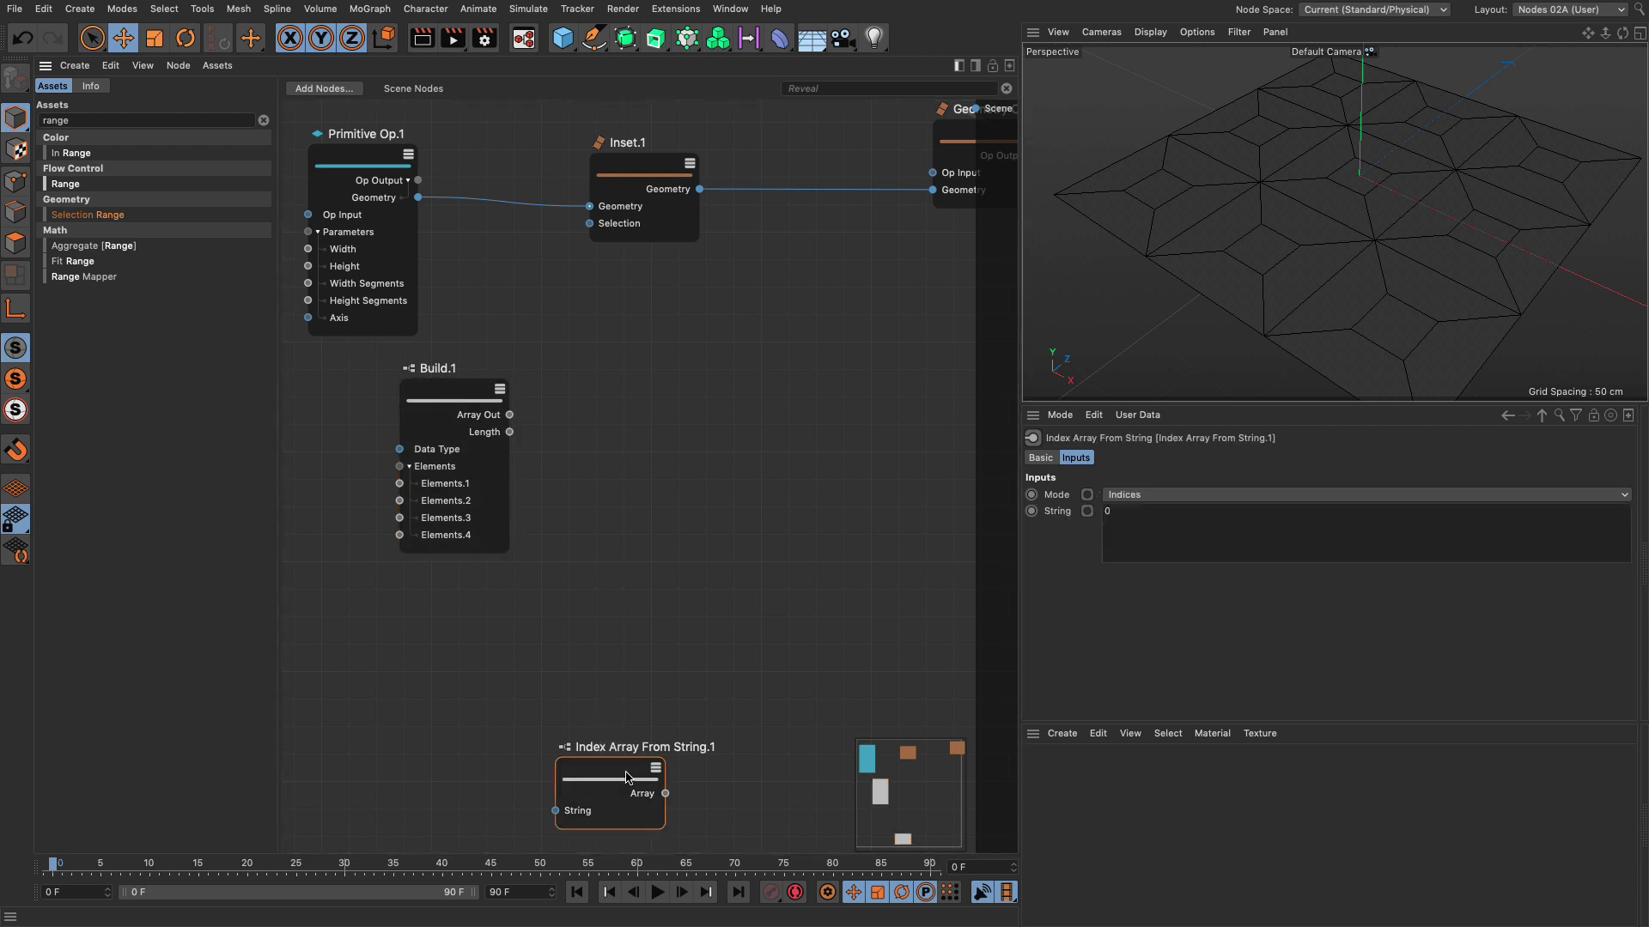
{"action": "left_click_drag", "start_coordinate": [626, 778], "coordinate": [618, 400]}
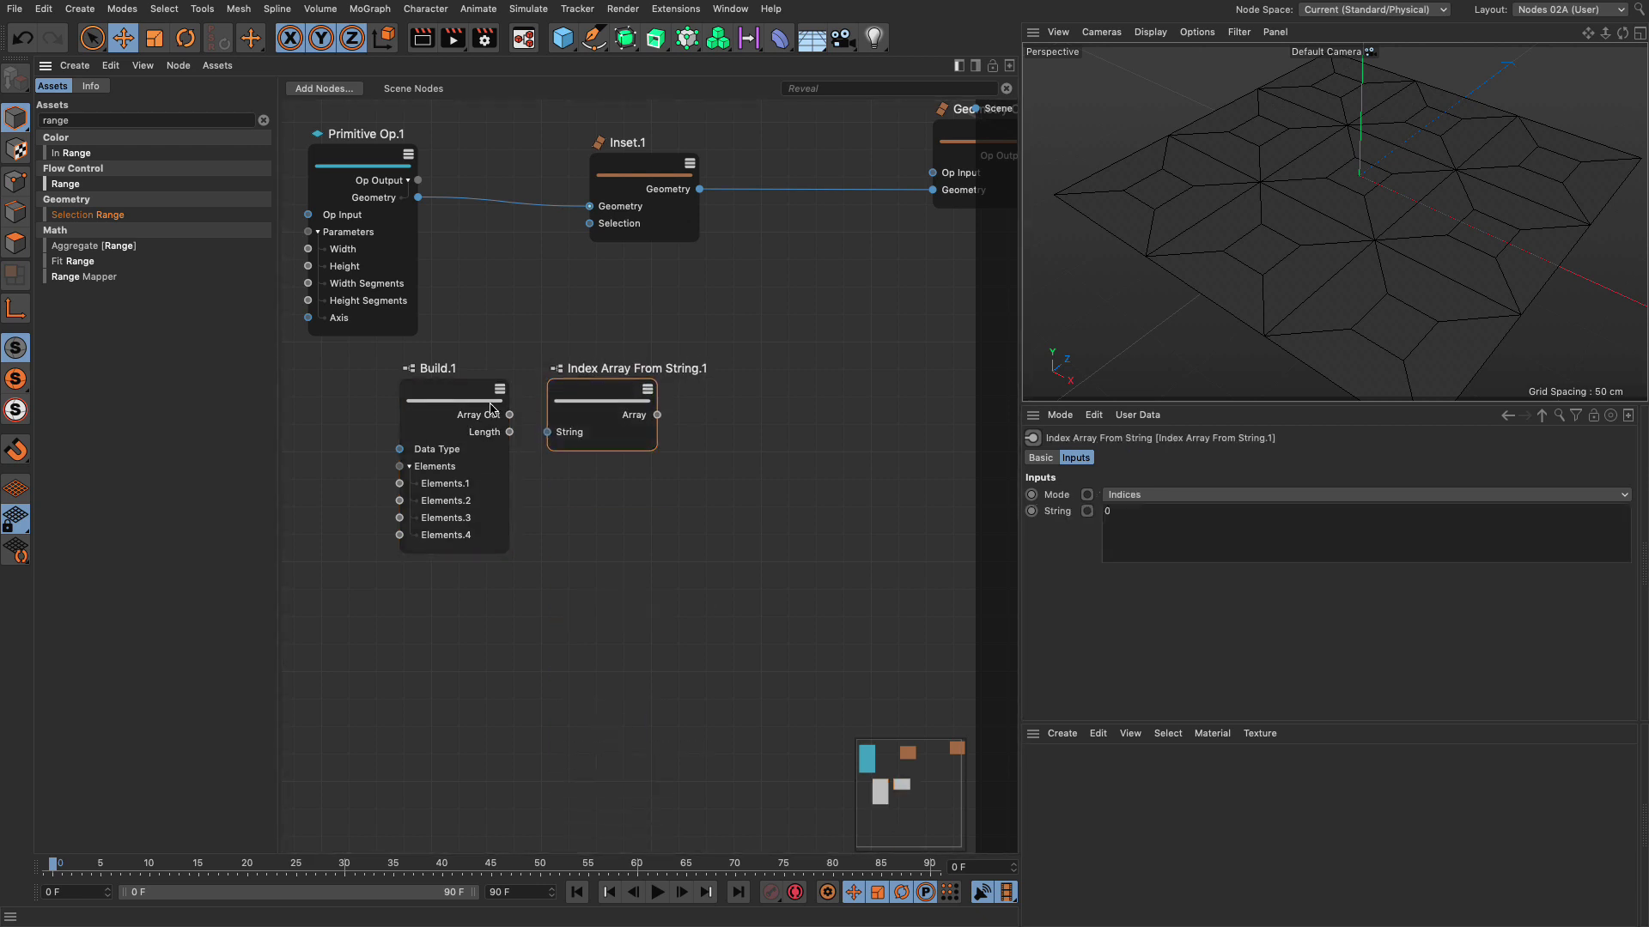
Set Index Array From String.1's String to 1,3,5,7 and connect its Array output to Inset.1's Selection.
{"action": "left_click", "coordinate": [492, 409]}
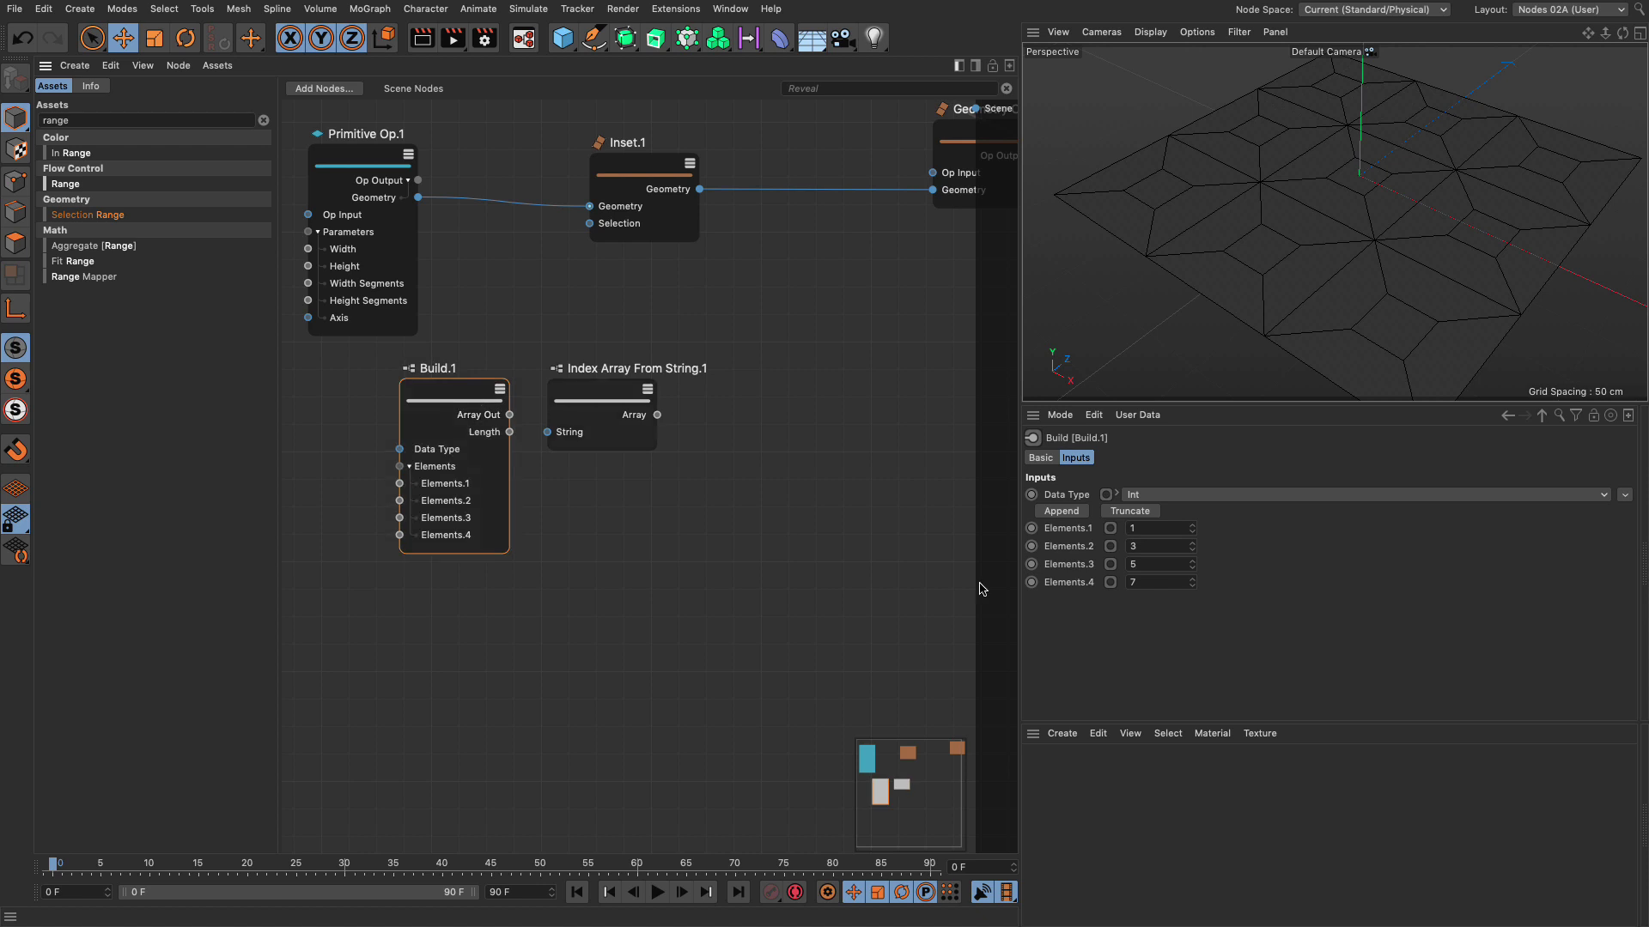
{"action": "left_click", "coordinate": [597, 398]}
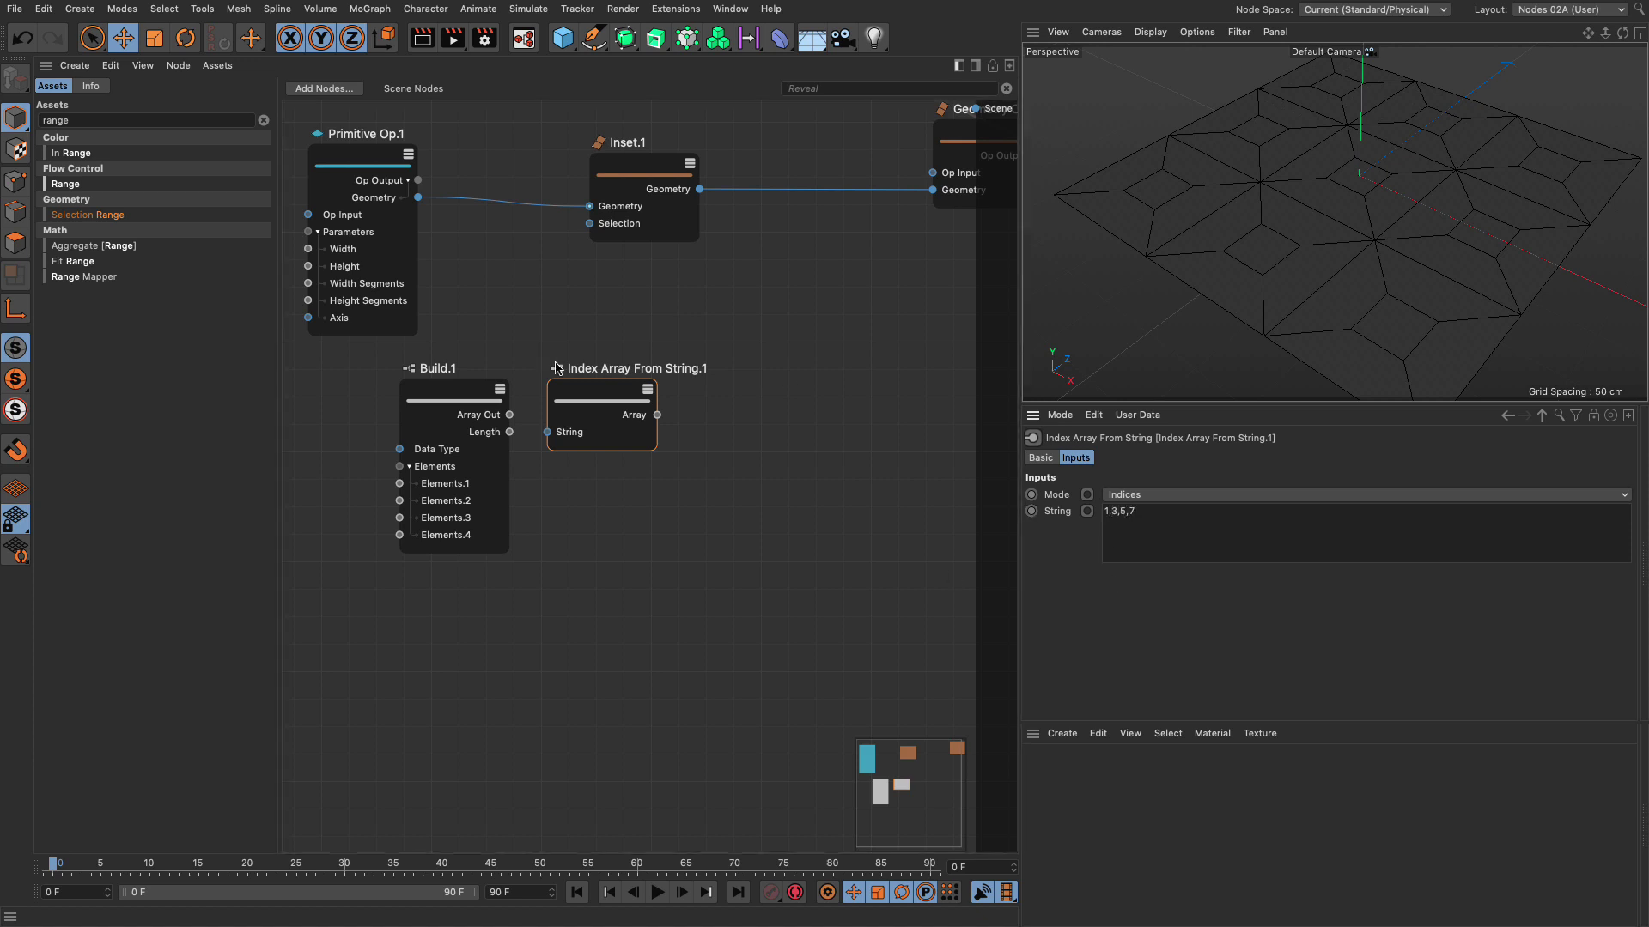
{"action": "left_click_drag", "start_coordinate": [657, 415], "coordinate": [589, 224]}
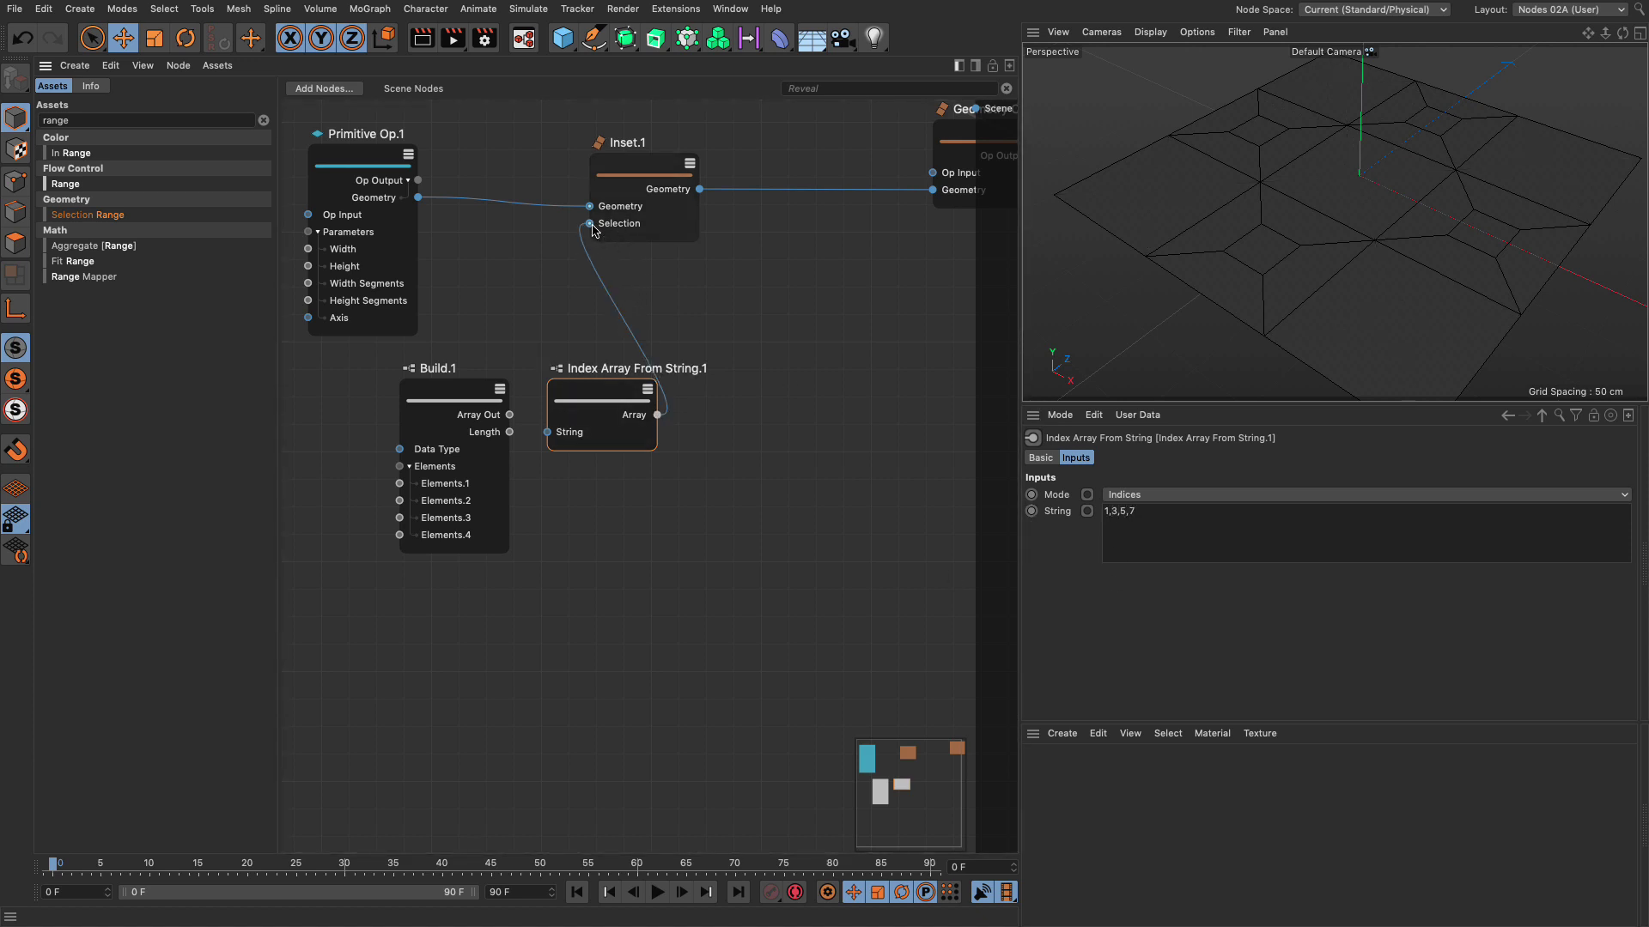
Connect Build.1's Array Out to Inset.1's Selection instead and delete the Index Array From String.1 node.
{"action": "left_click_drag", "start_coordinate": [509, 414], "coordinate": [589, 223]}
{"action": "left_click_drag", "start_coordinate": [616, 405], "coordinate": [608, 431]}
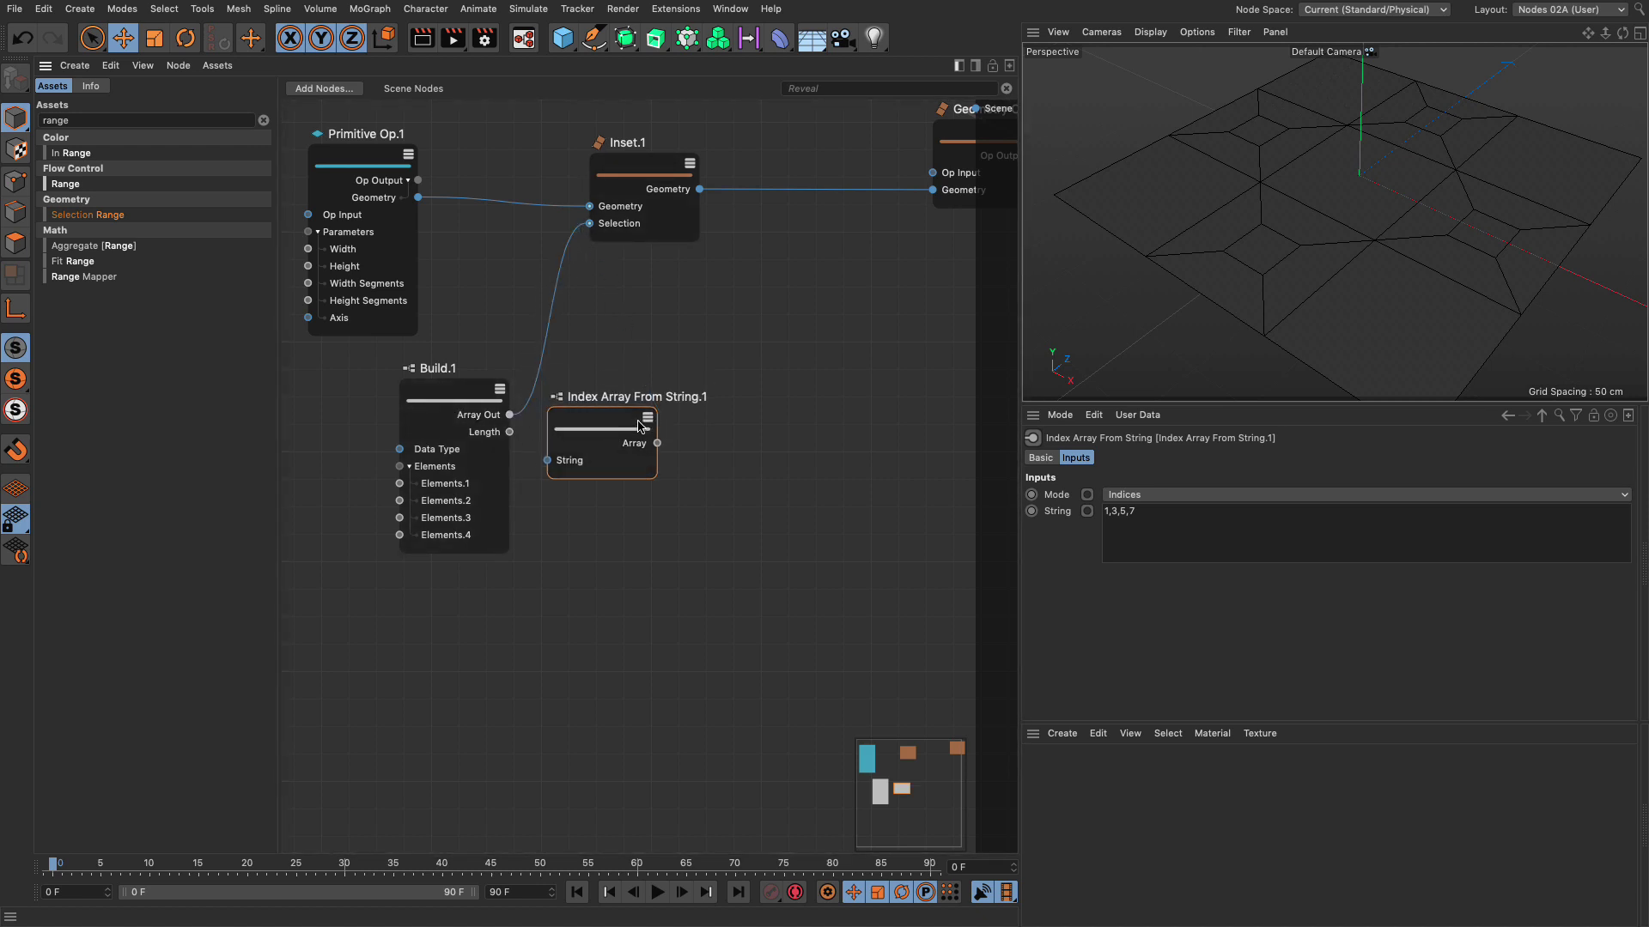
{"action": "key", "text": "Delete"}
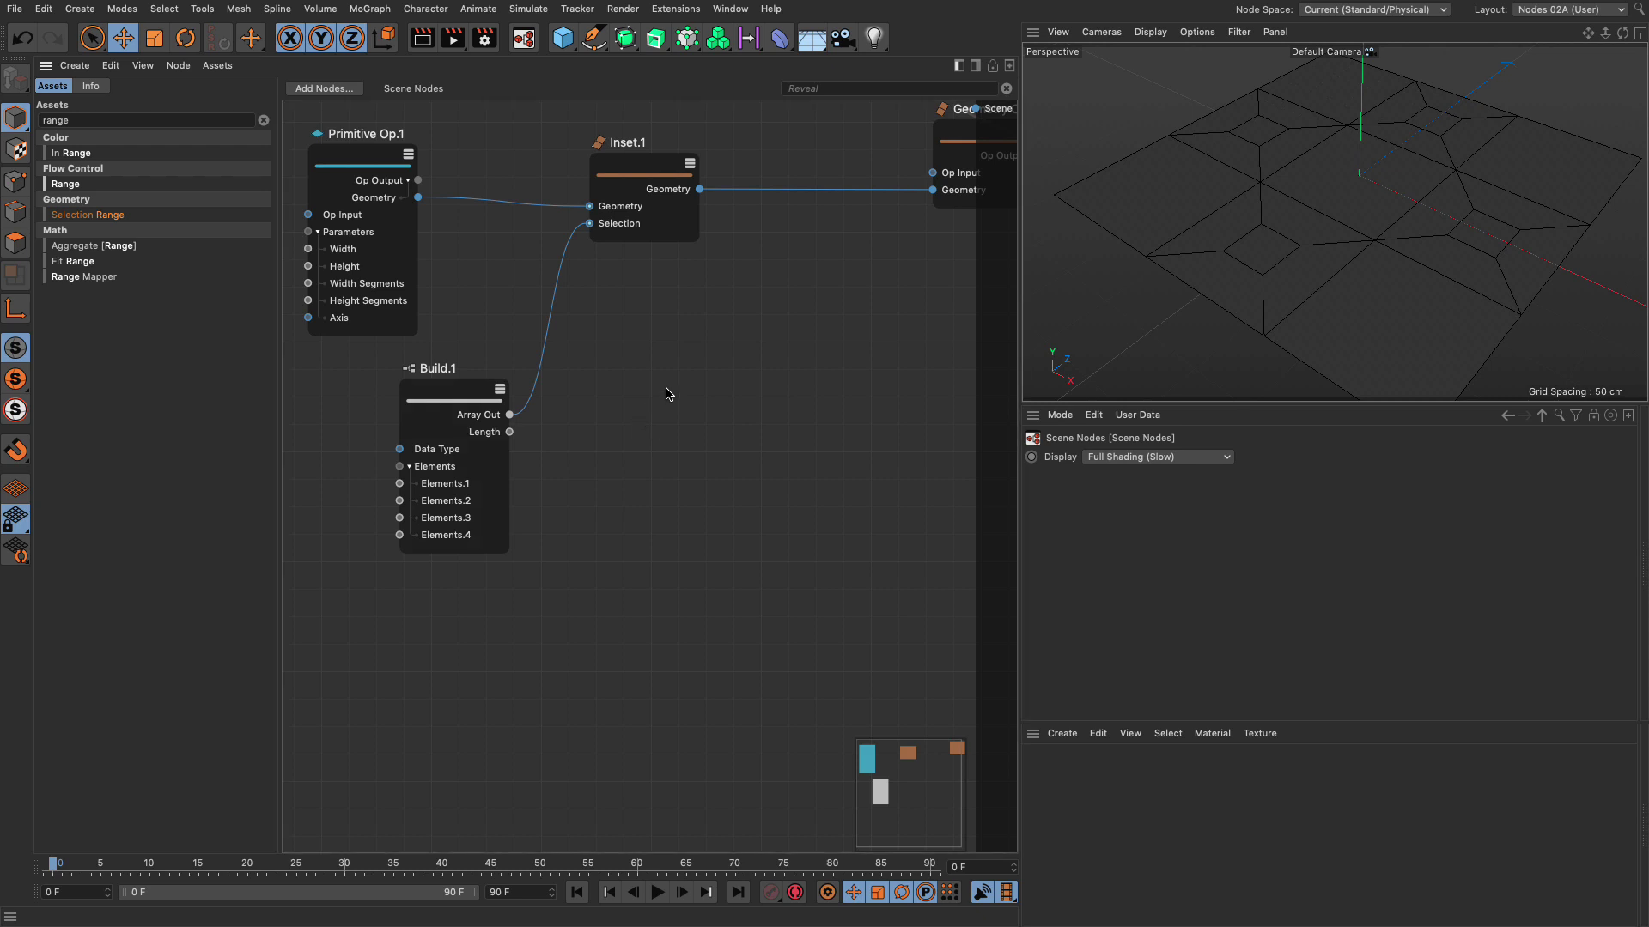
Add a Set Selection node between Primitive Op.1 and Inset.1 and feed it Primitive Op.1's Geometry.
{"action": "double_click", "coordinate": [82, 122]}
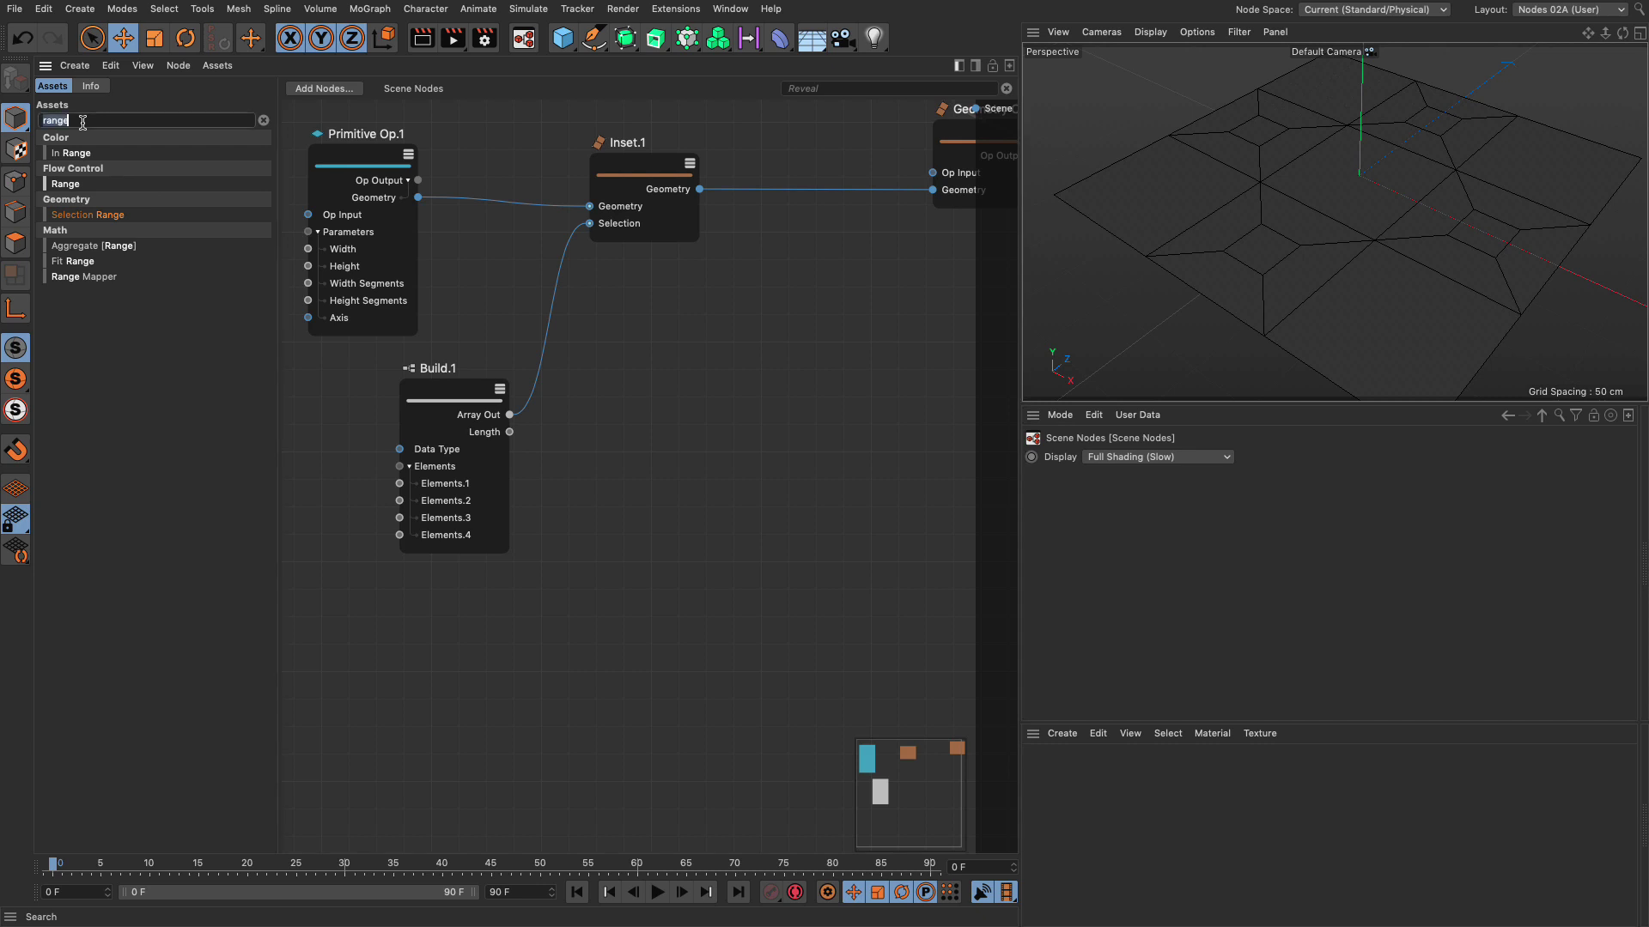
{"action": "type", "text": "set sel"}
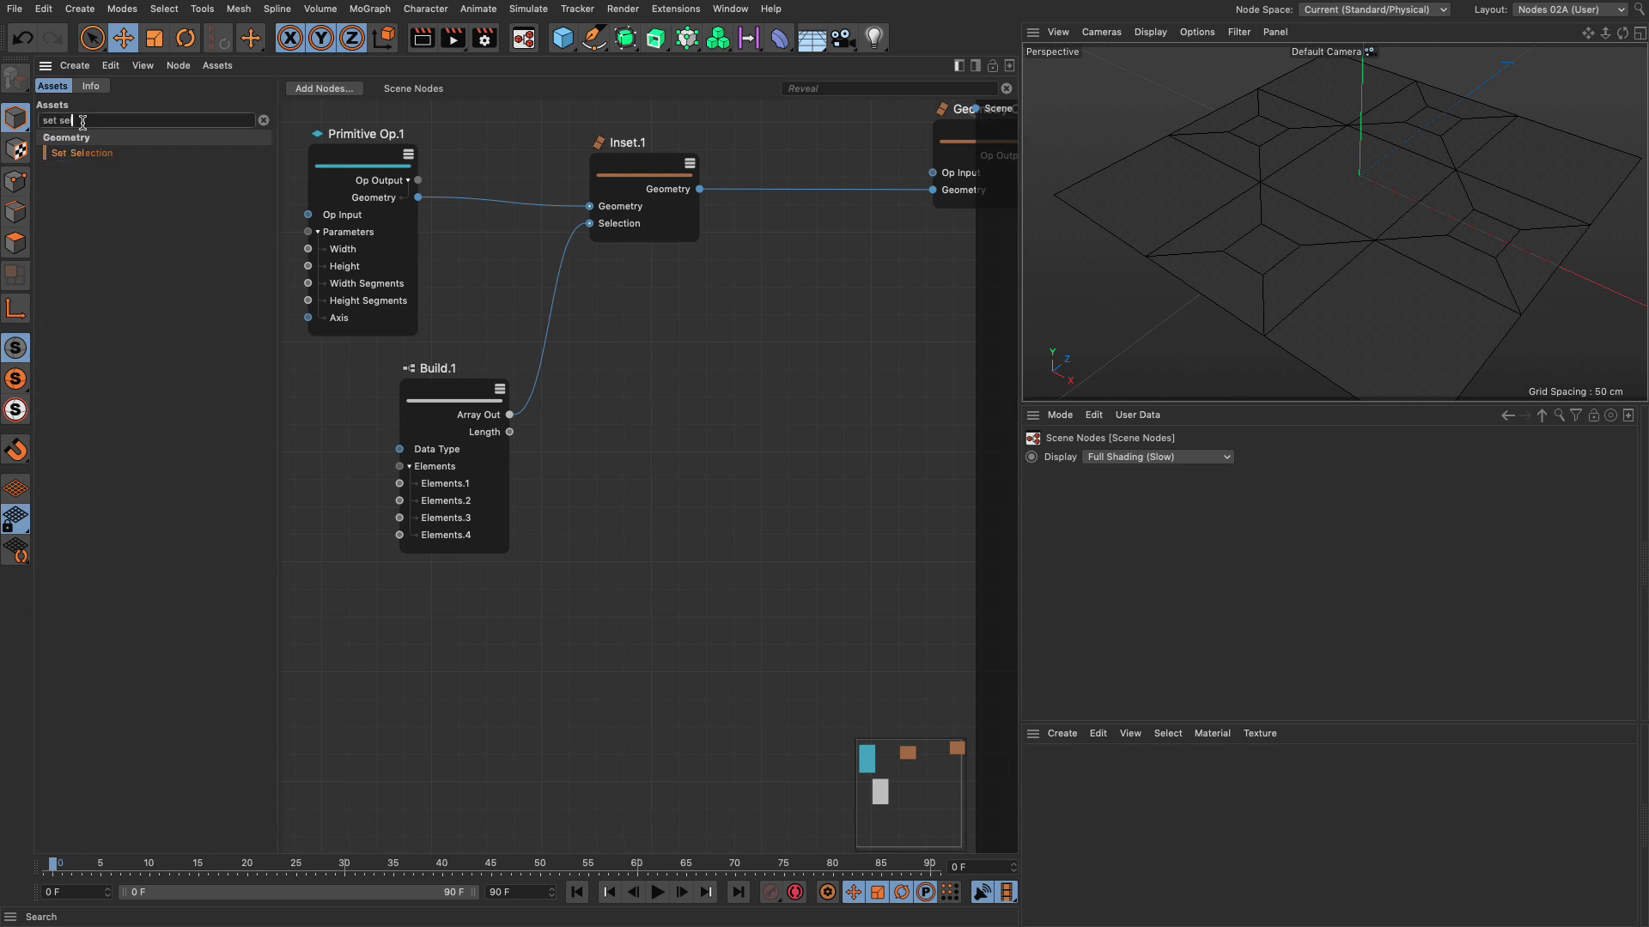
{"action": "type", "text": "ec"}
{"action": "left_click_drag", "start_coordinate": [90, 156], "coordinate": [492, 243]}
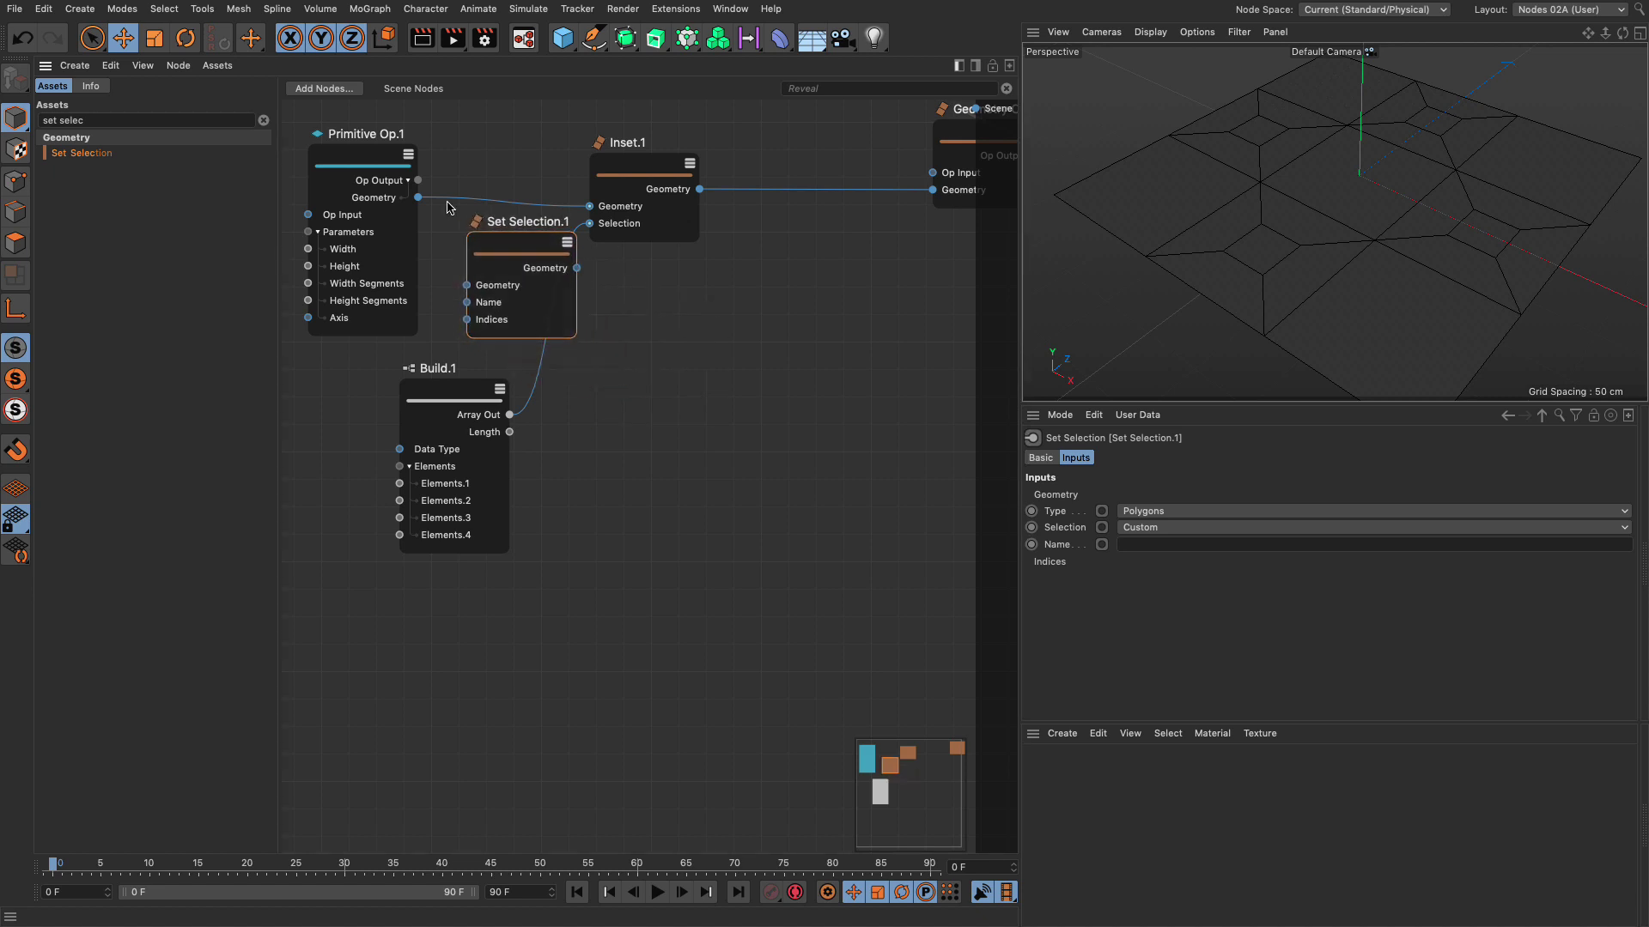
{"action": "left_click_drag", "start_coordinate": [418, 198], "coordinate": [466, 286]}
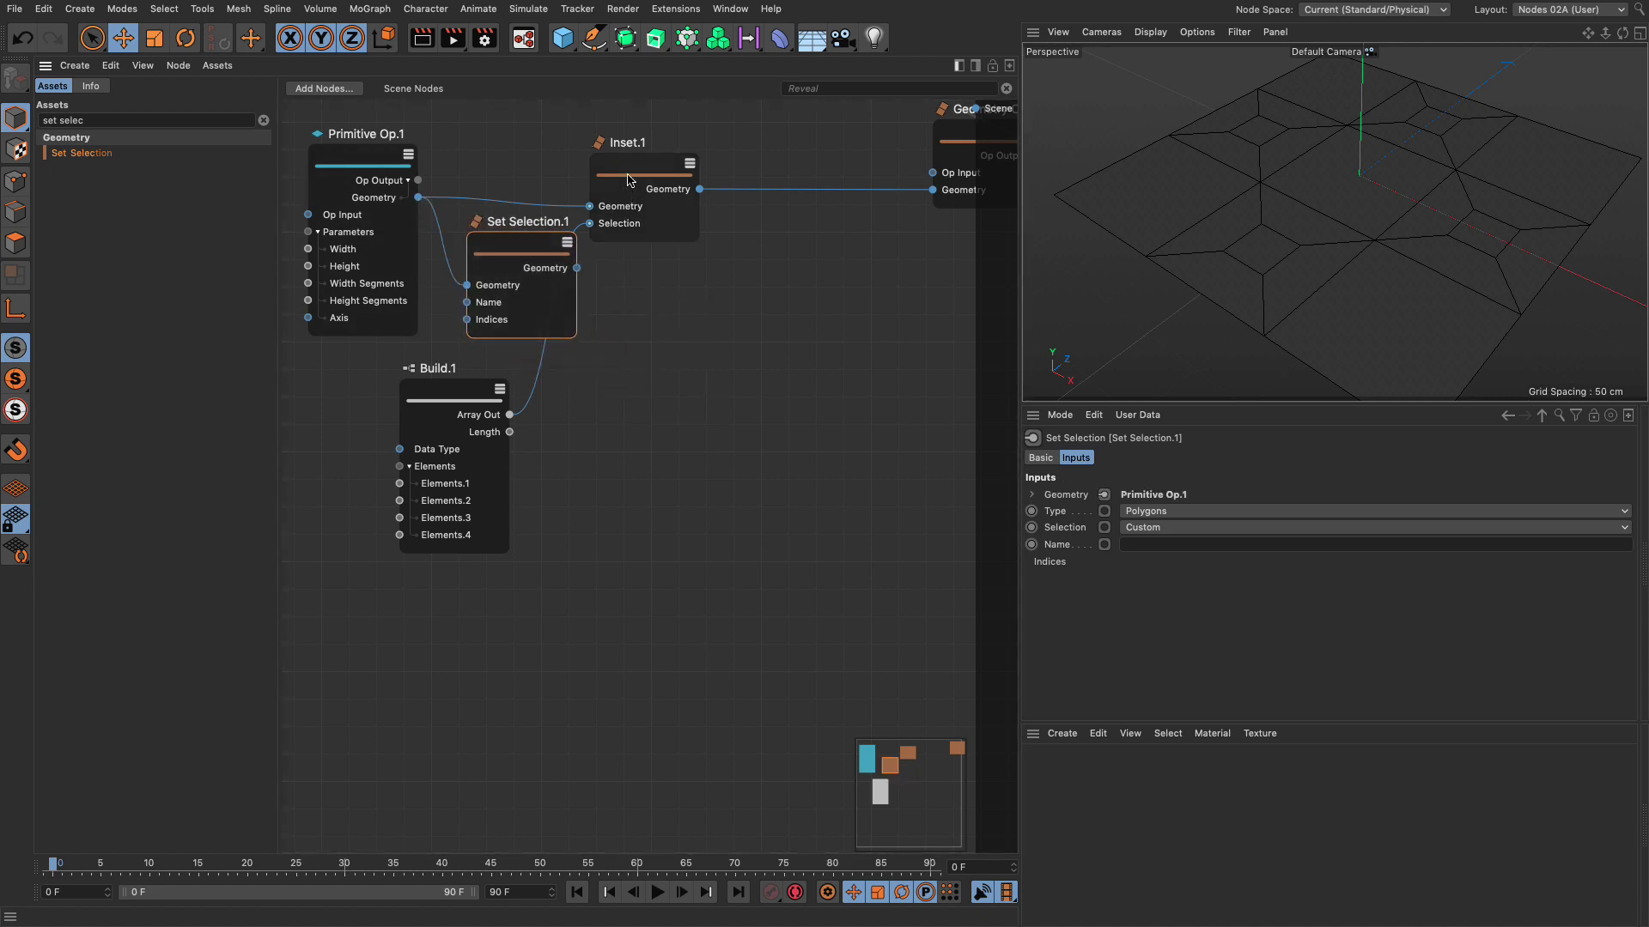
Route Set Selection.1's Geometry into Inset.1, detach Build.1 from Inset.1's Selection and spread the nodes out.
{"action": "left_click_drag", "start_coordinate": [633, 168], "coordinate": [694, 174]}
{"action": "left_click_drag", "start_coordinate": [550, 241], "coordinate": [639, 240]}
{"action": "left_click_drag", "start_coordinate": [474, 393], "coordinate": [414, 443]}
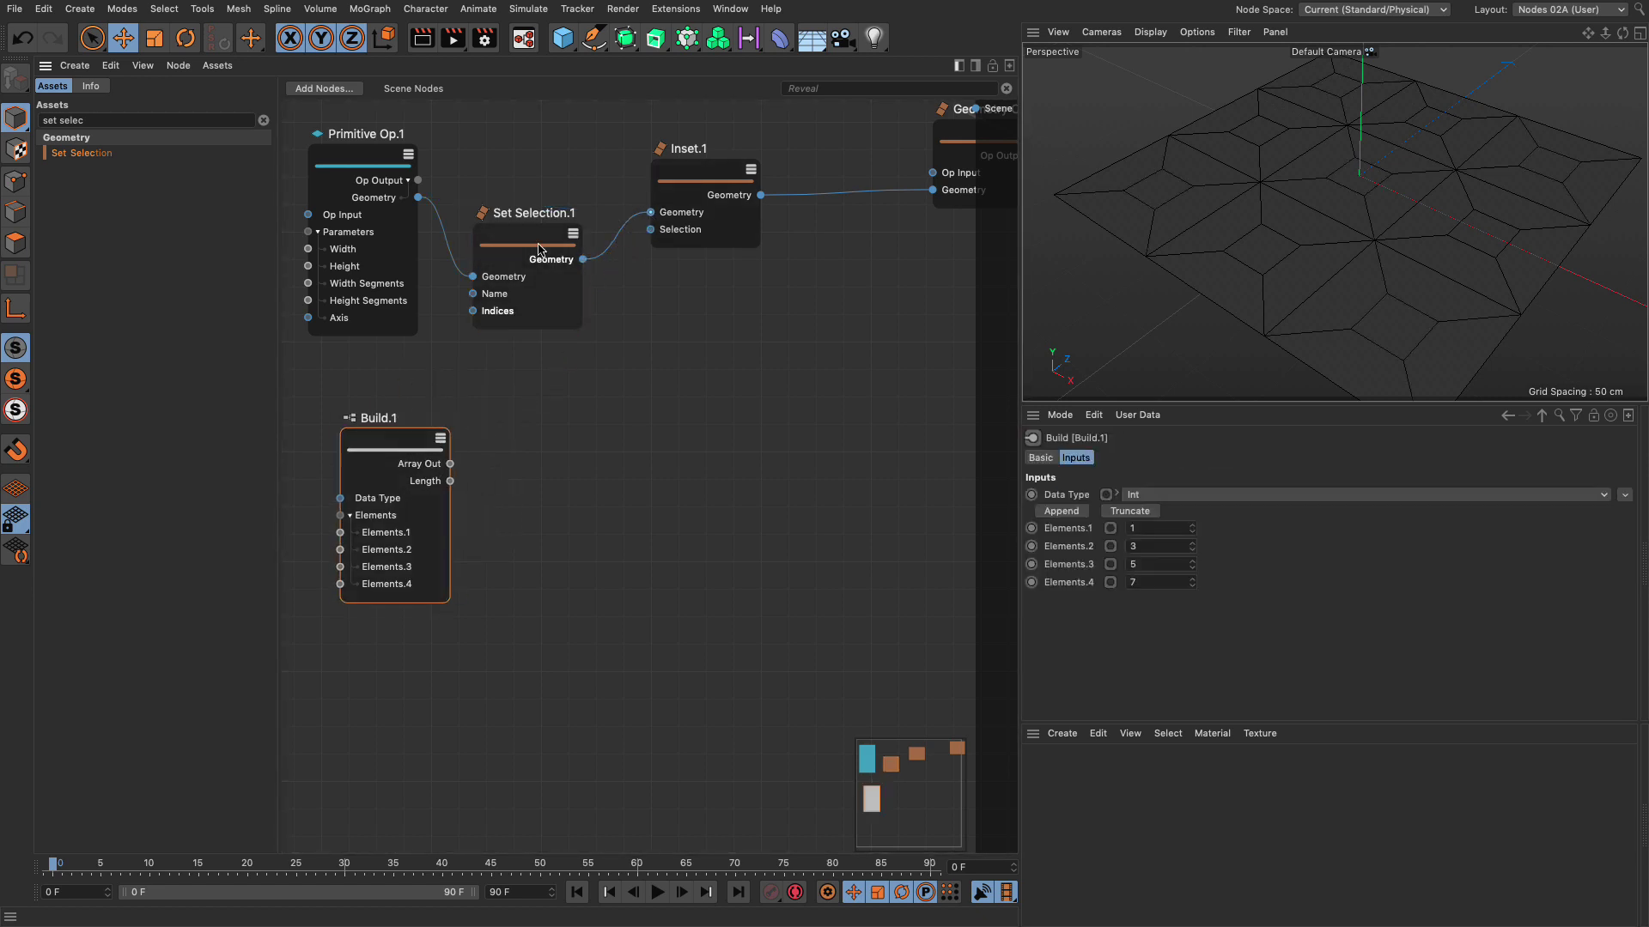
{"action": "left_click_drag", "start_coordinate": [702, 185], "coordinate": [766, 189]}
{"action": "left_click_drag", "start_coordinate": [541, 240], "coordinate": [598, 215]}
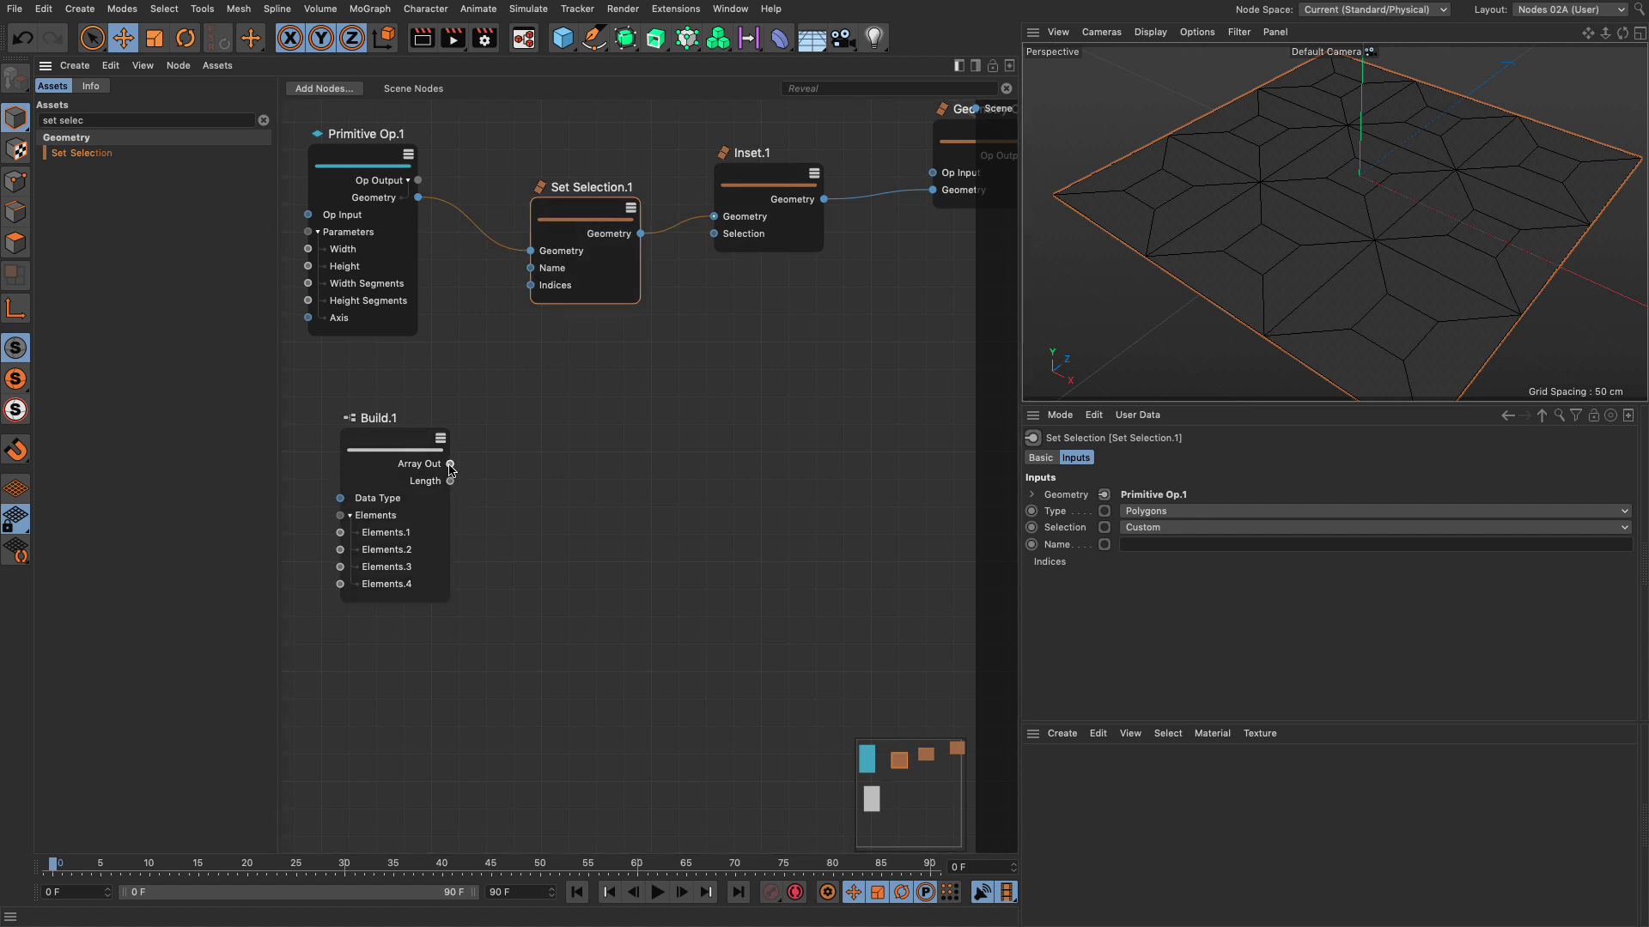
Feed Build.1's Array Out into Set Selection.1's Indices and name the stored selection "selection".
{"action": "left_click_drag", "start_coordinate": [450, 464], "coordinate": [614, 290]}
{"action": "left_click", "coordinate": [1142, 547]}
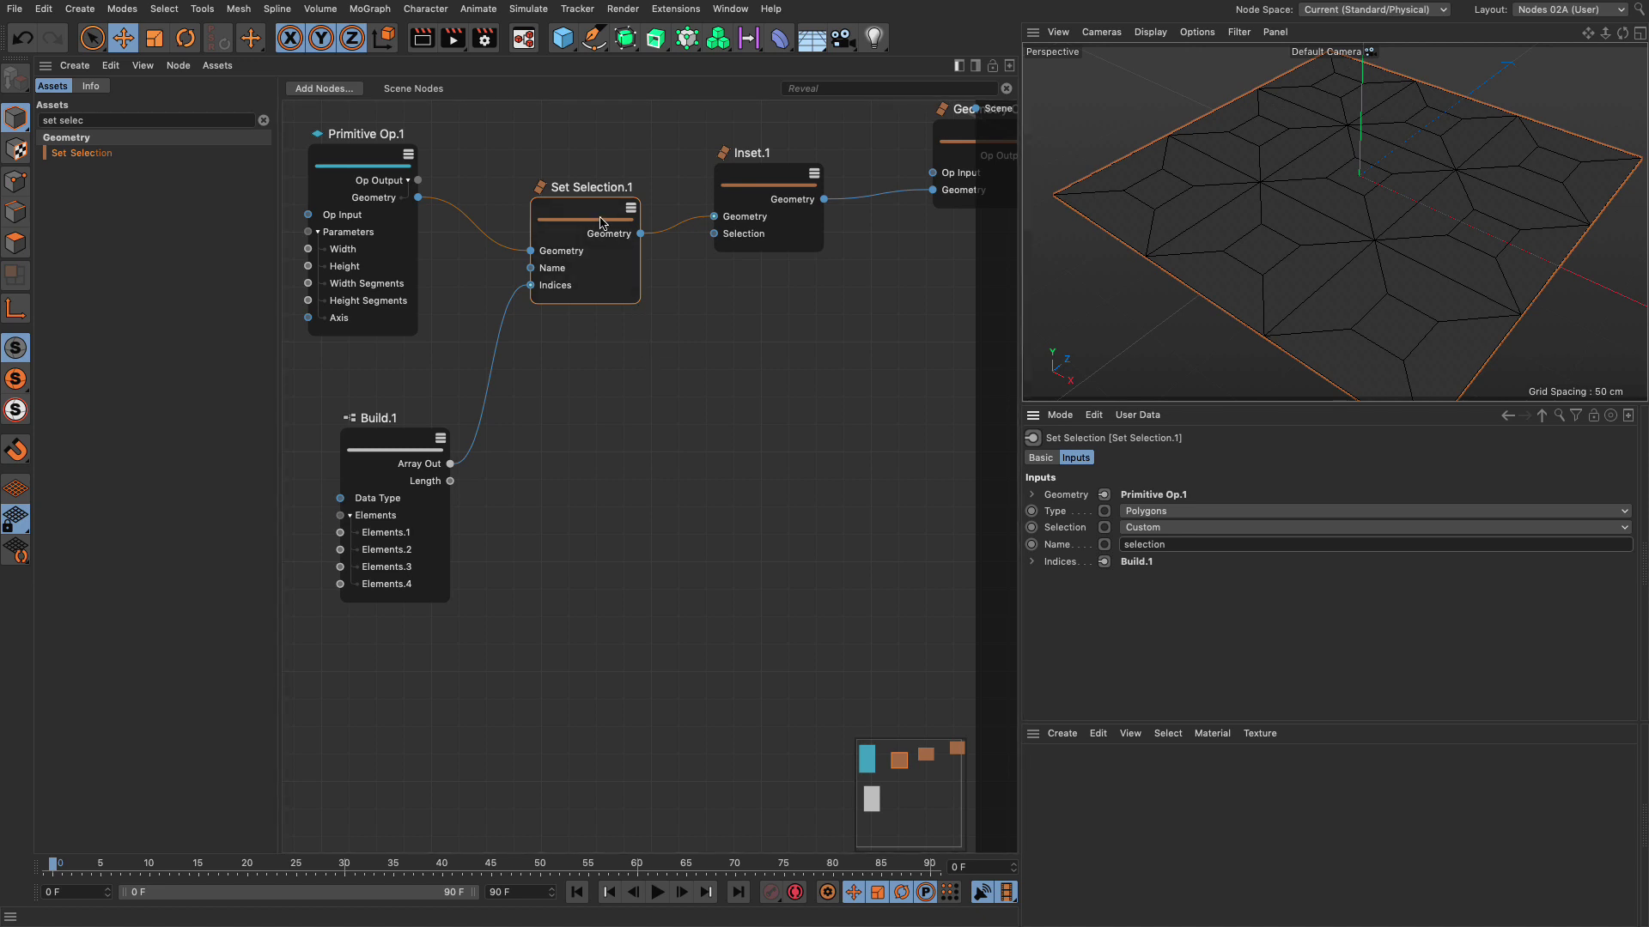
{"action": "left_click_drag", "start_coordinate": [607, 222], "coordinate": [581, 220]}
{"action": "left_click_drag", "start_coordinate": [764, 183], "coordinate": [774, 190]}
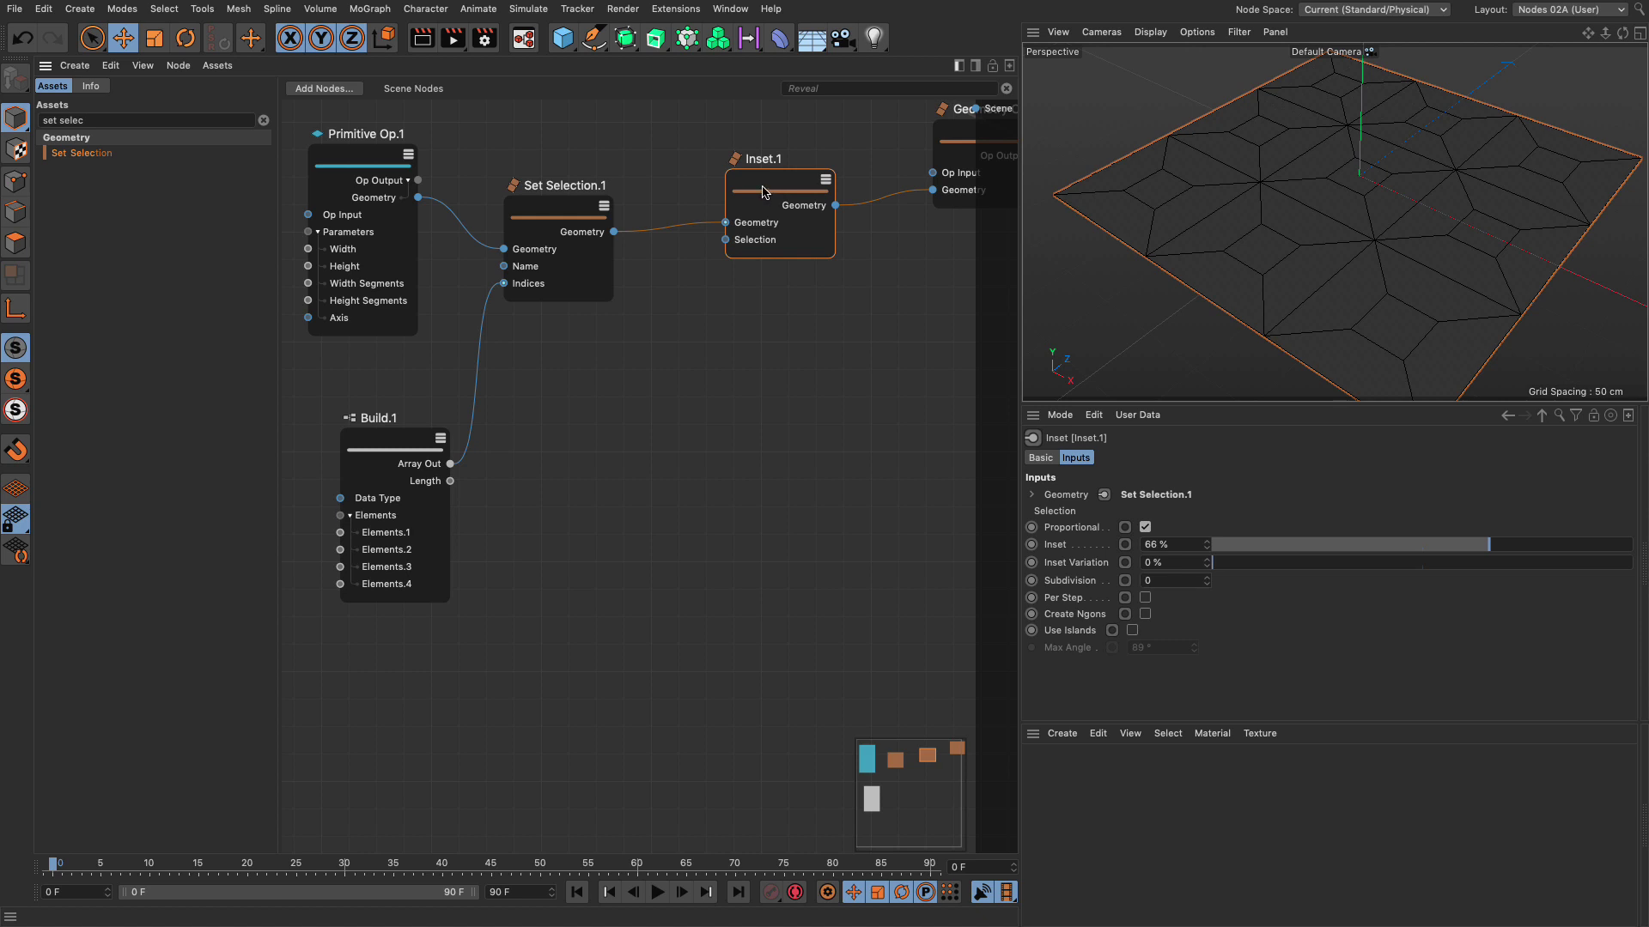
{"action": "left_click_drag", "start_coordinate": [763, 191], "coordinate": [711, 208]}
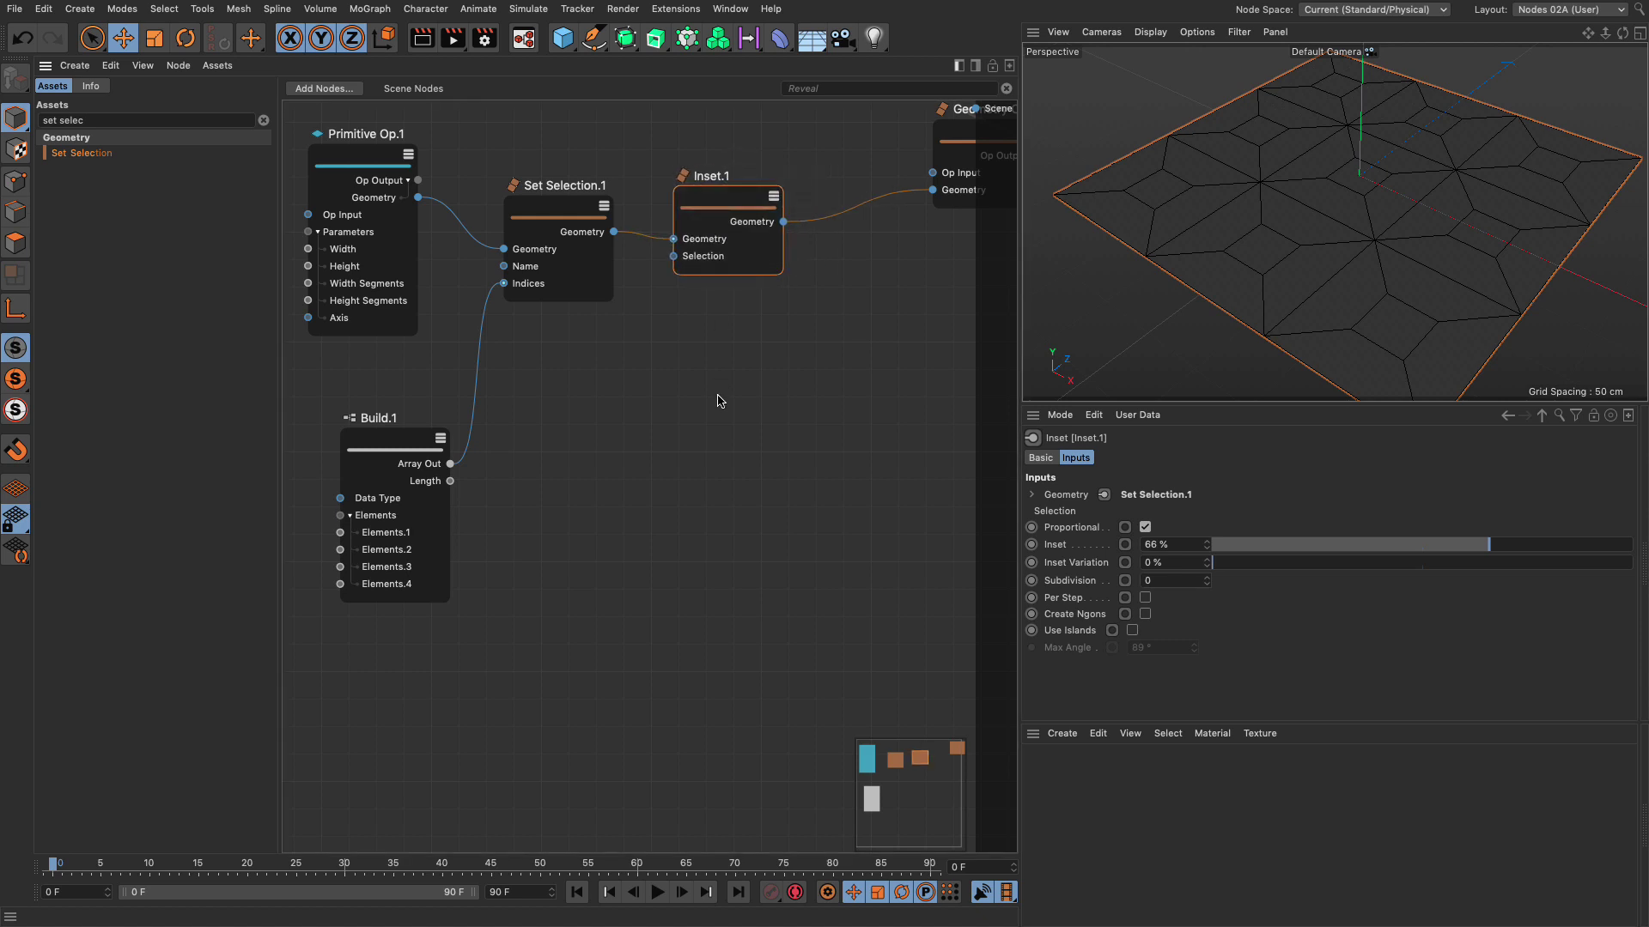
Insert an Extrude node on the connection between Inset.1 and Geometry Op.1.
{"action": "left_click", "coordinate": [197, 125]}
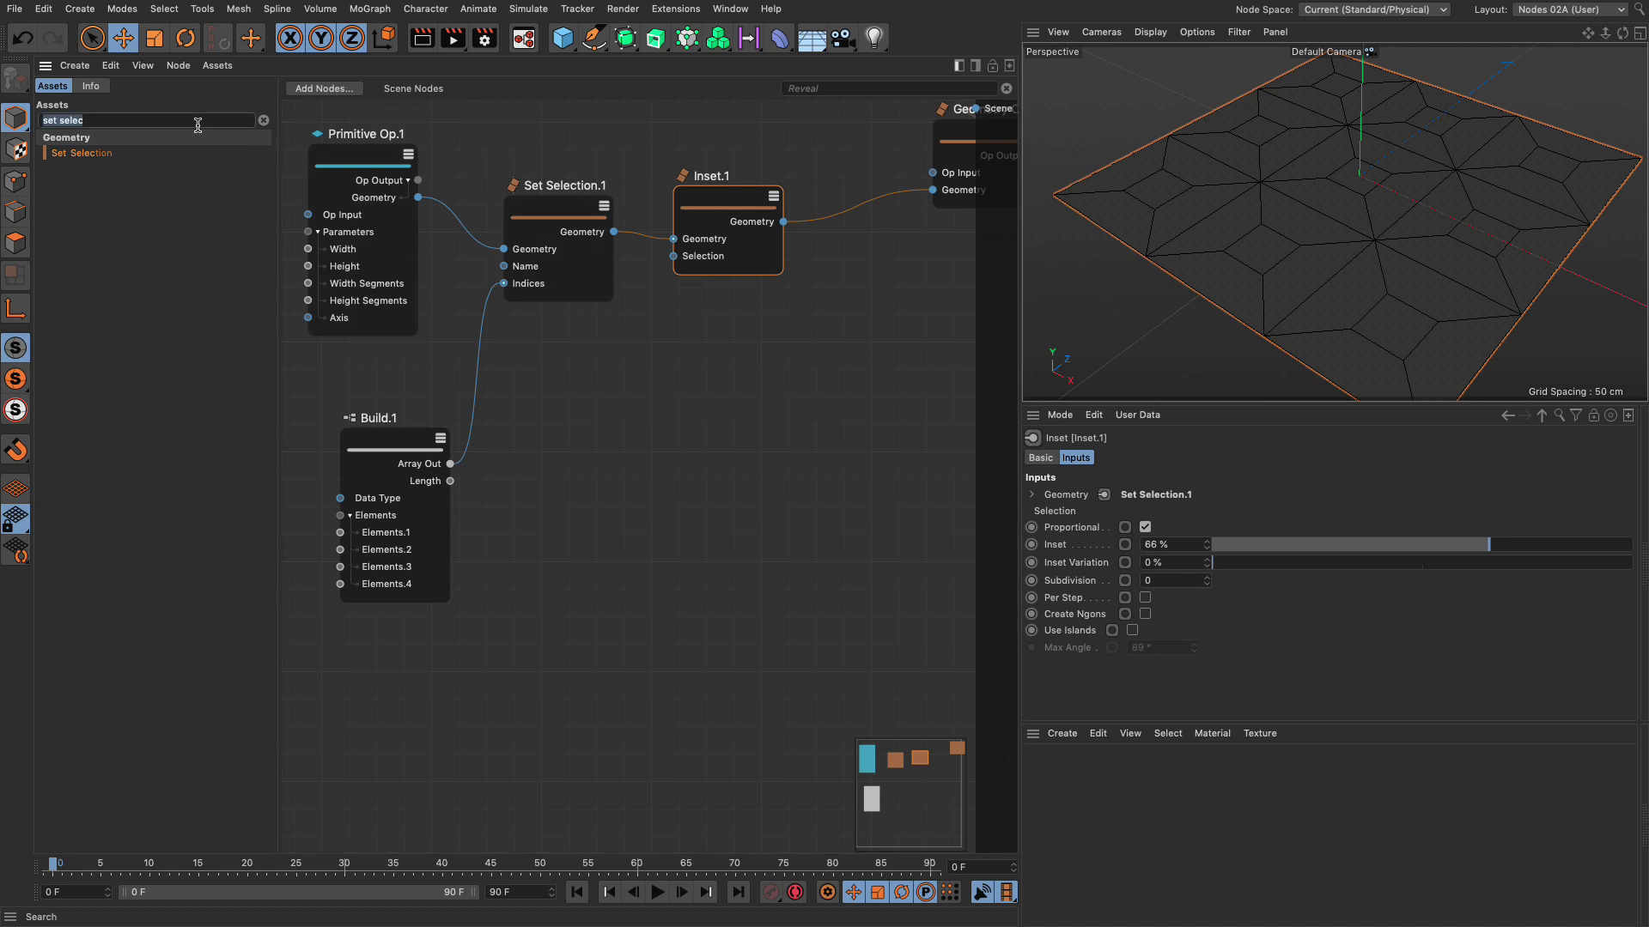
{"action": "type", "text": "extrude"}
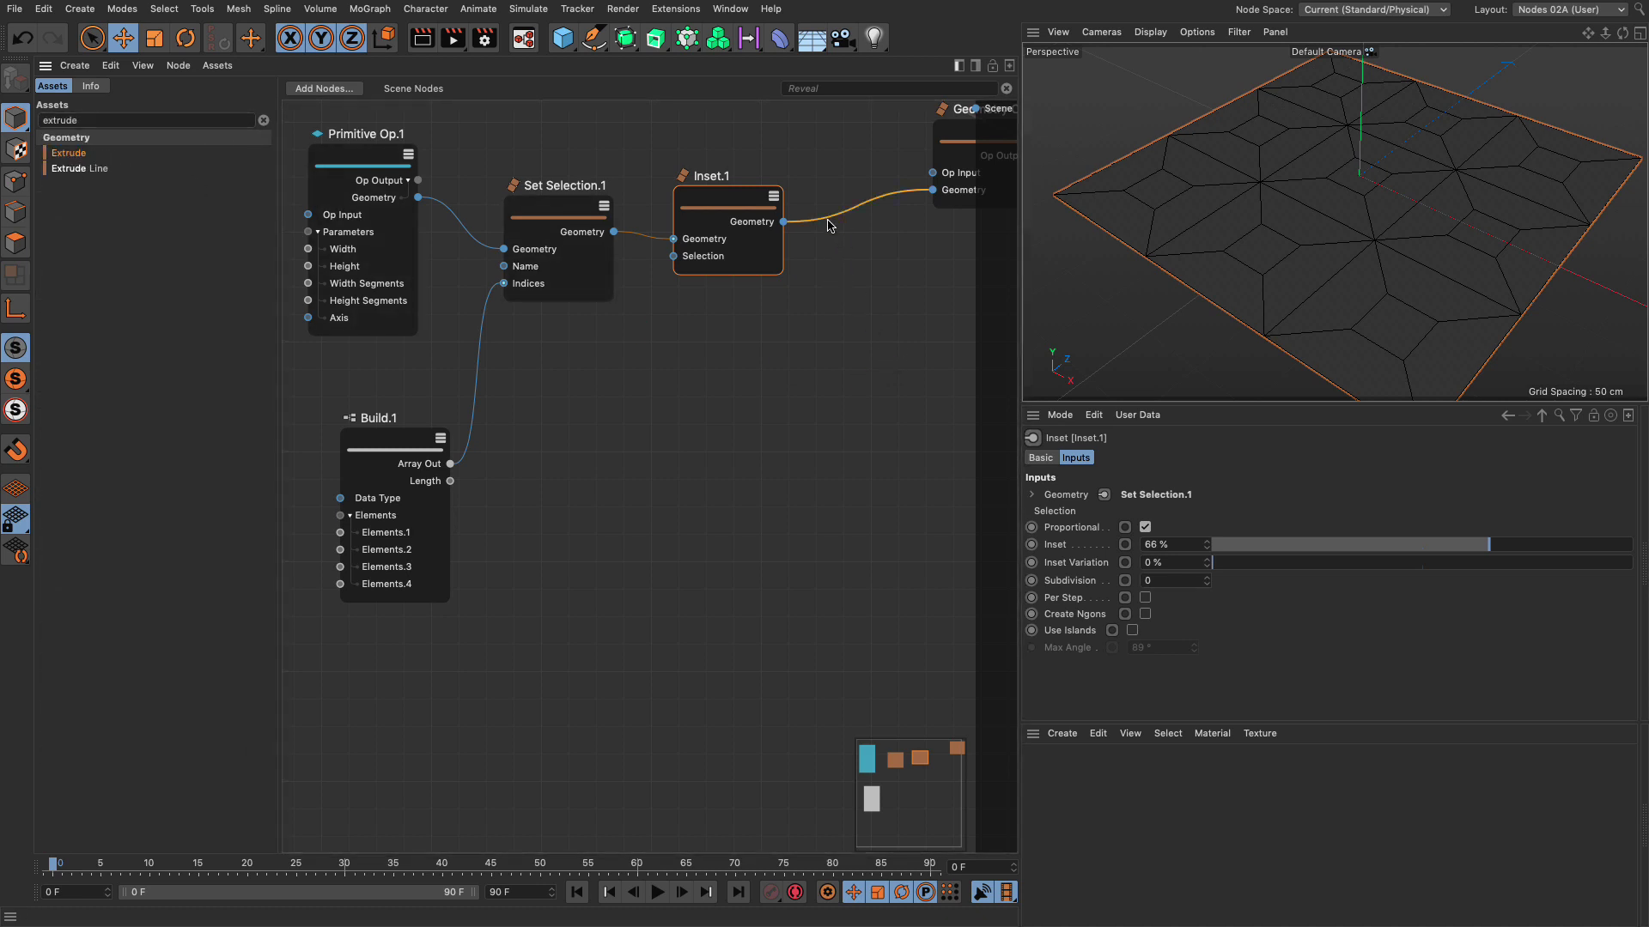
{"action": "left_click_drag", "start_coordinate": [829, 225], "coordinate": [829, 226]}
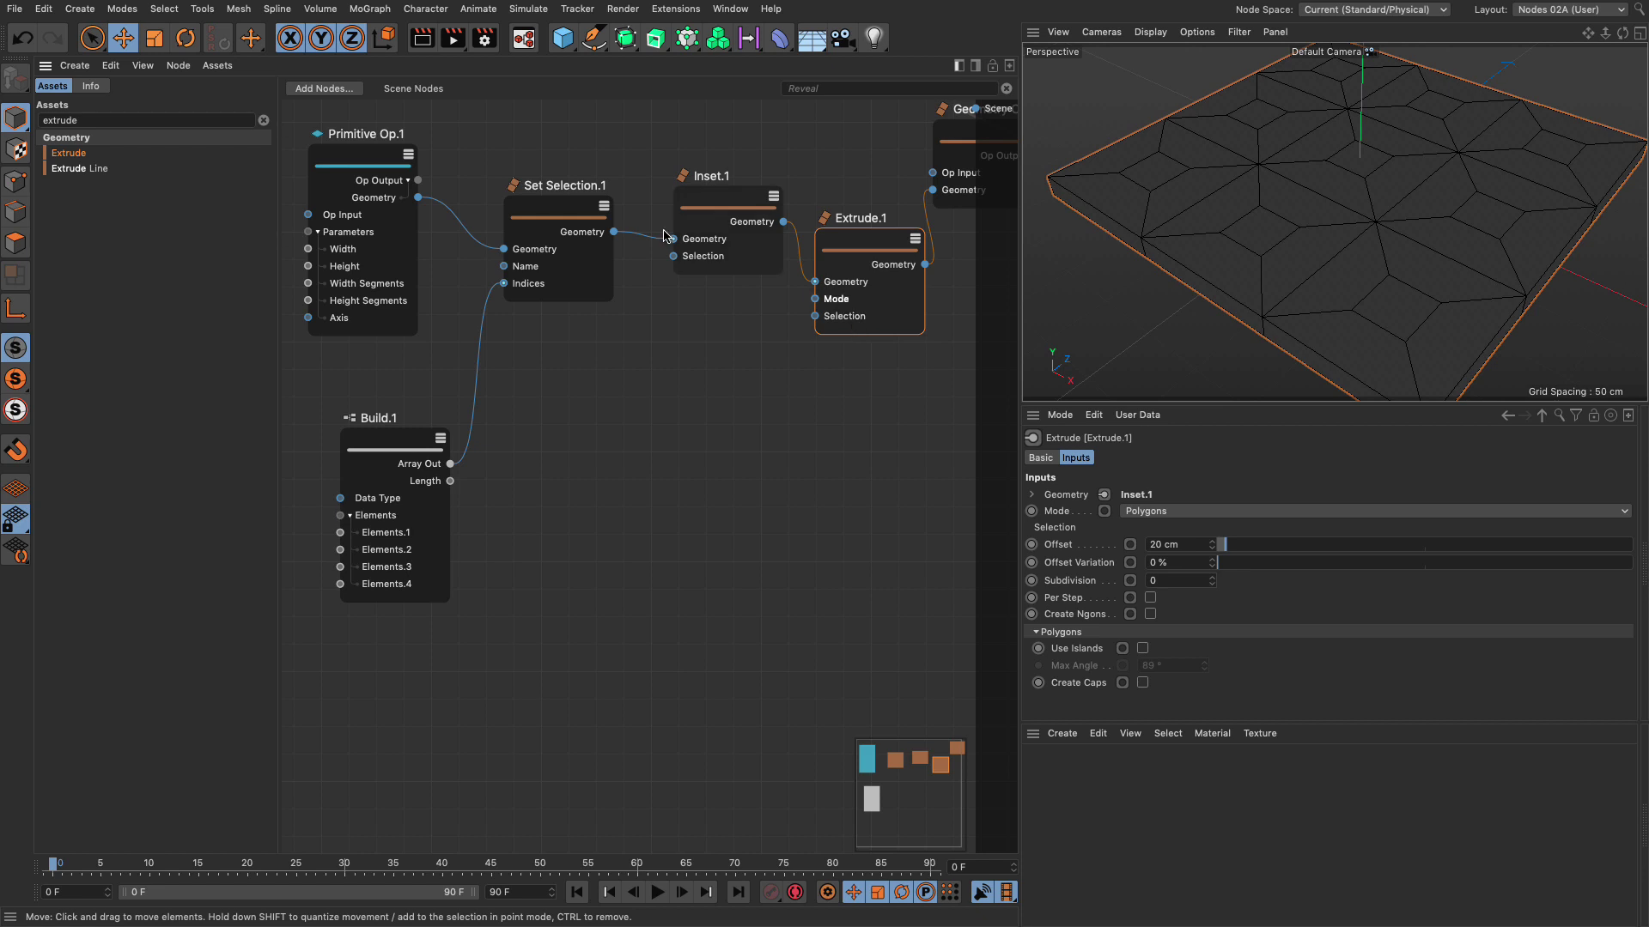
Add a Get Selection node beneath Inset.1 with its Type set to Polygons and its Name matching Set Selection.1's "selection".
{"action": "left_click", "coordinate": [562, 210]}
{"action": "left_click", "coordinate": [1184, 546]}
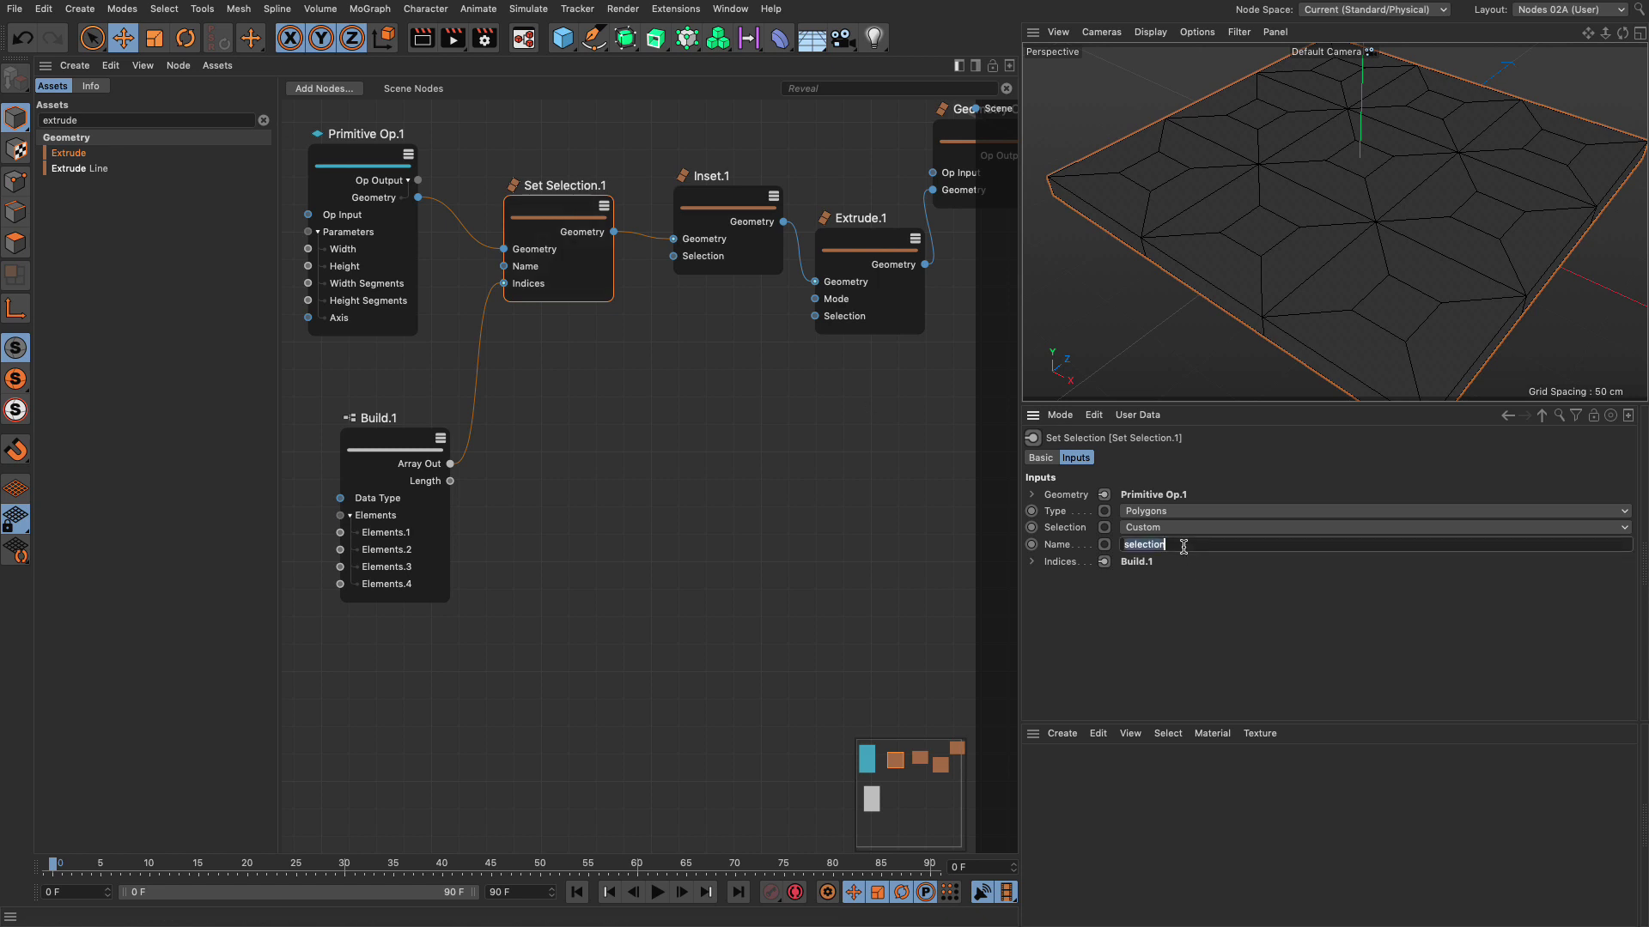
{"action": "left_click", "coordinate": [859, 245]}
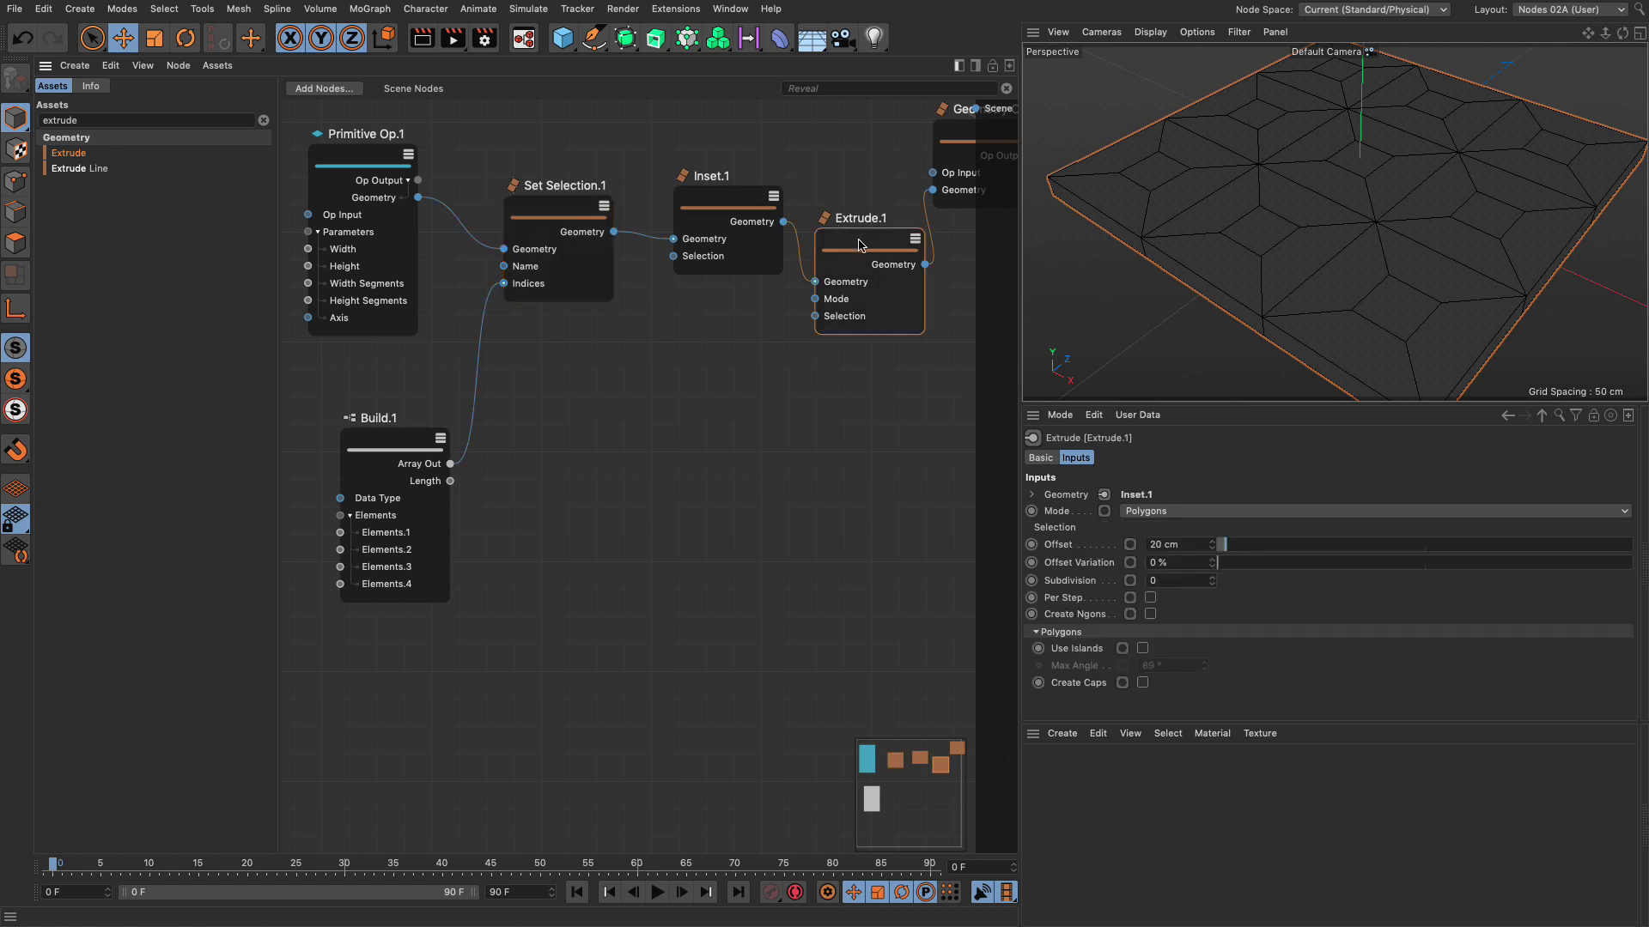
{"action": "left_click", "coordinate": [184, 118]}
{"action": "type", "text": "get"}
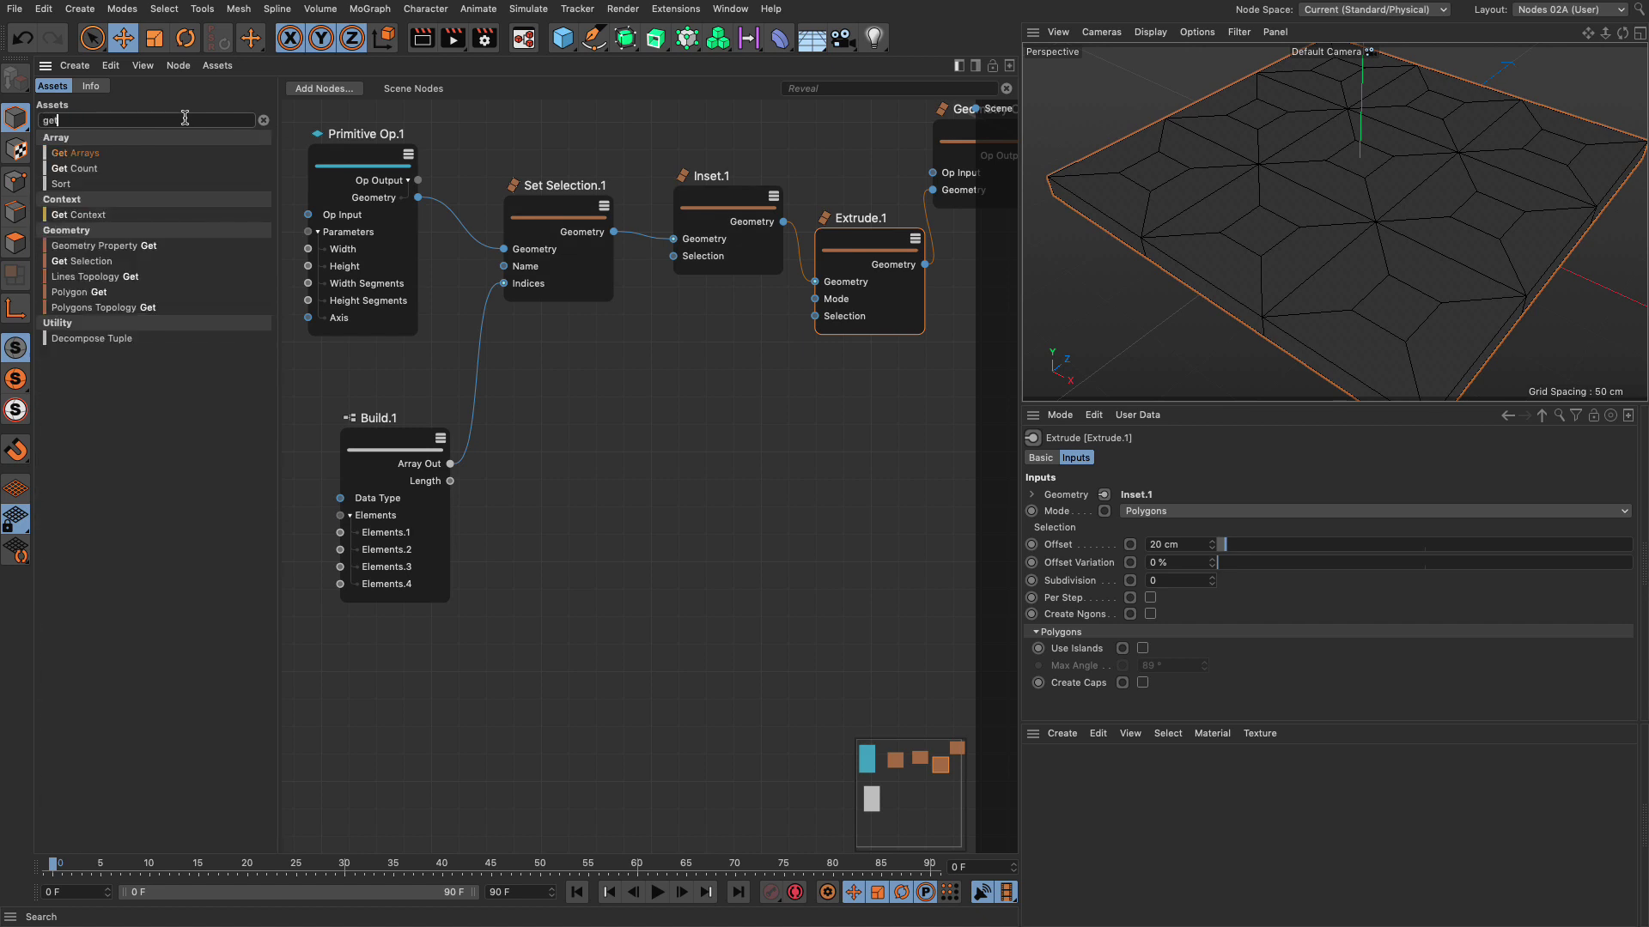
{"action": "left_click_drag", "start_coordinate": [82, 261], "coordinate": [666, 387]}
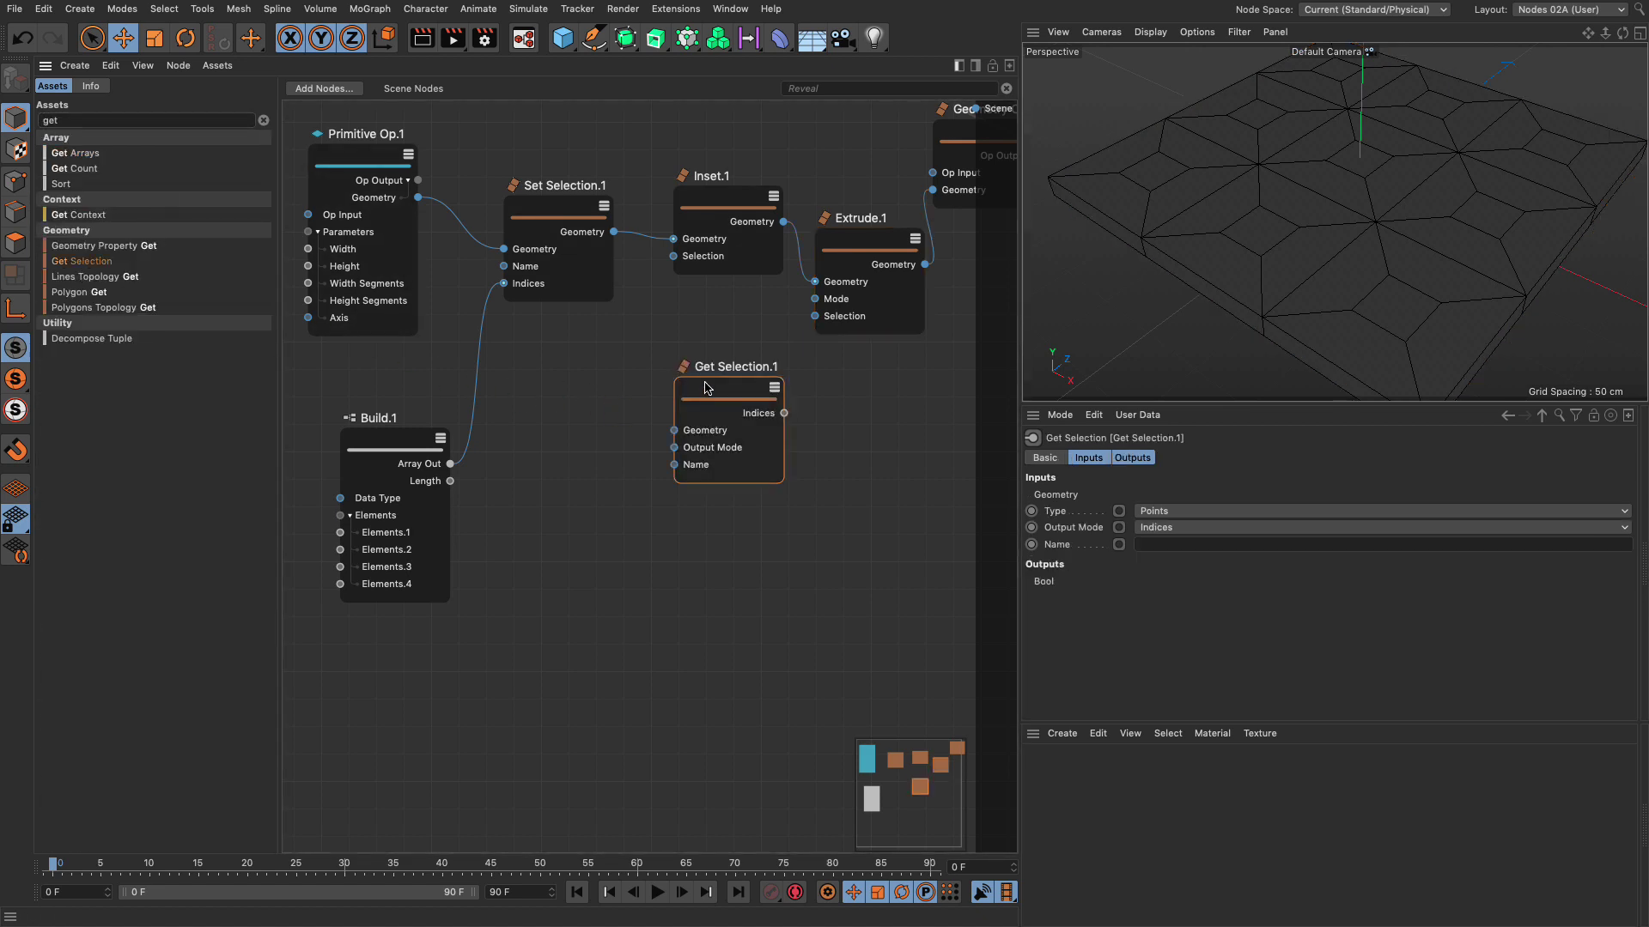
{"action": "left_click", "coordinate": [1170, 513]}
{"action": "left_click", "coordinate": [1180, 594]}
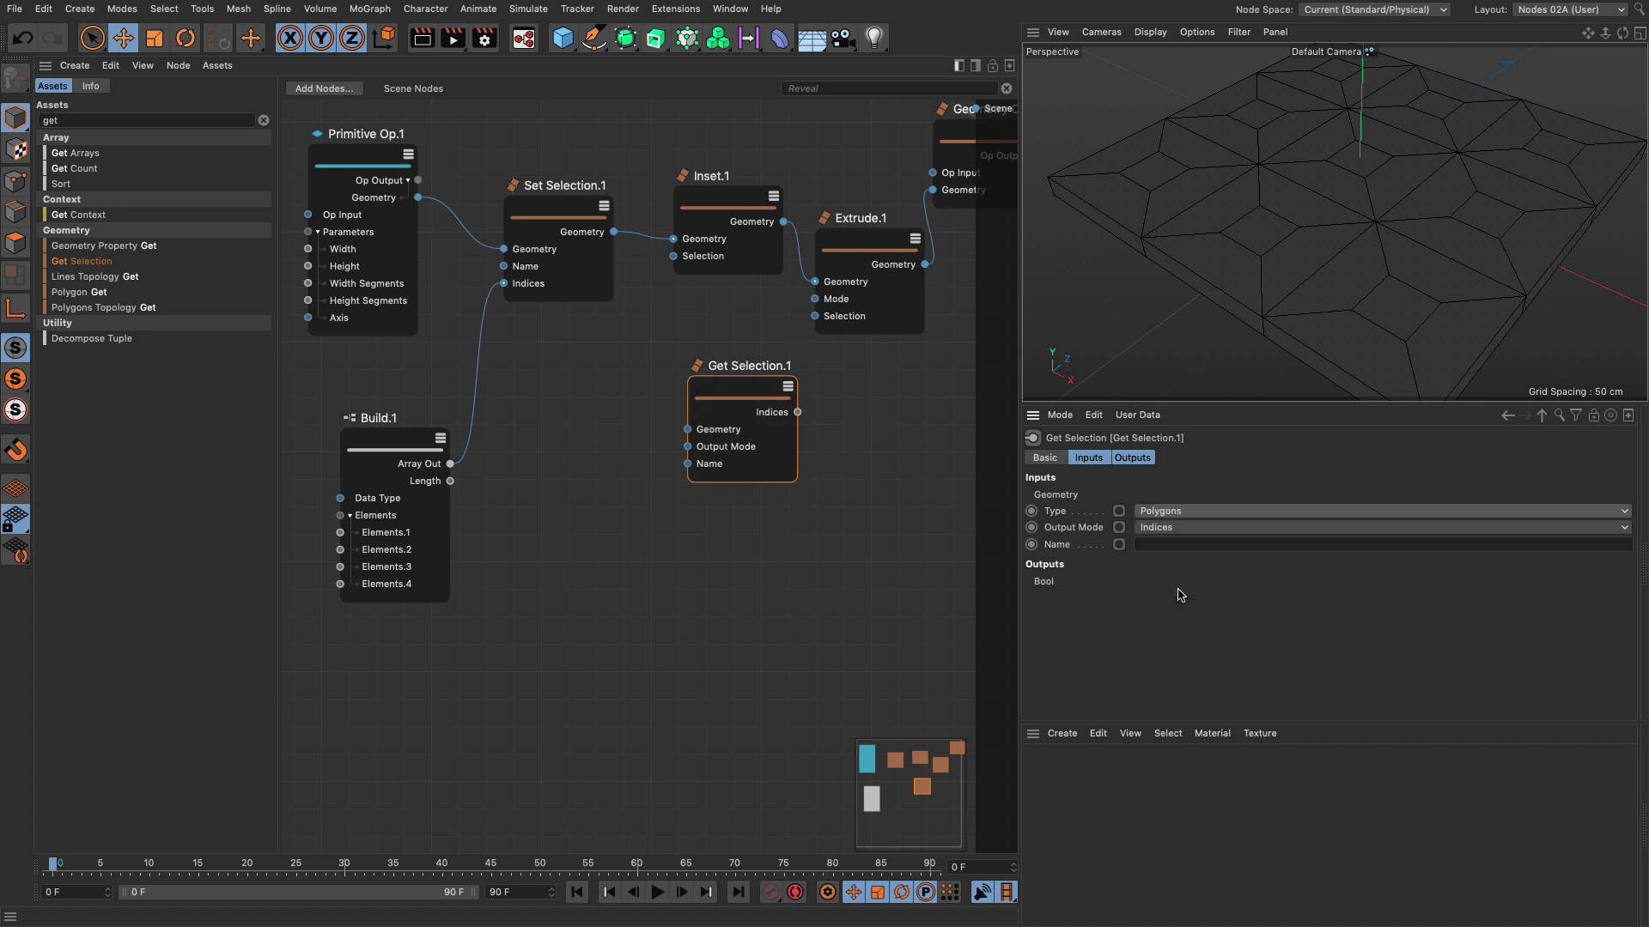
{"action": "left_click", "coordinate": [1164, 545]}
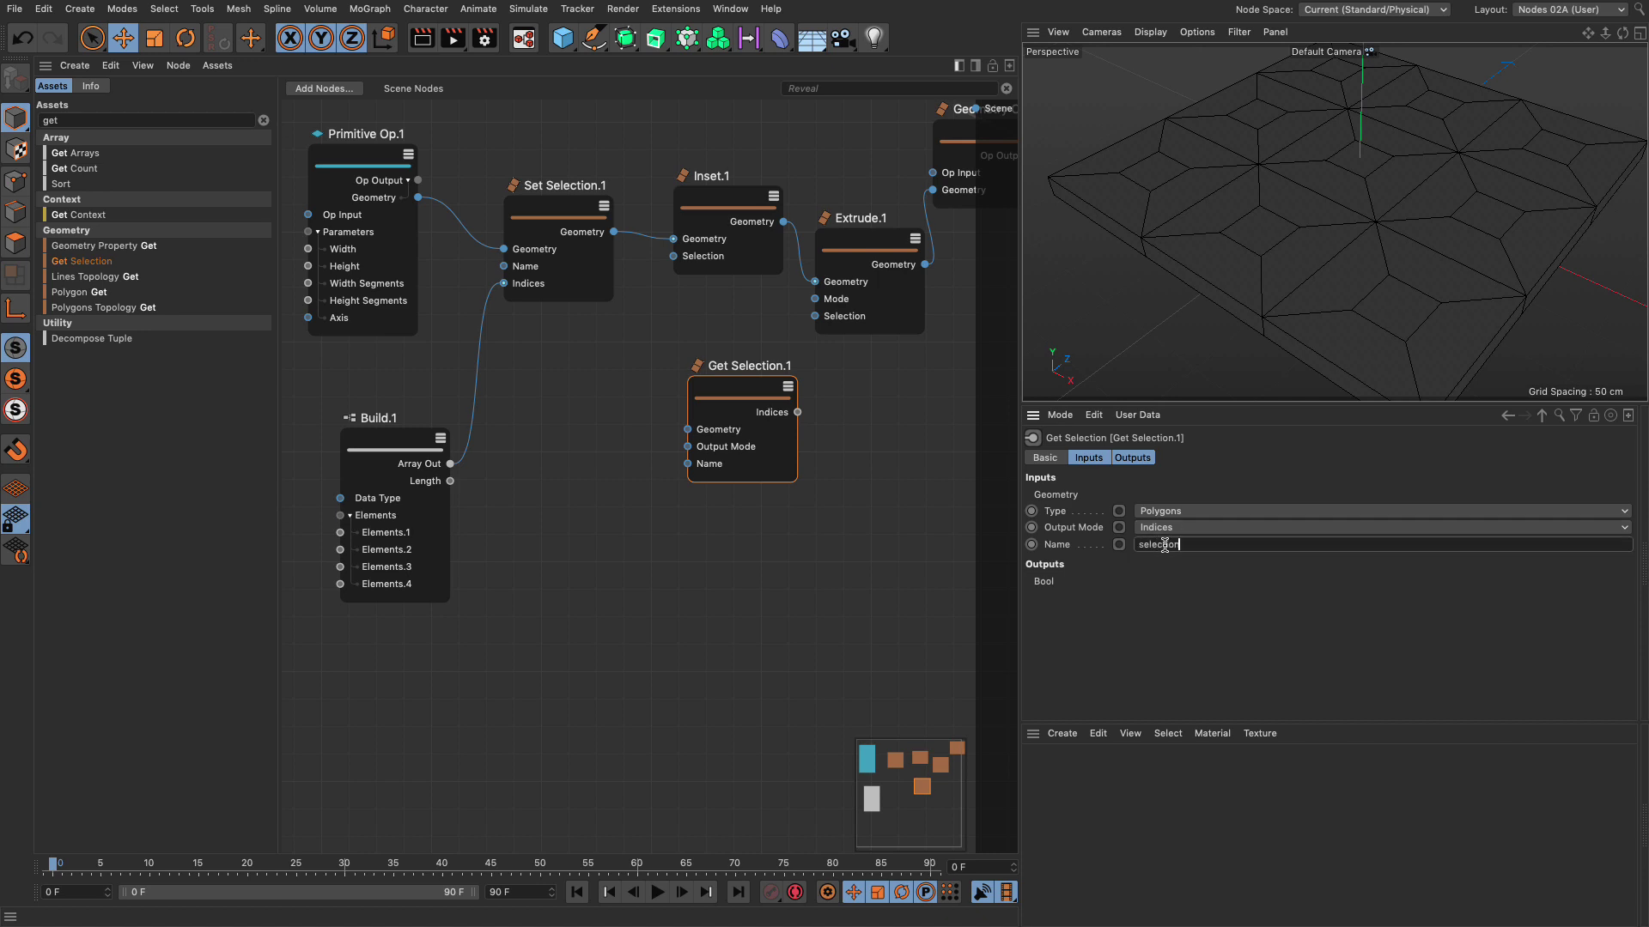
{"action": "type", "text": "selection"}
Feed Inset.1's Geometry into Get Selection.1 and connect its Indices output to Extrude.1's Selection.
{"action": "left_click_drag", "start_coordinate": [743, 396], "coordinate": [734, 395]}
{"action": "left_click_drag", "start_coordinate": [727, 206], "coordinate": [763, 389]}
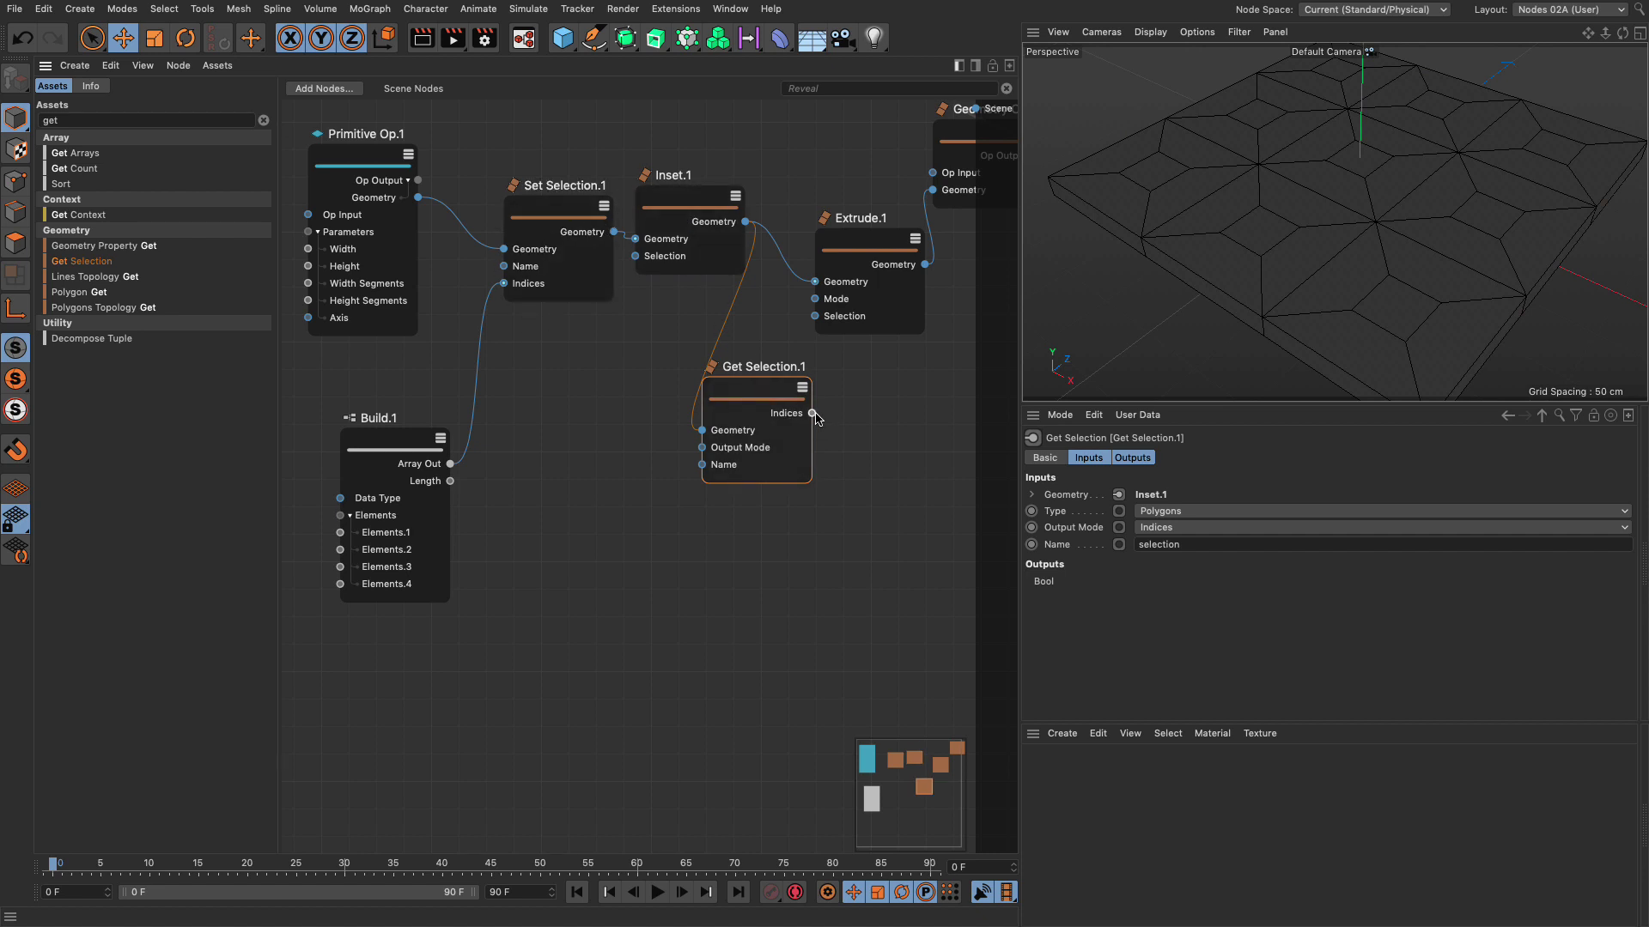
{"action": "left_click_drag", "start_coordinate": [812, 414], "coordinate": [817, 324]}
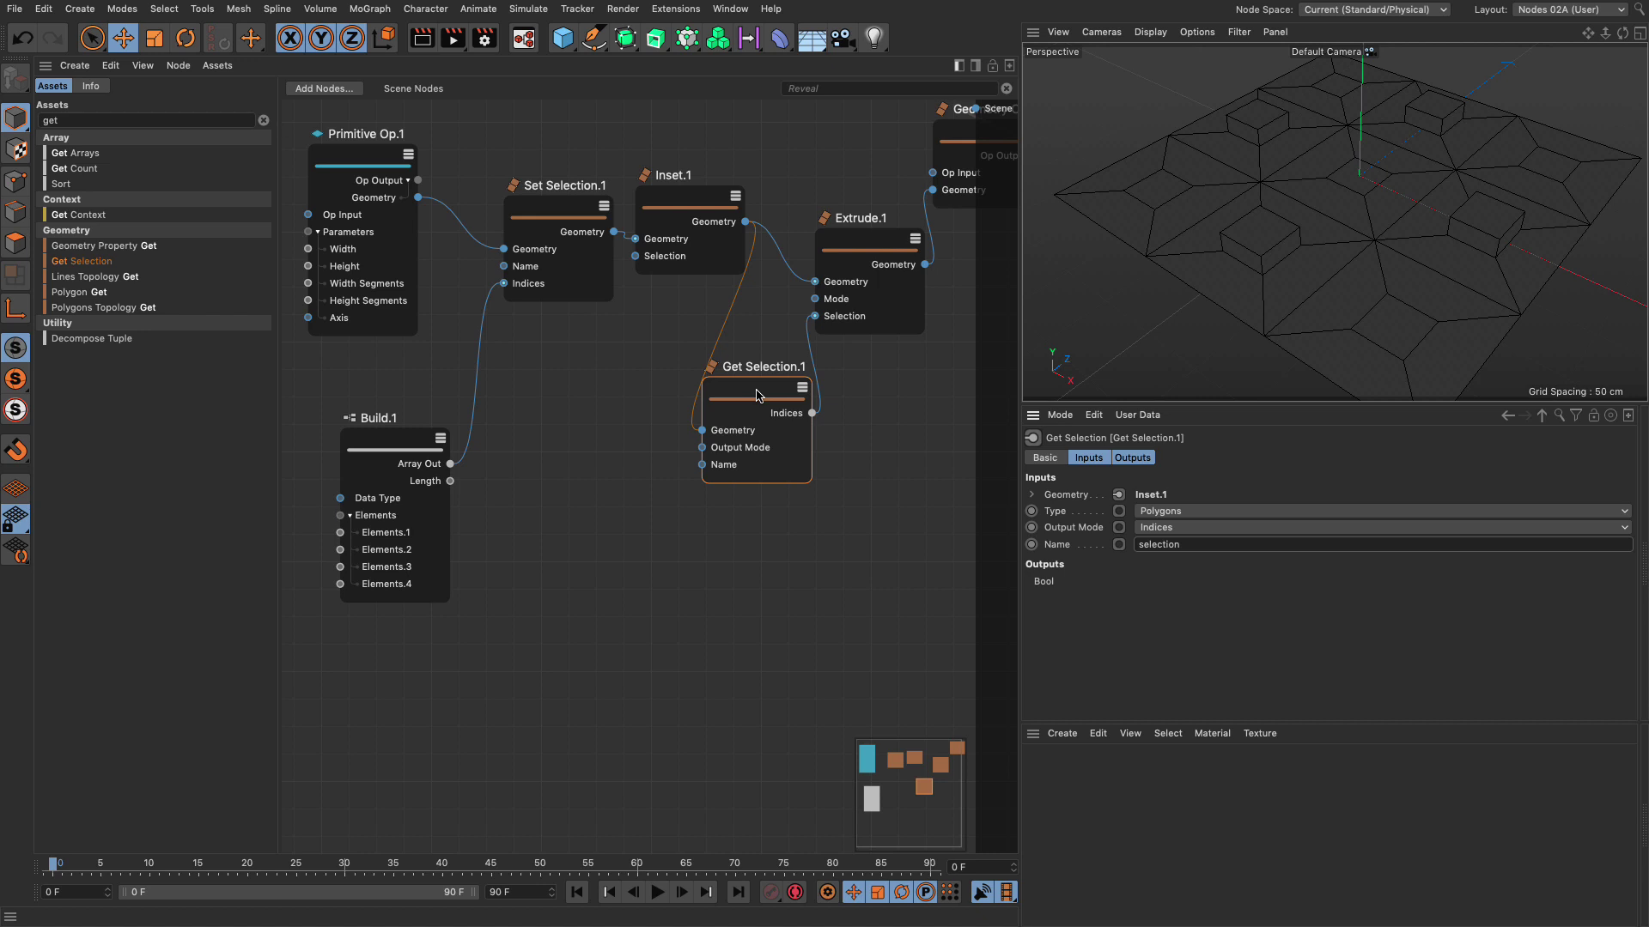
Make room around Extrude.1 and insert an Active Selection node on the Geometry connection between Inset.1 and Extrude.1.
{"action": "scroll", "coordinate": [872, 153], "scroll_direction": "right", "scroll_amount": 5}
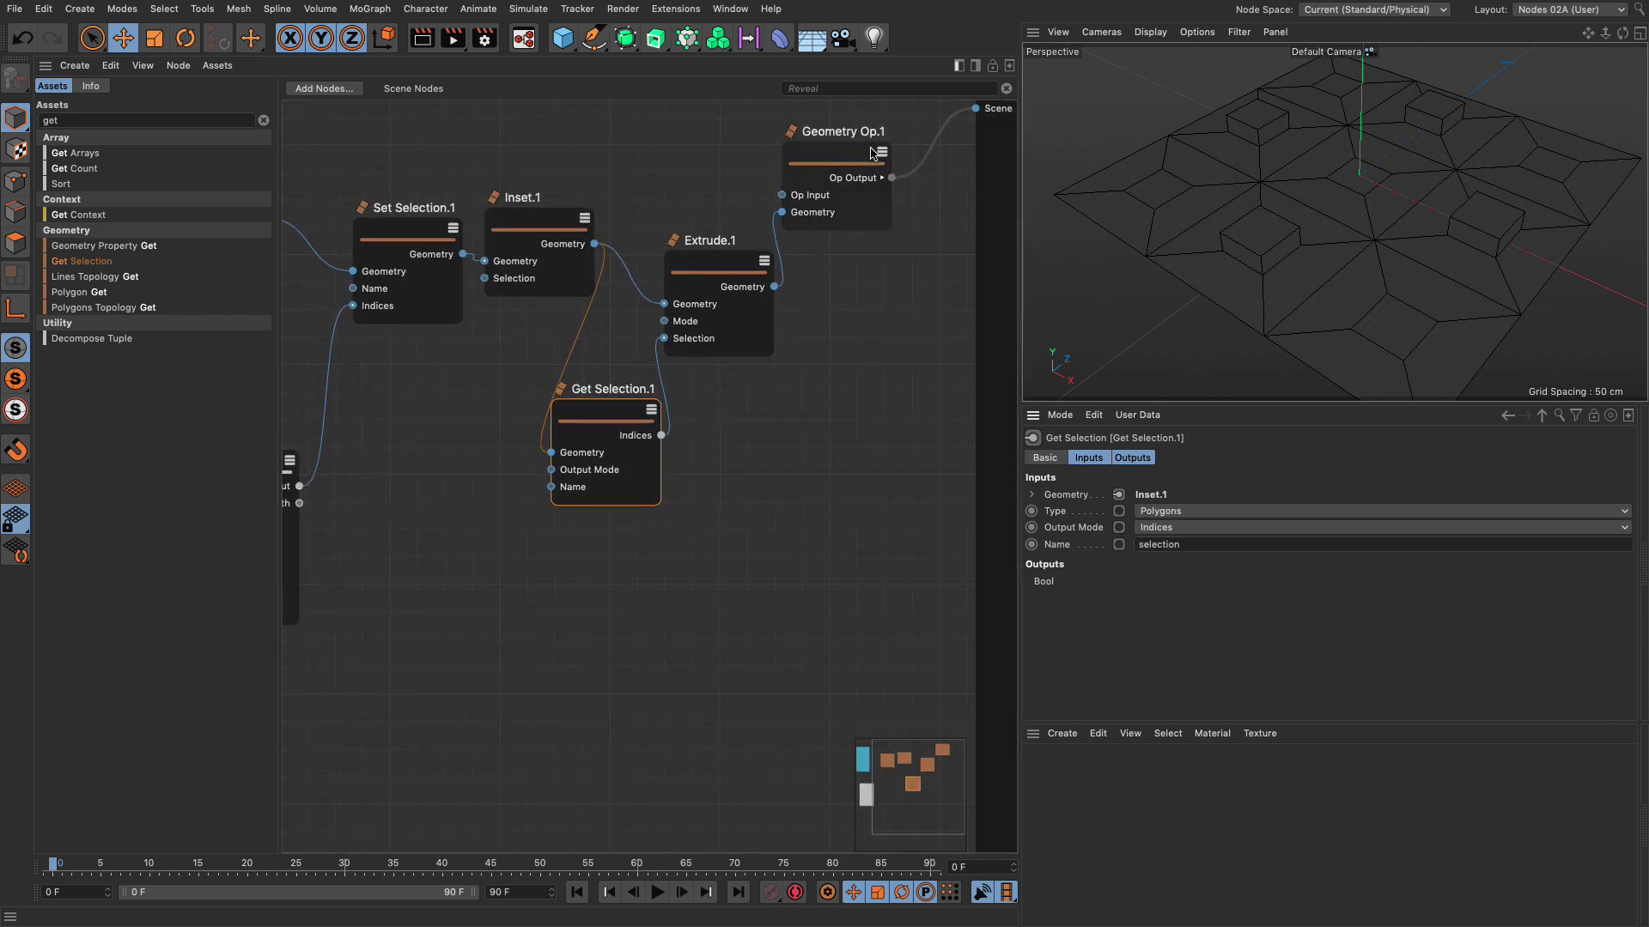
{"action": "left_click_drag", "start_coordinate": [873, 153], "coordinate": [953, 148]}
{"action": "left_click_drag", "start_coordinate": [713, 275], "coordinate": [791, 245]}
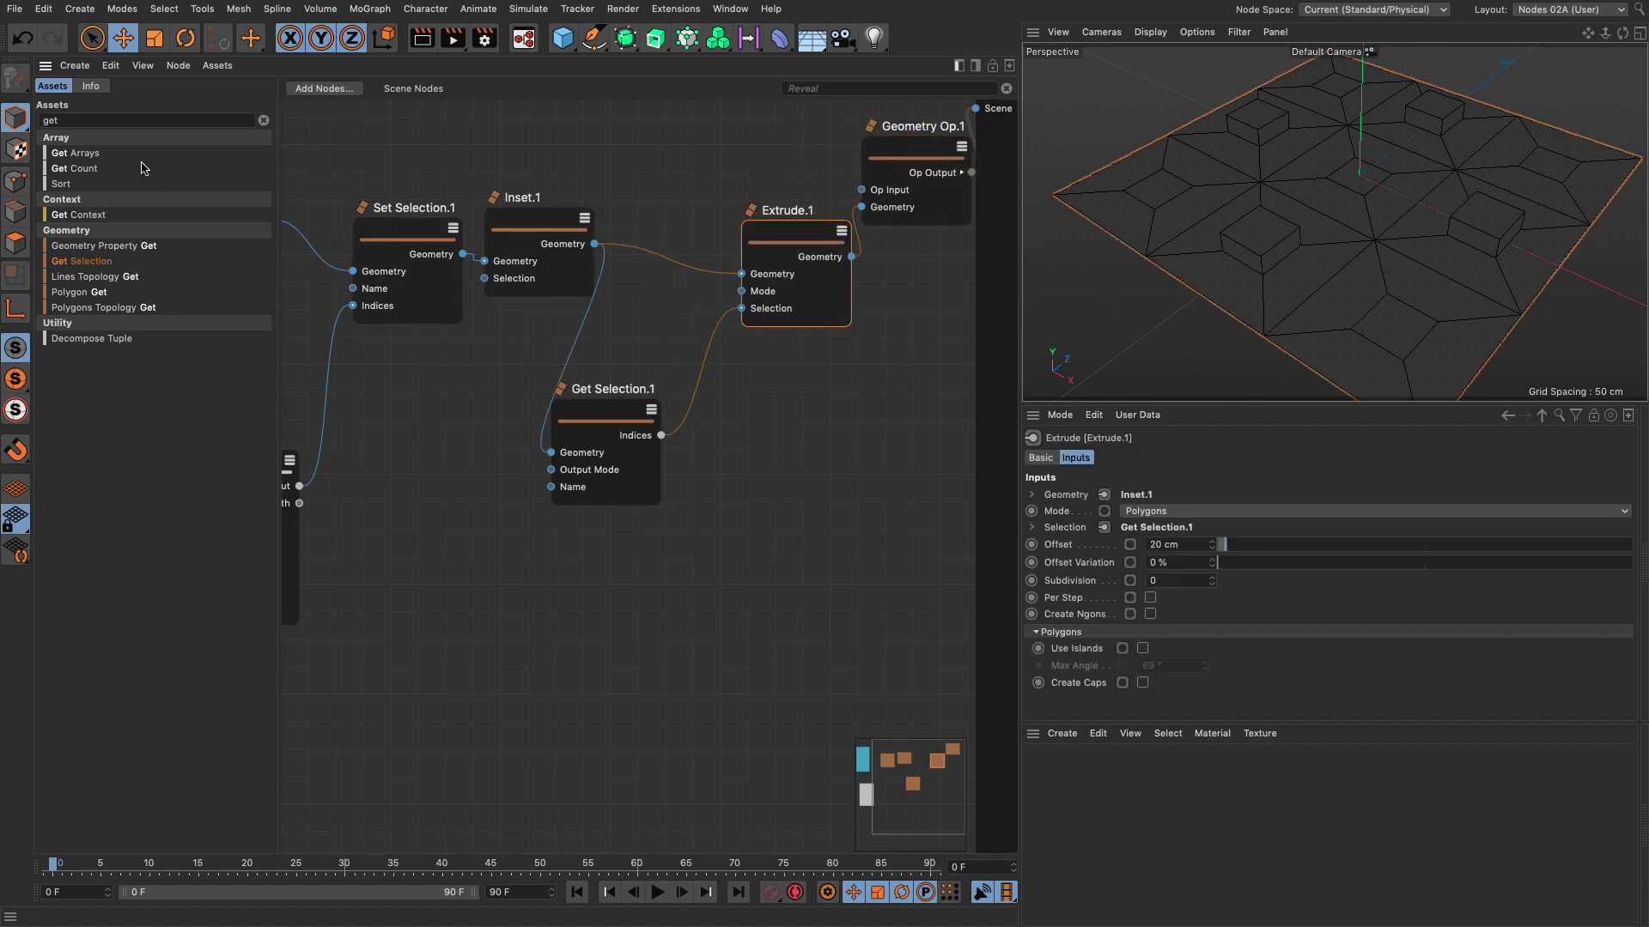
{"action": "double_click", "coordinate": [131, 120]}
{"action": "type", "text": "active"}
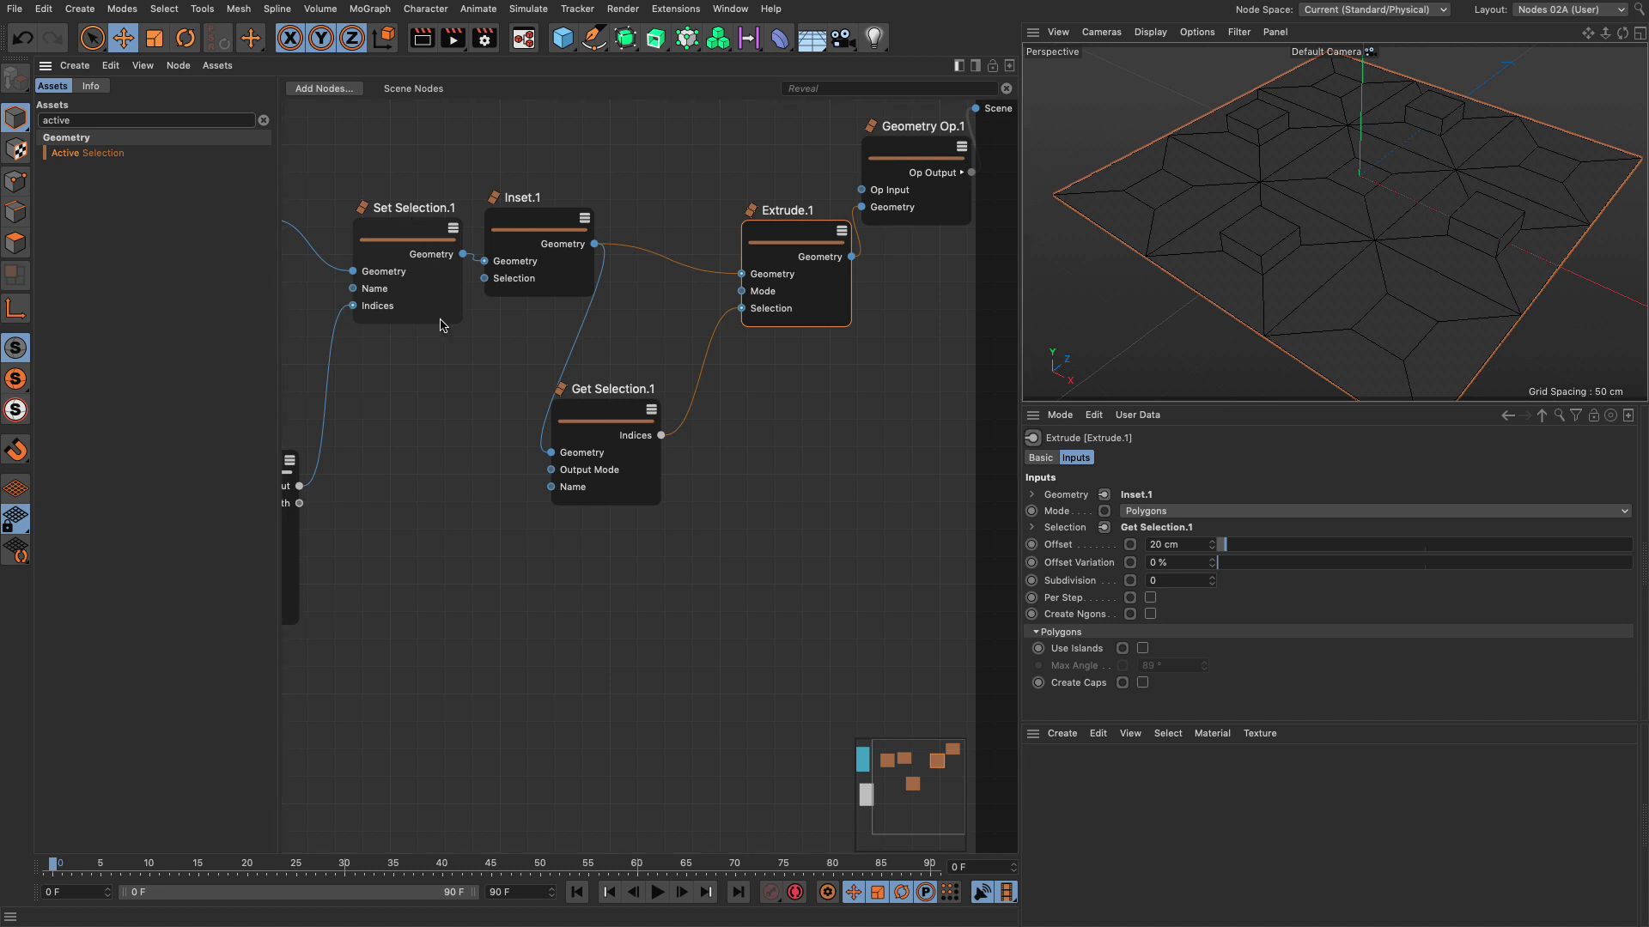
{"action": "left_click_drag", "start_coordinate": [96, 154], "coordinate": [627, 292]}
{"action": "left_click_drag", "start_coordinate": [752, 257], "coordinate": [777, 284]}
{"action": "left_click_drag", "start_coordinate": [618, 413], "coordinate": [562, 429]}
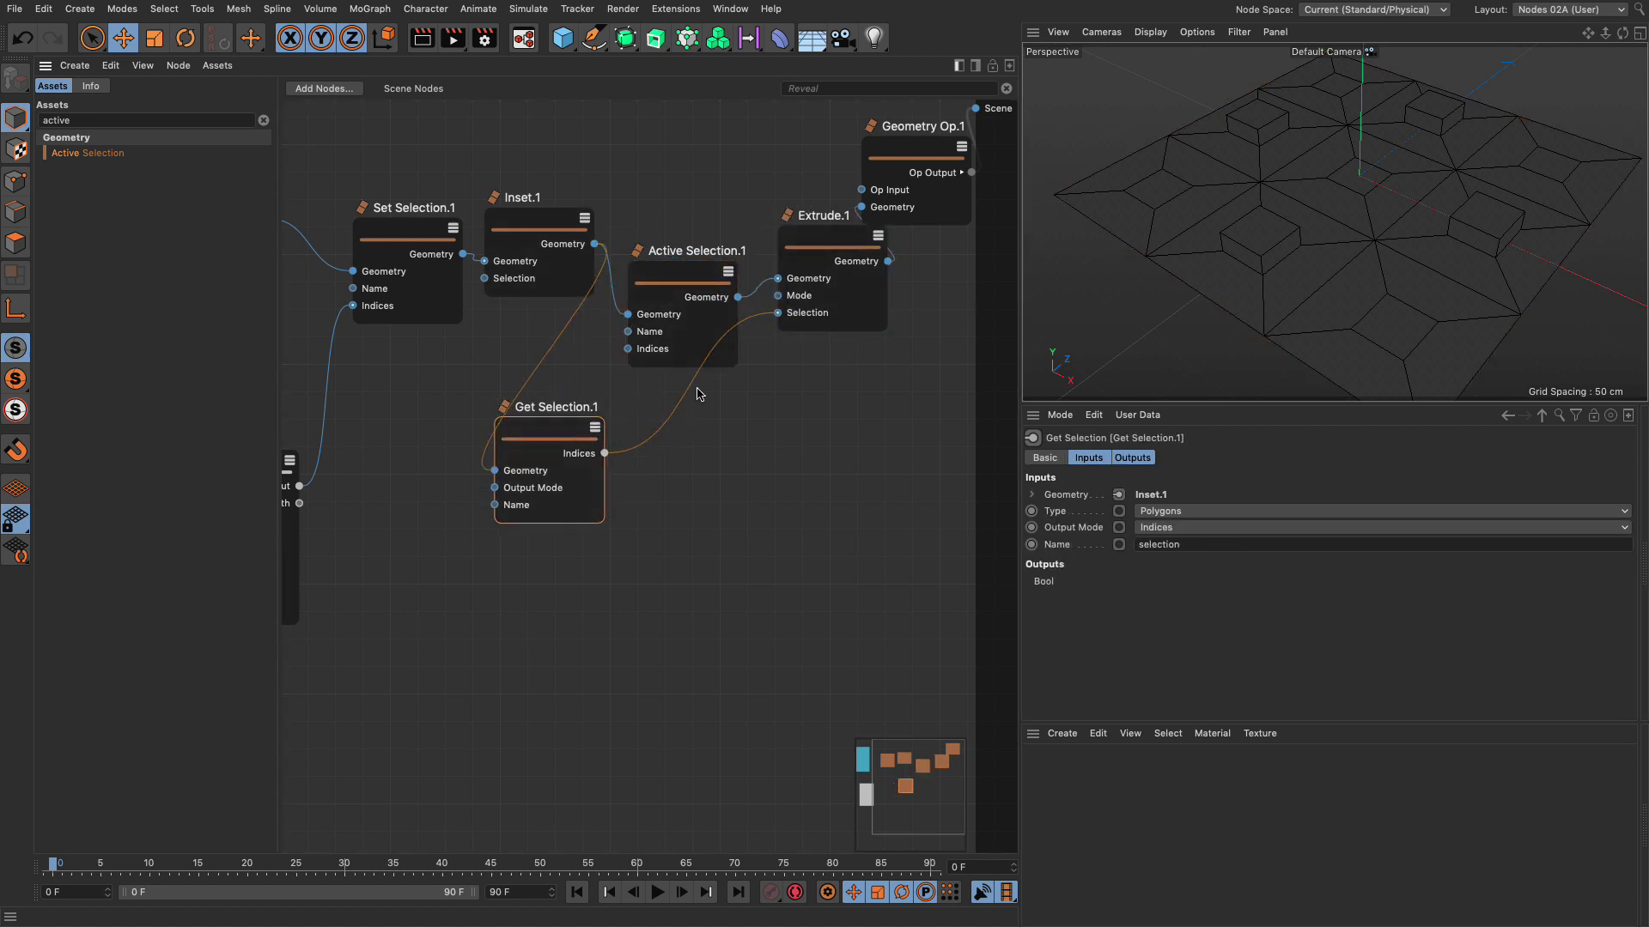
Reroute Get Selection.1's Indices output from Extrude.1's Selection to the Indices input of Active Selection.1.
{"action": "left_click", "coordinate": [771, 319]}
{"action": "left_click_drag", "start_coordinate": [771, 319], "coordinate": [628, 349]}
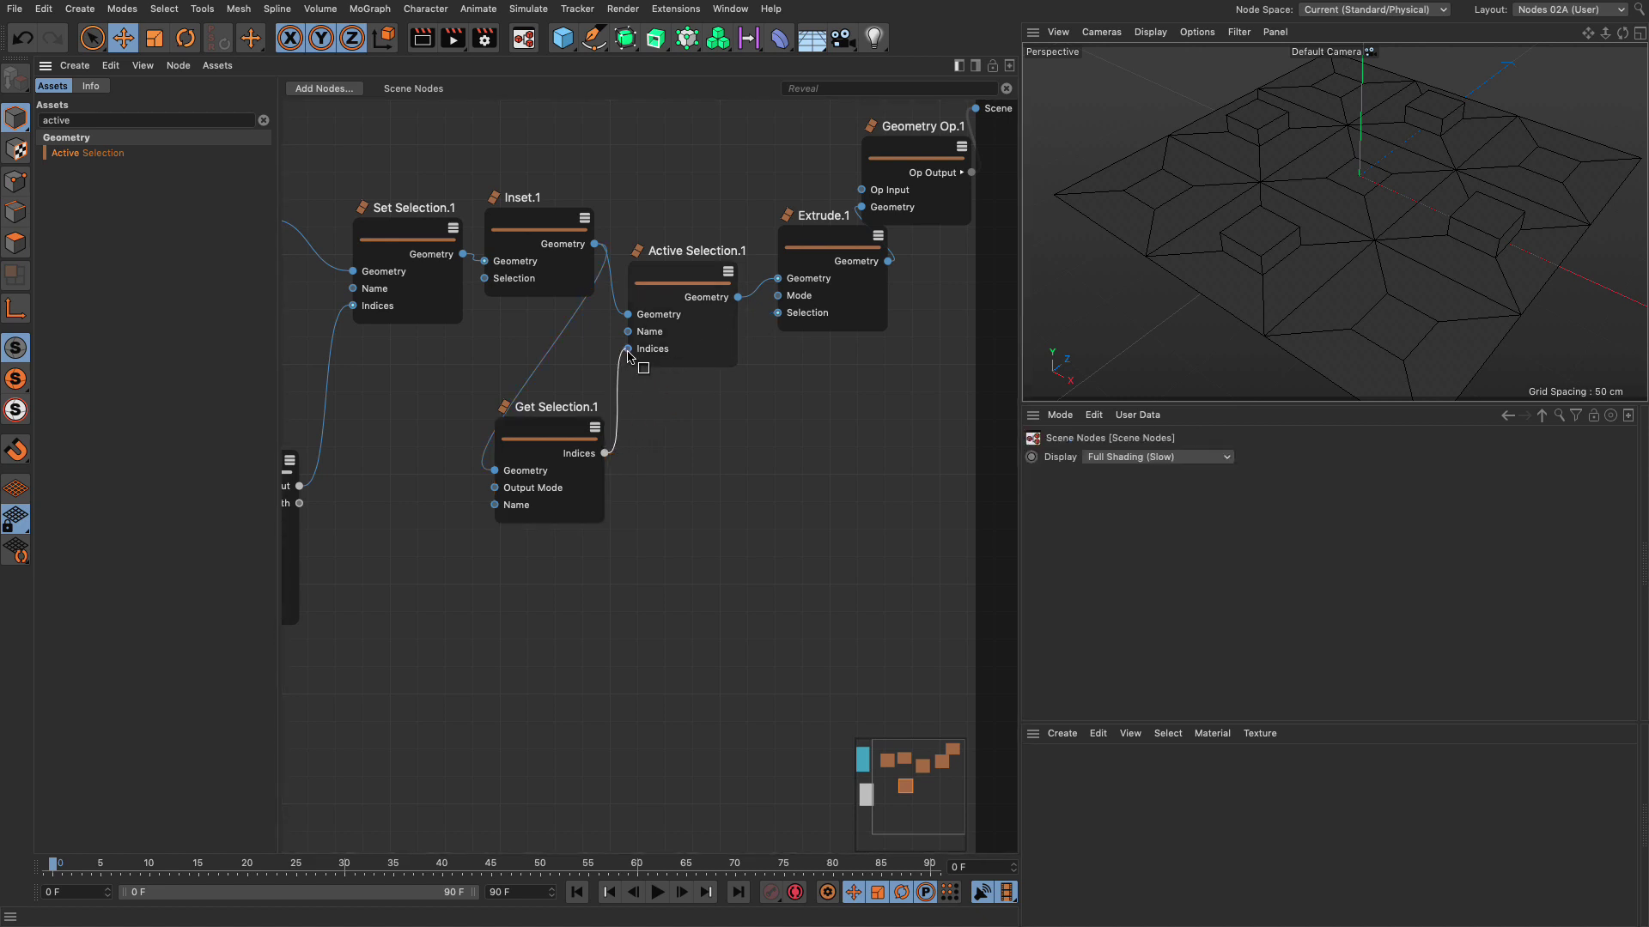
{"action": "left_click", "coordinate": [702, 356]}
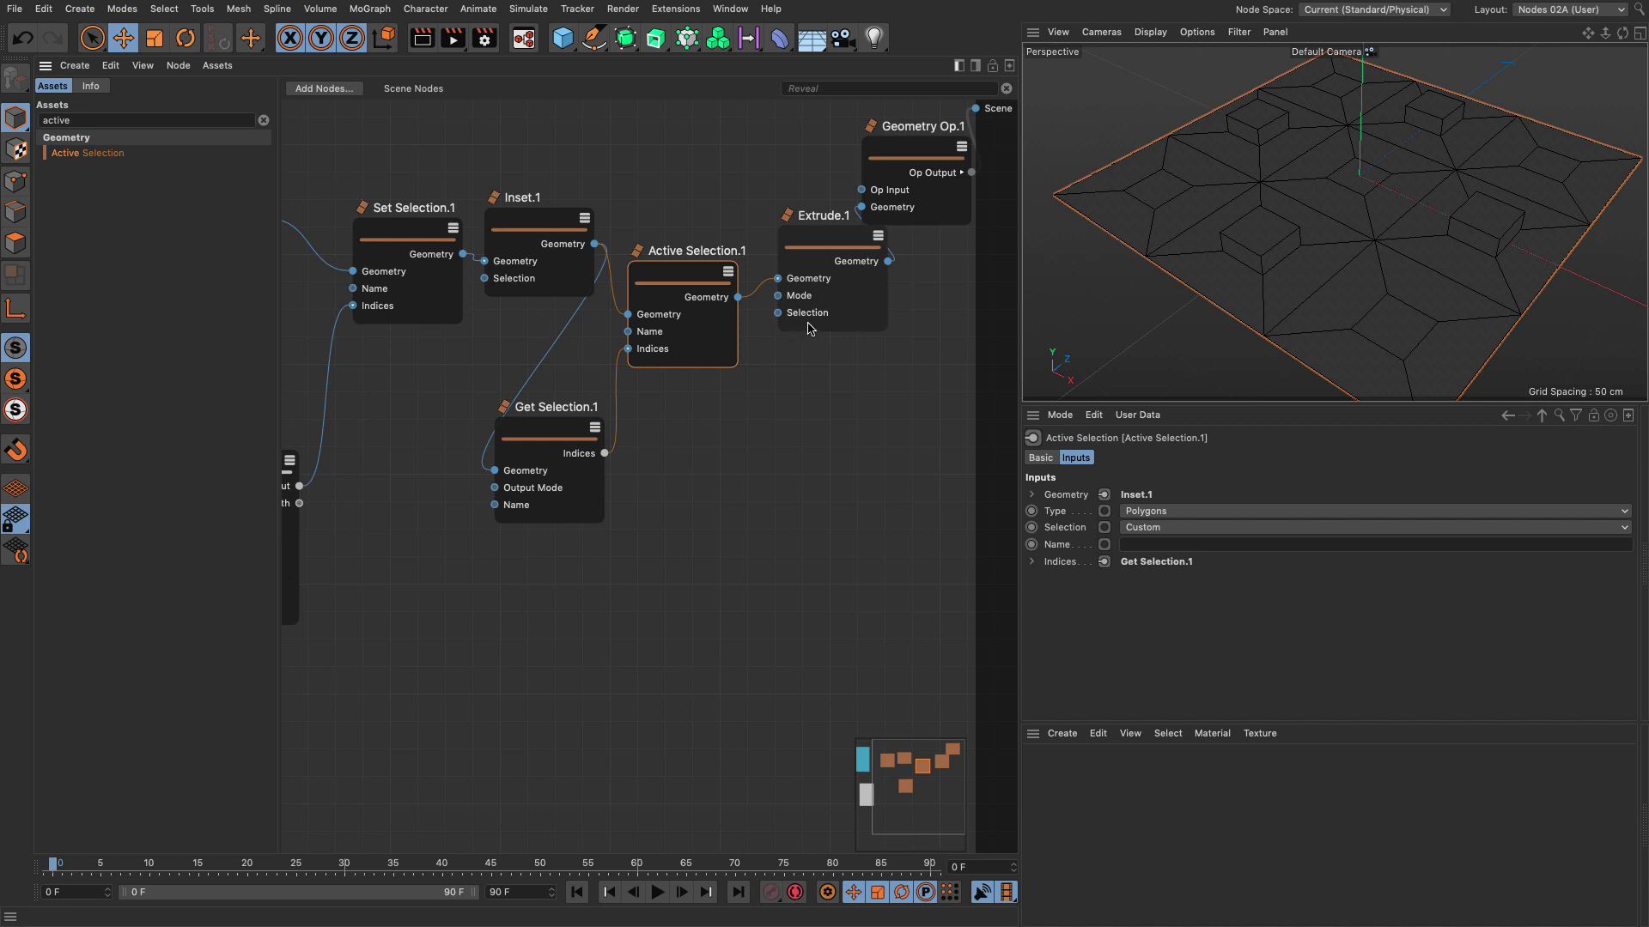
Make room before Geometry Op.1 and insert a second Inset node on the connection between Extrude.1 and Geometry Op.1.
{"action": "scroll", "coordinate": [808, 318], "scroll_direction": "right", "scroll_amount": 5}
{"action": "left_click_drag", "start_coordinate": [559, 196], "coordinate": [798, 176]}
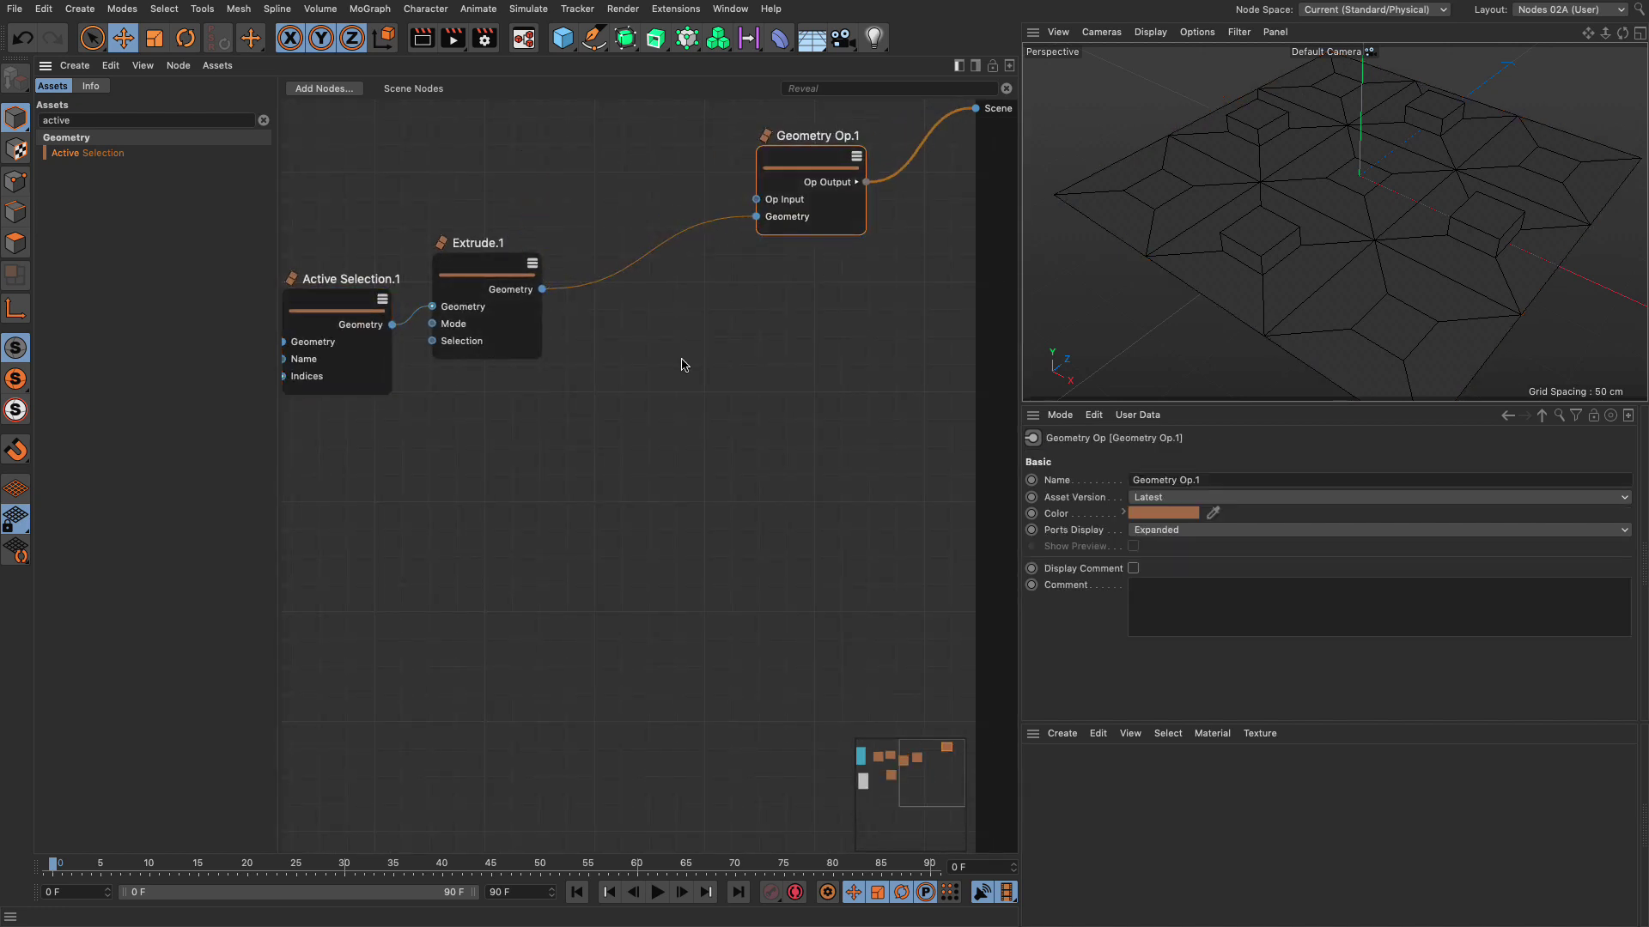
{"action": "double_click", "coordinate": [137, 117]}
{"action": "type", "text": "inset"}
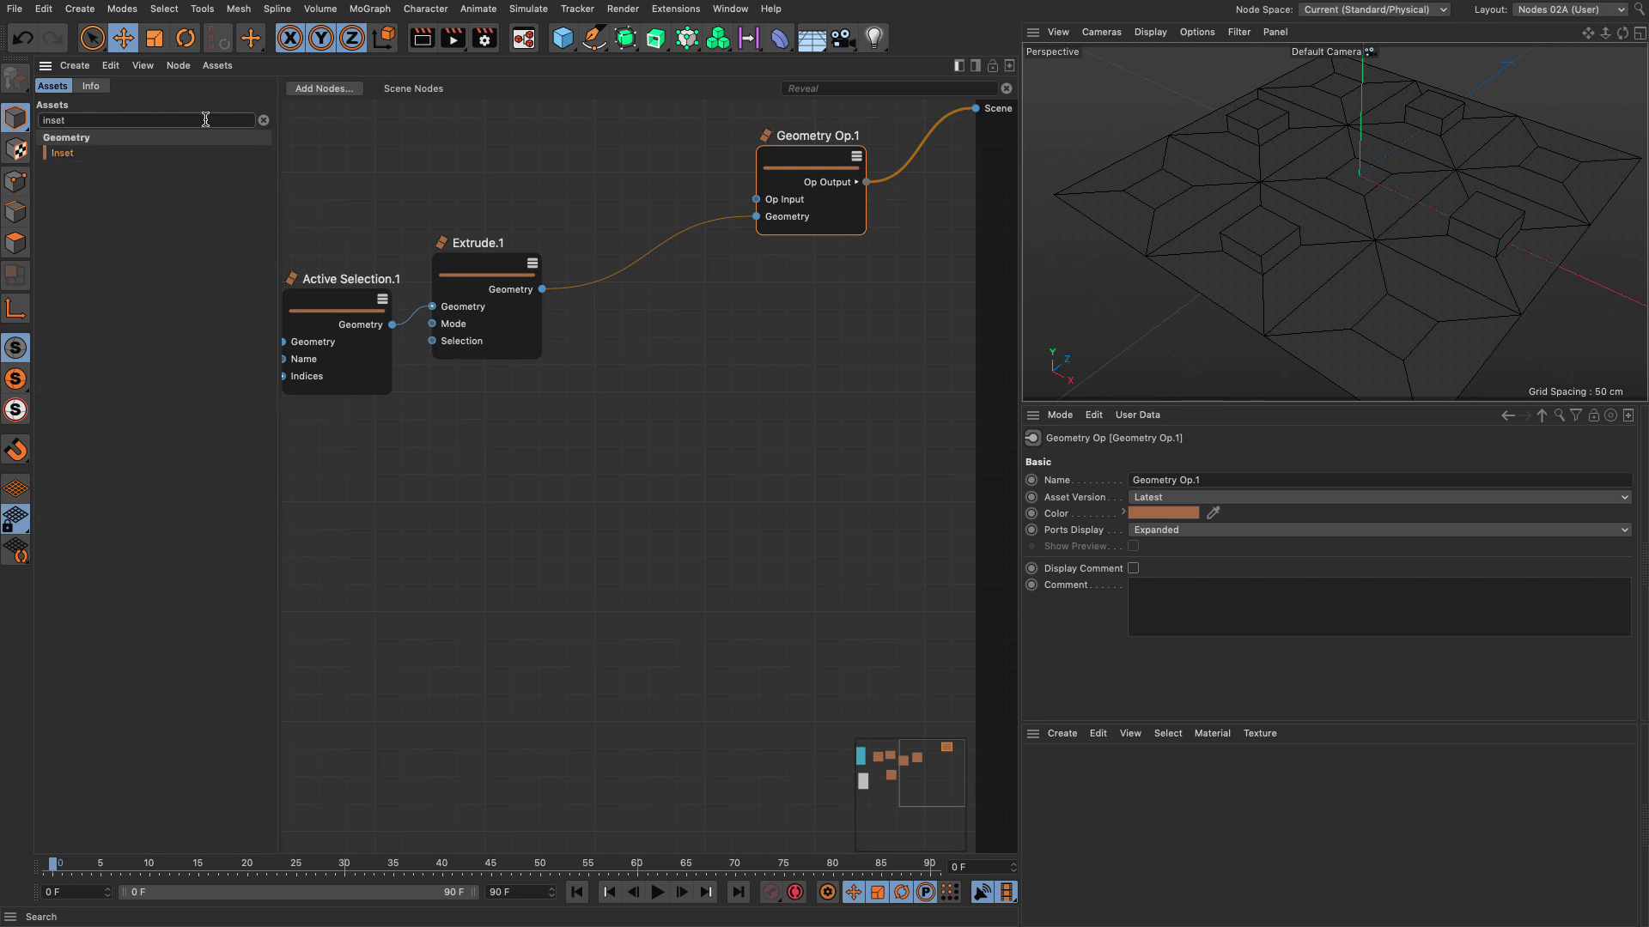
{"action": "left_click_drag", "start_coordinate": [68, 157], "coordinate": [614, 283]}
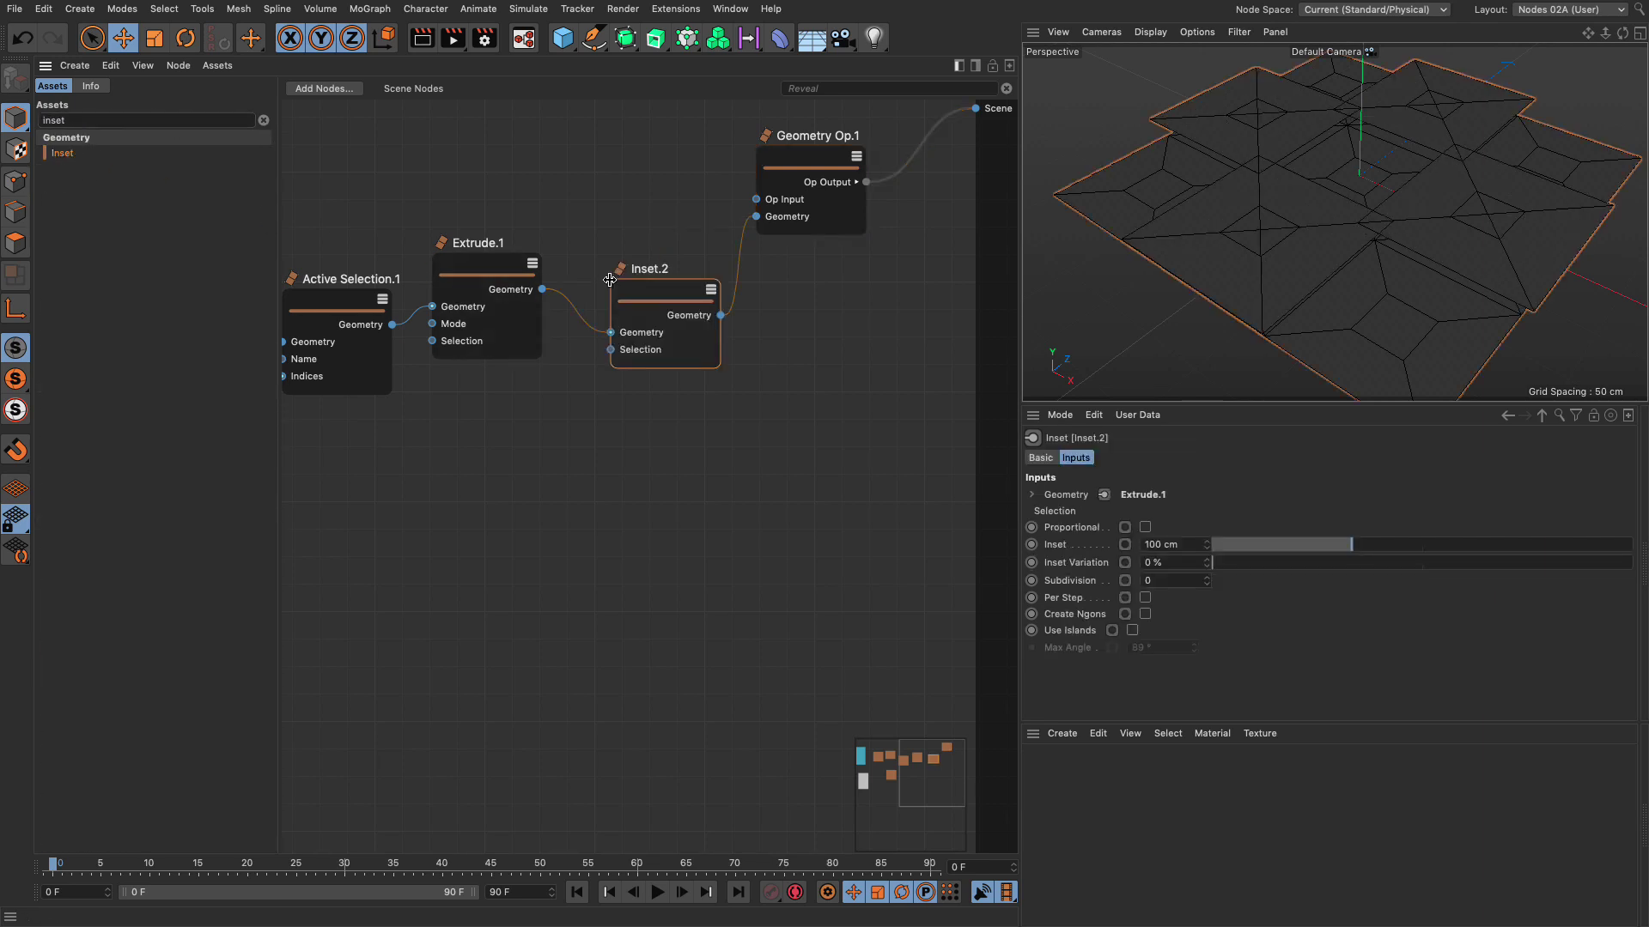
Enable Proportional on Inset.2 and set its Inset to 20 %.
{"action": "left_click", "coordinate": [1145, 527]}
{"action": "left_click_drag", "start_coordinate": [1298, 550], "coordinate": [1427, 546]}
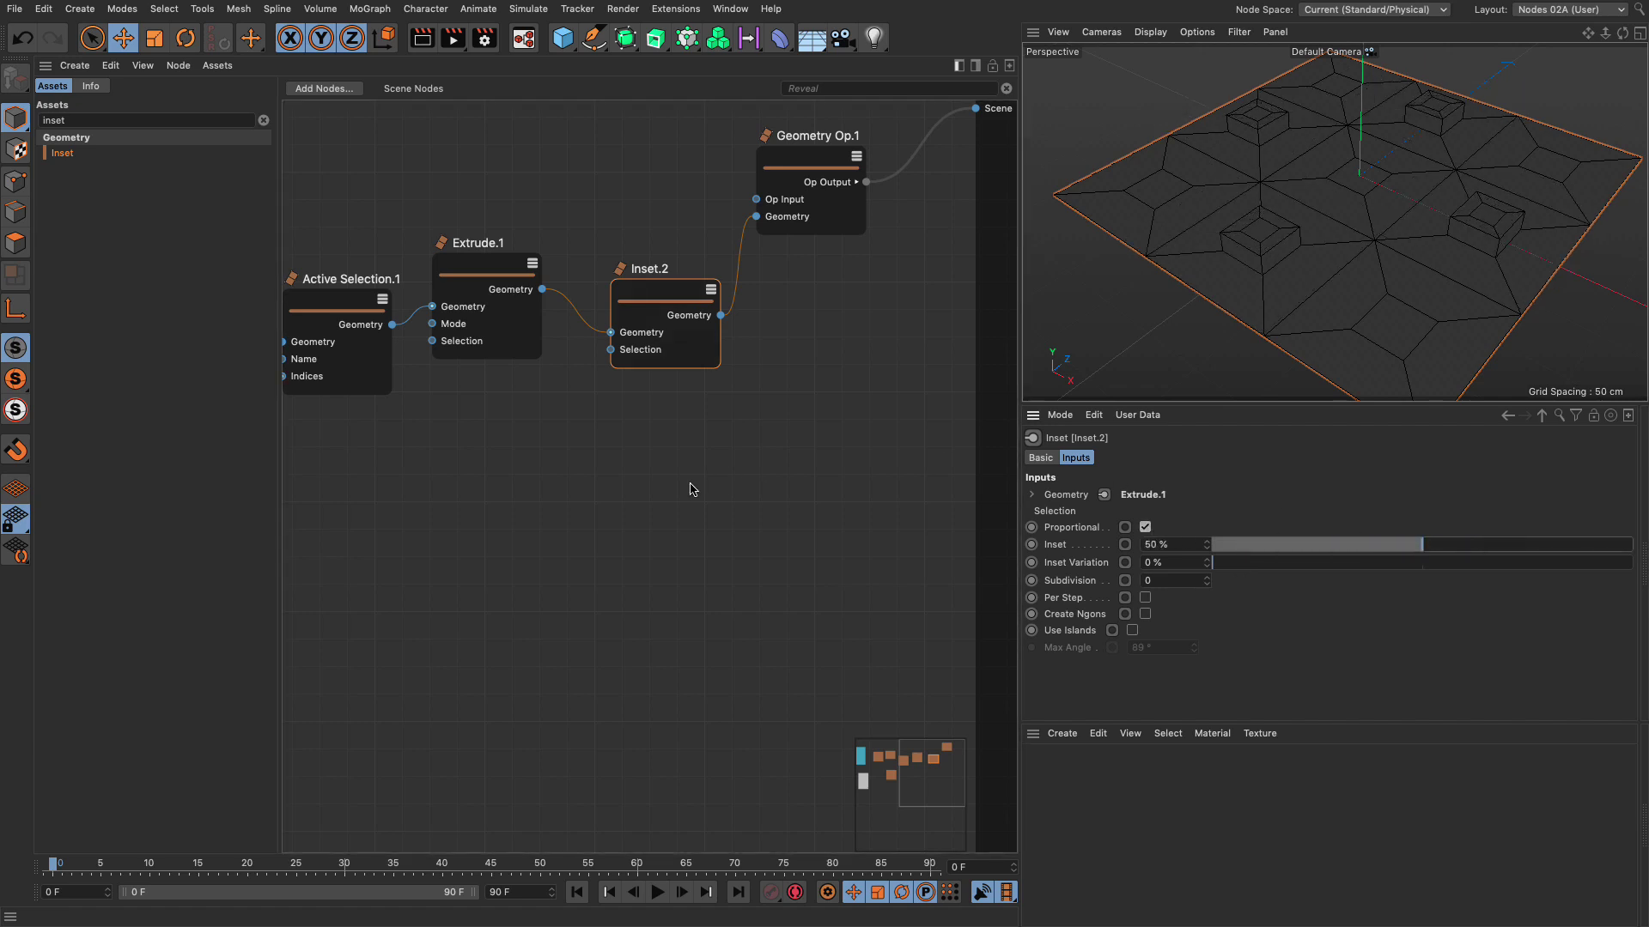
{"action": "key", "text": "super+z"}
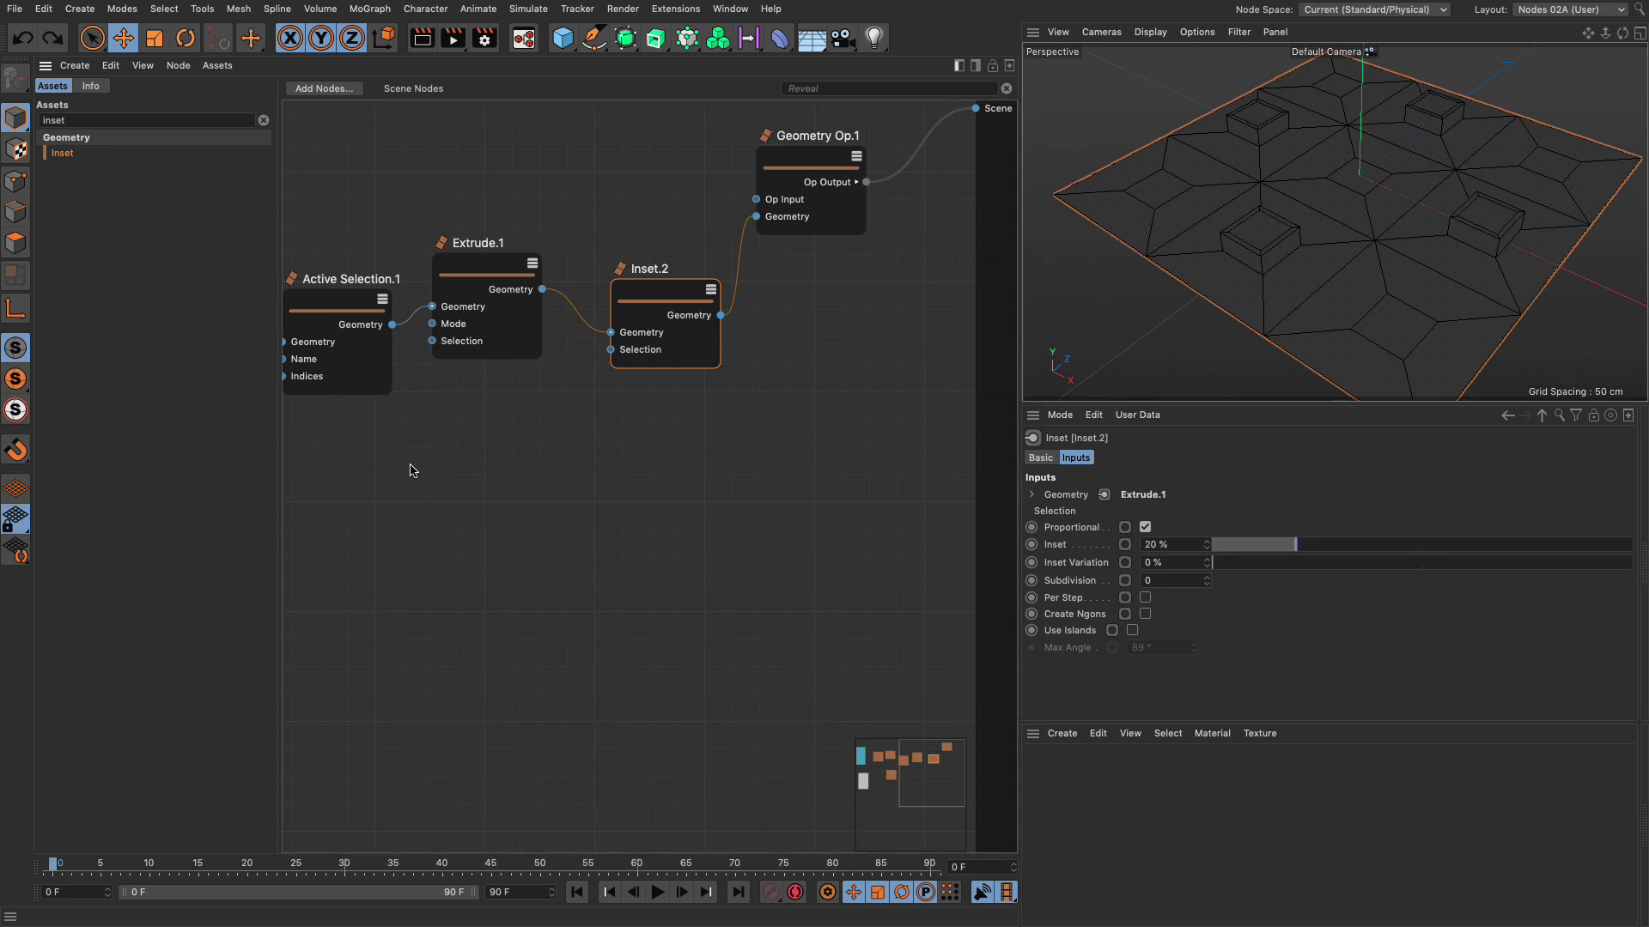
{"action": "scroll", "coordinate": [458, 478], "scroll_direction": "left", "scroll_amount": 10}
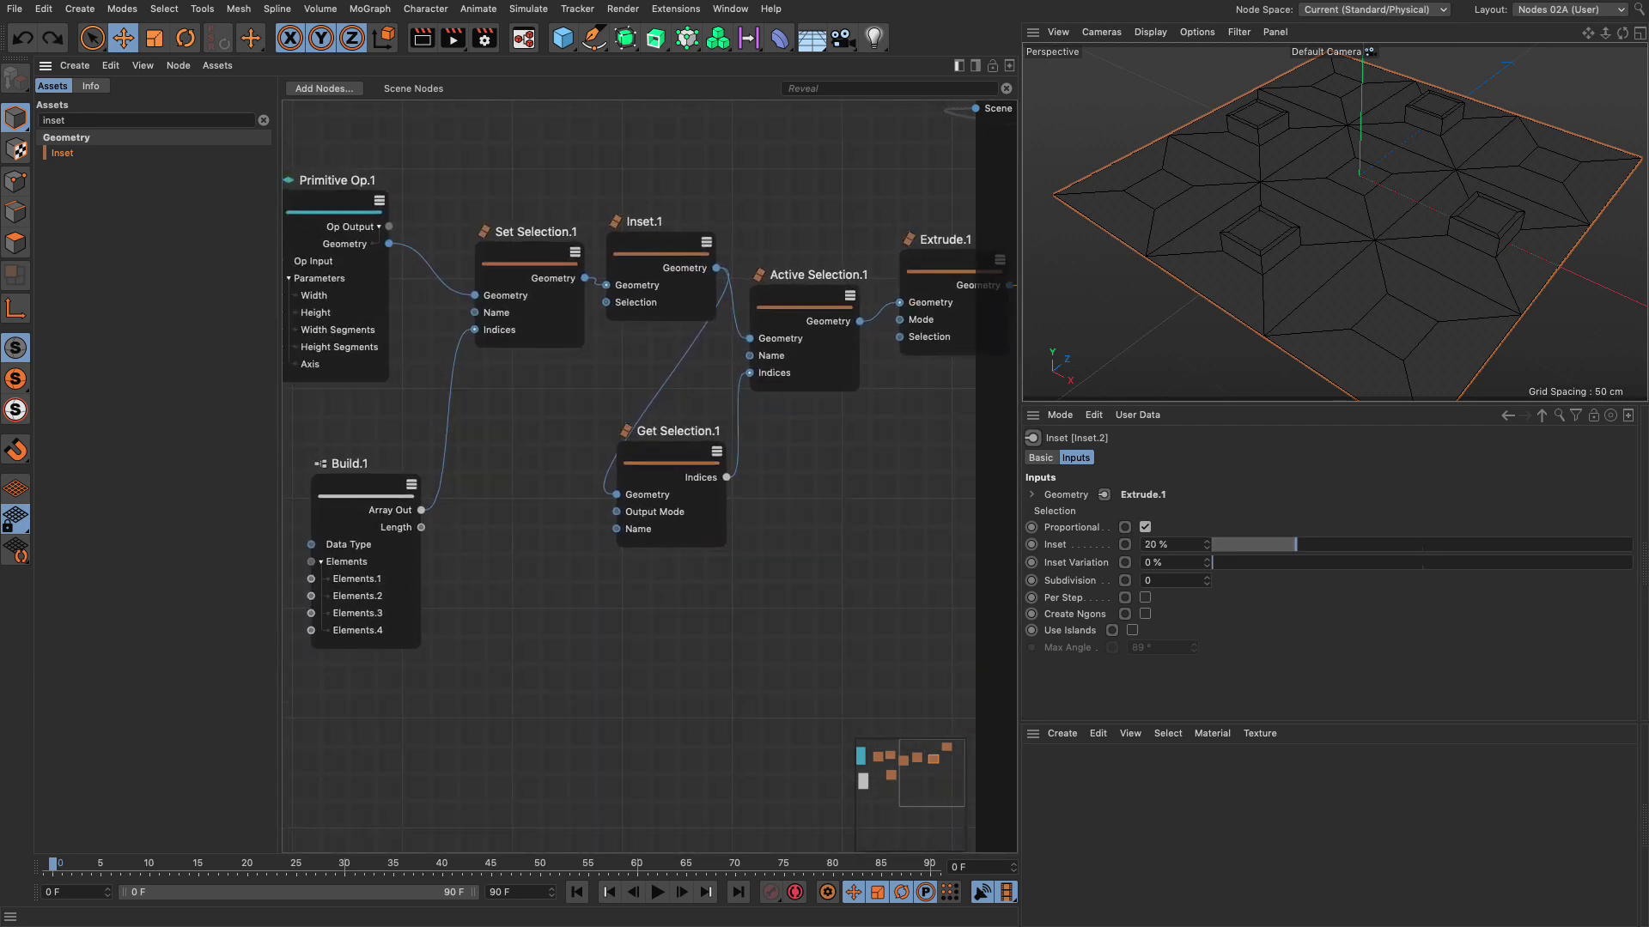